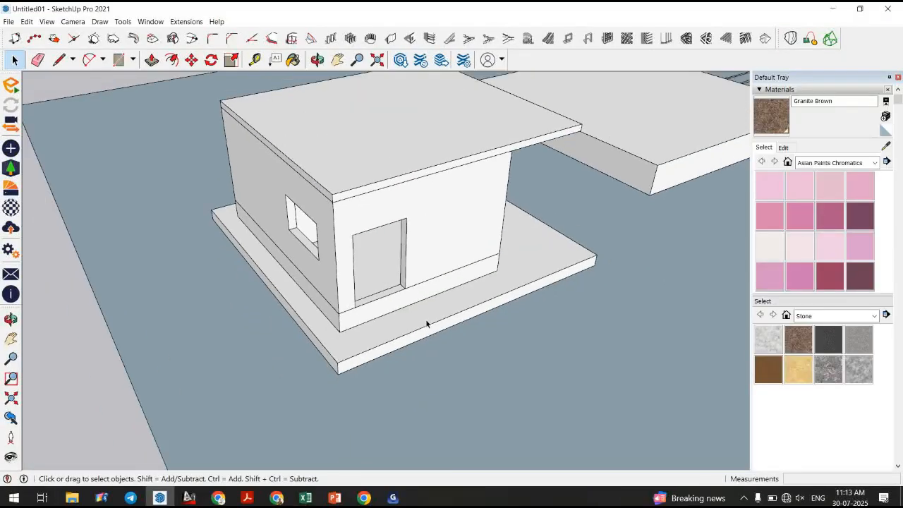
Select the house wall component and reposition it on the plinth with the Move tool.
scroll(372, 305, up, 5)
click(404, 284)
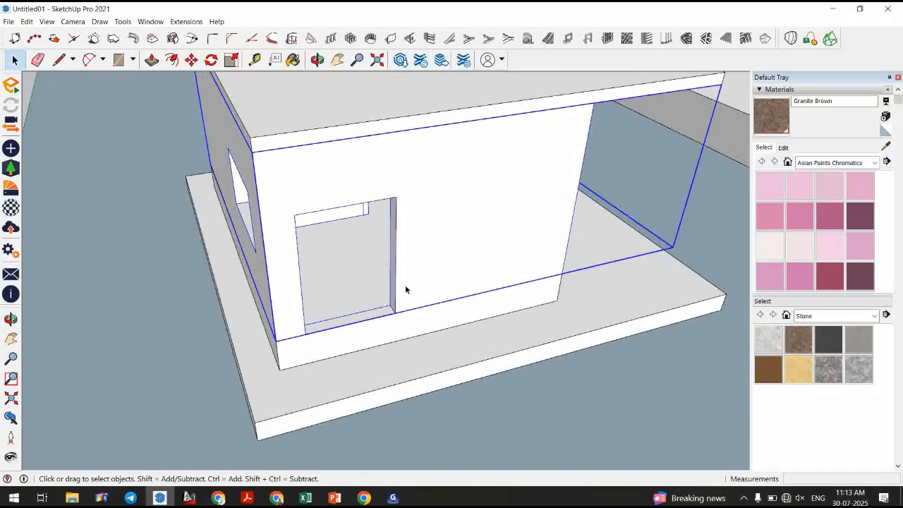
key(m)
click(411, 311)
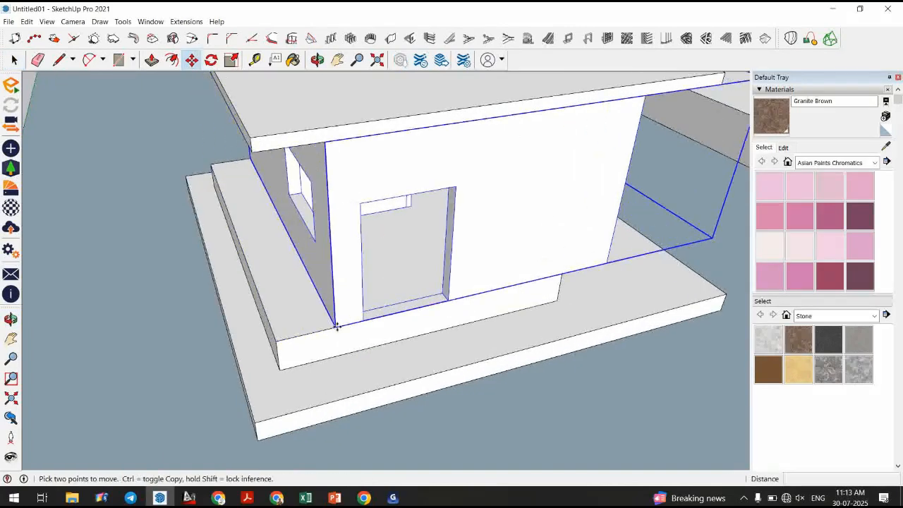
click(274, 331)
key(space)
scroll(338, 310, up, 3)
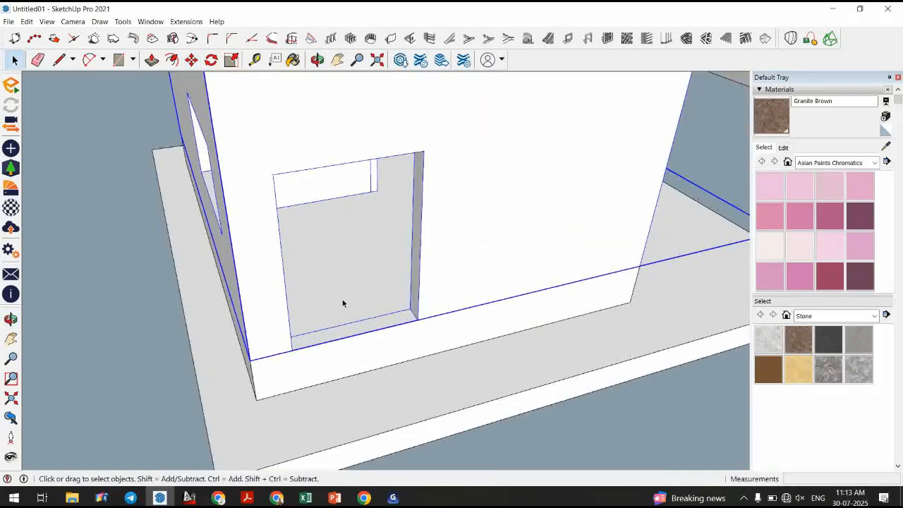
scroll(343, 303, up, 1)
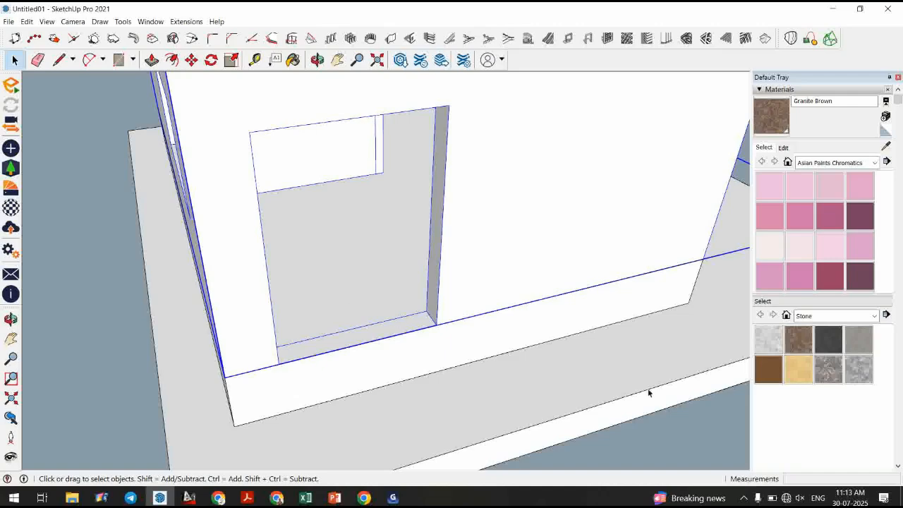
click(743, 499)
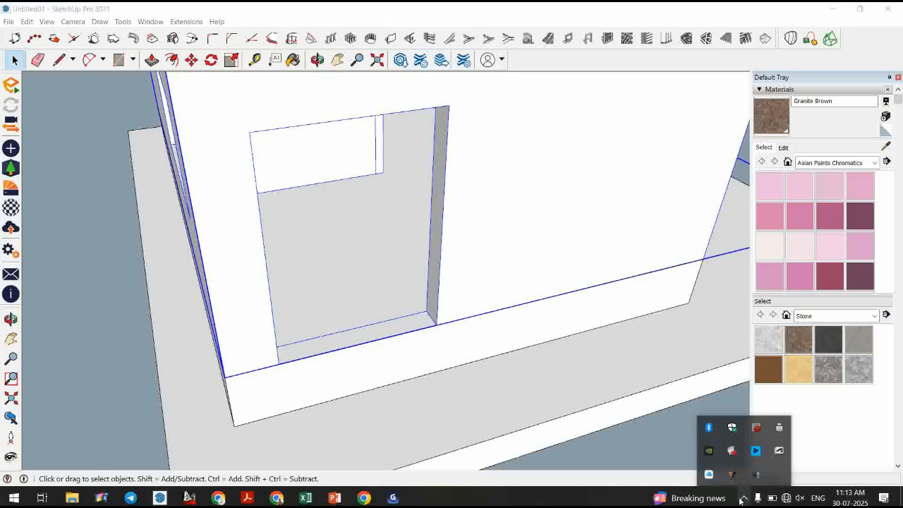
Draw a small rectangle, about 4 by 3½ inches, on the floor at the door opening's jamb corner.
click(50, 237)
scroll(345, 297, down, 1)
scroll(347, 298, down, 1)
middle_drag(346, 298, 355, 318)
scroll(151, 88, up, 1)
click(62, 65)
scroll(304, 205, down, 1)
middle_drag(304, 204, 165, 352)
scroll(437, 322, up, 3)
scroll(383, 299, up, 2)
middle_drag(439, 260, 308, 312)
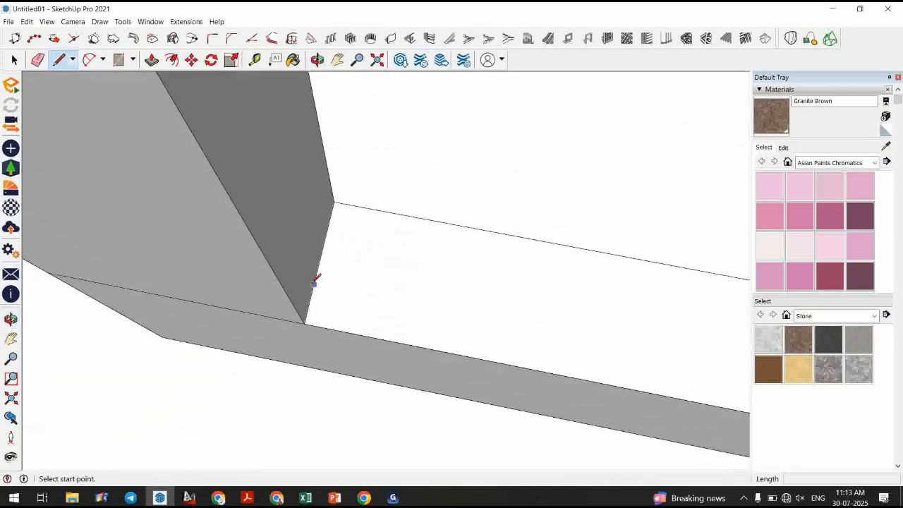
click(325, 239)
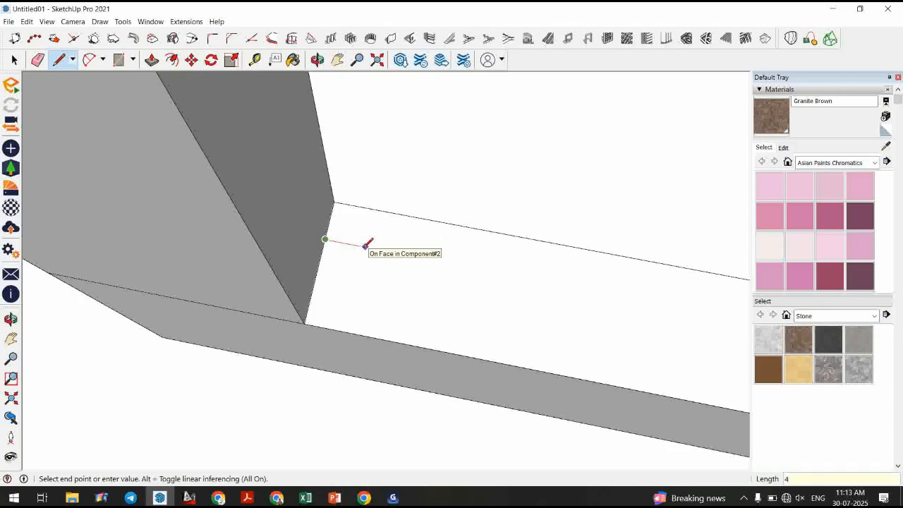
click(378, 250)
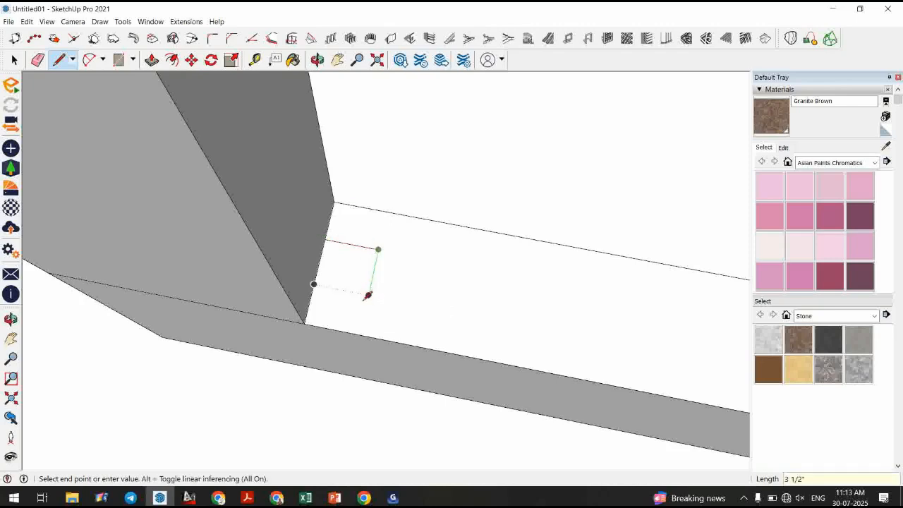
click(364, 314)
click(309, 308)
click(325, 241)
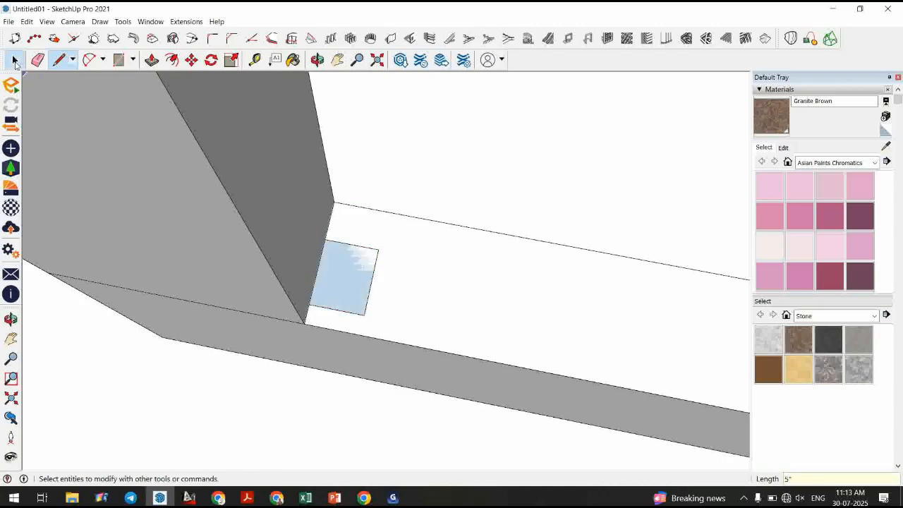
Select the drawn rectangle and delete its face.
click(14, 60)
click(360, 280)
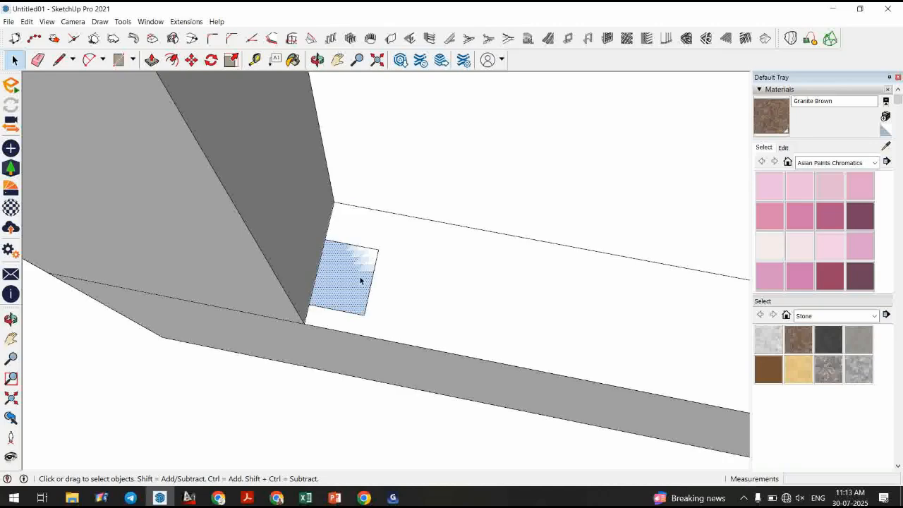
key(Delete)
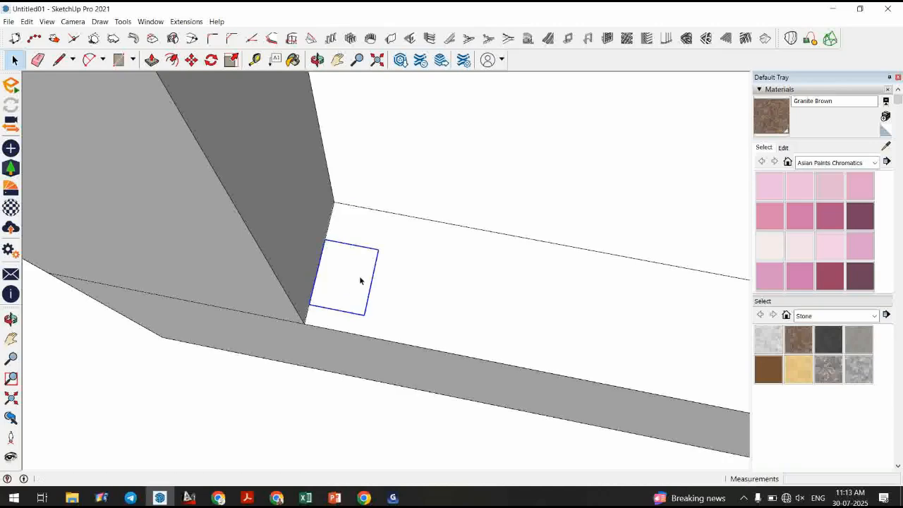
middle_drag(360, 280, 358, 278)
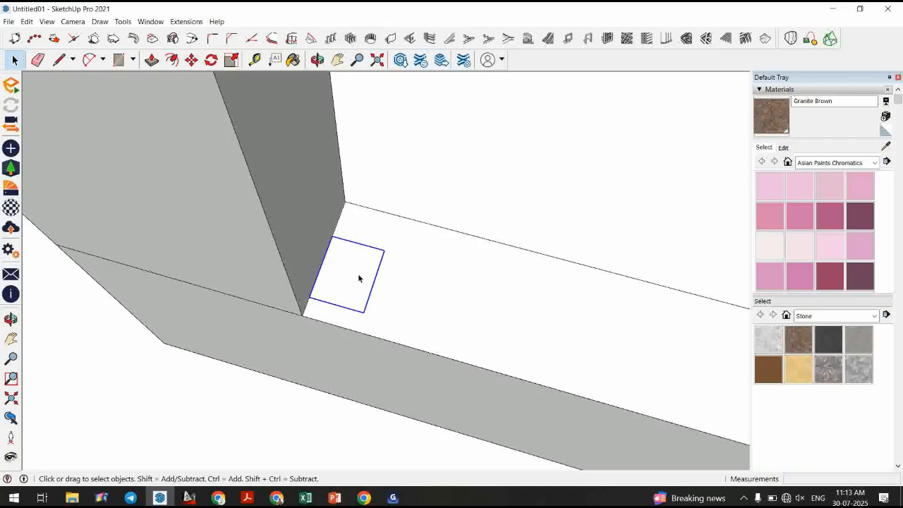
scroll(358, 278, up, 3)
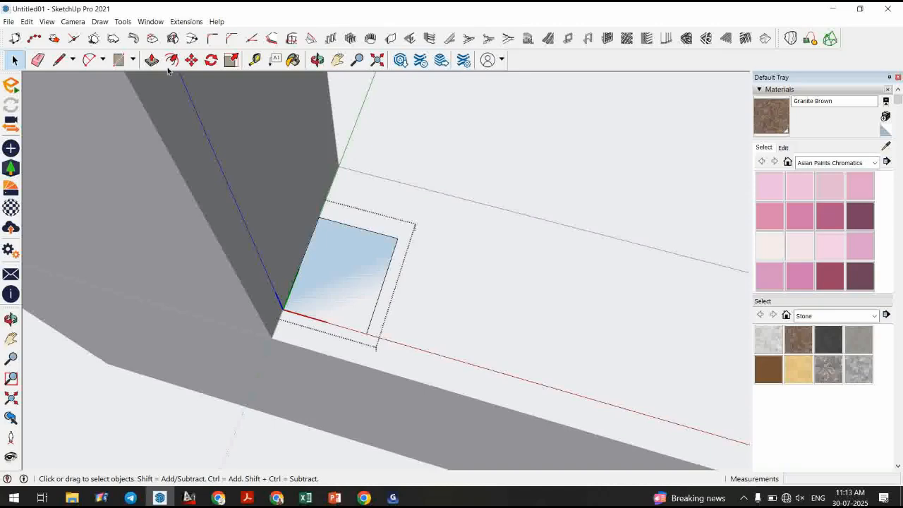
Draw extra lines inside the rectangle to cut notches and shape a frame profile.
key(l)
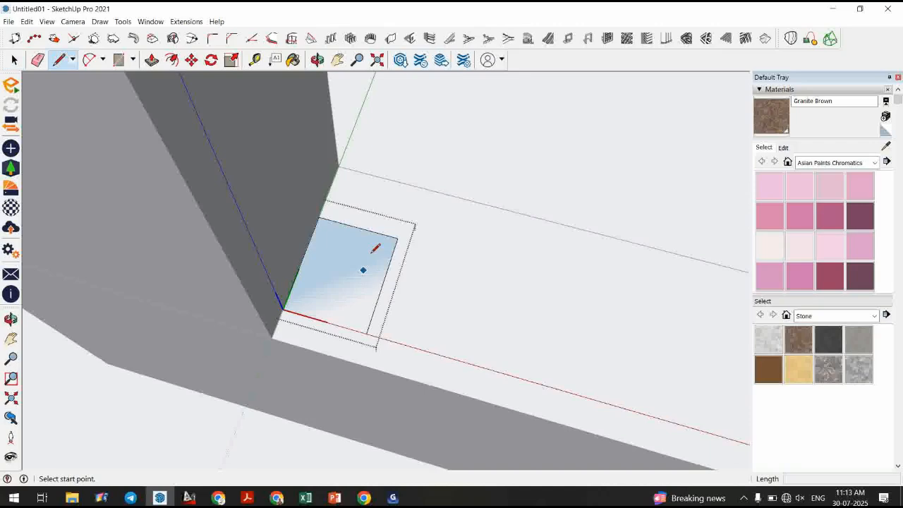
scroll(361, 260, up, 2)
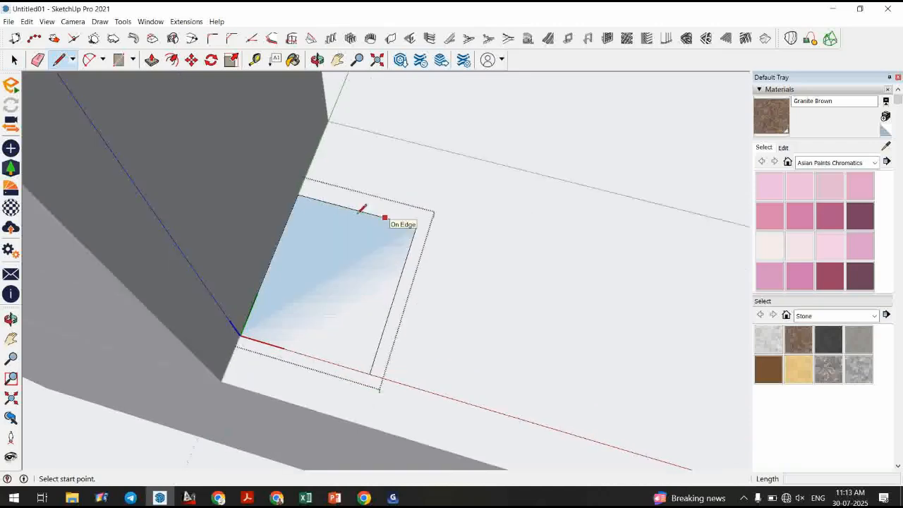
click(378, 216)
click(358, 270)
click(400, 281)
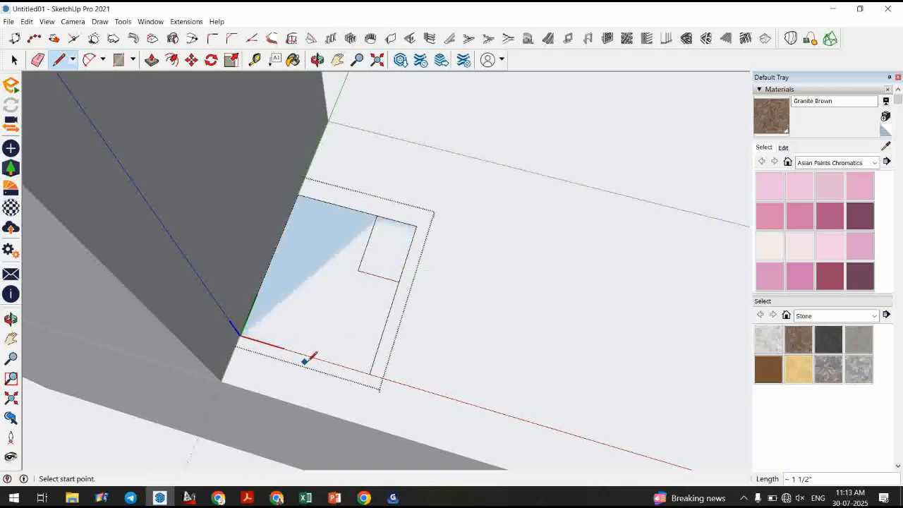
click(345, 366)
click(378, 345)
click(265, 331)
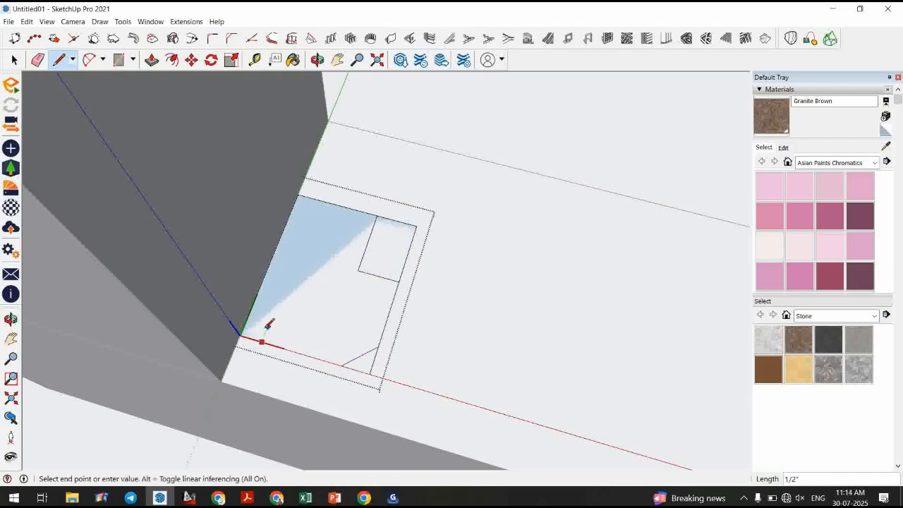
click(250, 323)
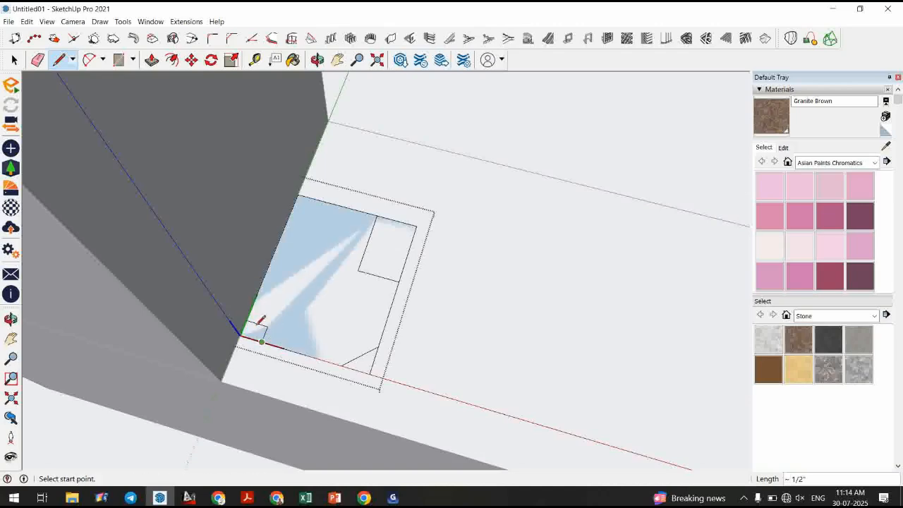
Erase the unwanted edges of the profile with the Eraser, then clear the selection.
click(14, 61)
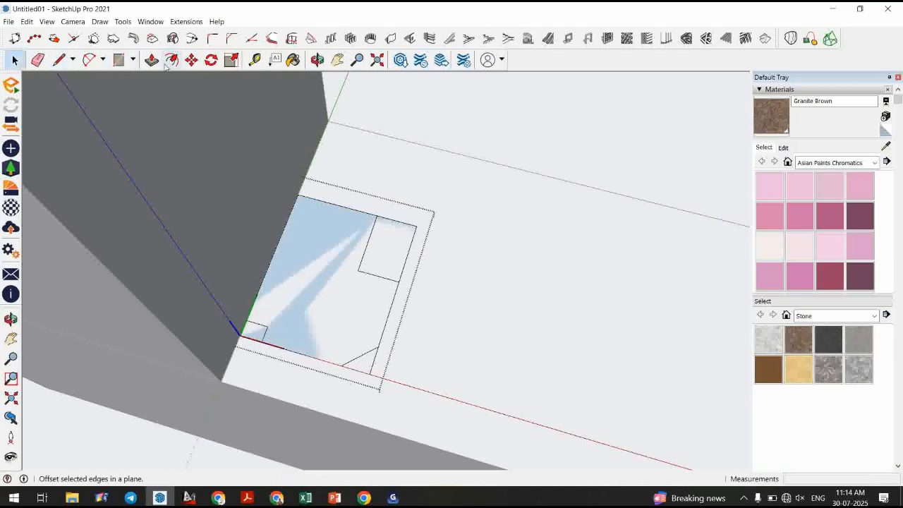
click(38, 60)
drag(243, 330, 244, 329)
drag(361, 374, 374, 363)
mouse_move(412, 248)
mouse_down()
mouse_move(407, 216)
mouse_move(395, 218)
mouse_up()
click(14, 61)
click(457, 206)
Move the frame profile into position at the door opening's jamb corner.
scroll(368, 277, down, 3)
scroll(353, 384, down, 3)
middle_drag(374, 411, 266, 349)
scroll(317, 343, up, 2)
click(321, 335)
scroll(365, 345, down, 3)
scroll(366, 349, down, 3)
key(m)
click(338, 344)
click(331, 282)
key(space)
Open the profile for editing and draw path lines up the jamb, across the head and down the other jamb.
scroll(345, 281, up, 4)
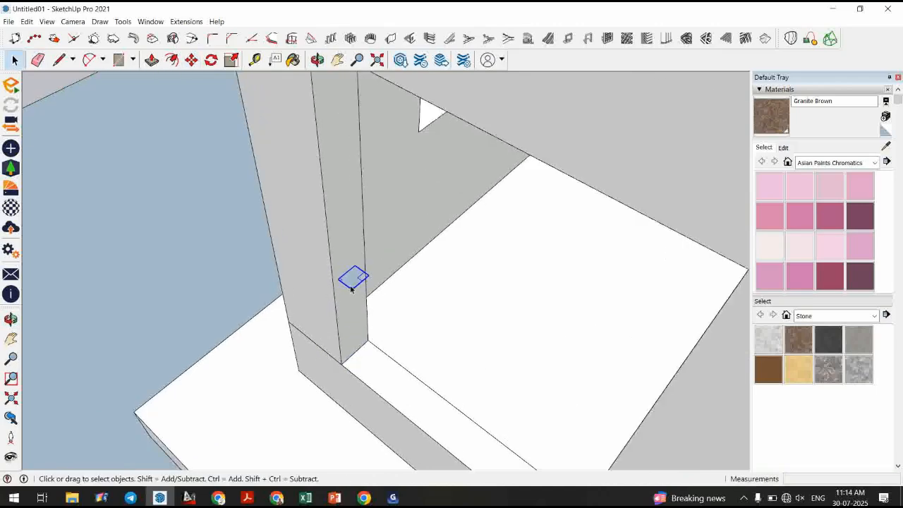
double_click(353, 277)
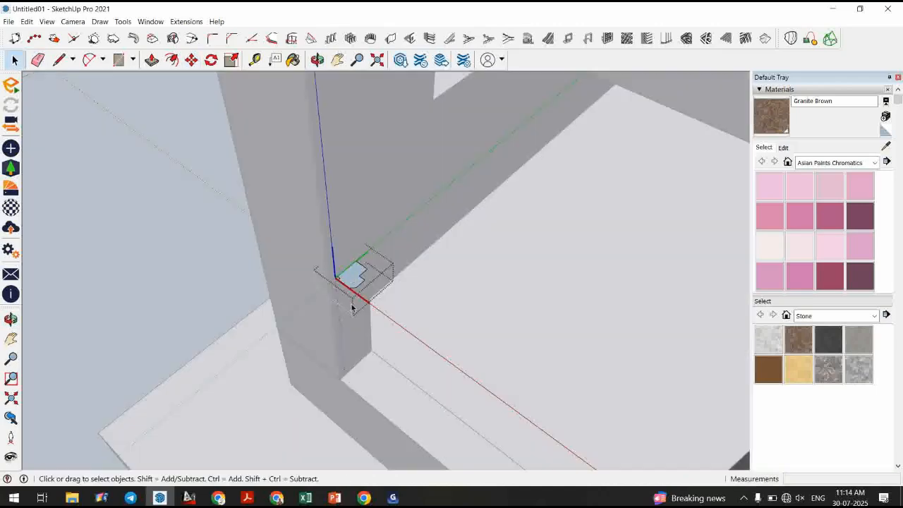
click(59, 60)
scroll(256, 302, down, 2)
click(347, 328)
middle_drag(347, 326, 315, 91)
scroll(331, 122, up, 1)
click(331, 122)
middle_drag(496, 124, 528, 349)
click(542, 121)
key(space)
Select the door-opening path edges and use Follow Me on the profile face to sweep the door frame.
mouse_move(455, 359)
middle_down()
mouse_move(308, 292)
mouse_move(275, 237)
middle_up()
scroll(344, 247, up, 2)
mouse_move(344, 247)
middle_down()
mouse_move(345, 168)
mouse_move(350, 239)
middle_up()
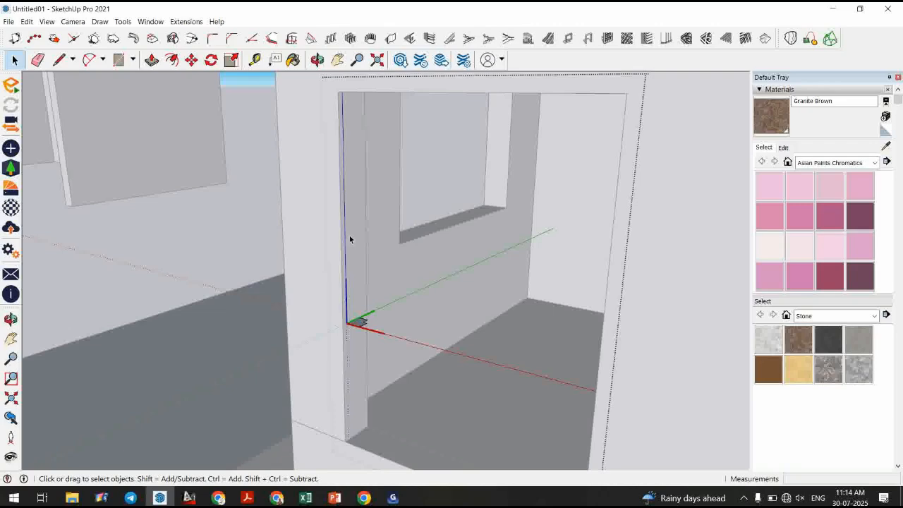
middle_drag(334, 224, 383, 360)
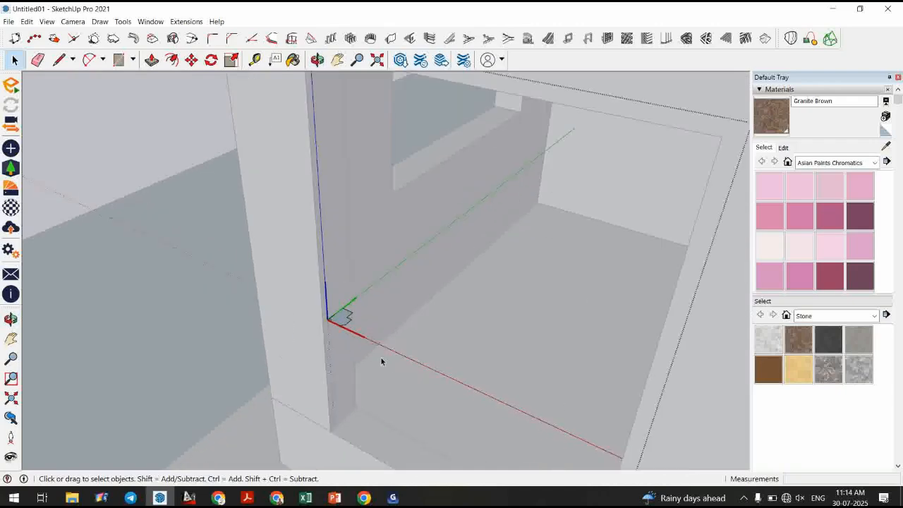
middle_drag(313, 234, 450, 204)
drag(610, 132, 260, 217)
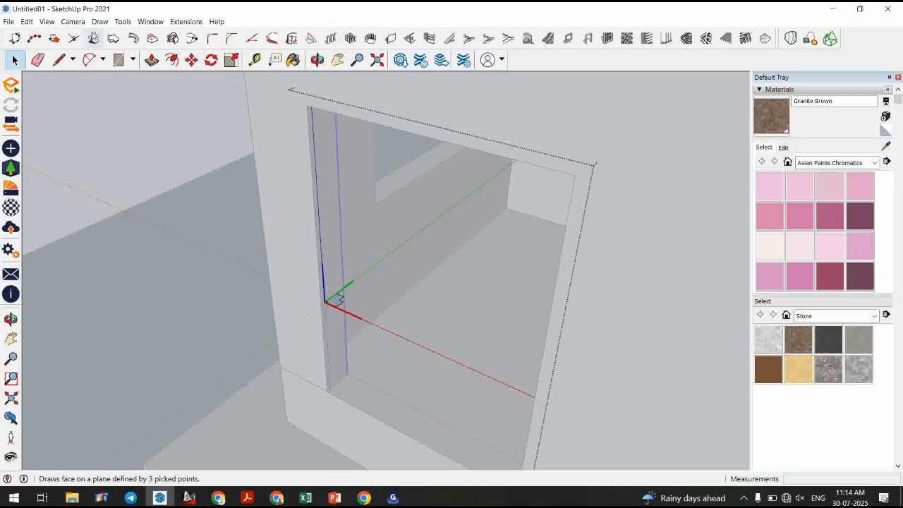
click(123, 22)
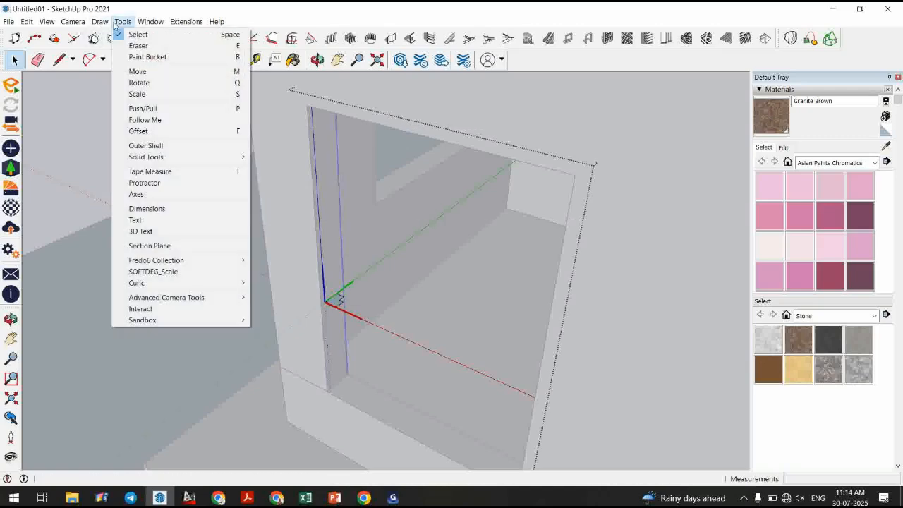
click(169, 108)
scroll(353, 297, up, 3)
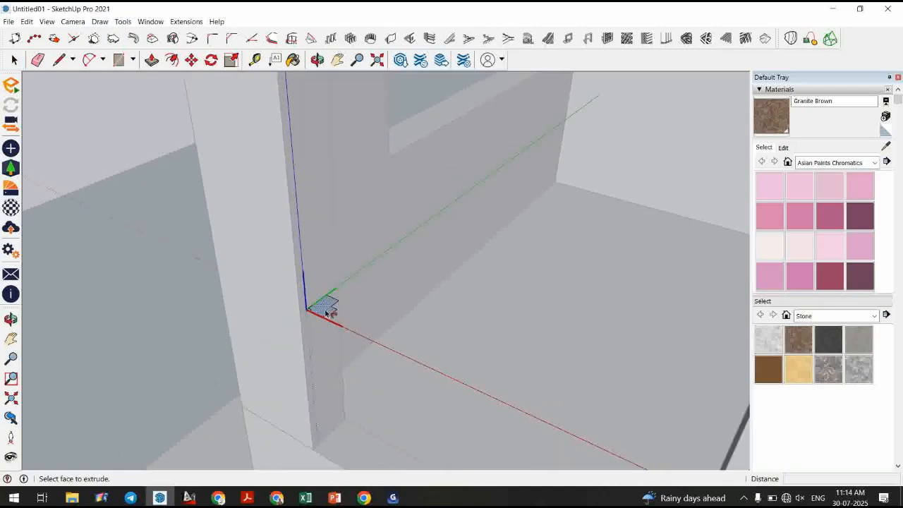
click(327, 310)
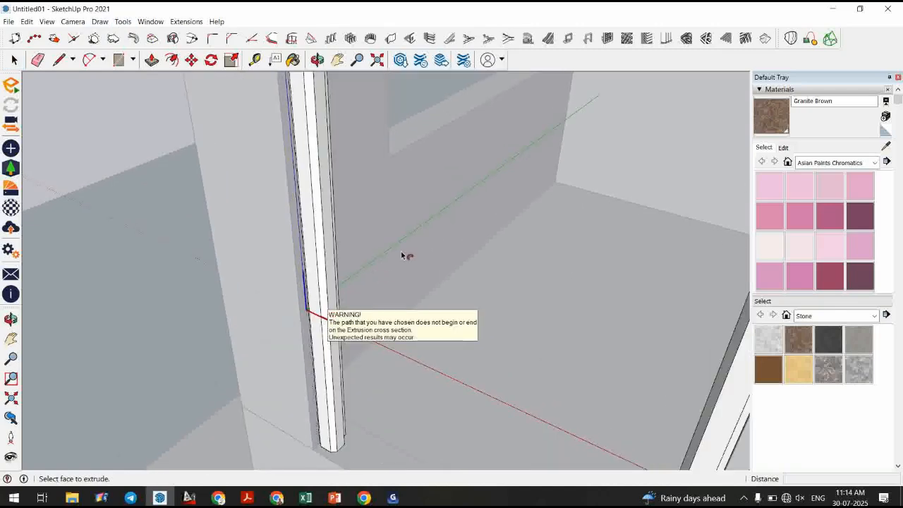
click(15, 60)
scroll(316, 242, down, 4)
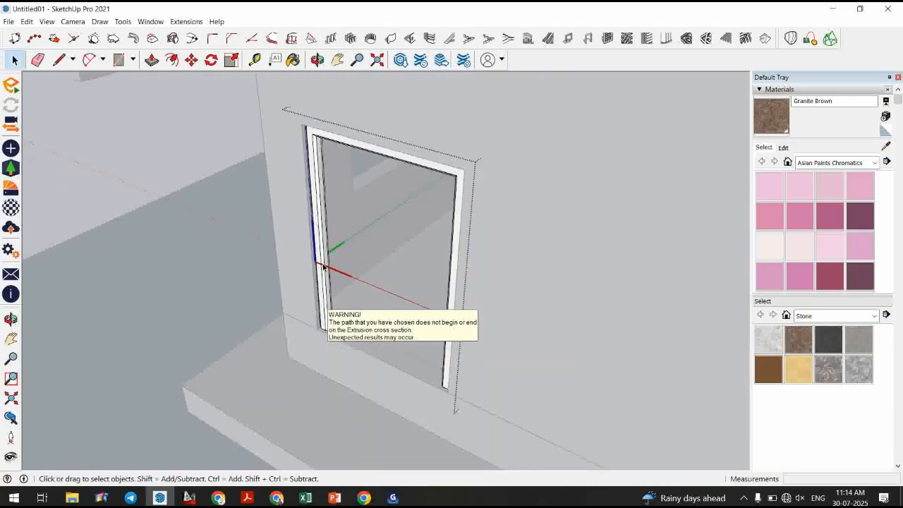
Orbit and zoom around the door opening to inspect the new frame.
middle_drag(323, 265, 240, 303)
scroll(304, 310, up, 6)
middle_drag(364, 311, 127, 339)
scroll(423, 382, down, 3)
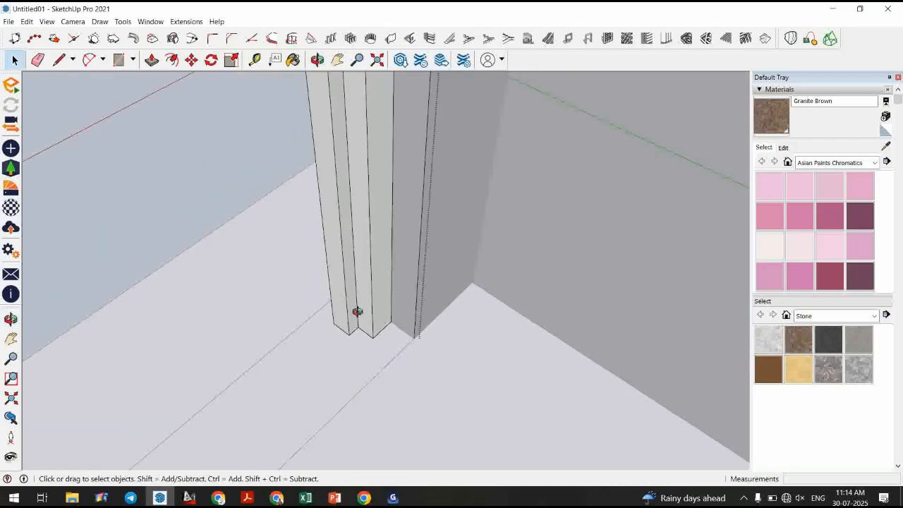
middle_drag(358, 311, 438, 344)
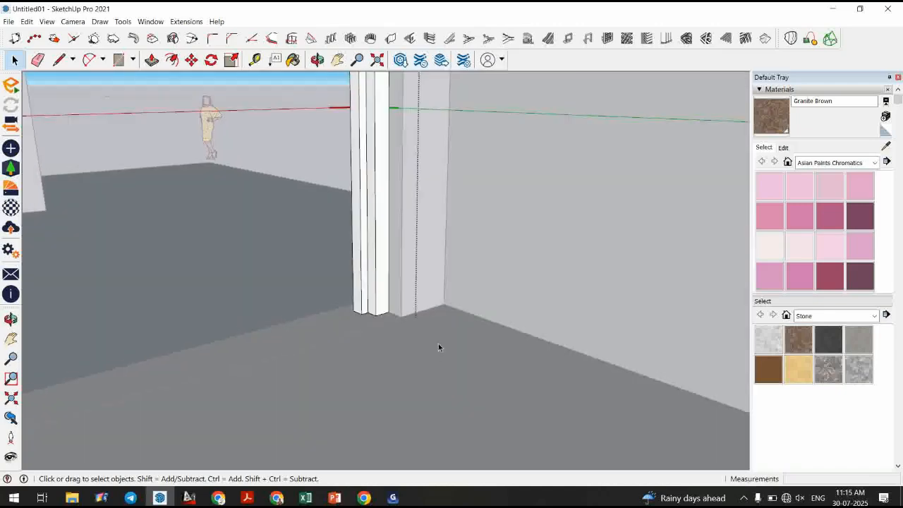
scroll(438, 343, down, 2)
scroll(423, 126, down, 2)
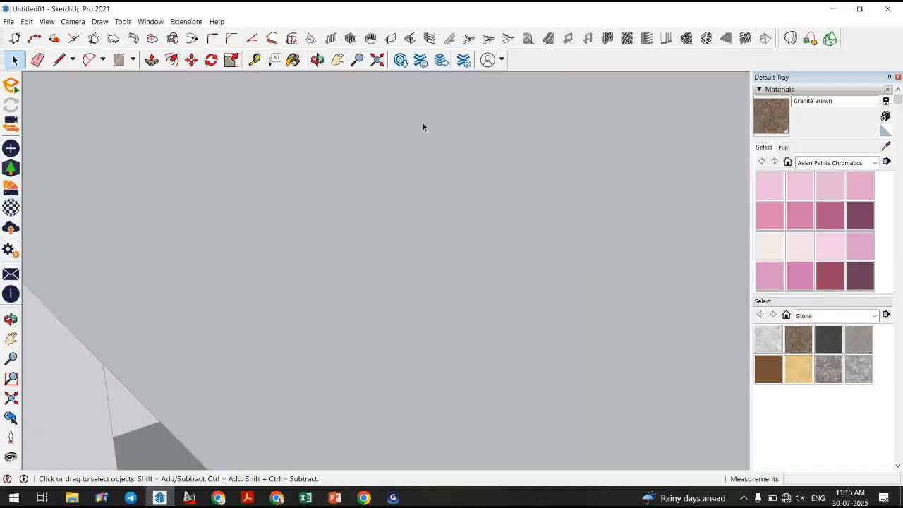
scroll(139, 413, up, 3)
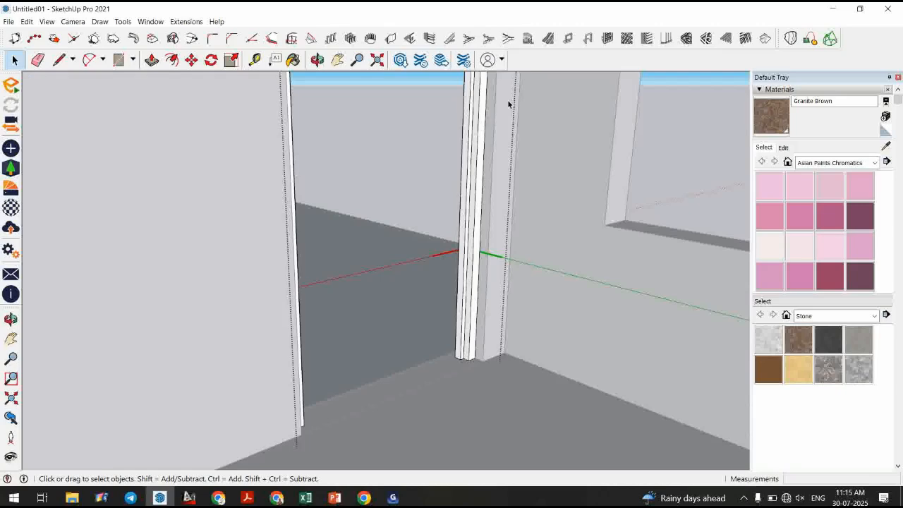
scroll(506, 120, up, 2)
middle_drag(503, 189, 485, 351)
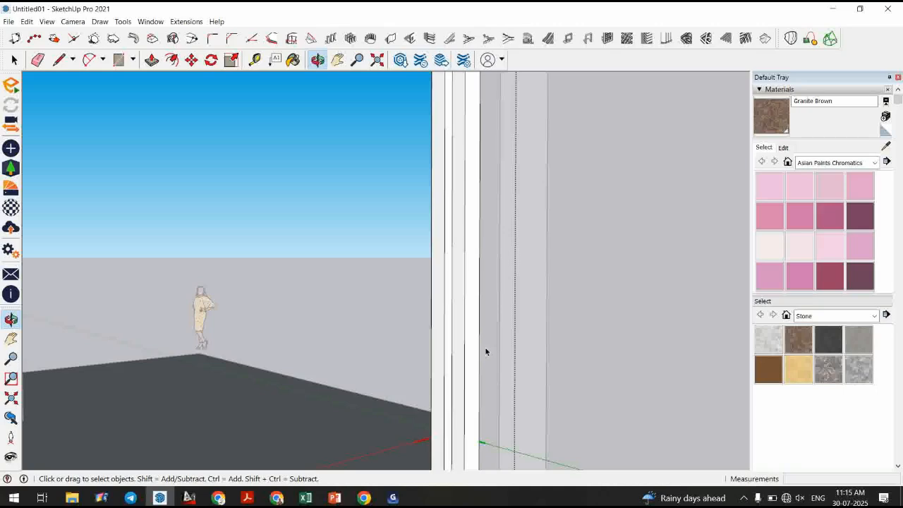
scroll(485, 352, down, 3)
scroll(551, 172, down, 2)
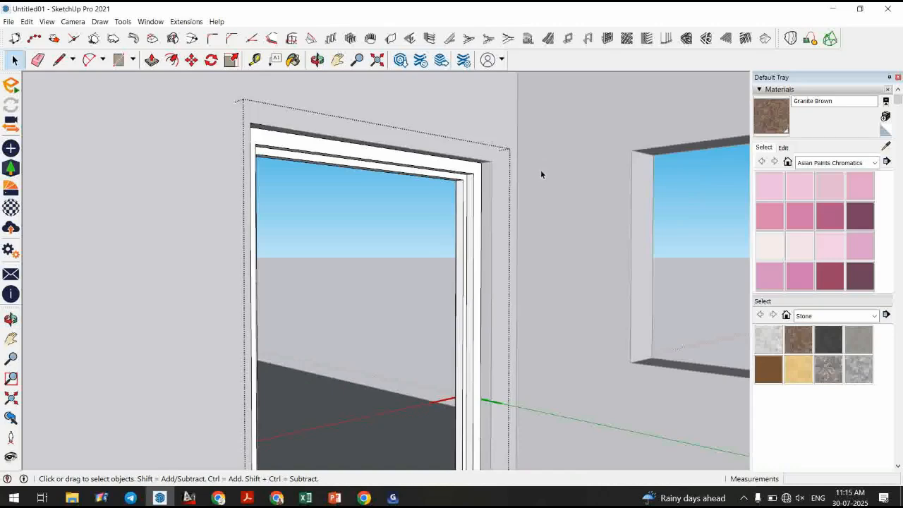
scroll(531, 150, down, 2)
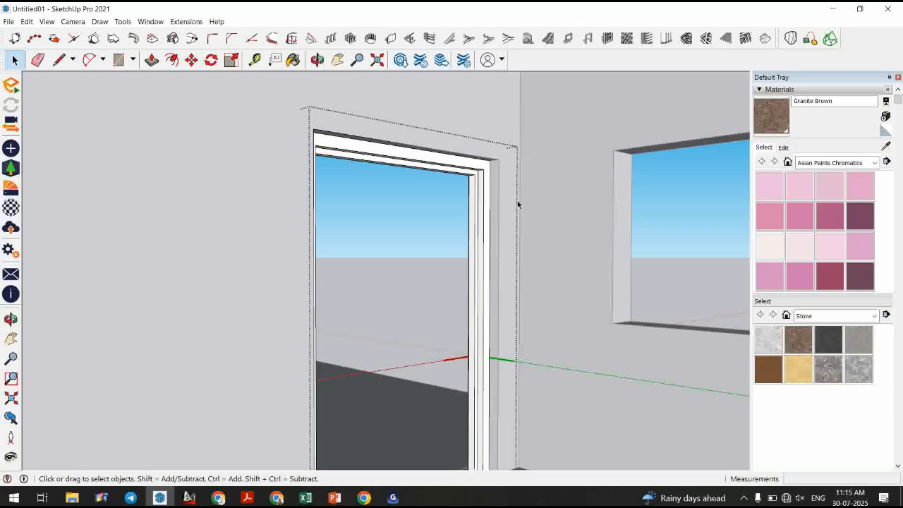
Orbit, zoom and pan around the house to examine the new door frame and the ground near a wall corner.
middle_drag(518, 205, 474, 261)
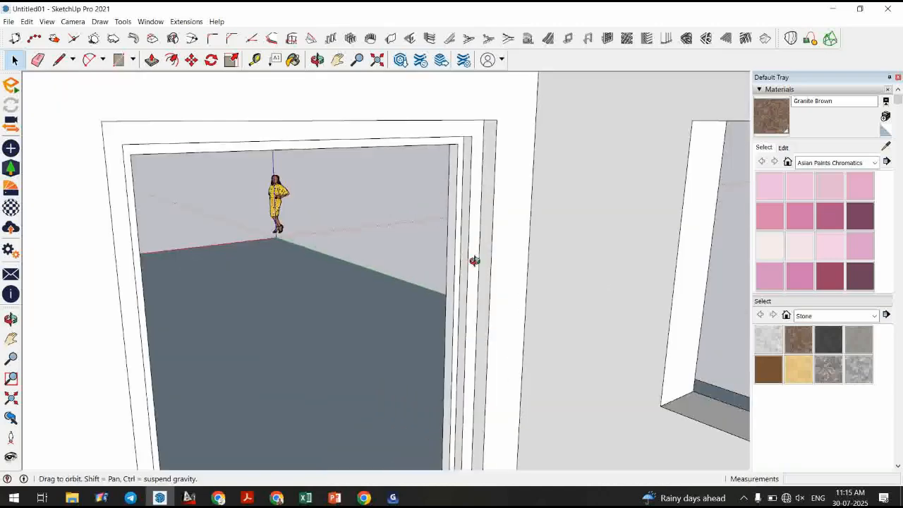
scroll(476, 262, down, 2)
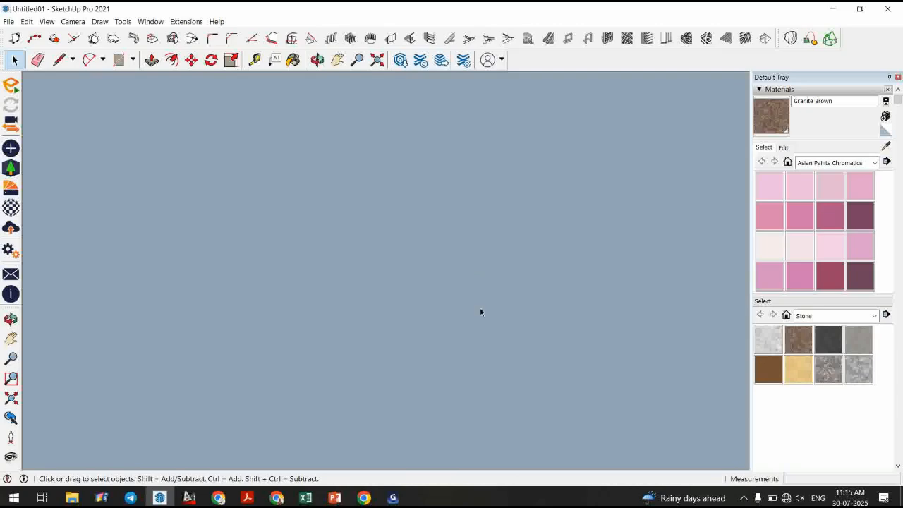
middle_drag(481, 311, 326, 304)
scroll(496, 345, down, 4)
scroll(429, 278, up, 5)
scroll(364, 329, down, 5)
middle_drag(428, 343, 407, 312)
scroll(407, 311, up, 2)
scroll(407, 311, up, 4)
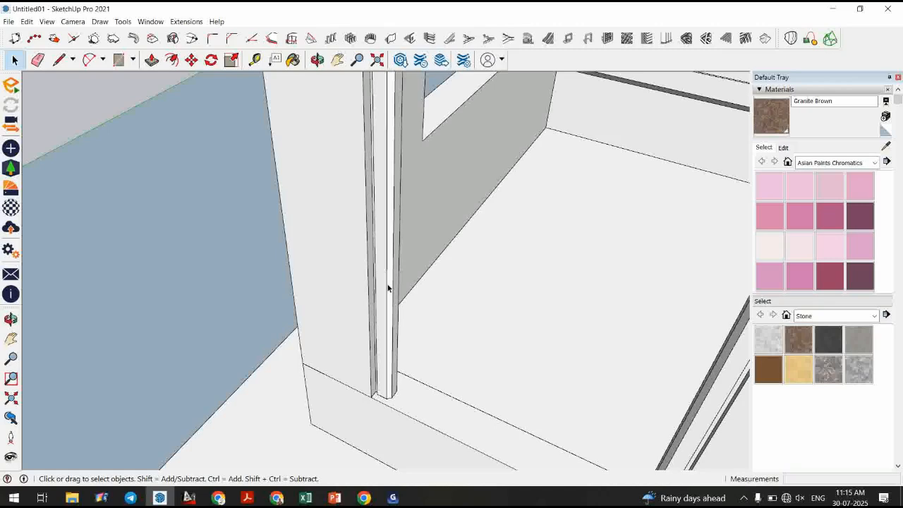
scroll(388, 288, down, 8)
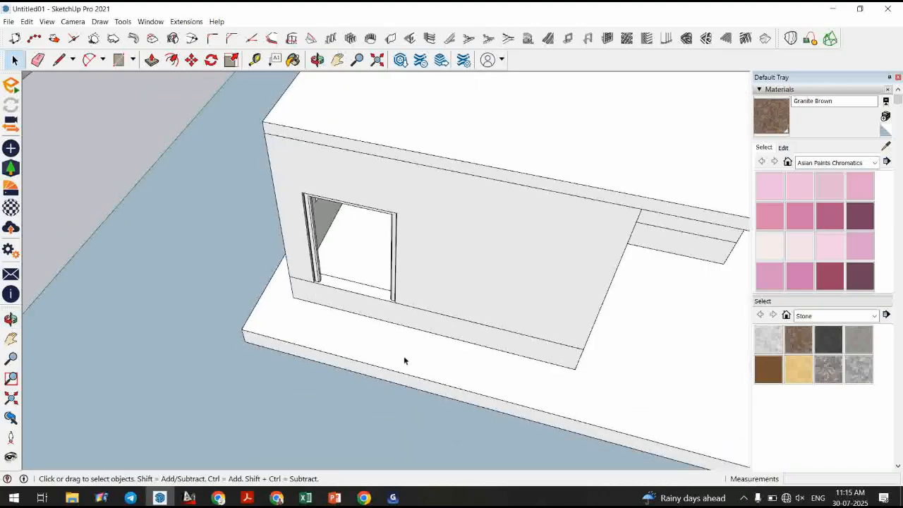
scroll(416, 357, up, 3)
scroll(560, 358, down, 2)
middle_drag(560, 357, 447, 369)
scroll(406, 359, up, 4)
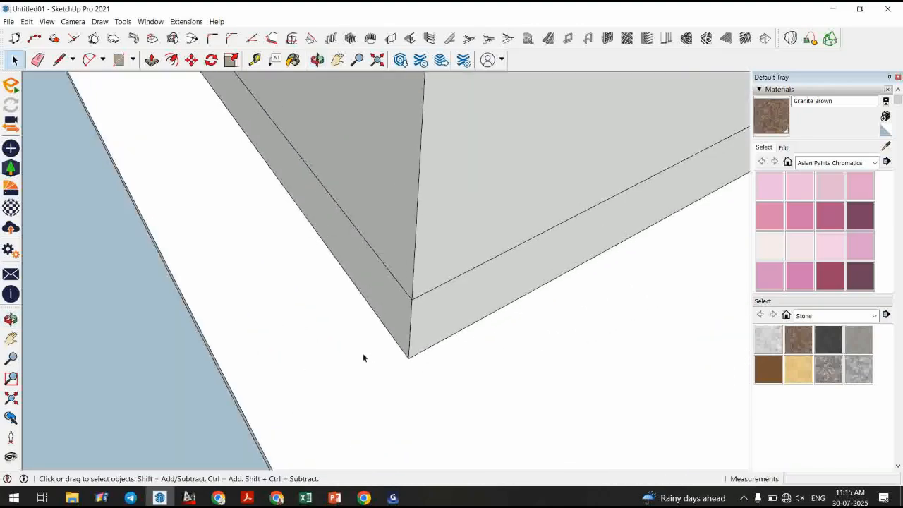
Draw a small closed square face on the ground beside the wall corner with the Line tool and select it.
click(59, 59)
scroll(460, 365, up, 2)
click(434, 370)
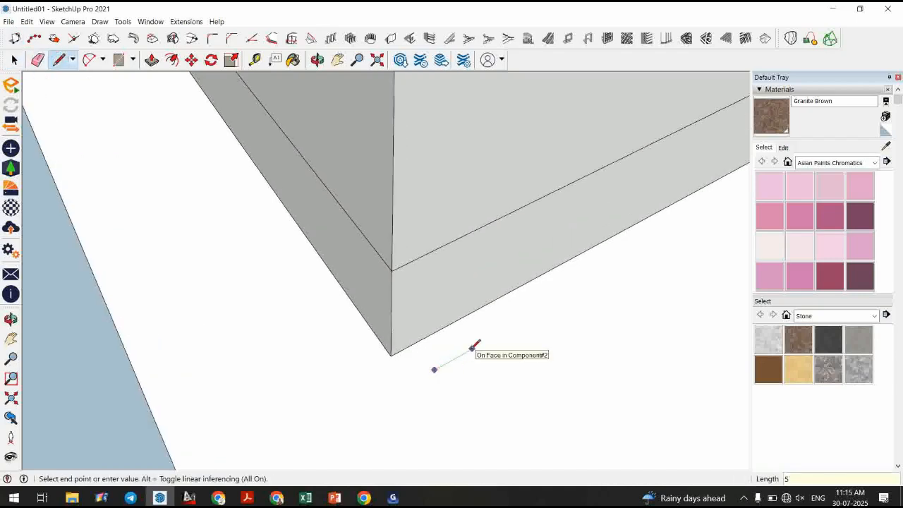
click(458, 357)
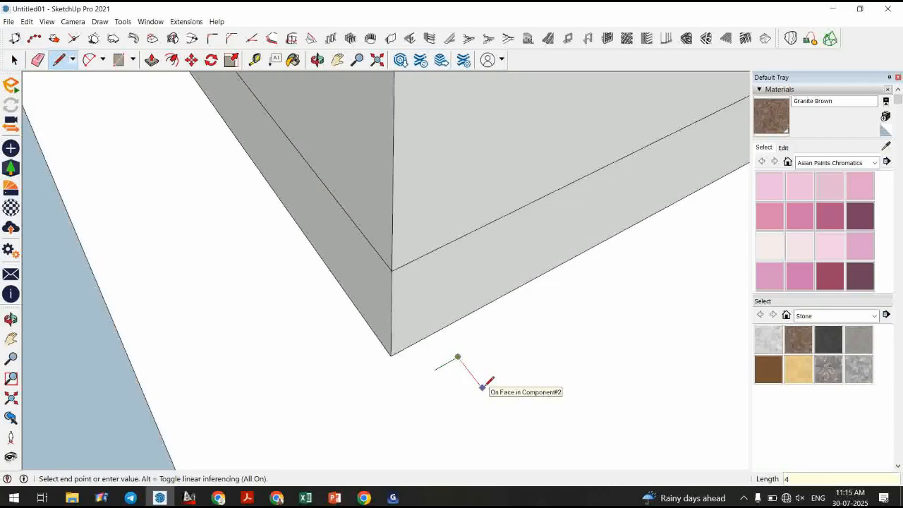
click(472, 374)
click(448, 387)
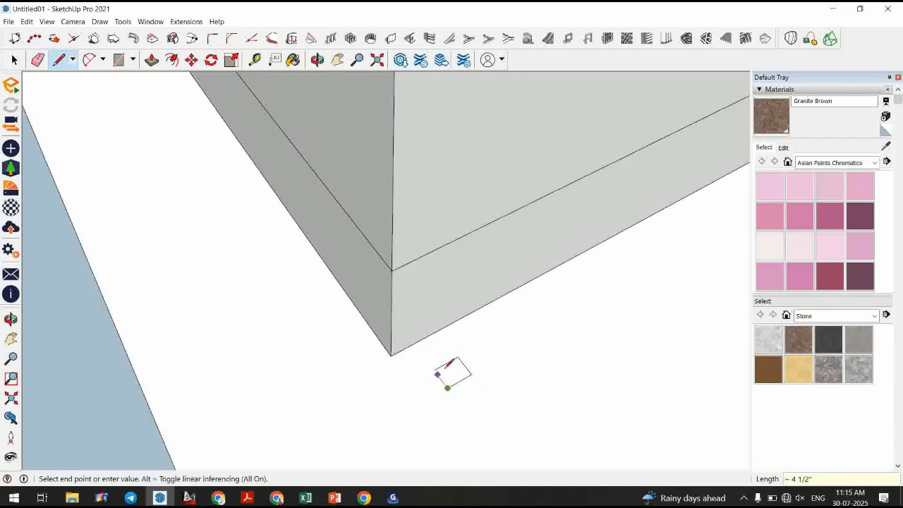
click(435, 368)
key(space)
click(450, 378)
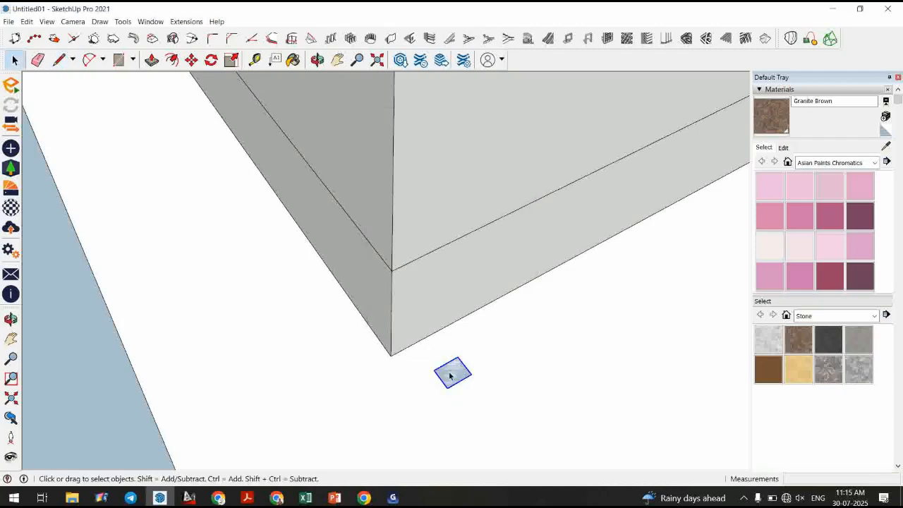
Open the square for editing and draw lines marking a rectangular notch at one corner and a small rebate at another.
double_click(450, 376)
middle_drag(450, 376, 488, 354)
scroll(486, 338, up, 5)
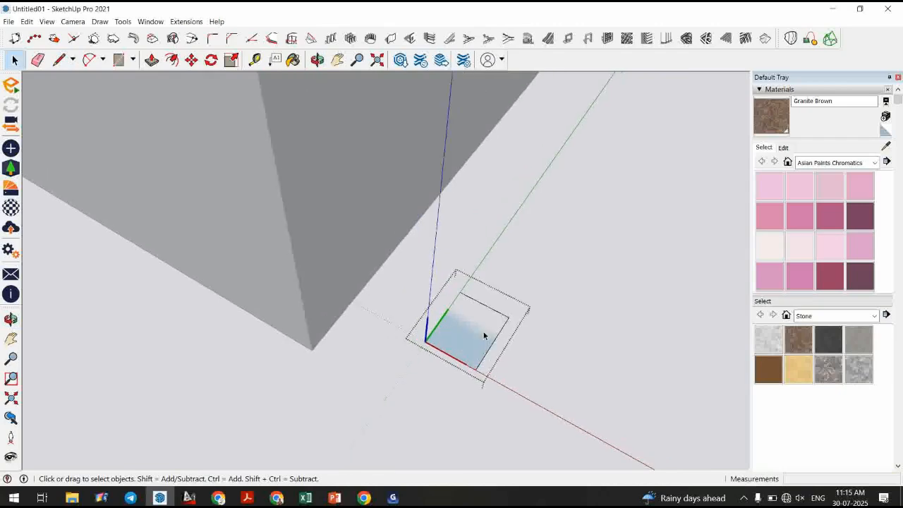
click(58, 59)
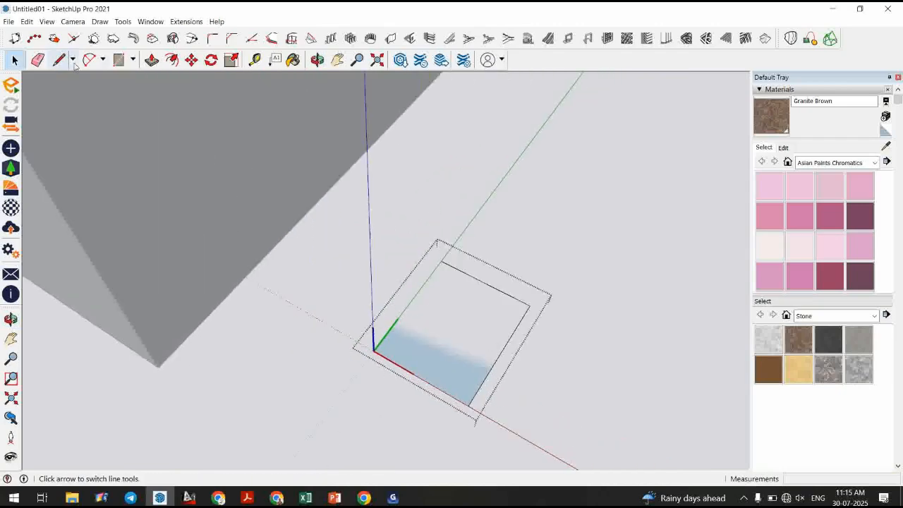
click(484, 283)
click(466, 309)
click(513, 333)
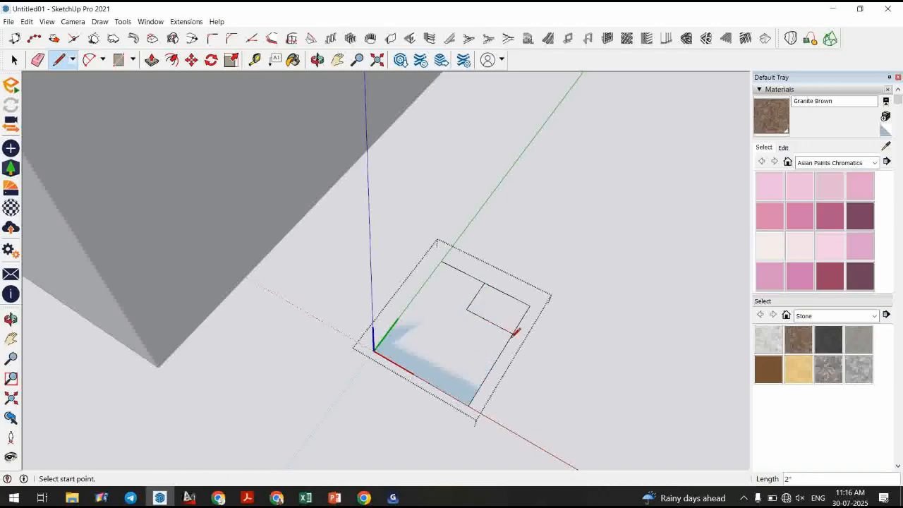
click(384, 339)
click(406, 352)
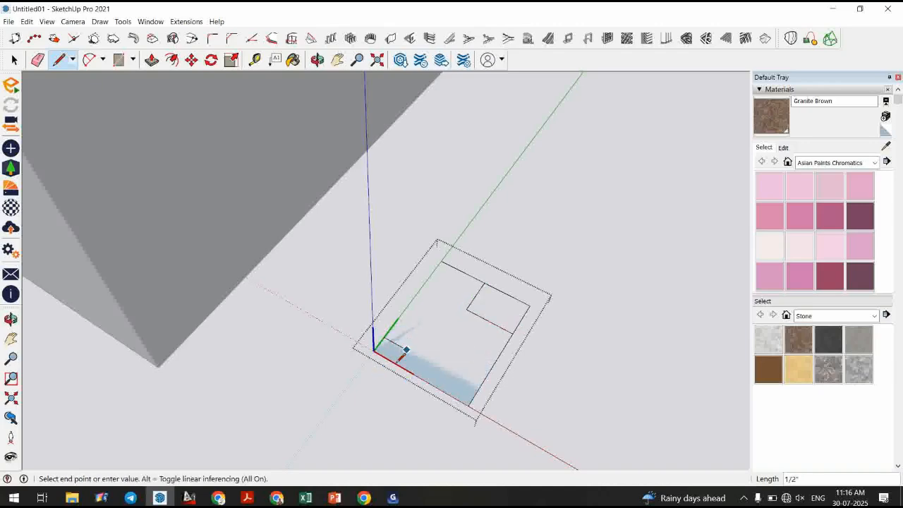
click(401, 360)
Round off one outer corner of the square with a fillet arc.
click(88, 59)
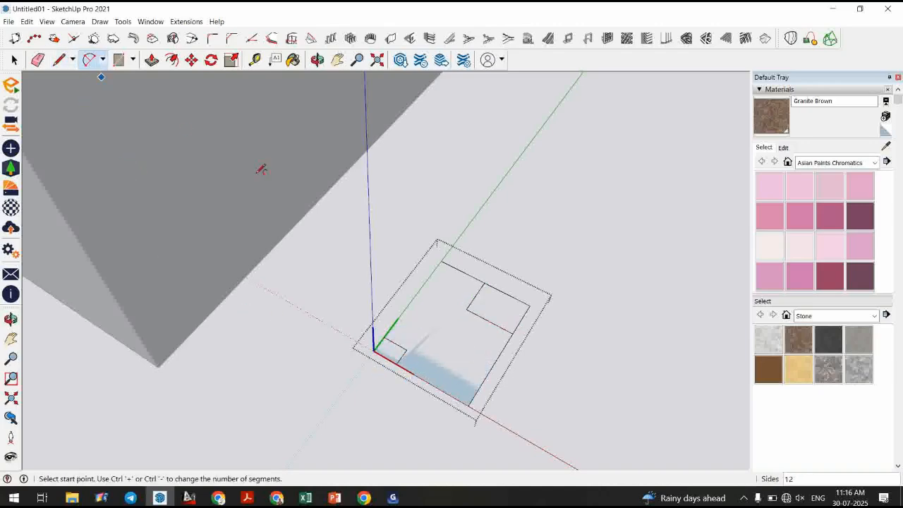
scroll(477, 381, up, 1)
click(434, 391)
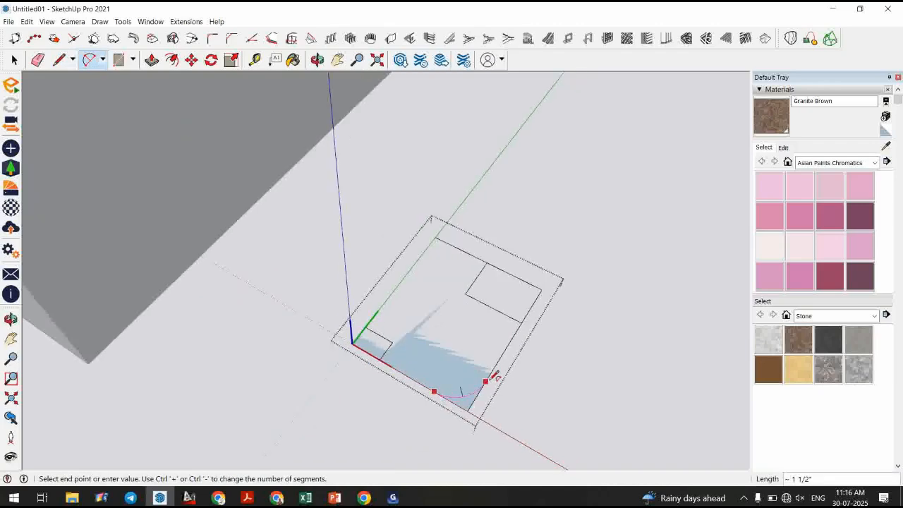
click(485, 381)
click(471, 402)
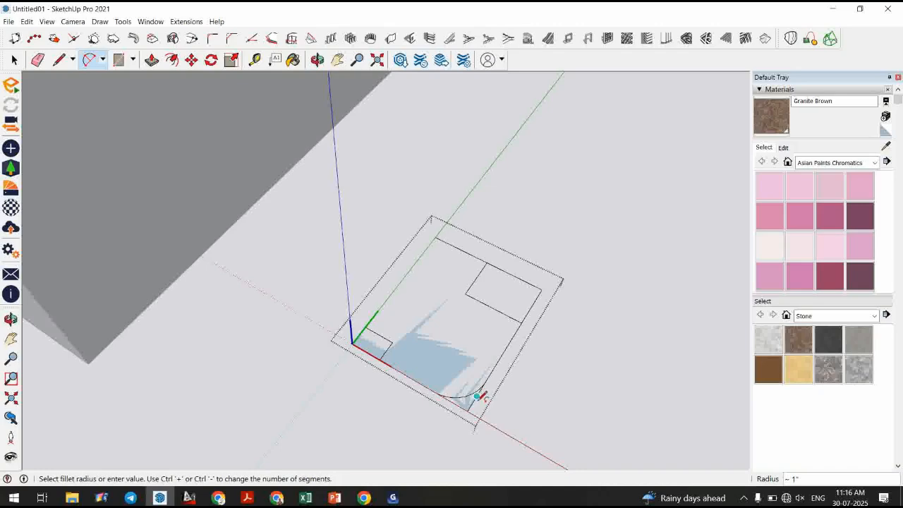
Erase the leftover corner lines to finish the notched, rounded frame profile.
key(e)
drag(469, 409, 485, 394)
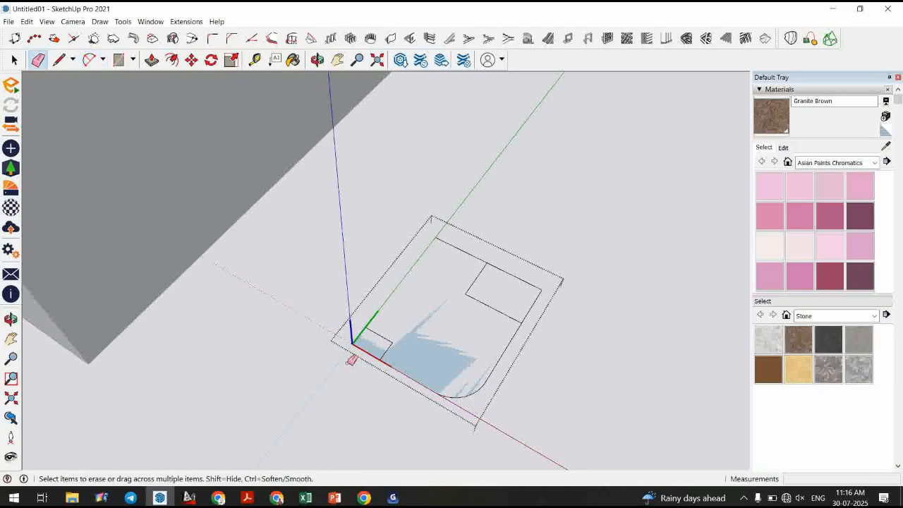
scroll(356, 346, up, 1)
drag(558, 250, 584, 286)
scroll(332, 328, down, 3)
scroll(415, 388, up, 2)
key(space)
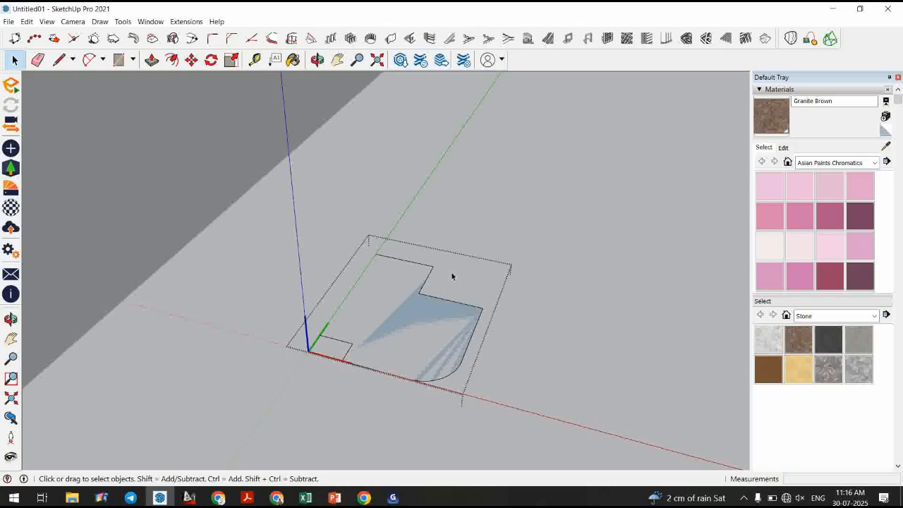
Draw a door-shaped path from the profile corner: a 7 line up, 3' across and 7 back down.
middle_drag(451, 275, 518, 275)
click(518, 275)
scroll(407, 315, down, 3)
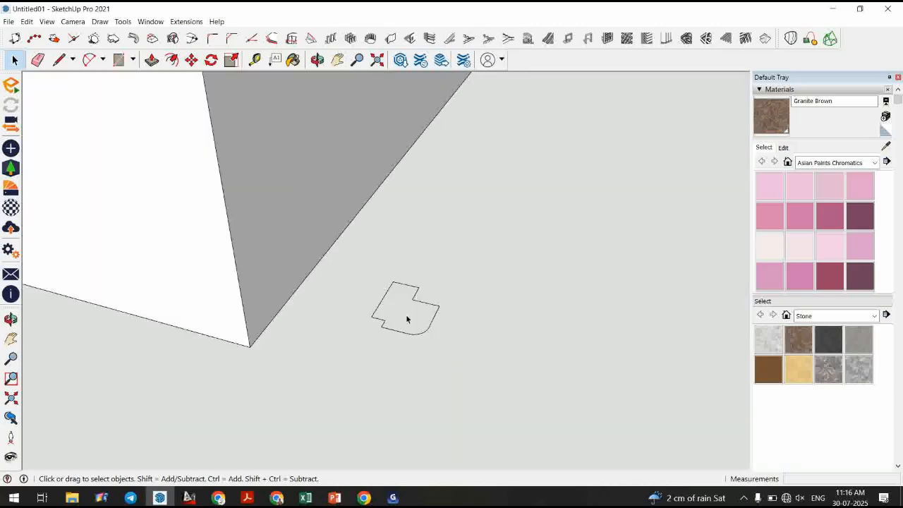
scroll(406, 319, down, 2)
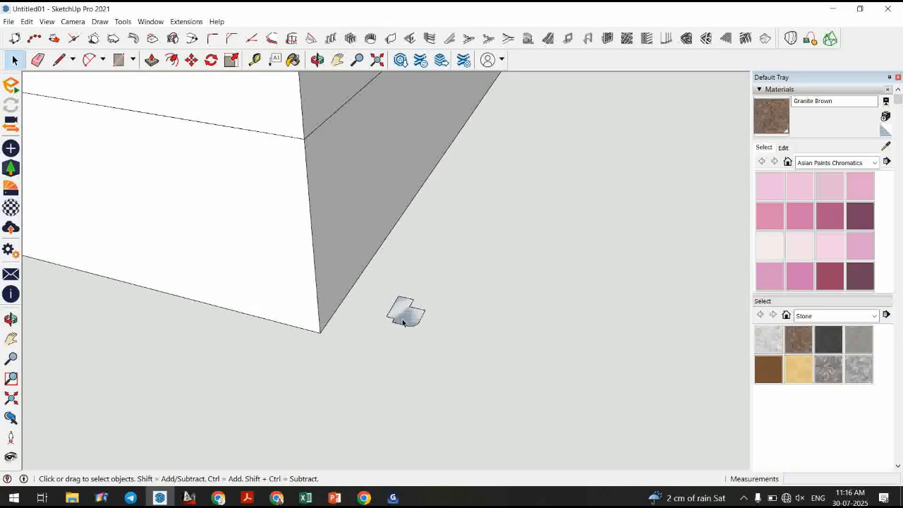
scroll(403, 322, down, 3)
key(l)
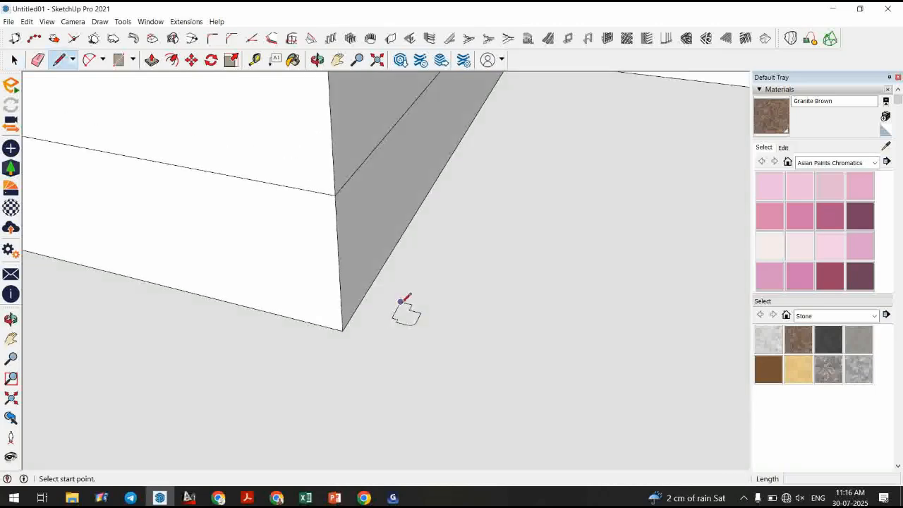
click(400, 302)
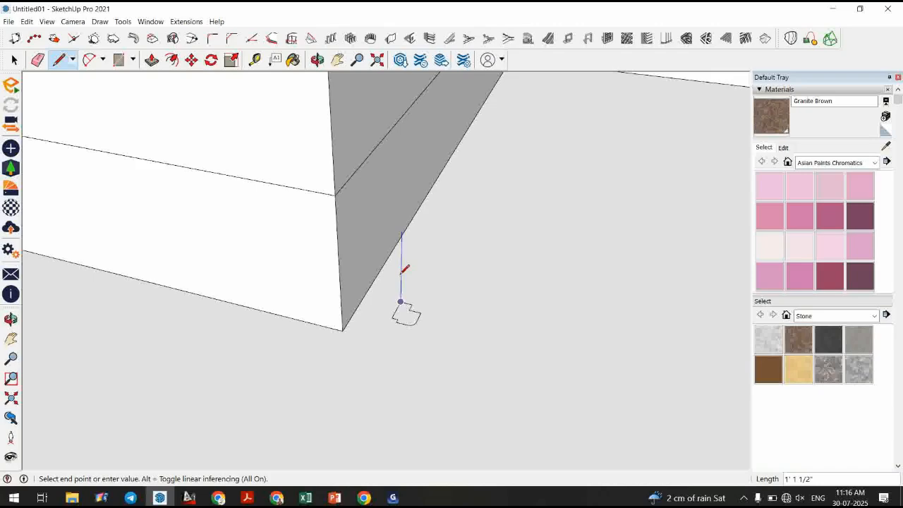
scroll(404, 270, down, 2)
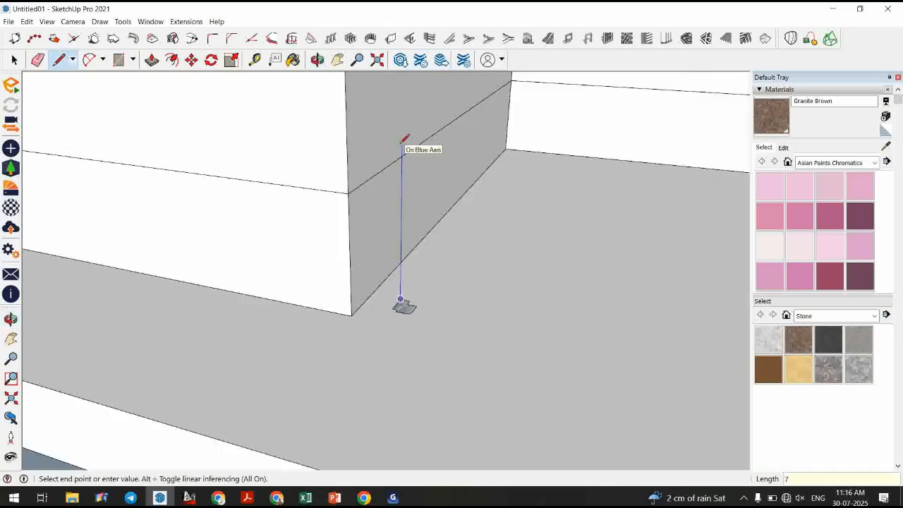
key(Return)
scroll(406, 383, down, 5)
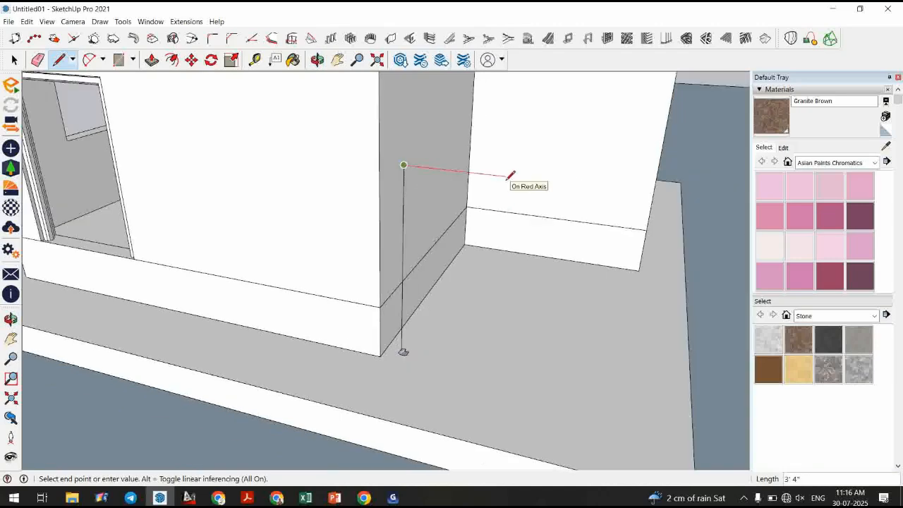
text(3')
key(Return)
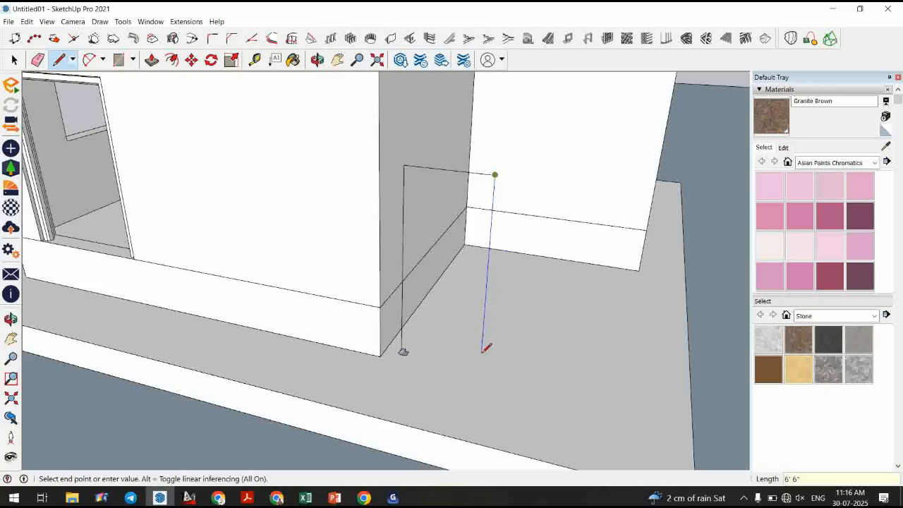
text(7)
key(Return)
Open the profile for editing and trace path lines over the door-shaped path inside it.
key(space)
middle_drag(484, 328, 386, 271)
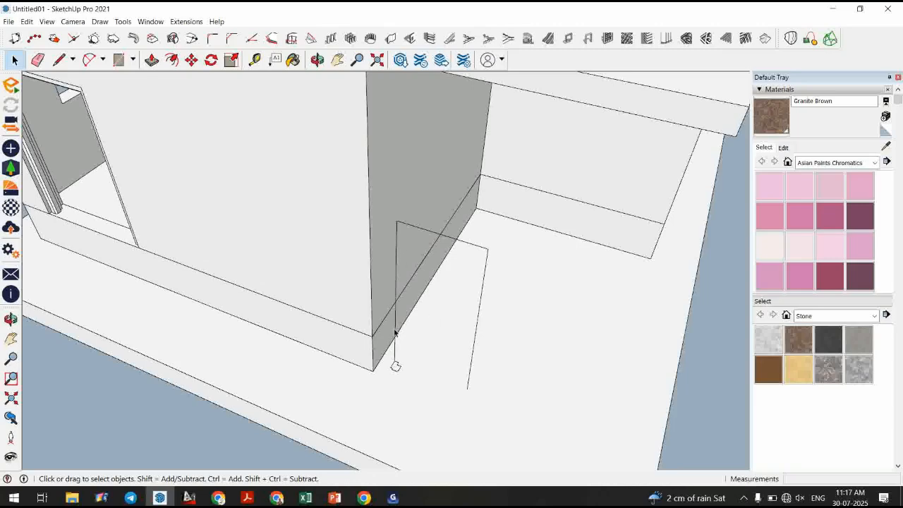
scroll(395, 335, up, 2)
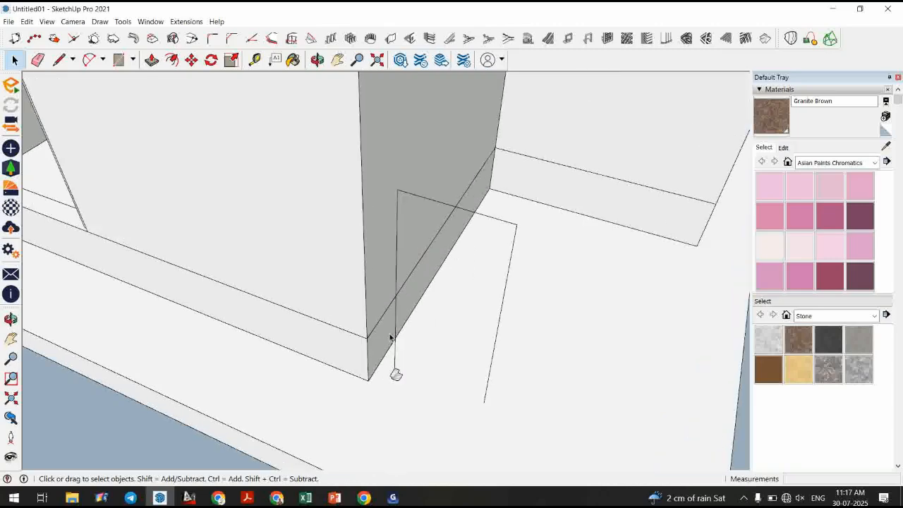
double_click(396, 375)
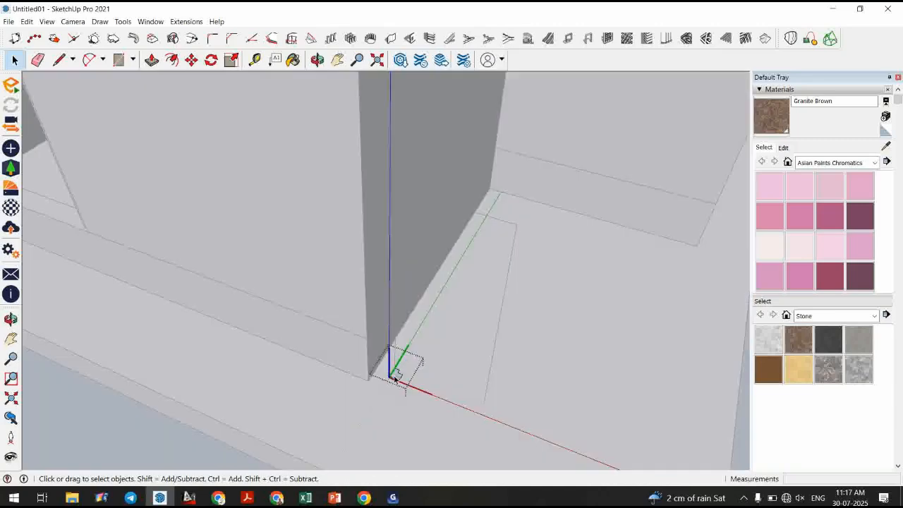
click(59, 60)
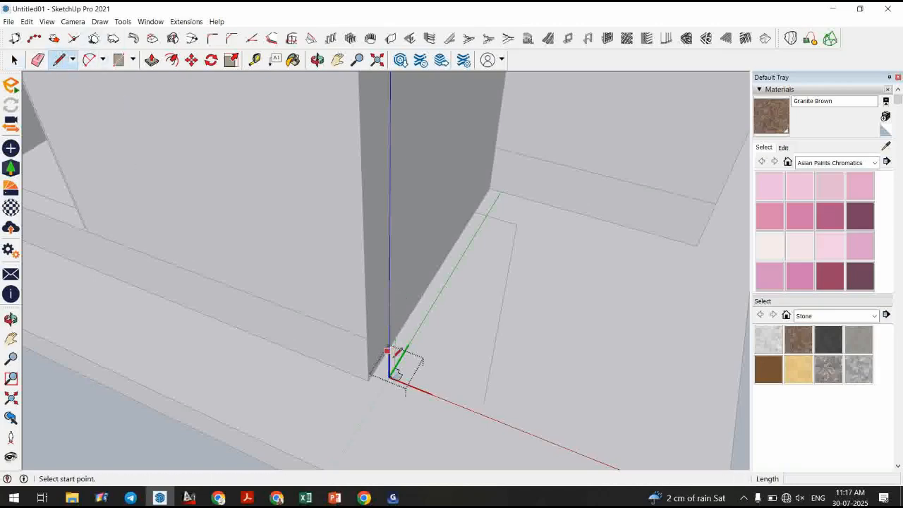
click(395, 373)
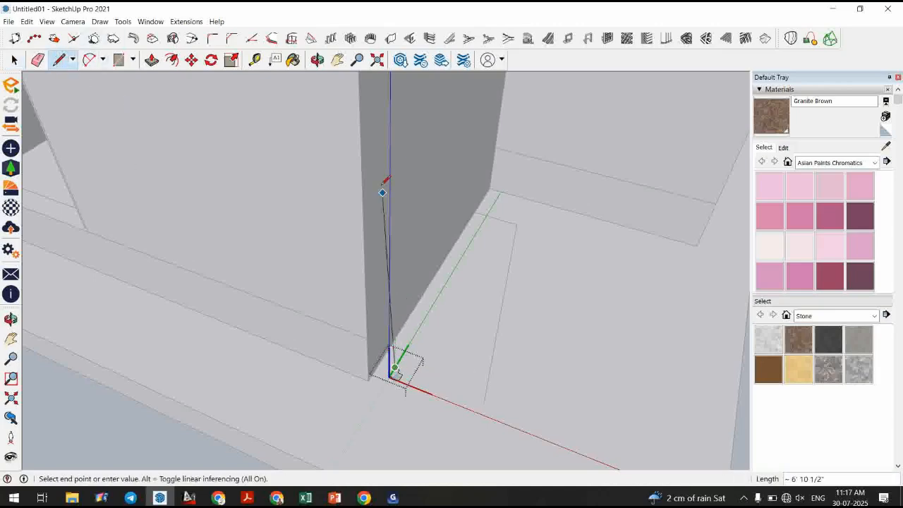
click(517, 224)
click(485, 401)
key(space)
scroll(397, 381, up, 2)
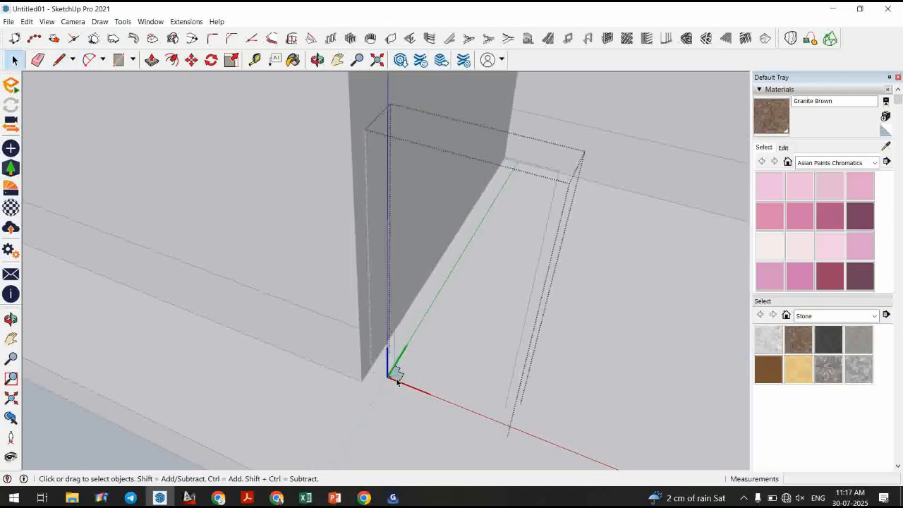
Select the traced path lines and sweep the profile face along them with Follow Me.
middle_drag(455, 289, 653, 154)
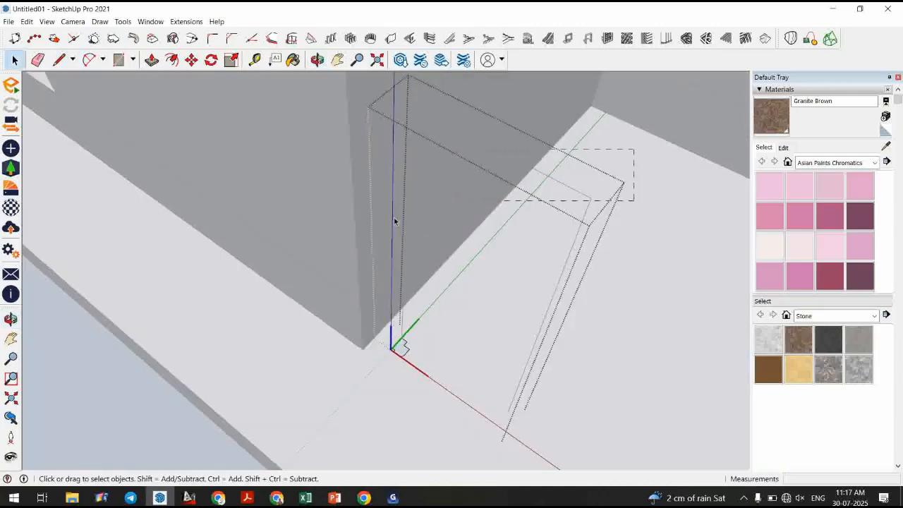
drag(330, 238, 330, 239)
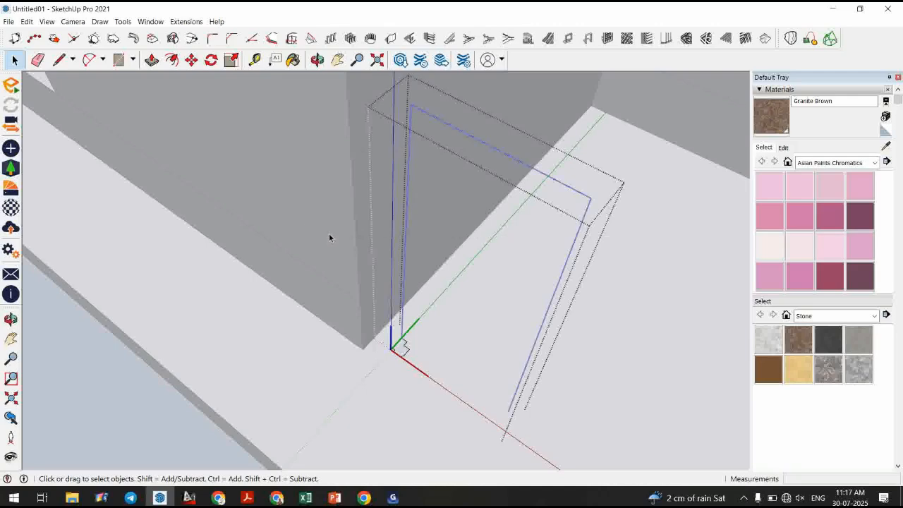
click(123, 21)
click(165, 119)
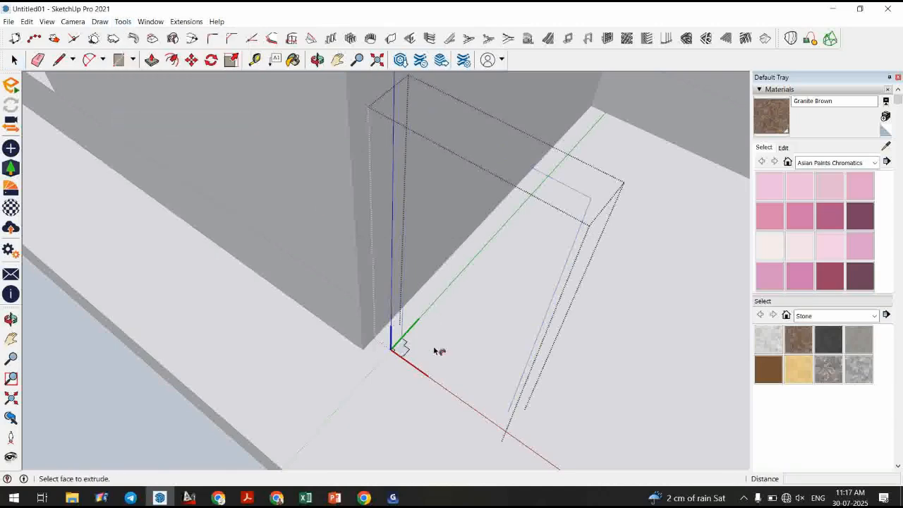
click(405, 353)
click(15, 61)
key(Escape)
scroll(397, 356, up, 5)
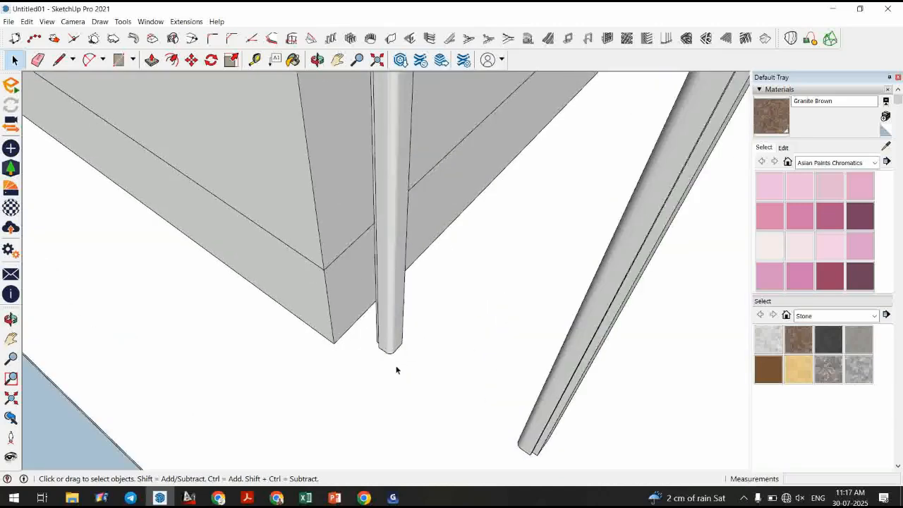
Orbit and zoom around the swept door frame to inspect its jambs, head and base corners.
middle_drag(385, 366, 363, 378)
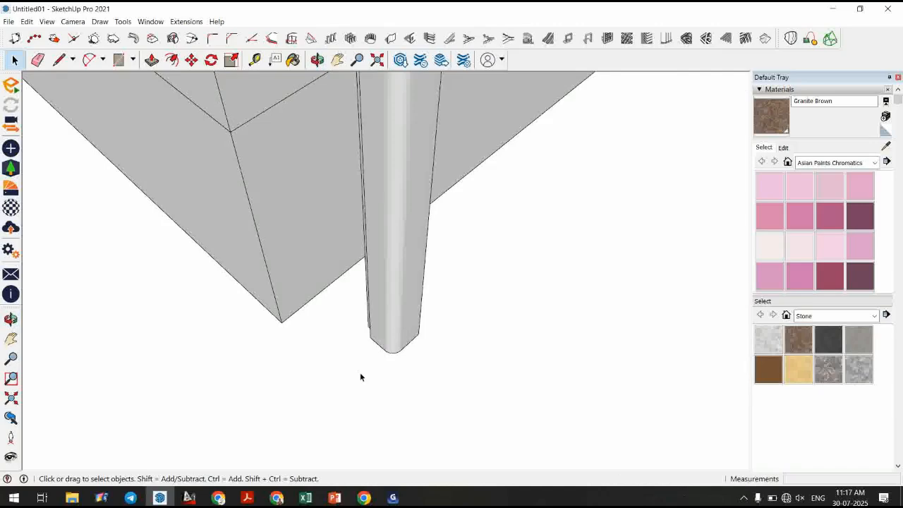
middle_drag(355, 338, 229, 300)
scroll(423, 210, up, 4)
middle_drag(525, 258, 305, 283)
middle_drag(509, 308, 565, 335)
scroll(565, 335, up, 3)
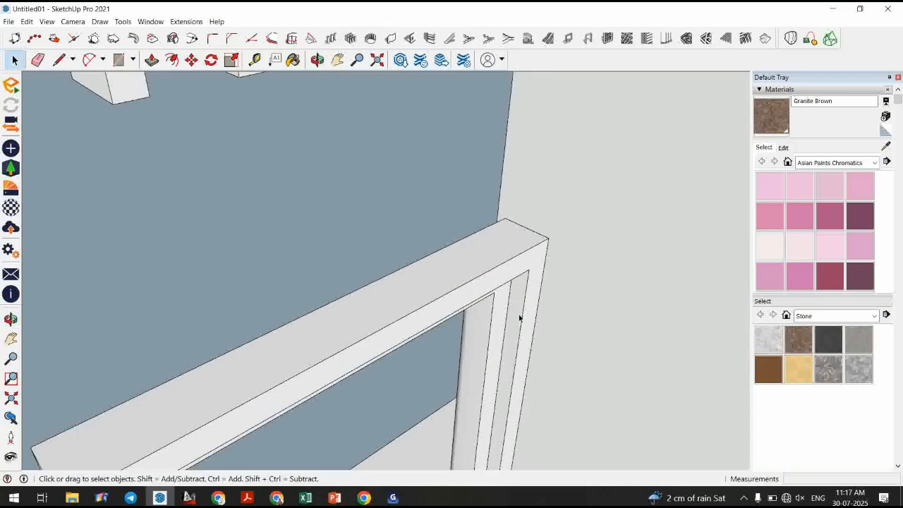
scroll(547, 229, down, 3)
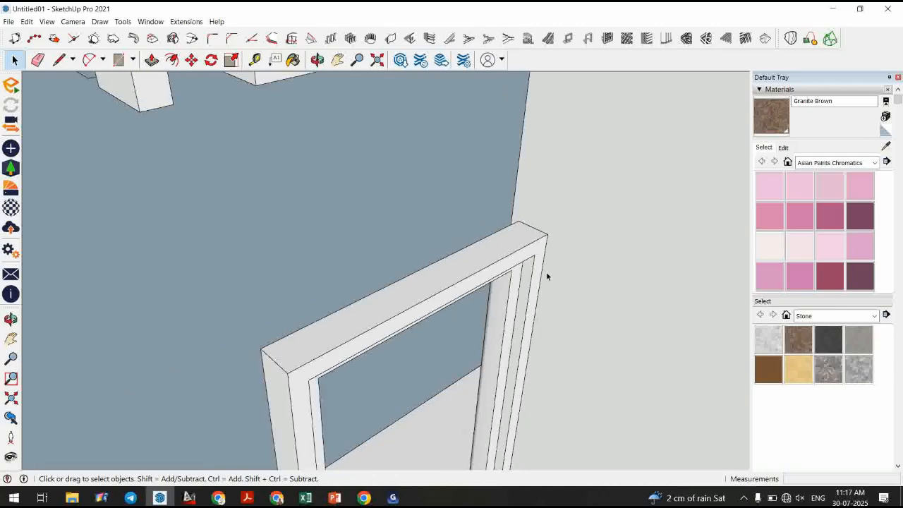
scroll(524, 266, down, 5)
middle_drag(498, 320, 407, 187)
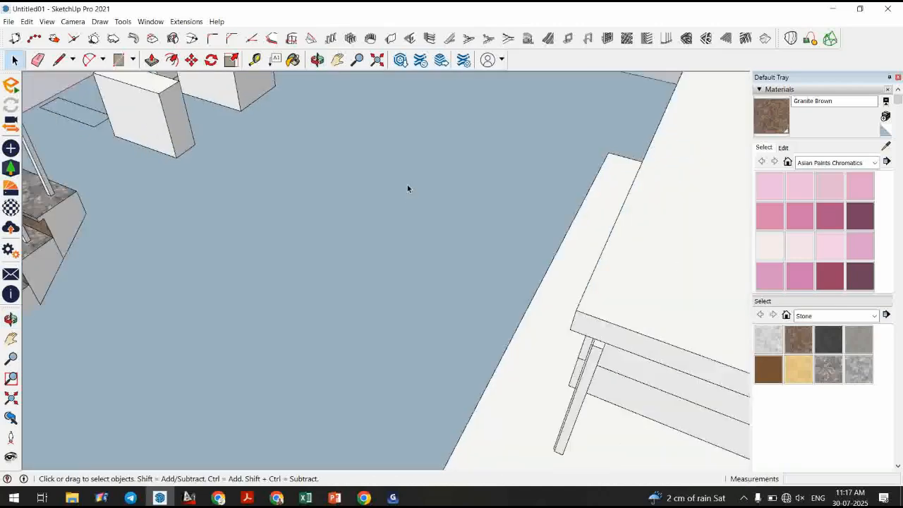
scroll(408, 185, down, 3)
scroll(550, 341, up, 6)
middle_drag(554, 337, 445, 380)
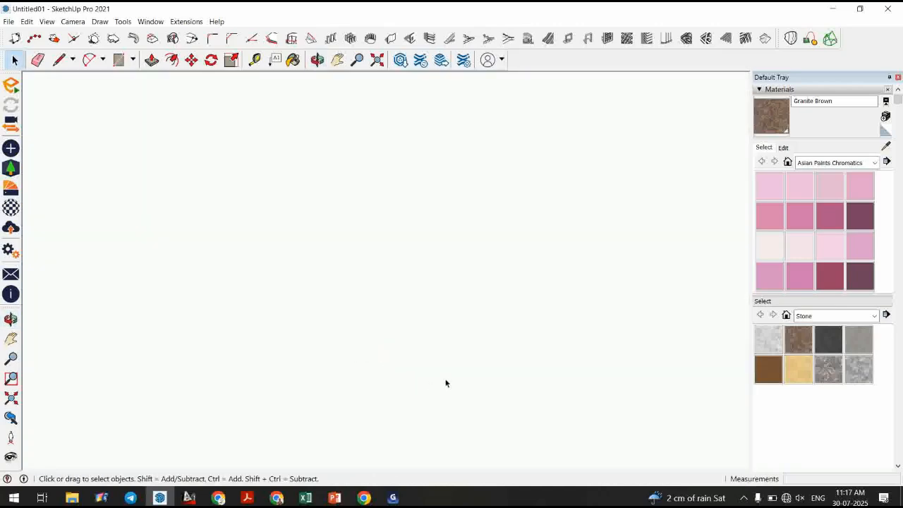
scroll(510, 377, down, 3)
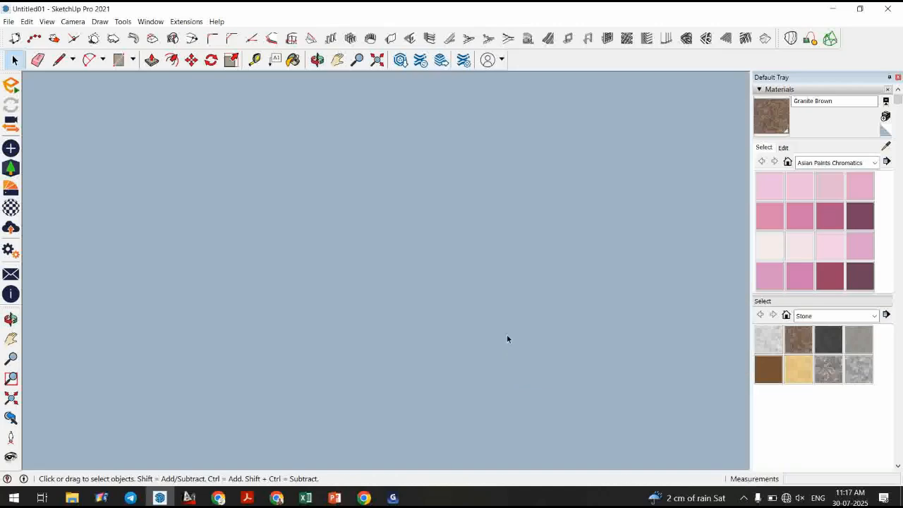
scroll(508, 337, down, 4)
middle_drag(518, 307, 500, 361)
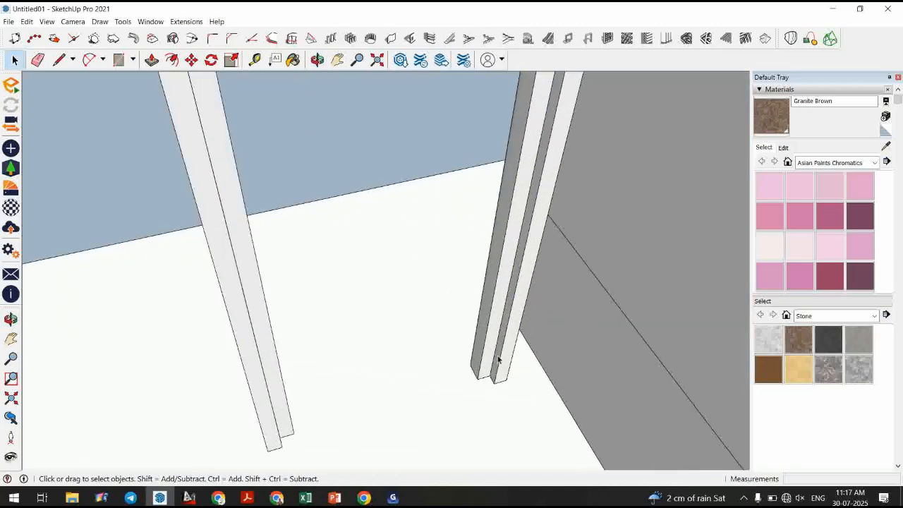
Draw a small closed rectangular face with lines at the foot of the right jamb's outer corner.
click(59, 59)
scroll(470, 387, up, 2)
scroll(540, 356, up, 2)
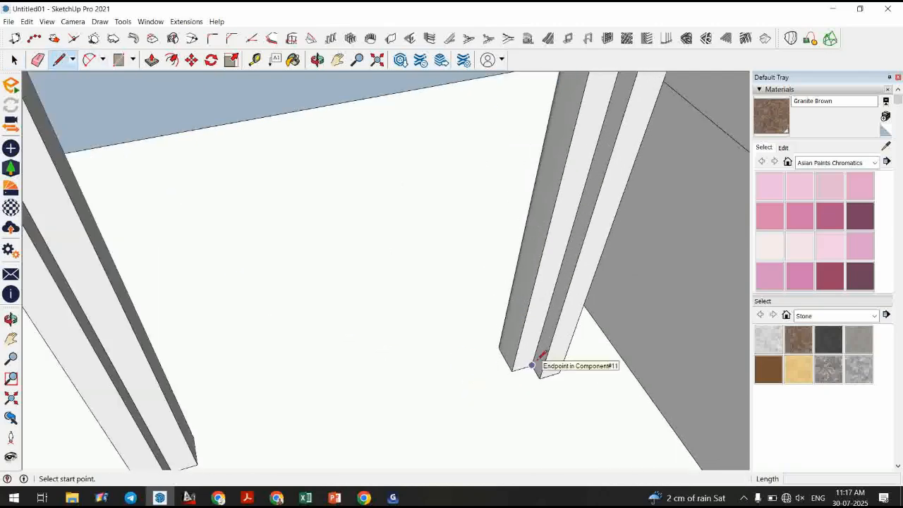
click(536, 364)
middle_drag(480, 355, 448, 390)
scroll(466, 359, up, 5)
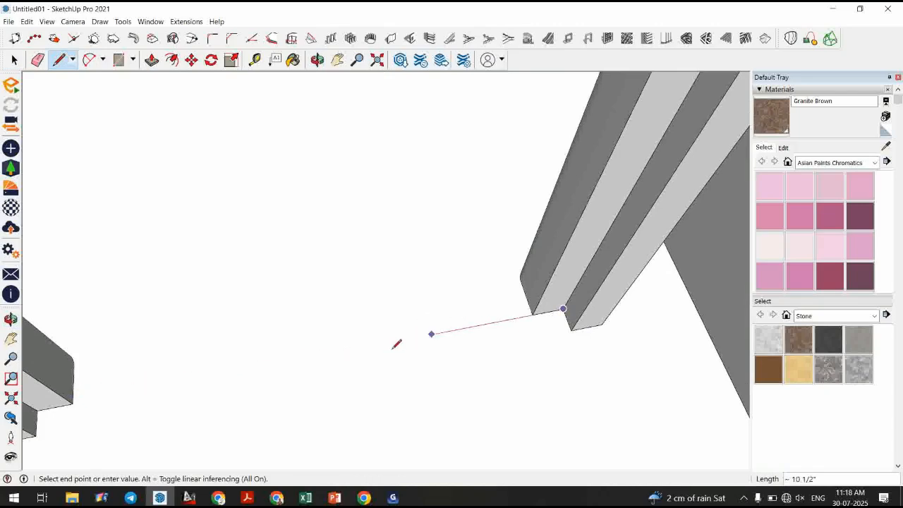
click(486, 324)
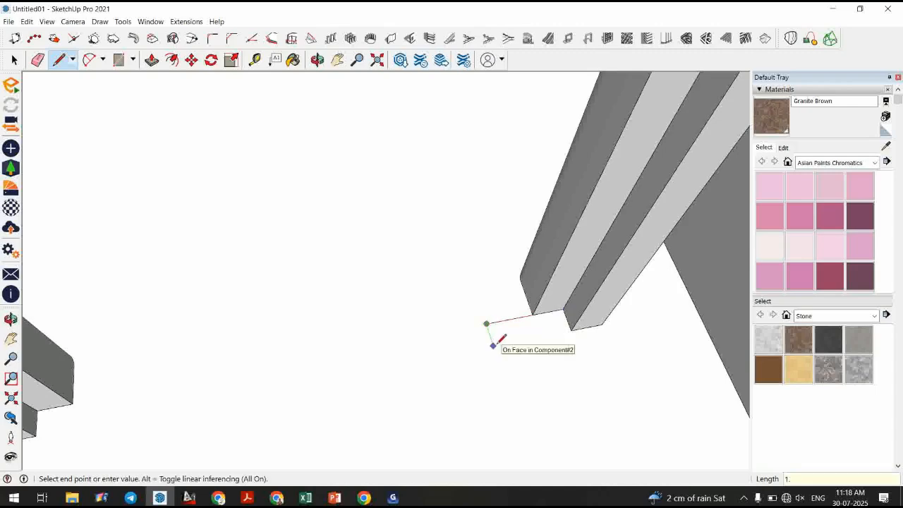
key(Return)
scroll(558, 331, up, 3)
click(577, 330)
click(565, 302)
key(space)
Select the new face with its edges, make it a component, and open it for editing.
double_click(518, 337)
key(g)
key(Return)
double_click(500, 334)
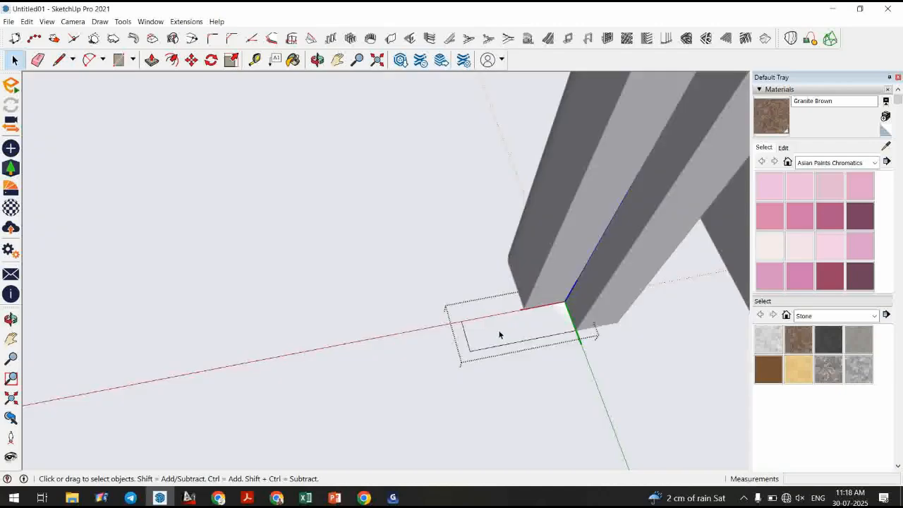
Draw a rectangle about 1 1/2" by 1/2" inside the component's face.
click(119, 59)
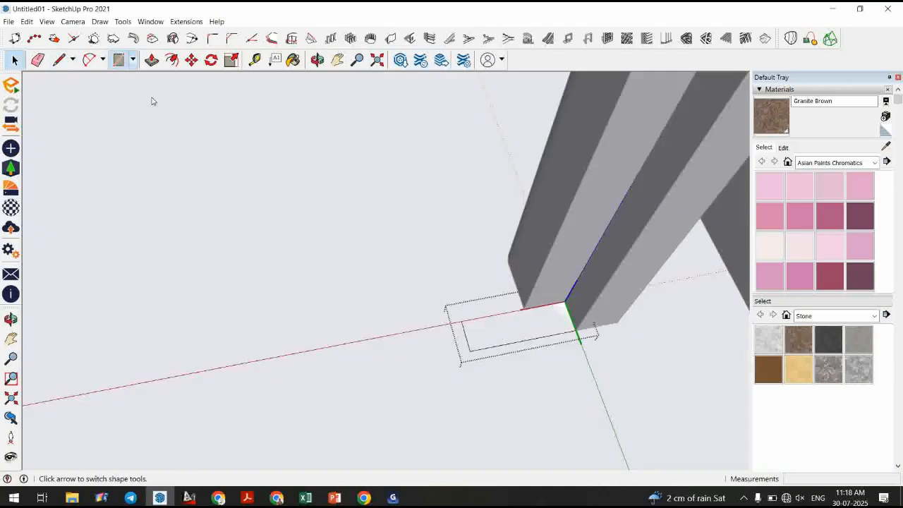
scroll(473, 330, up, 1)
click(462, 331)
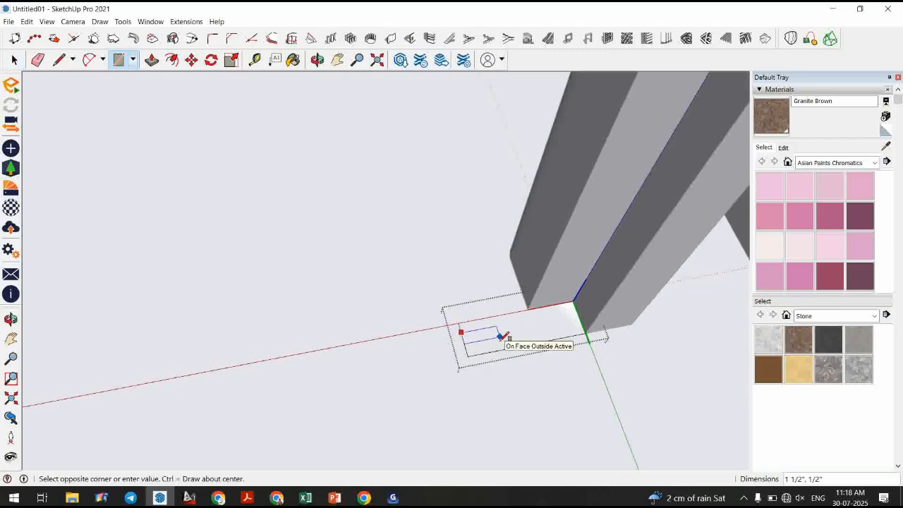
click(500, 336)
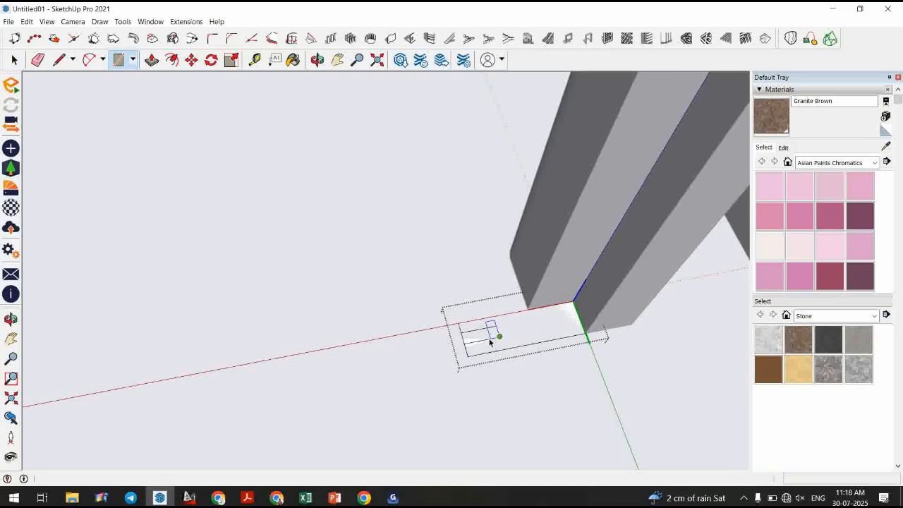
key(e)
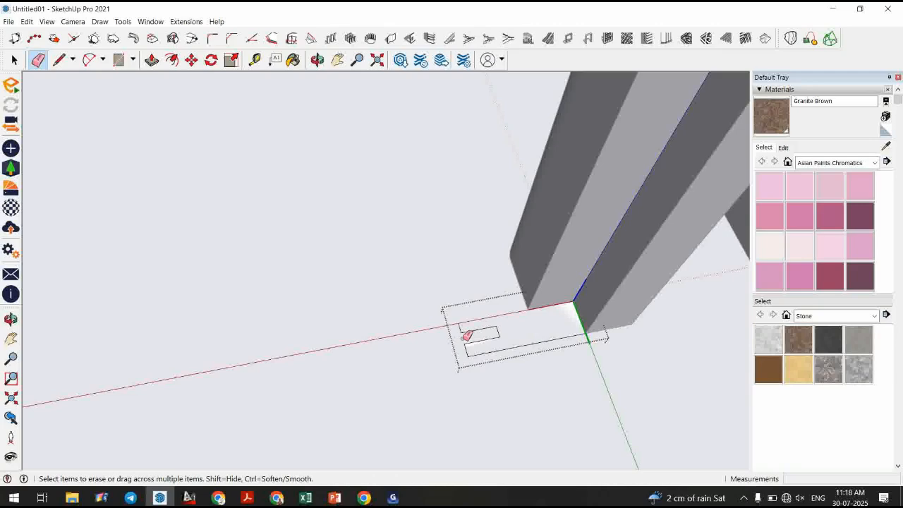
key(space)
Draw a vertical line from the jamb foot up to the frame's top corner.
scroll(488, 352, down, 3)
scroll(488, 352, down, 2)
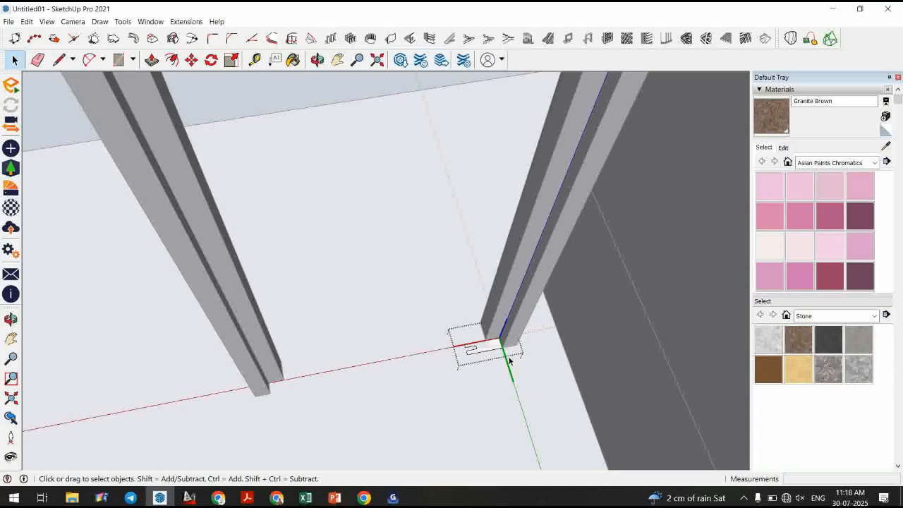
click(60, 65)
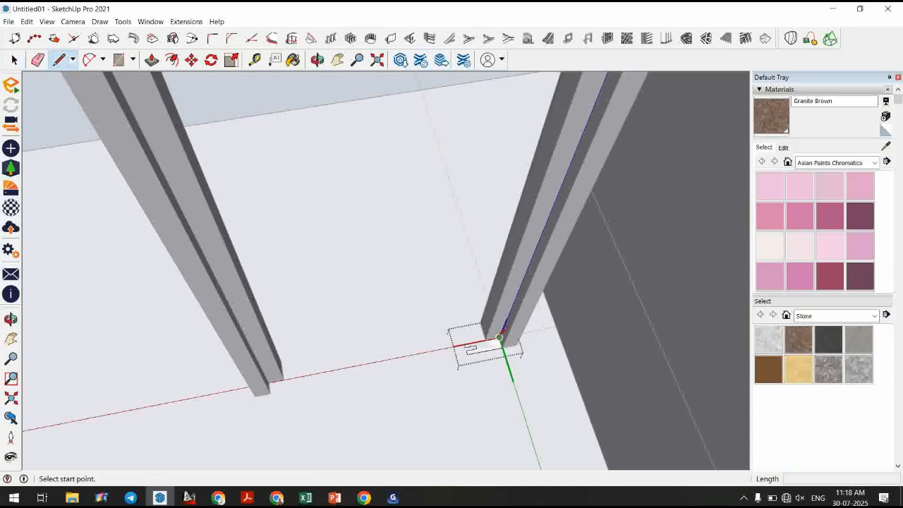
click(499, 338)
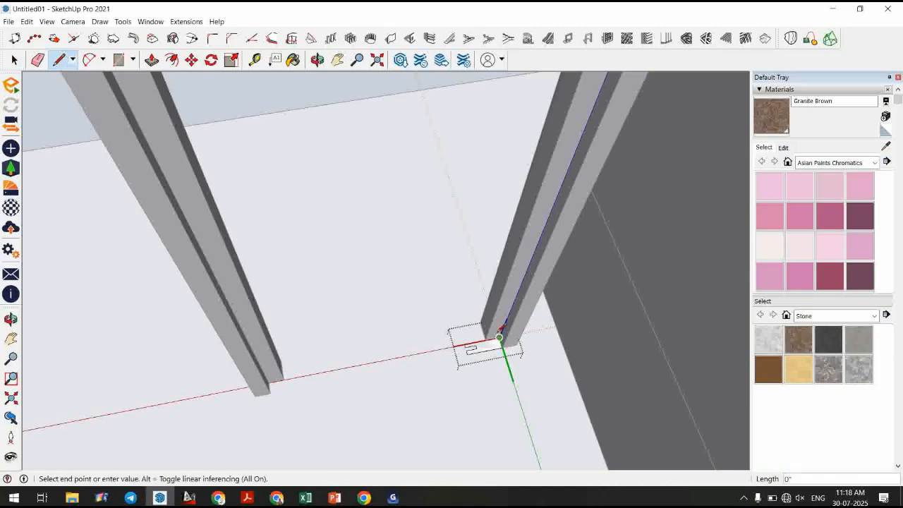
scroll(499, 333, down, 1)
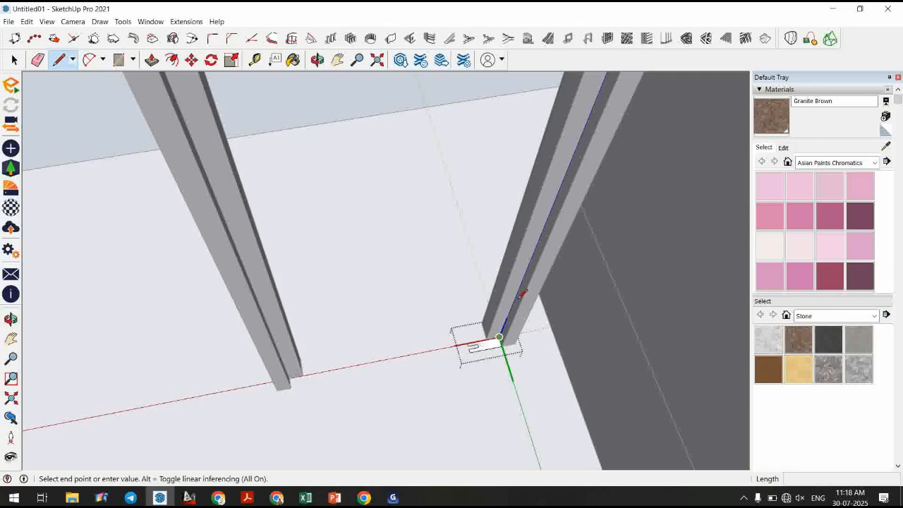
scroll(522, 294, down, 1)
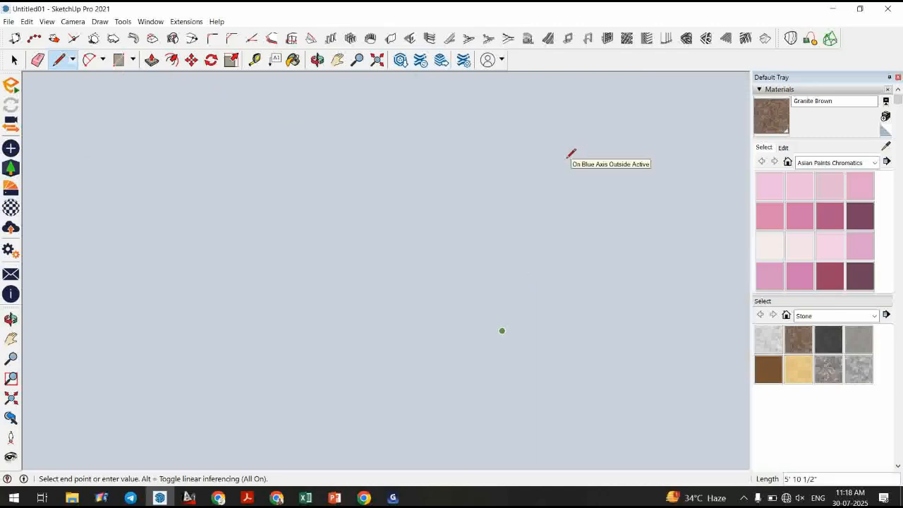
scroll(569, 156, up, 3)
middle_drag(571, 156, 590, 78)
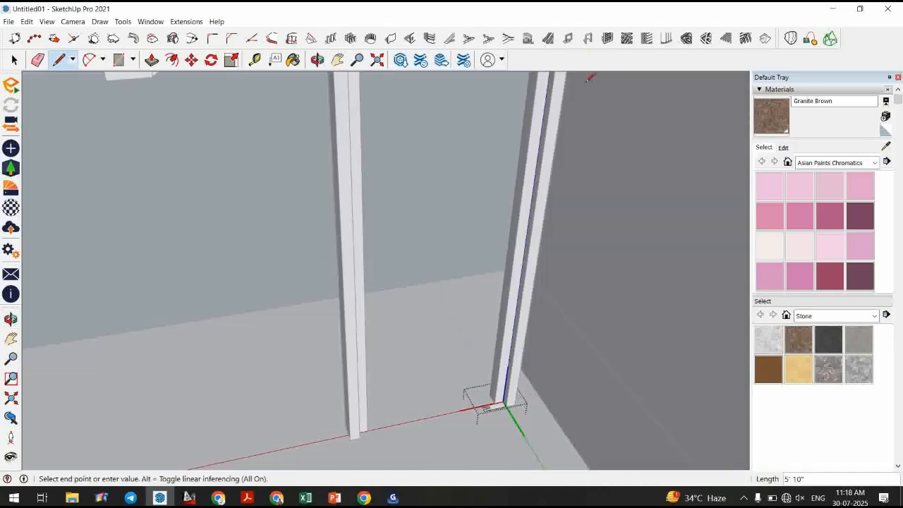
scroll(598, 318, down, 3)
middle_drag(598, 317, 652, 223)
scroll(538, 98, up, 3)
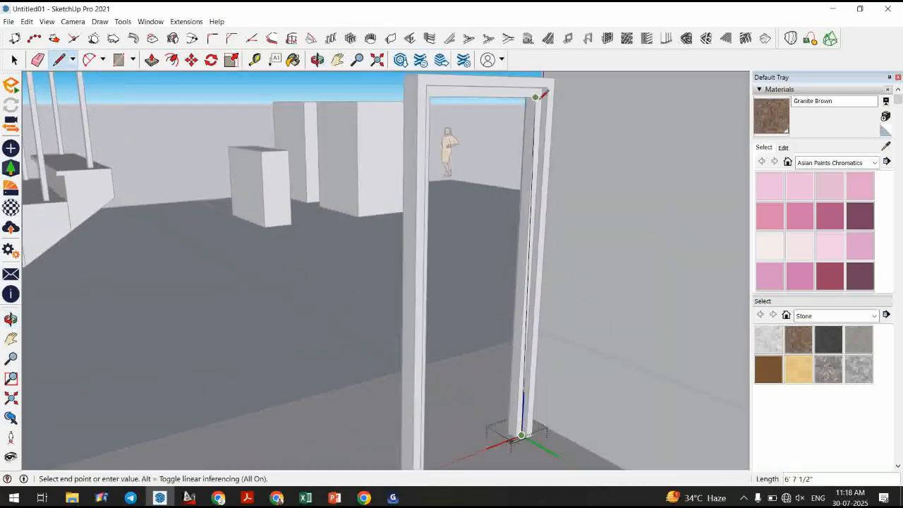
middle_drag(539, 98, 538, 60)
click(539, 94)
key(Escape)
middle_drag(530, 121, 540, 140)
click(520, 424)
middle_drag(520, 346, 496, 100)
scroll(443, 433, up, 2)
shift+middle_drag(459, 465, 93, 319)
scroll(253, 313, up, 1)
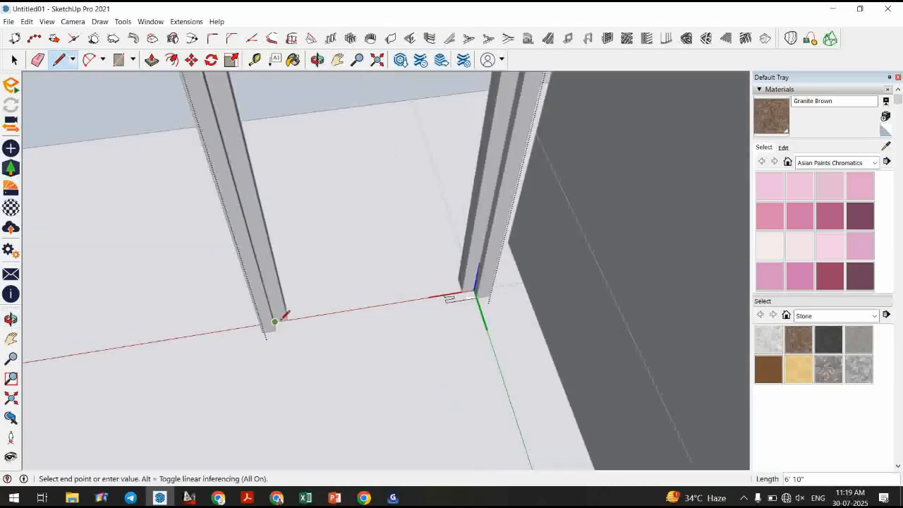
key(space)
Select the frame edges by window and try to sweep with Follow Me.
drag(377, 224, 519, 401)
key(space)
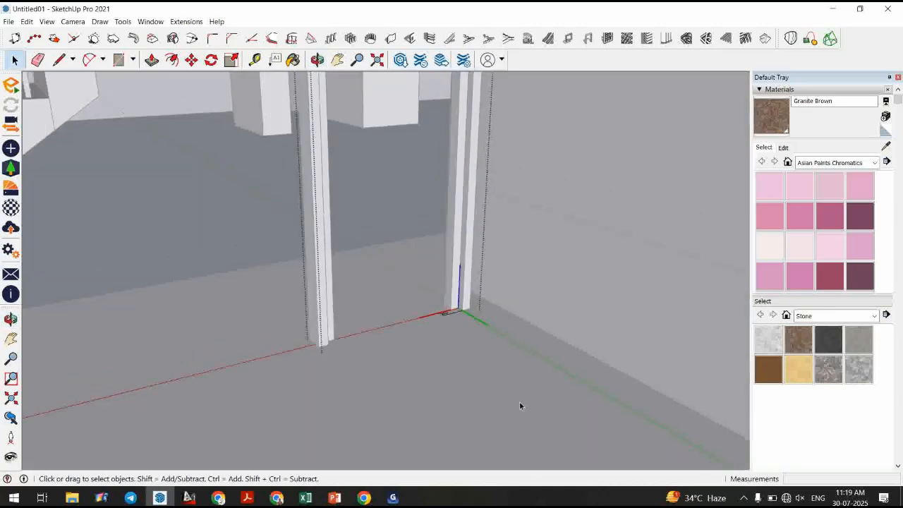
scroll(519, 401, down, 5)
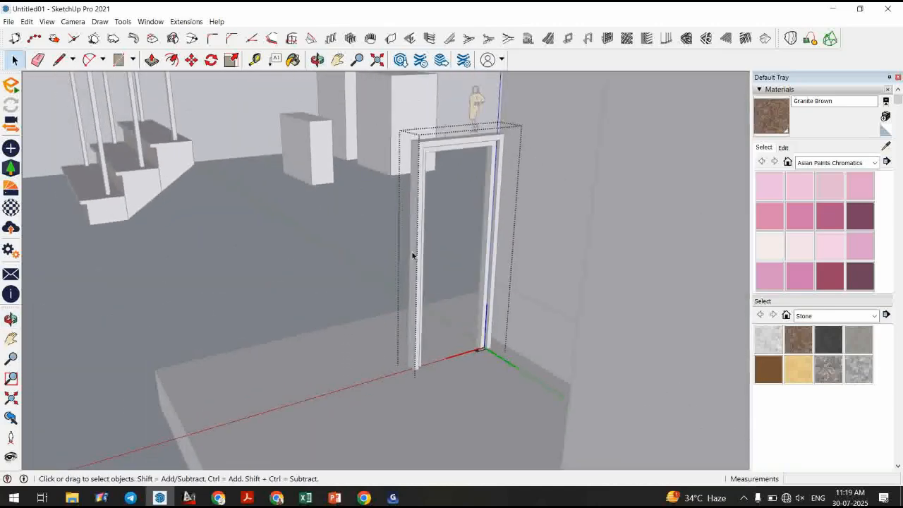
scroll(475, 345, up, 6)
scroll(466, 343, up, 1)
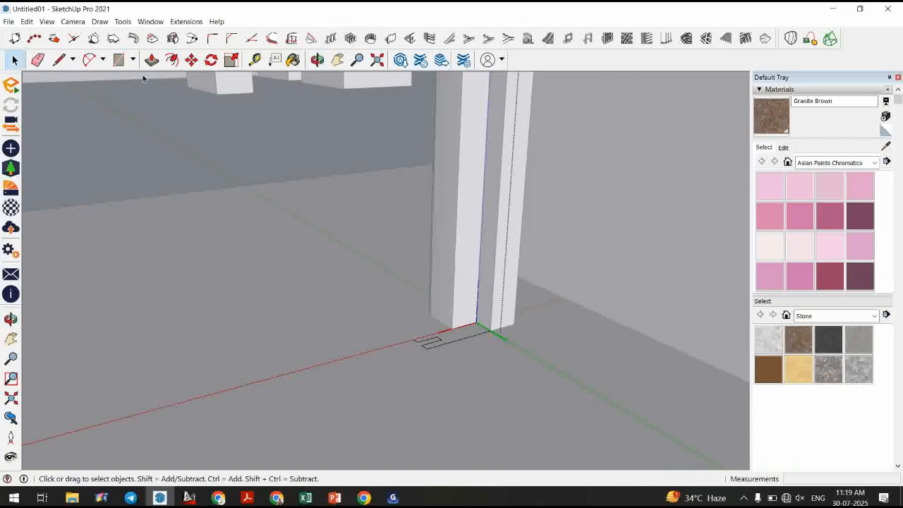
click(123, 21)
click(169, 110)
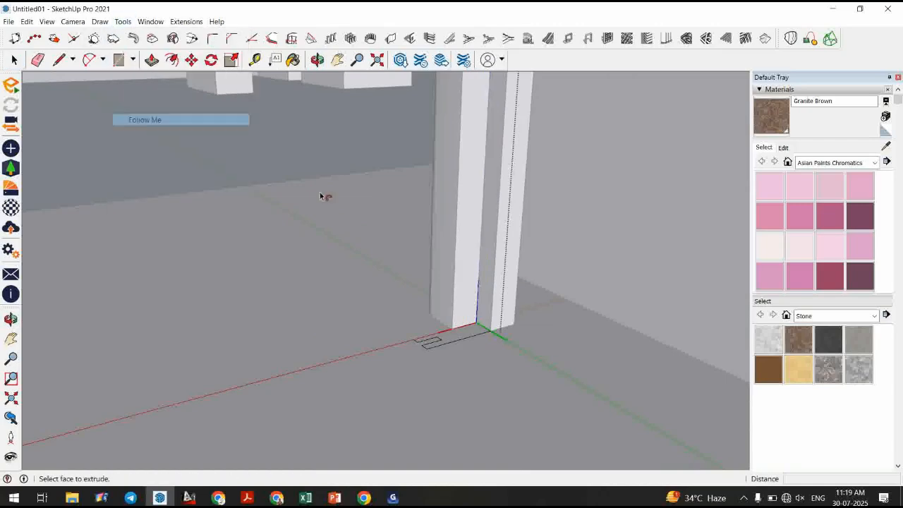
key(space)
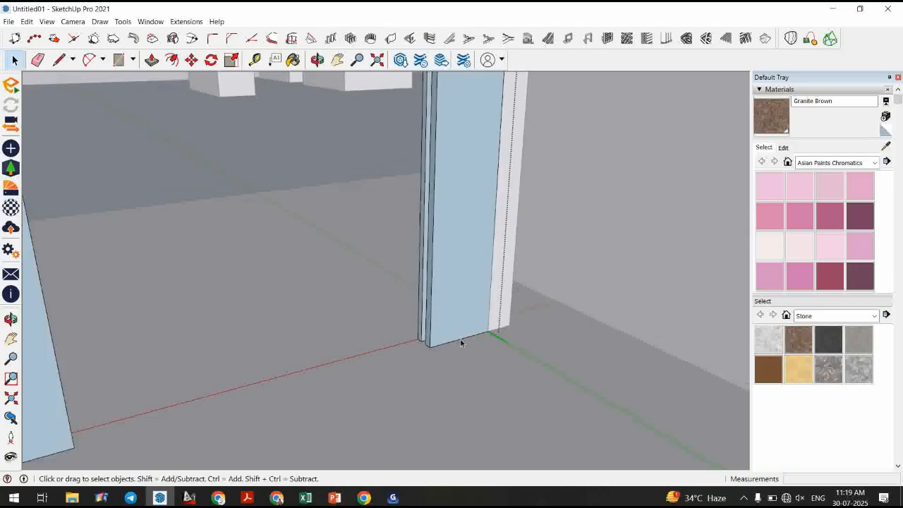
Move the small rectangle about 10 1/2" up along the jamb.
scroll(466, 346, down, 3)
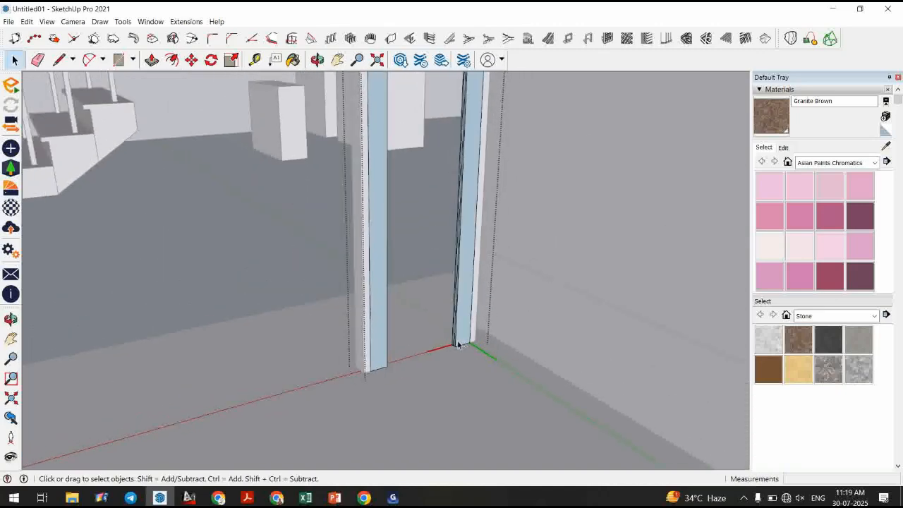
scroll(465, 346, up, 3)
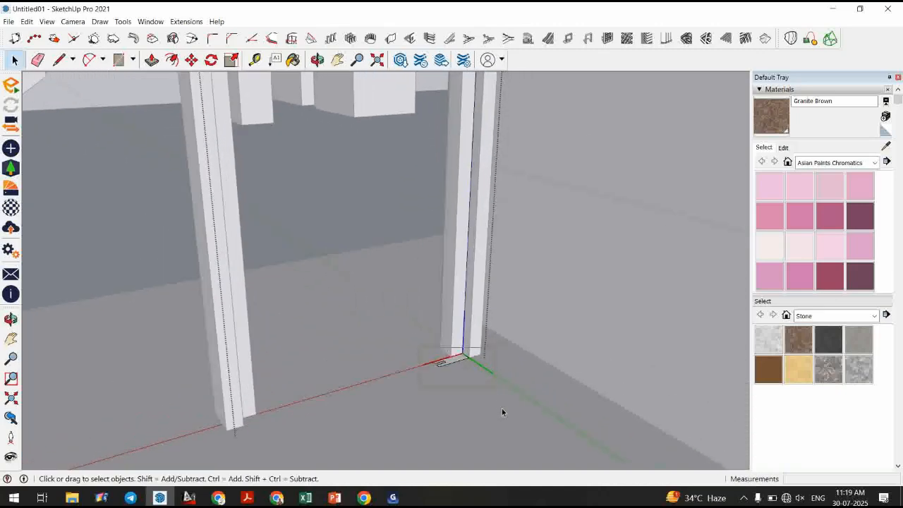
key(m)
click(470, 319)
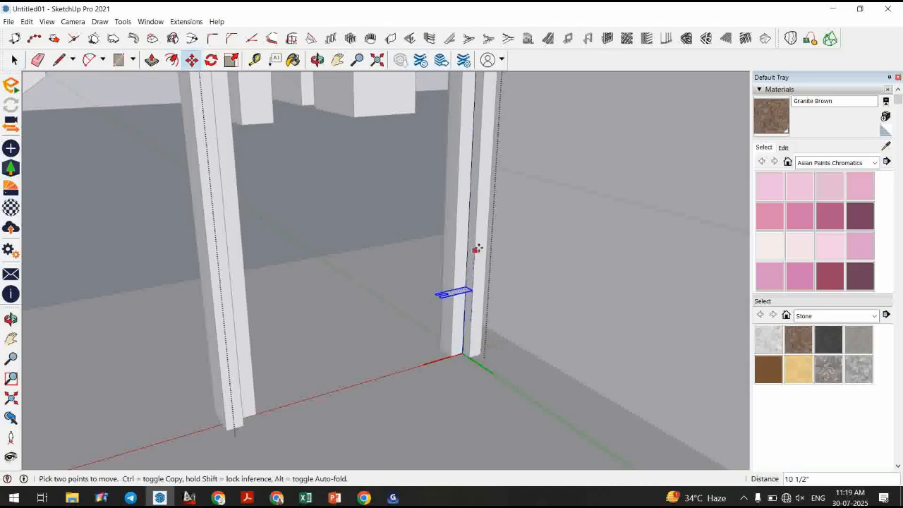
click(476, 239)
key(space)
Draw a line from the moved rectangle's corner down to the jamb foot.
key(l)
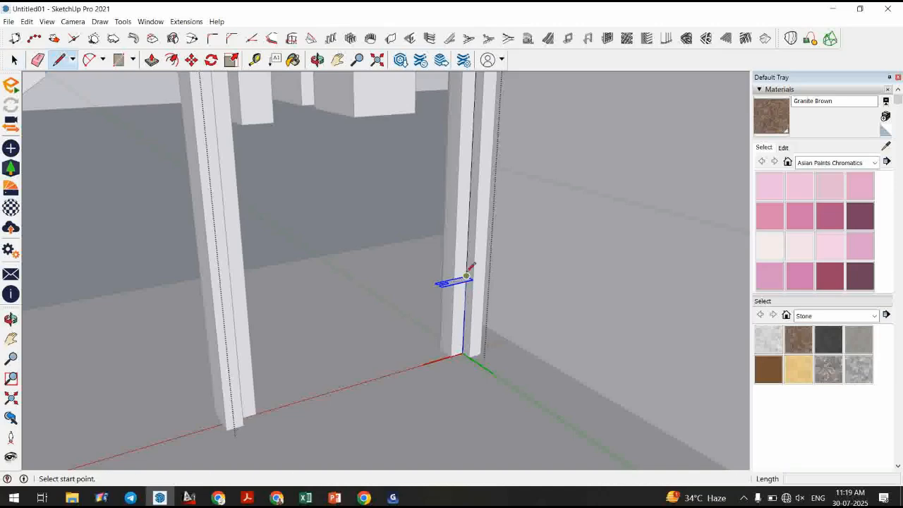
click(466, 276)
click(462, 356)
middle_drag(312, 374, 503, 322)
click(229, 369)
key(space)
scroll(529, 365, down, 4)
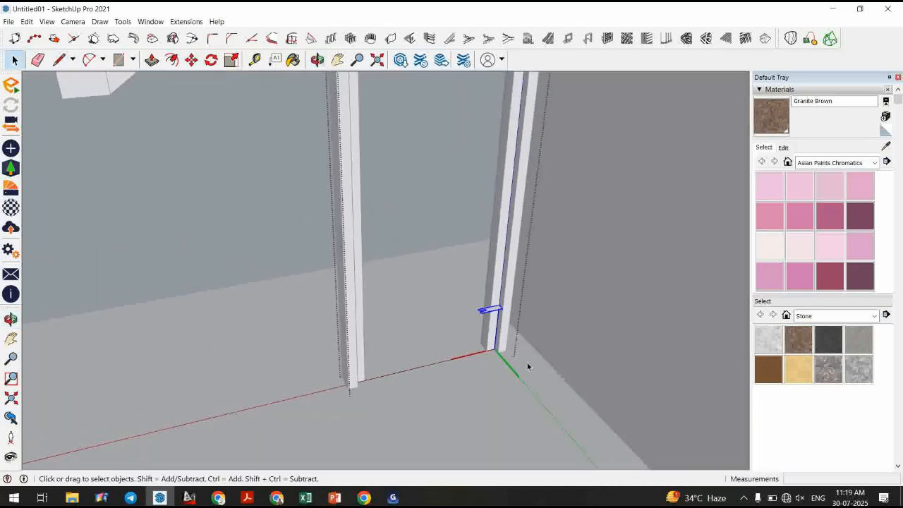
drag(325, 424, 315, 433)
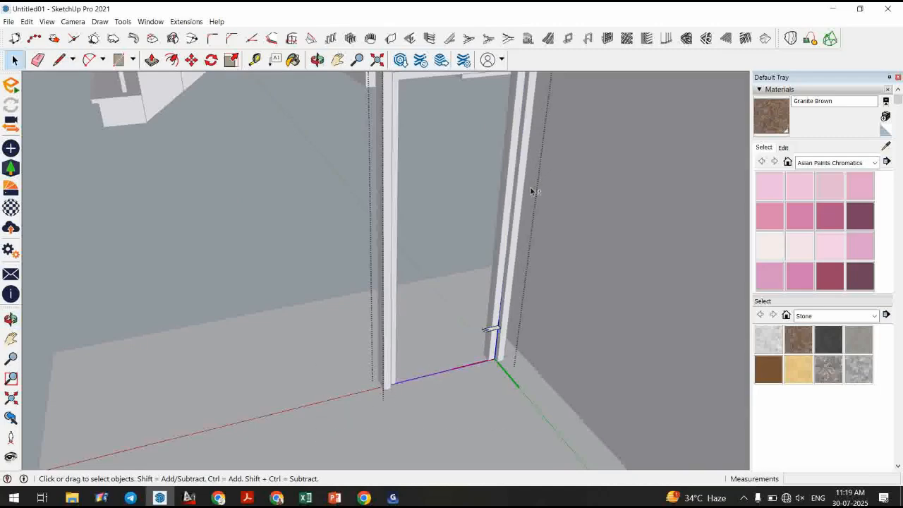
scroll(527, 184, down, 2)
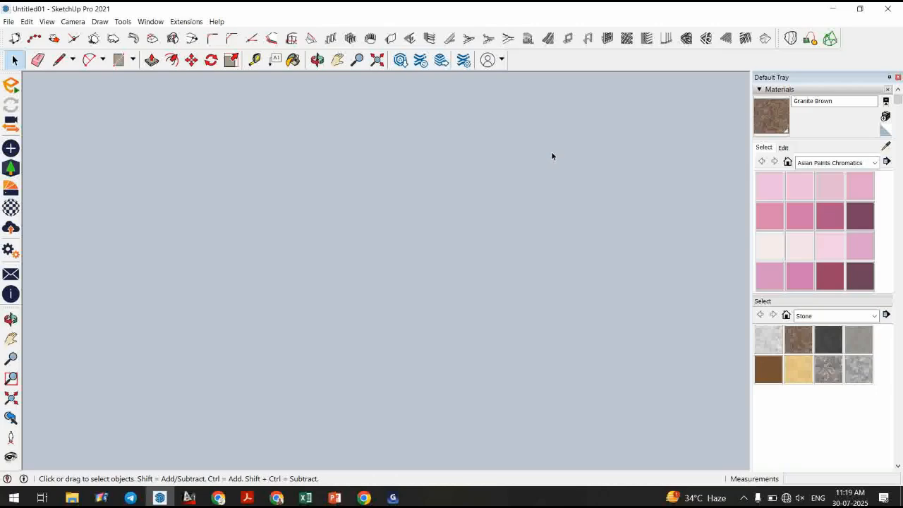
Sweep the small stop profile along the selected door-frame edges with Follow Me.
scroll(552, 155, up, 3)
middle_drag(553, 155, 606, 105)
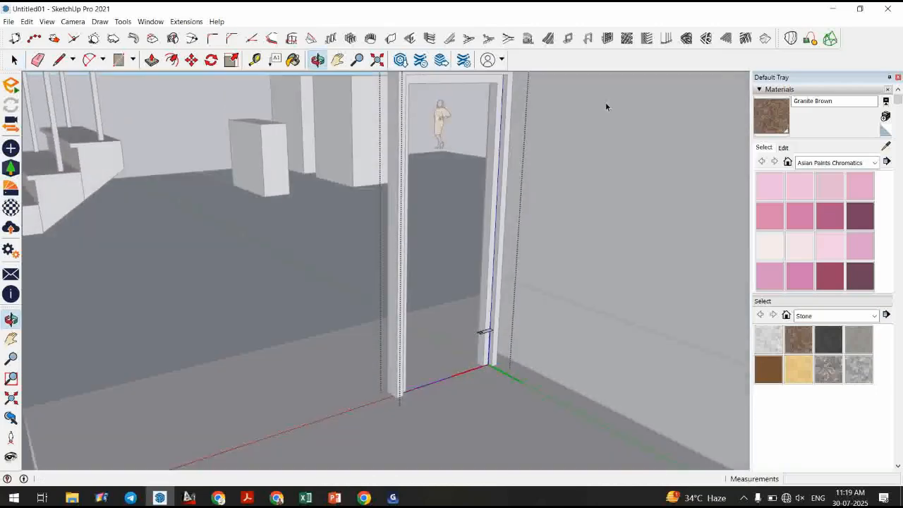
drag(337, 73, 335, 83)
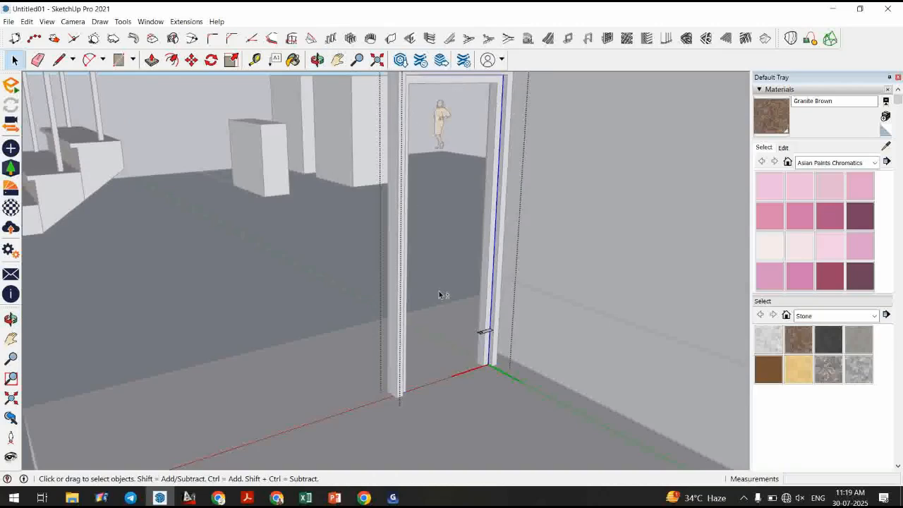
shift+click(442, 367)
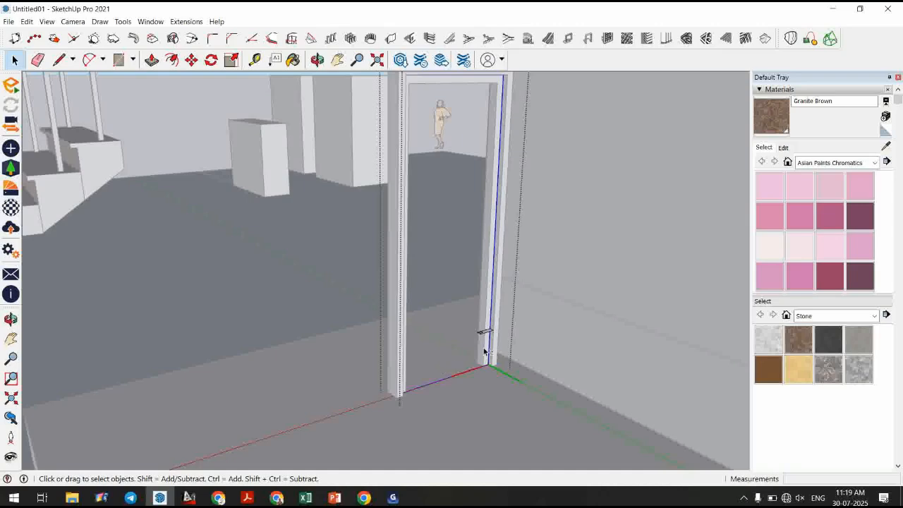
scroll(484, 352, up, 4)
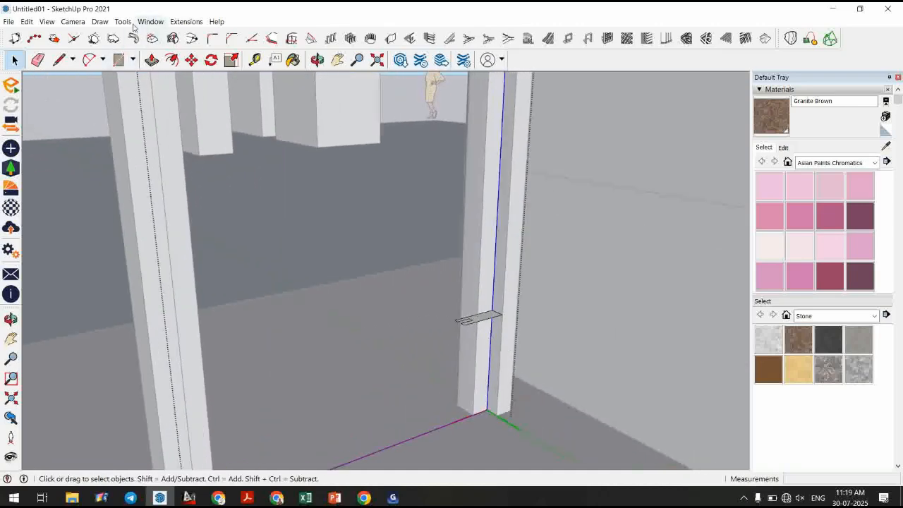
click(124, 21)
click(144, 120)
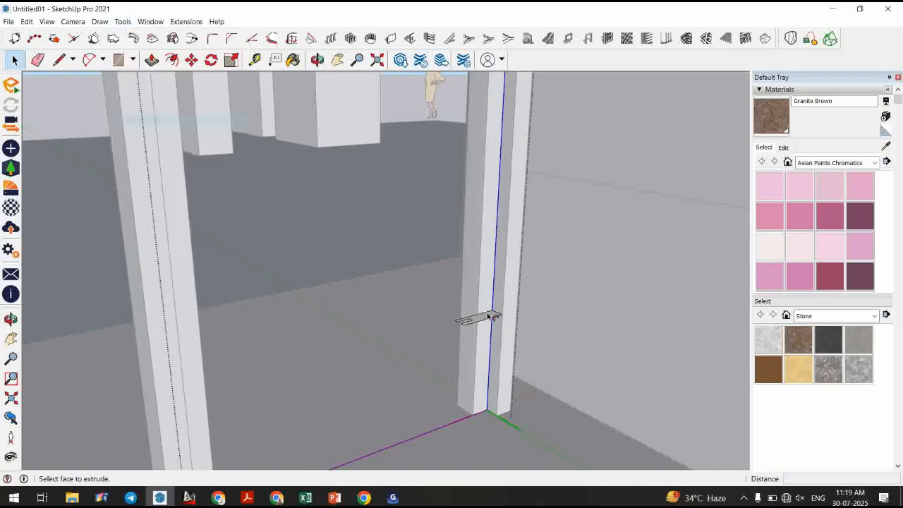
click(486, 319)
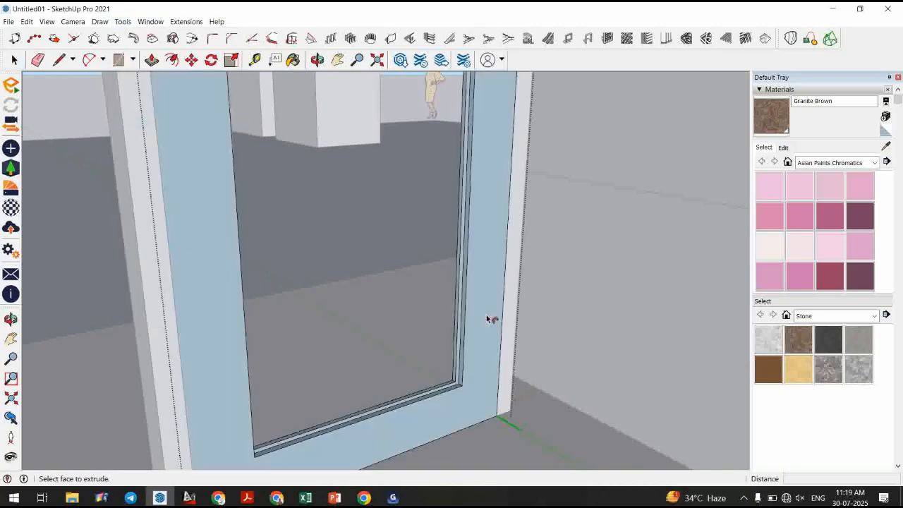
Orbit and zoom around the bottom inner corner of the frame to examine the swept stop.
key(space)
scroll(471, 337, down, 3)
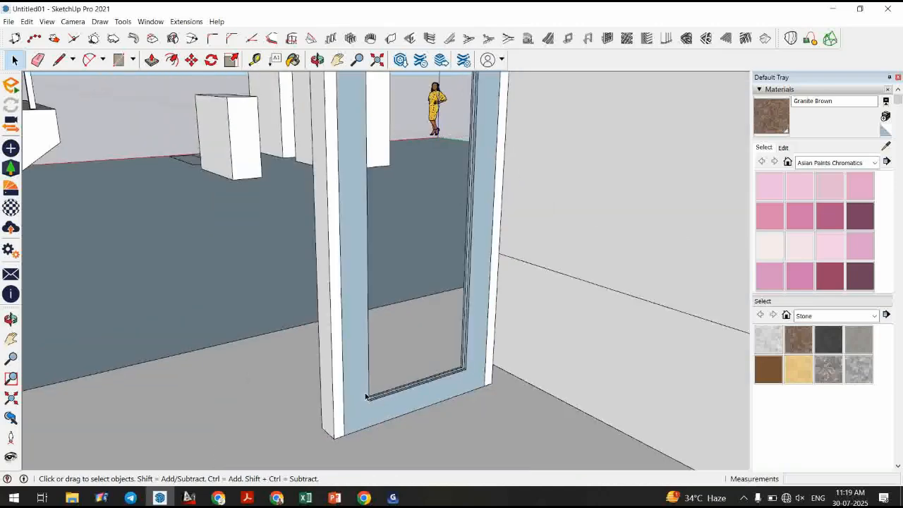
middle_drag(366, 397, 397, 420)
middle_drag(512, 417, 512, 416)
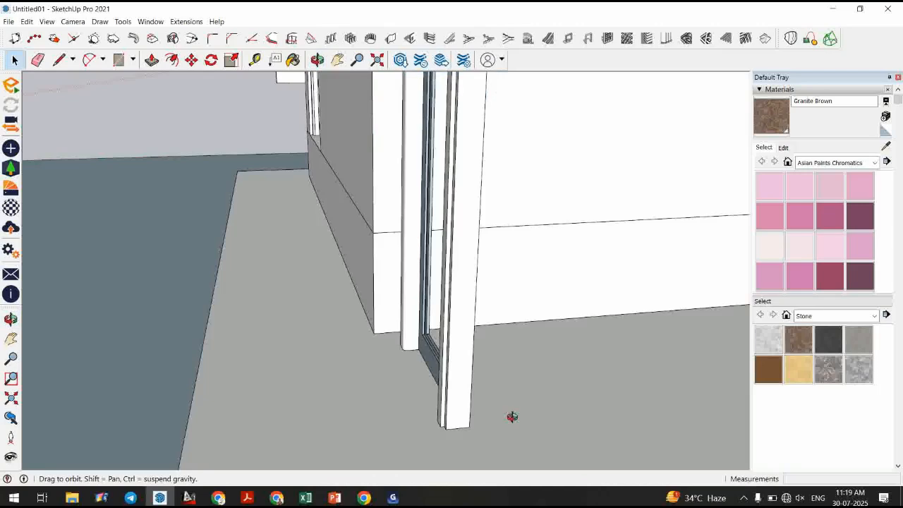
middle_drag(512, 417, 454, 405)
scroll(473, 354, up, 2)
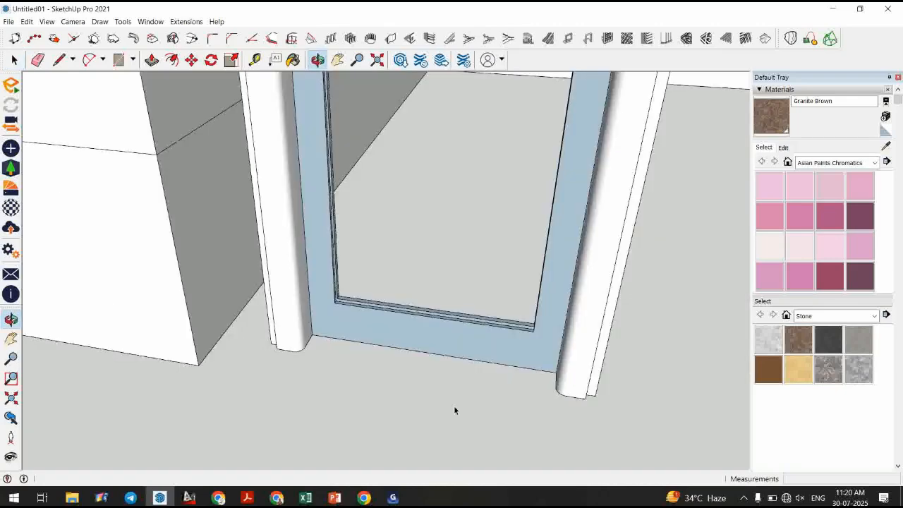
scroll(454, 405, down, 4)
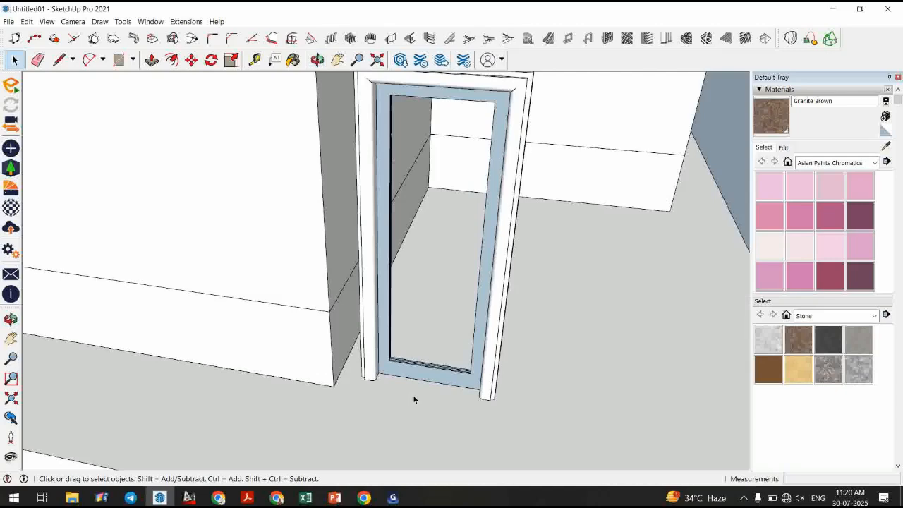
scroll(414, 399, up, 3)
middle_drag(432, 377, 348, 350)
scroll(290, 296, up, 2)
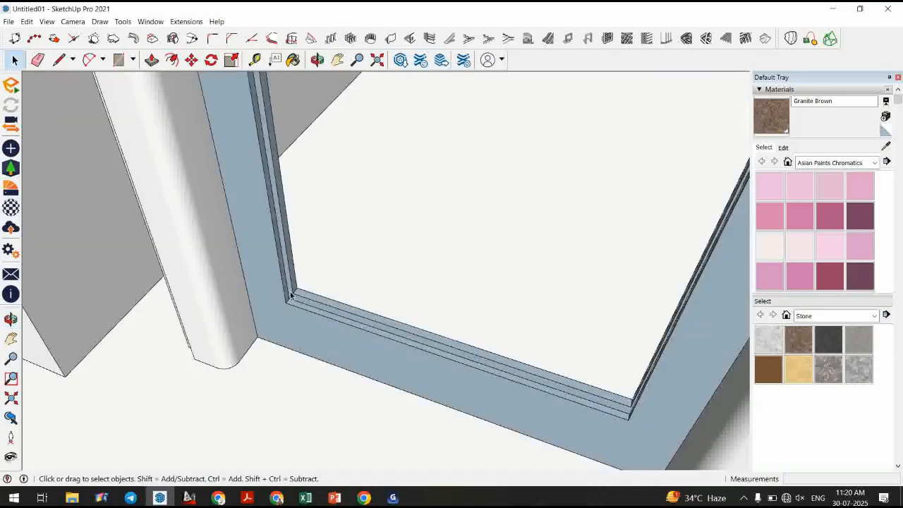
scroll(291, 296, up, 2)
middle_drag(291, 297, 209, 296)
scroll(196, 298, down, 2)
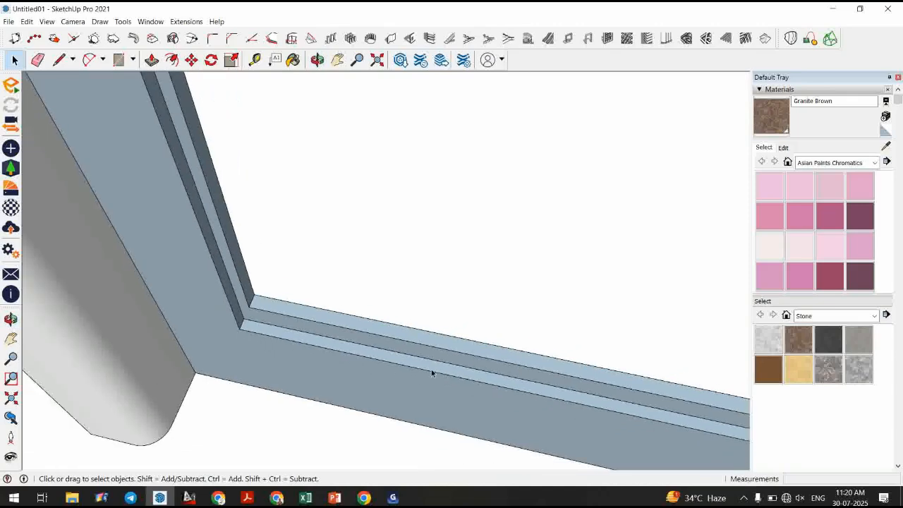
middle_drag(431, 369, 383, 368)
scroll(383, 367, up, 1)
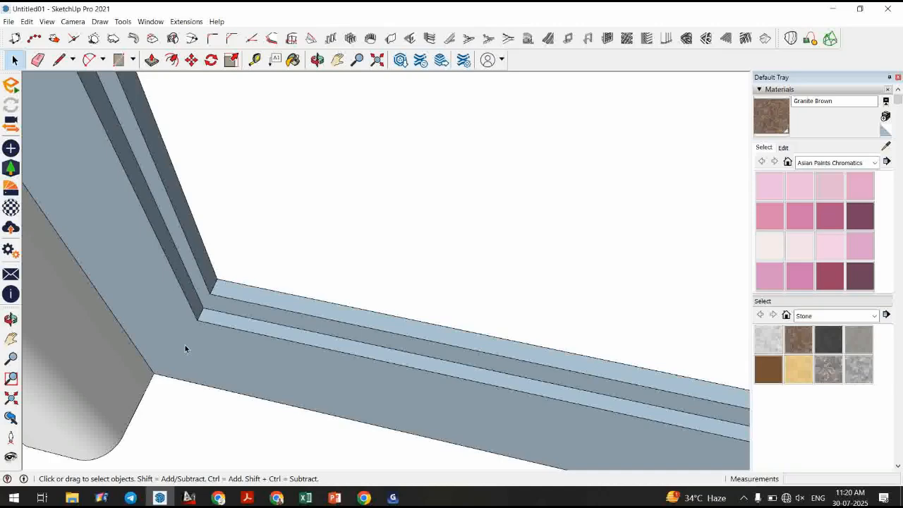
scroll(185, 345, down, 2)
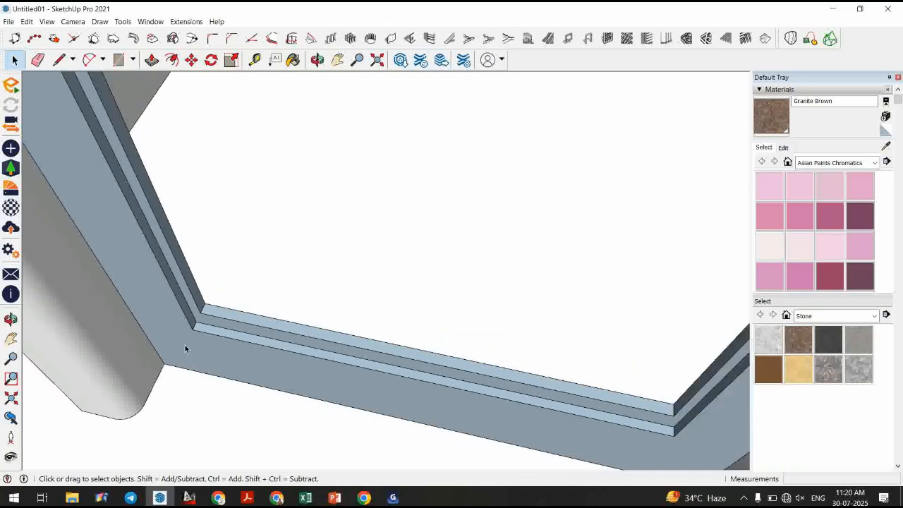
Draw a line about 1' 1/2" along the bottom stop face starting from the frame's inner corner.
key(l)
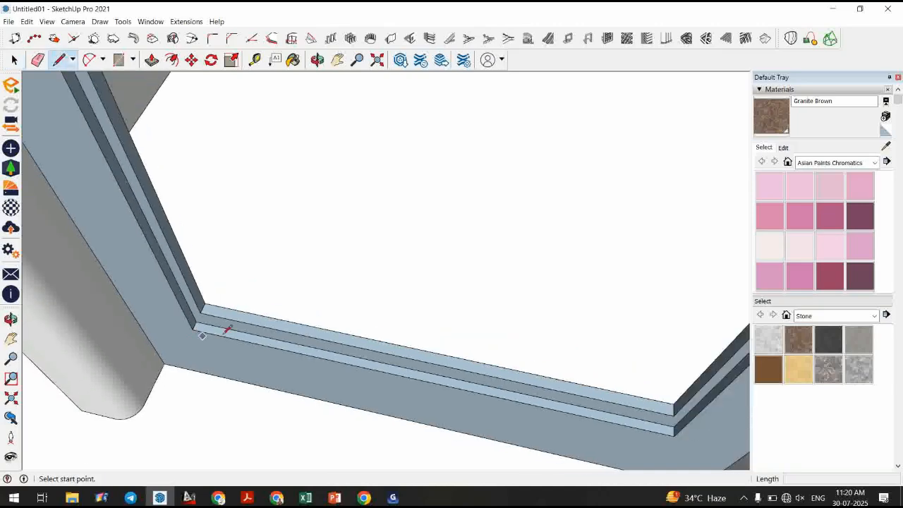
click(425, 362)
click(201, 314)
scroll(206, 313, up, 3)
middle_drag(210, 311, 560, 395)
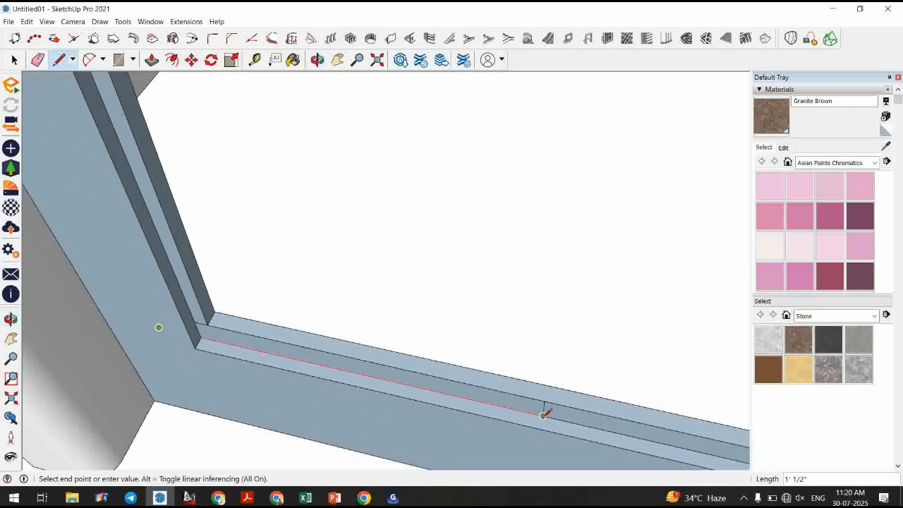
click(543, 415)
key(space)
Select the outlined strip face, make it a new component, and open it for editing.
click(508, 405)
key(g)
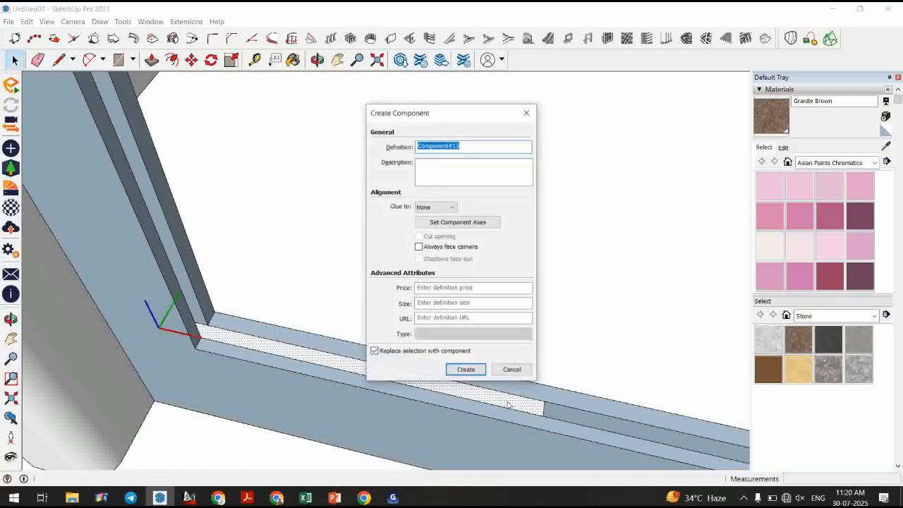
key(Return)
double_click(489, 403)
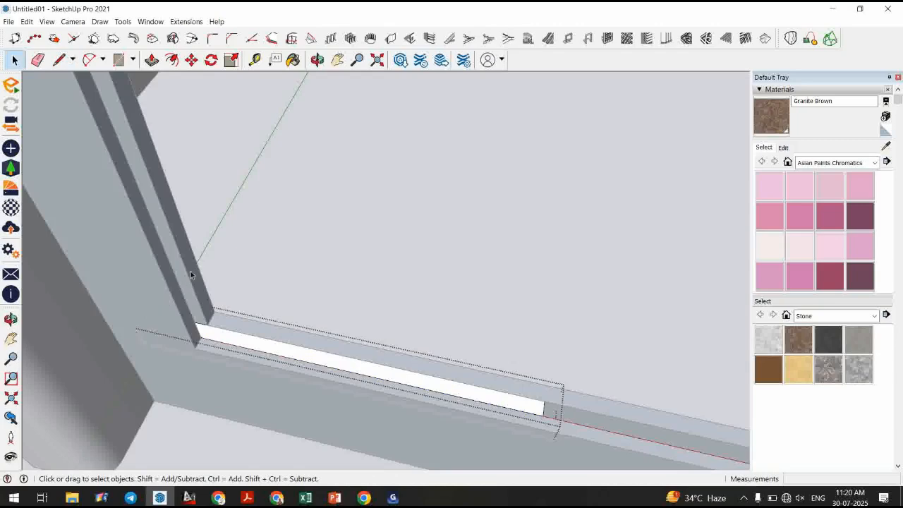
Draw lines of about 8 1/2" and 9 1/2" across the strip inside the component.
scroll(200, 345, up, 3)
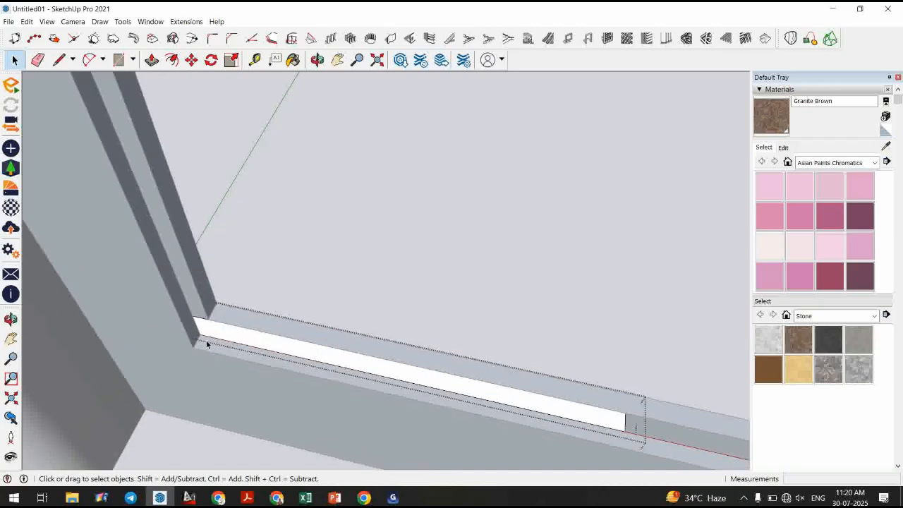
click(59, 60)
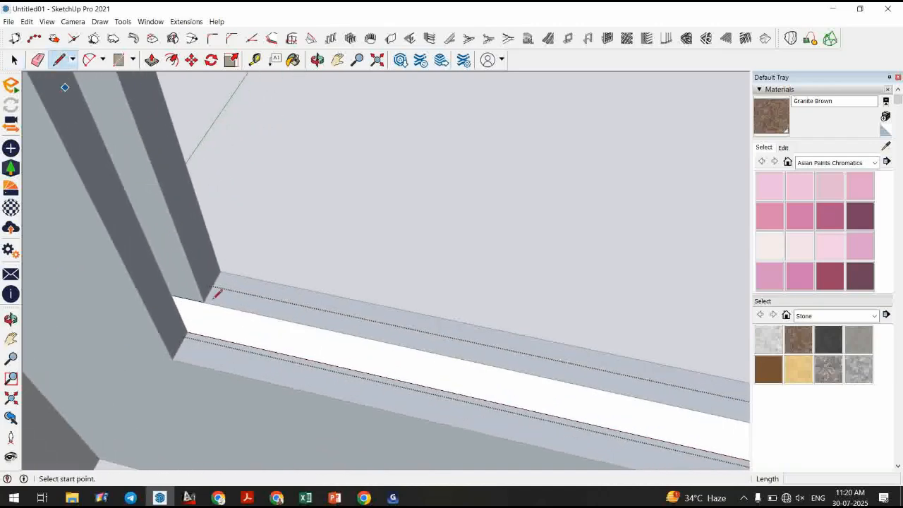
click(229, 343)
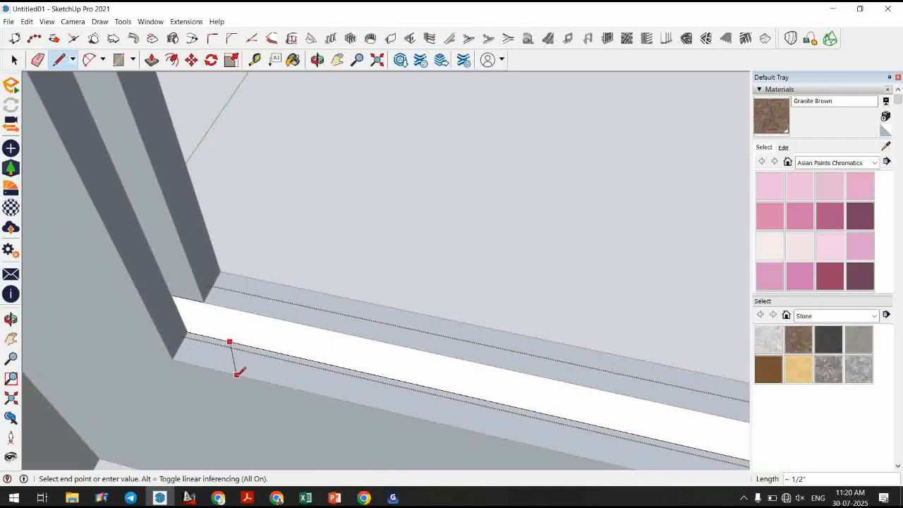
middle_drag(237, 369, 219, 333)
scroll(218, 333, down, 2)
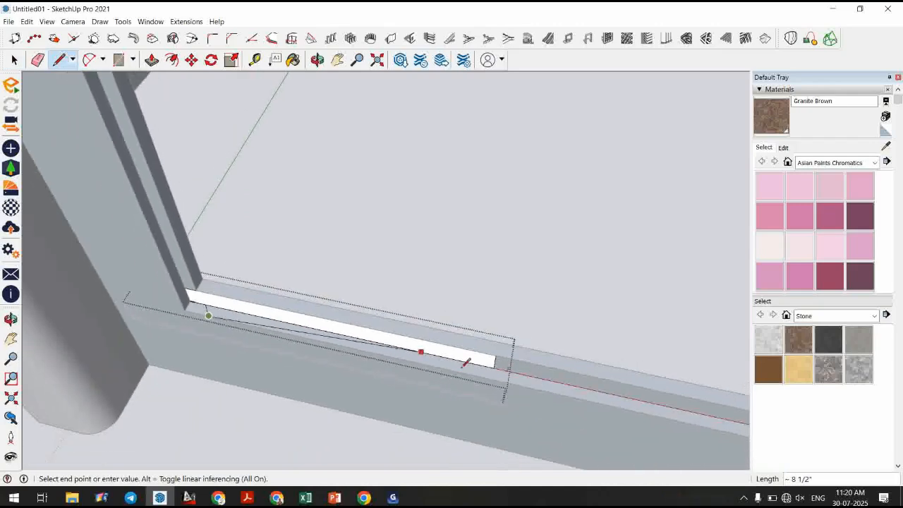
click(494, 367)
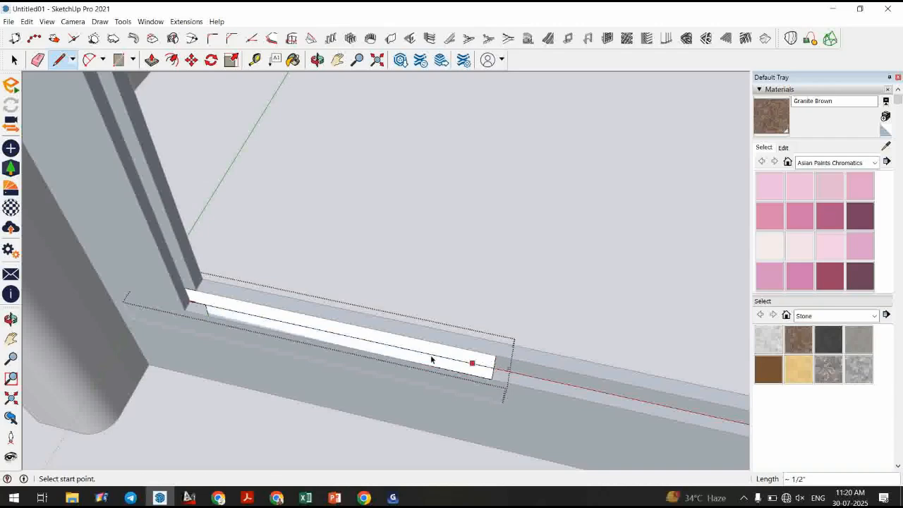
key(space)
key(l)
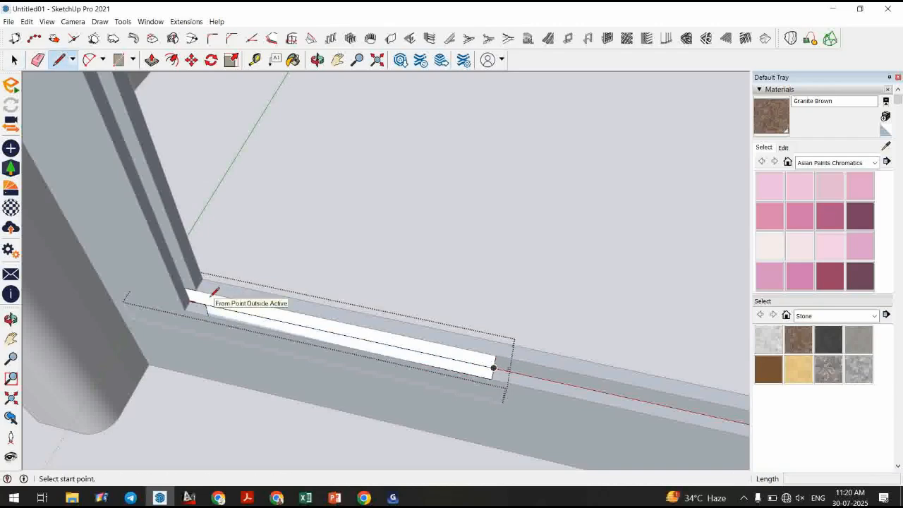
click(211, 293)
click(226, 283)
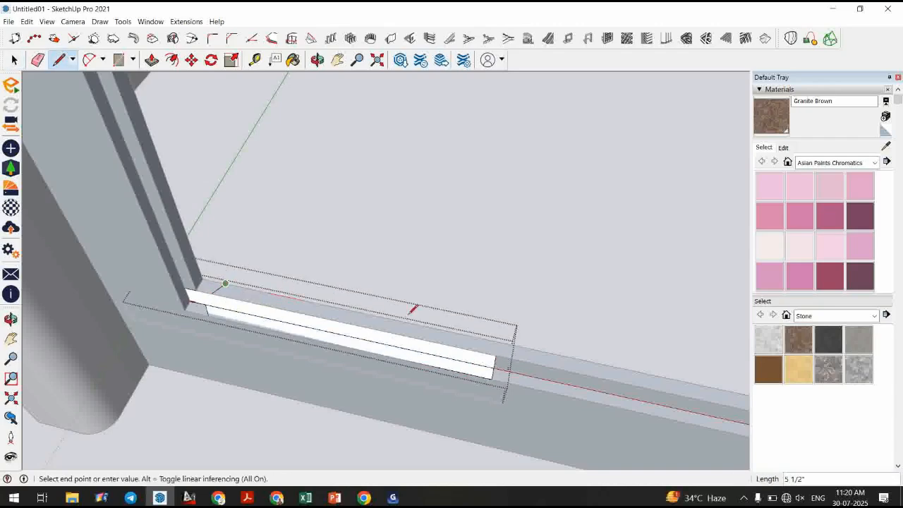
click(496, 346)
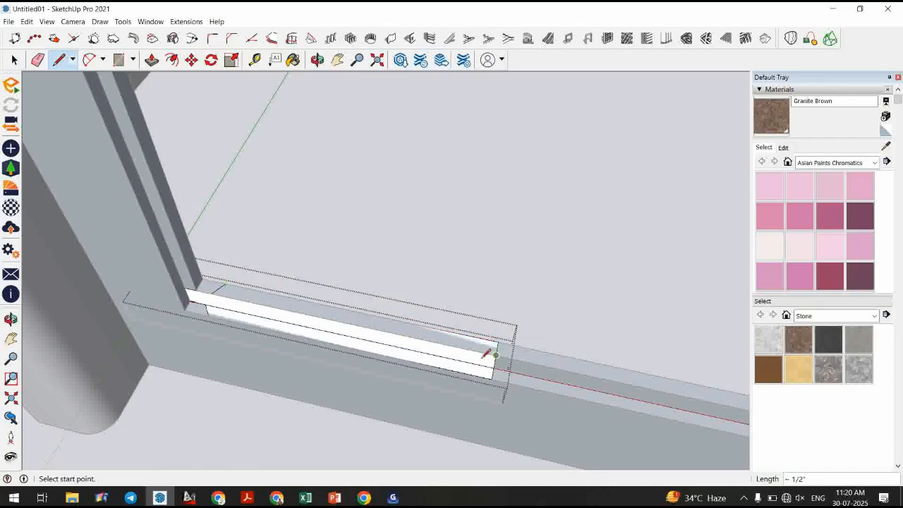
key(space)
Erase the unneeded edge inside the strip component and close the component.
key(e)
drag(445, 359, 441, 340)
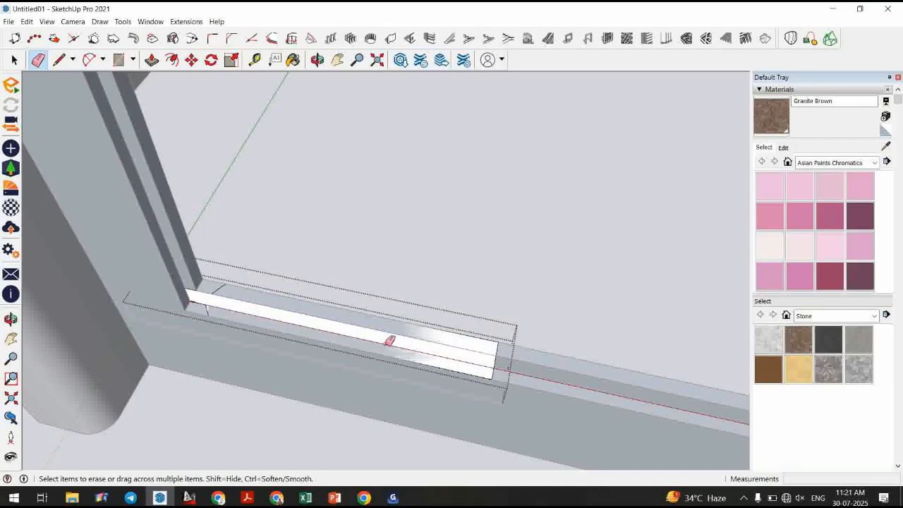
key(space)
key(Escape)
Move the strip component about 1' 2 1/2" up onto the left jamb.
click(315, 326)
scroll(394, 368, down, 3)
middle_drag(394, 368, 343, 313)
key(m)
scroll(278, 366, down, 4)
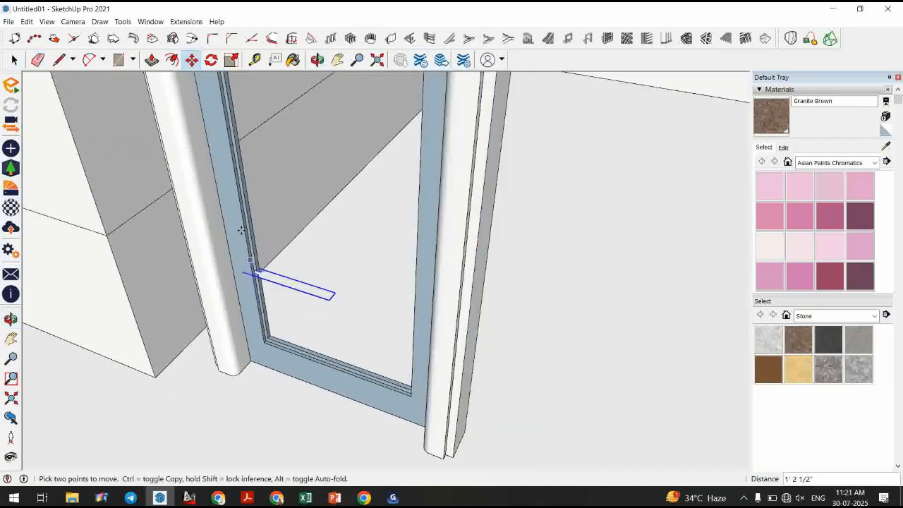
click(241, 217)
key(space)
Open the strip component and draw a closed line path from the strip around the door opening's jambs and sill.
scroll(282, 247, up, 3)
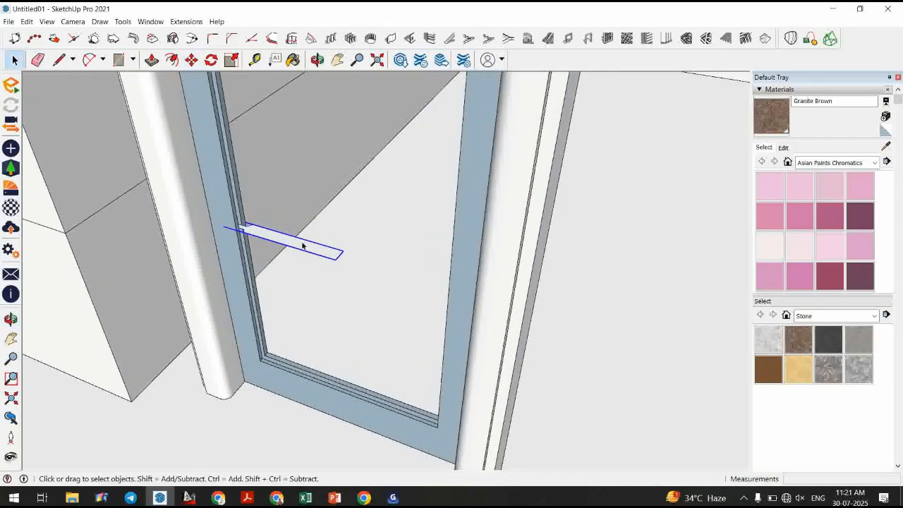
double_click(302, 246)
middle_drag(302, 246, 335, 293)
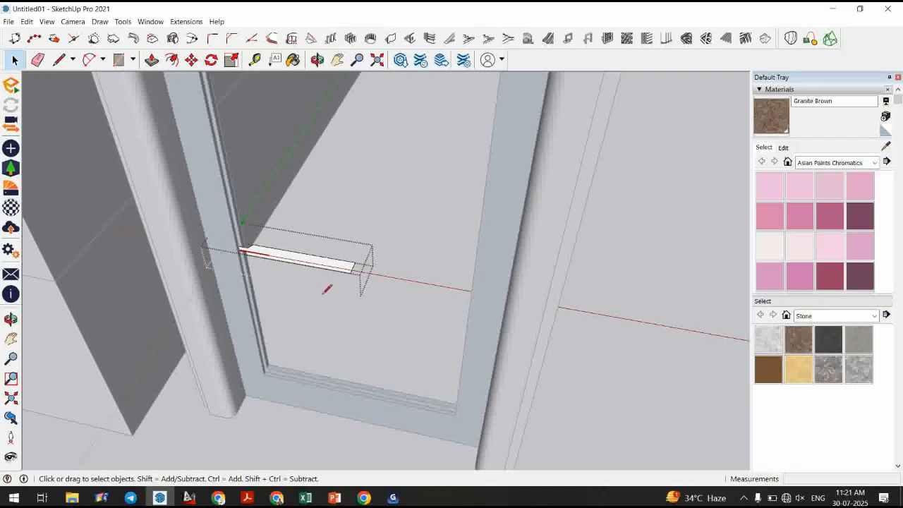
key(l)
scroll(246, 255, up, 2)
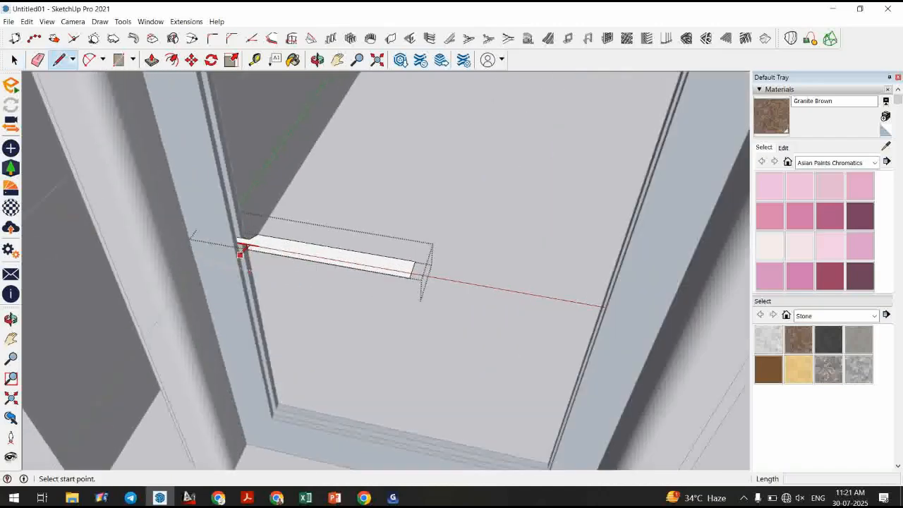
scroll(242, 247, up, 2)
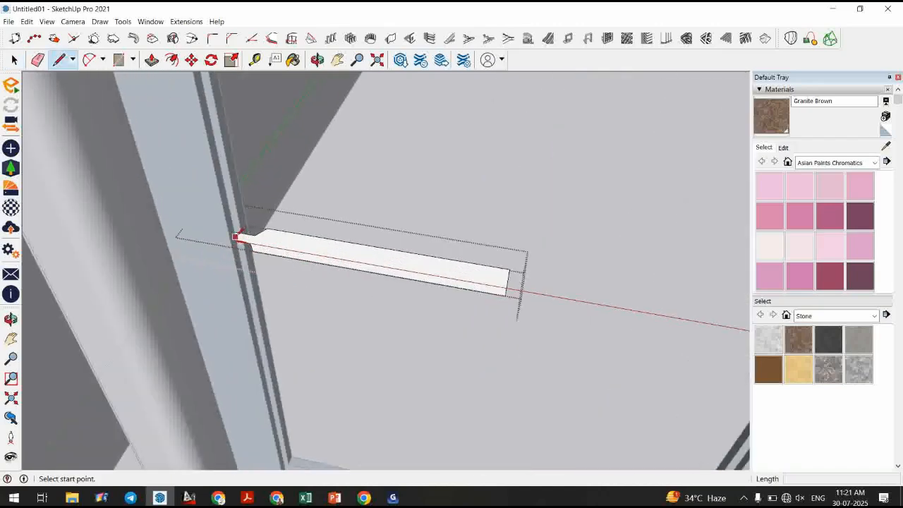
scroll(240, 238, down, 1)
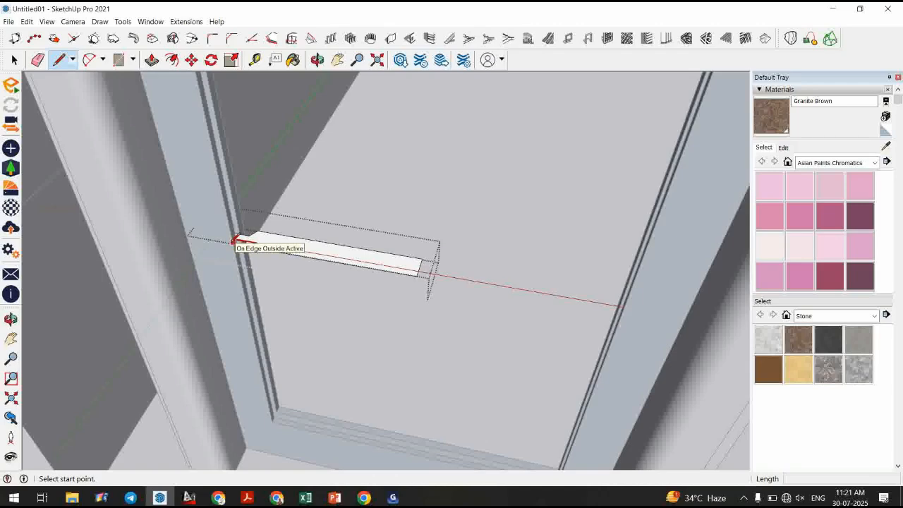
click(233, 241)
middle_drag(262, 374, 278, 361)
scroll(244, 379, down, 3)
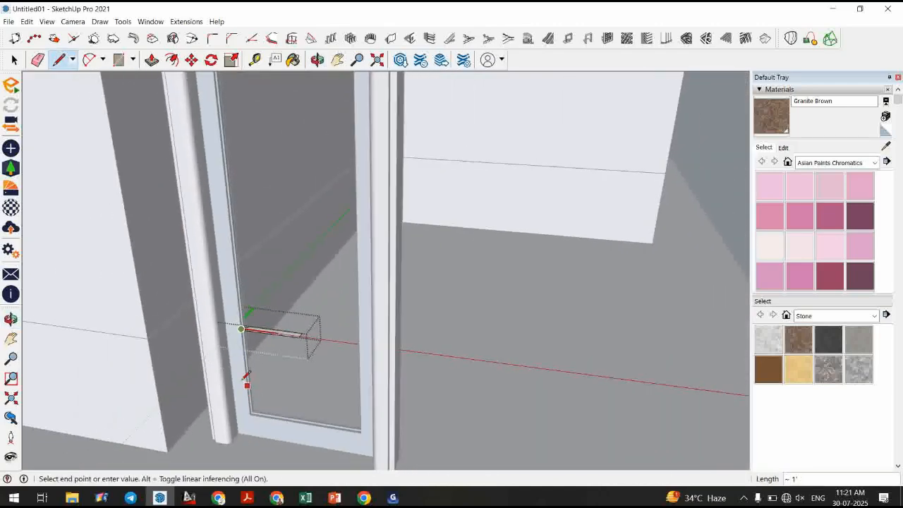
scroll(246, 378, down, 2)
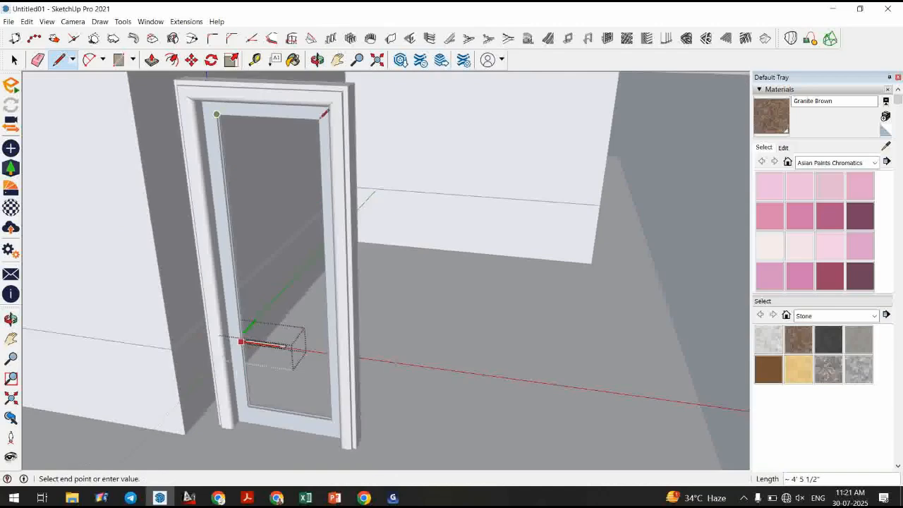
click(319, 118)
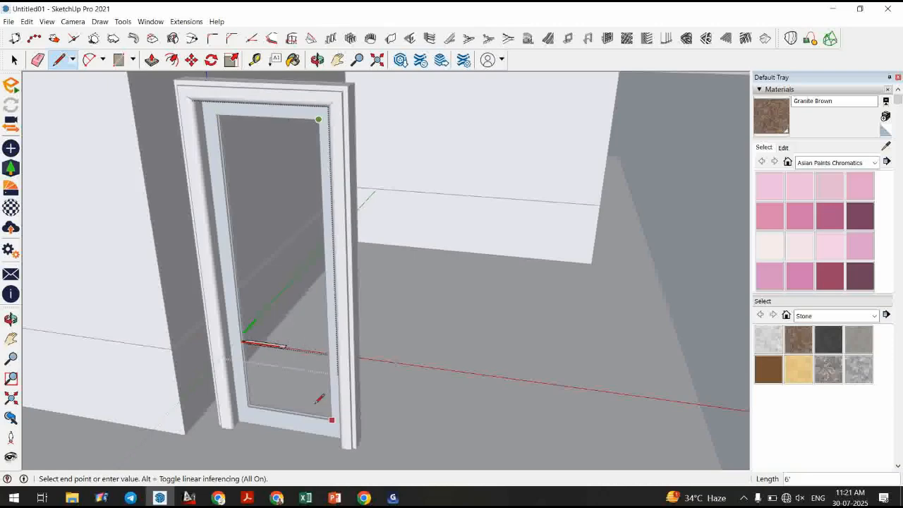
click(317, 402)
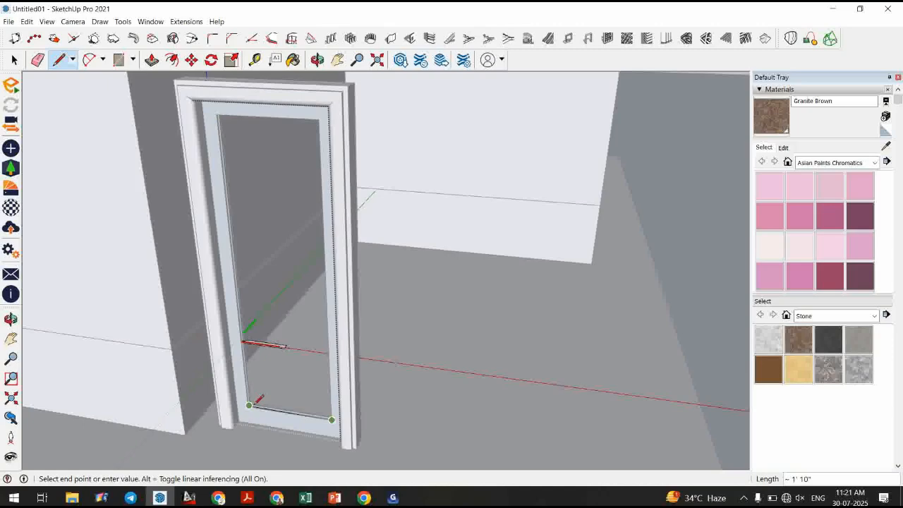
scroll(255, 401, up, 3)
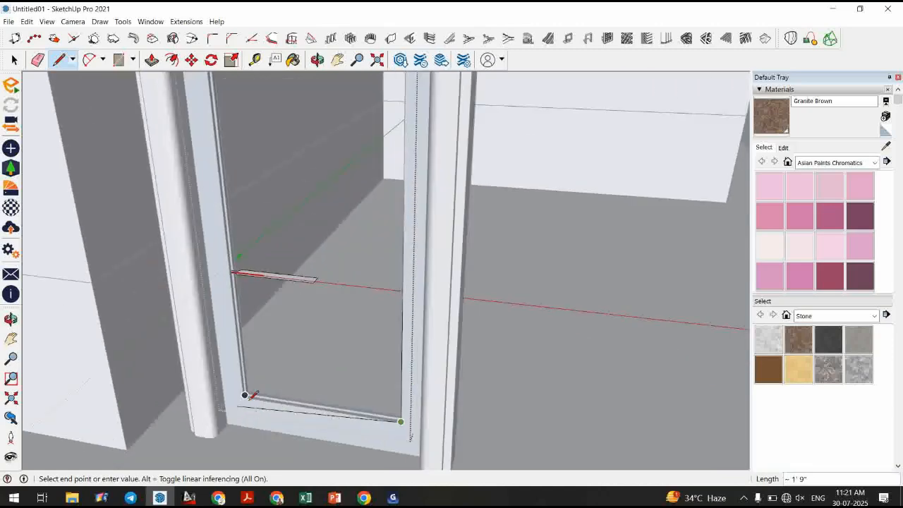
scroll(251, 397, up, 1)
click(235, 403)
scroll(247, 390, up, 3)
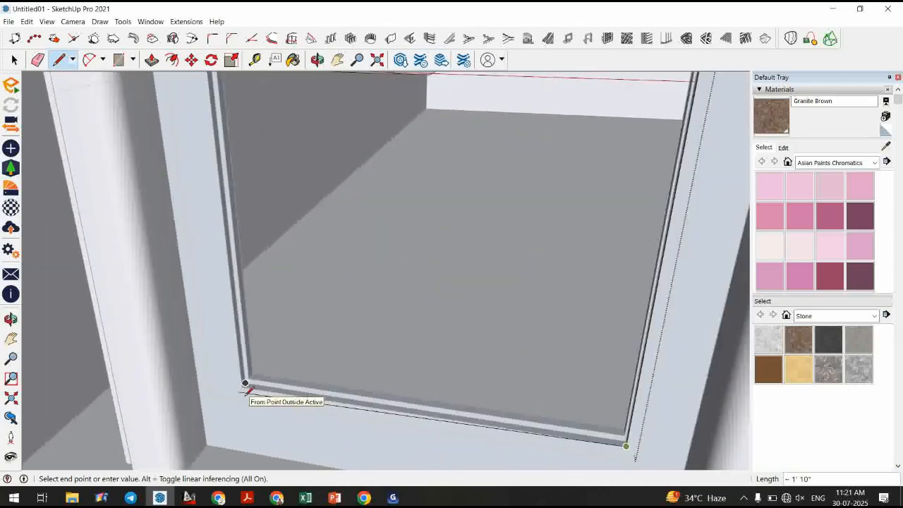
scroll(245, 383, up, 2)
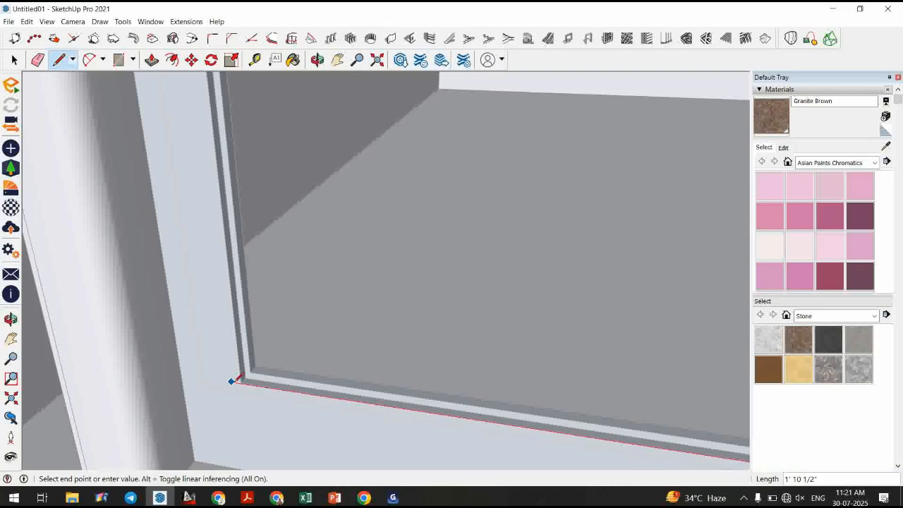
click(232, 381)
scroll(250, 399, down, 2)
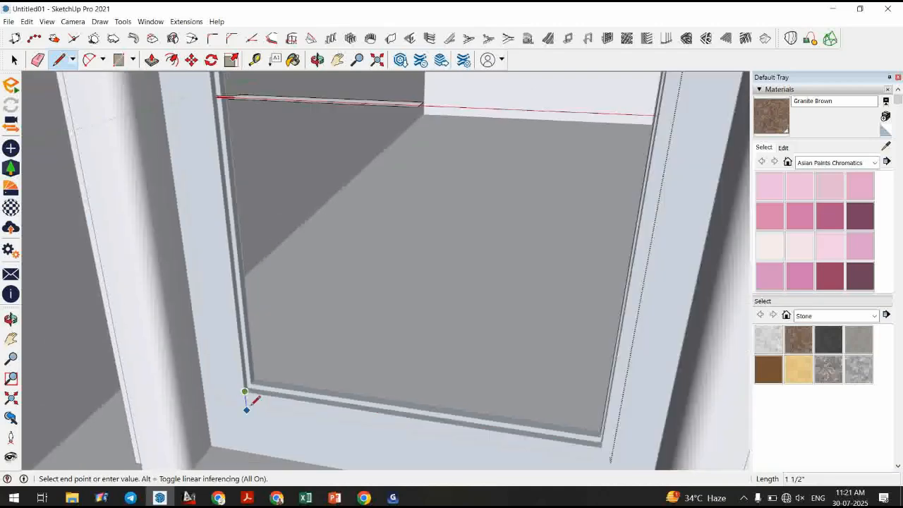
scroll(251, 401, down, 2)
click(367, 196)
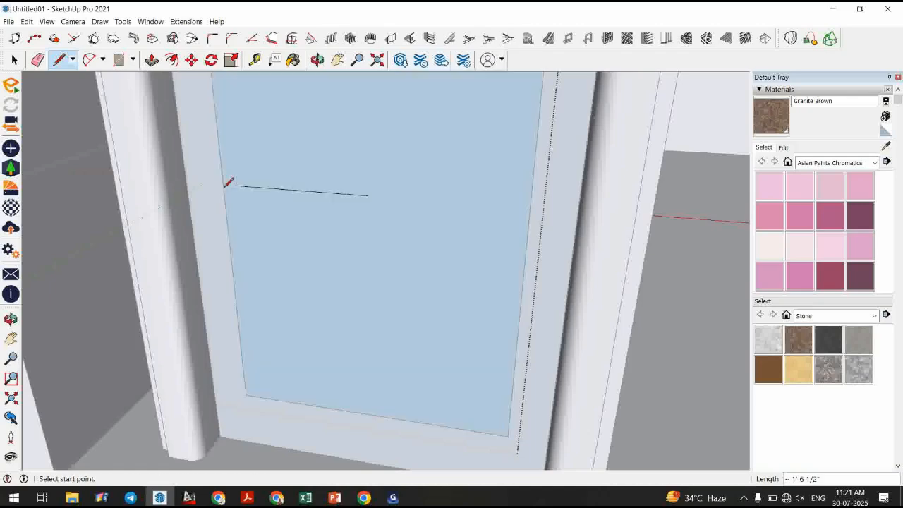
Delete the face created inside the closed path, keeping only its edges.
key(space)
click(287, 292)
key(Delete)
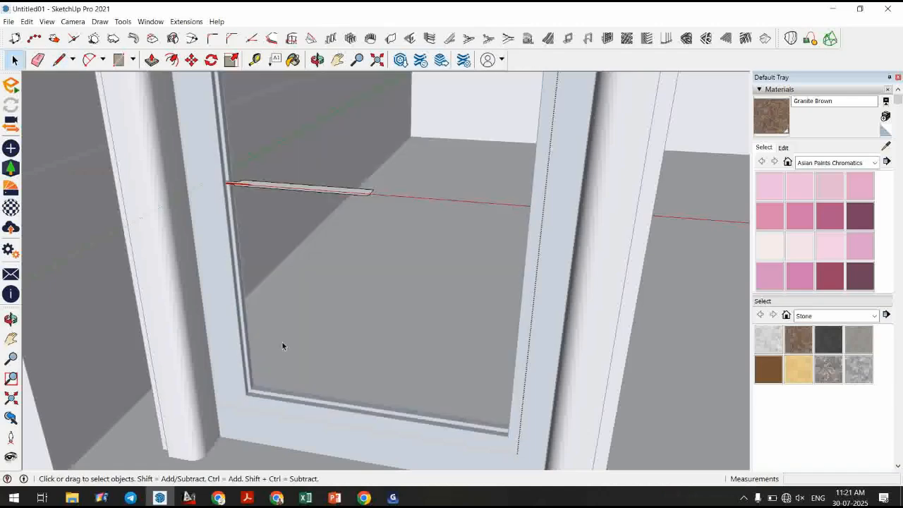
Select the path edges and sweep the strip profile along them with Follow Me.
scroll(336, 387, down, 3)
scroll(335, 387, down, 2)
middle_drag(391, 373, 427, 444)
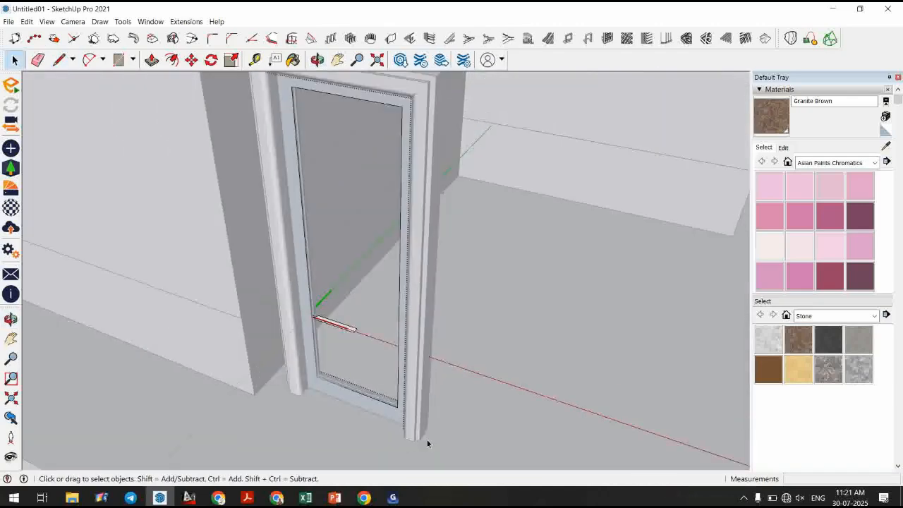
drag(276, 364, 275, 362)
shift+drag(289, 100, 275, 86)
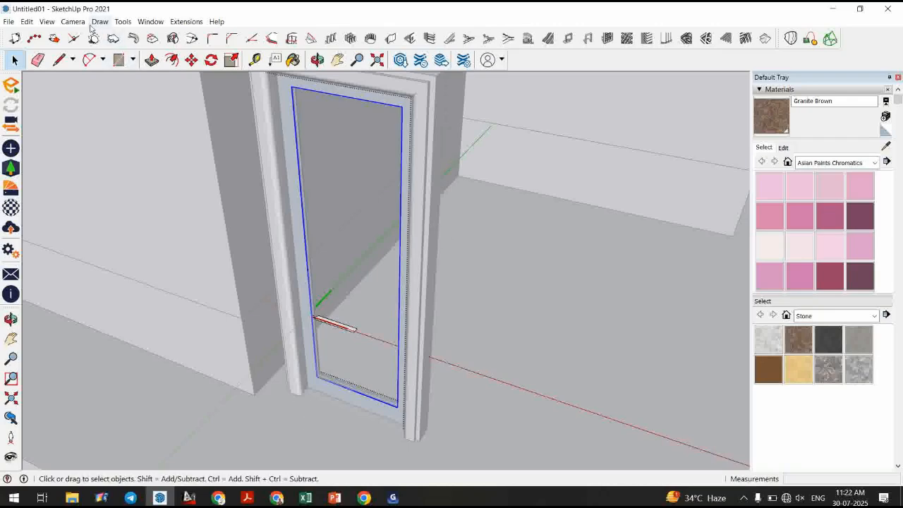
click(123, 22)
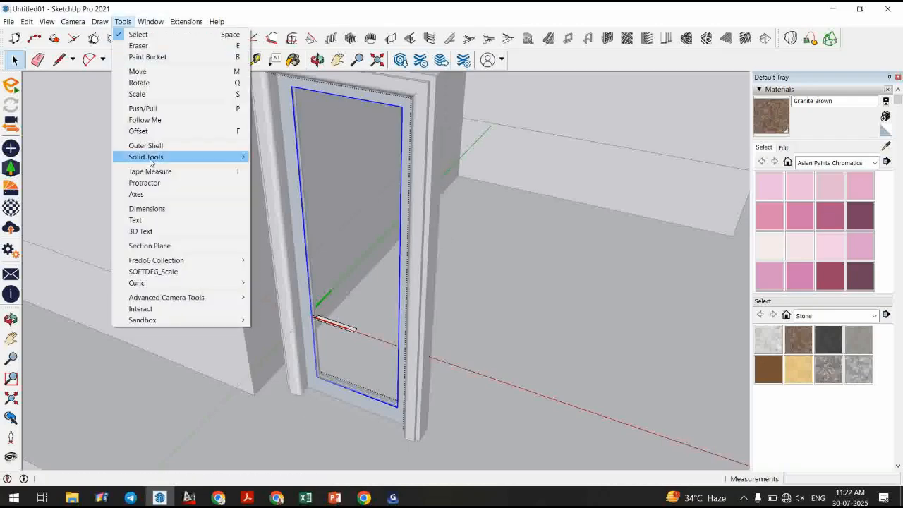
click(152, 120)
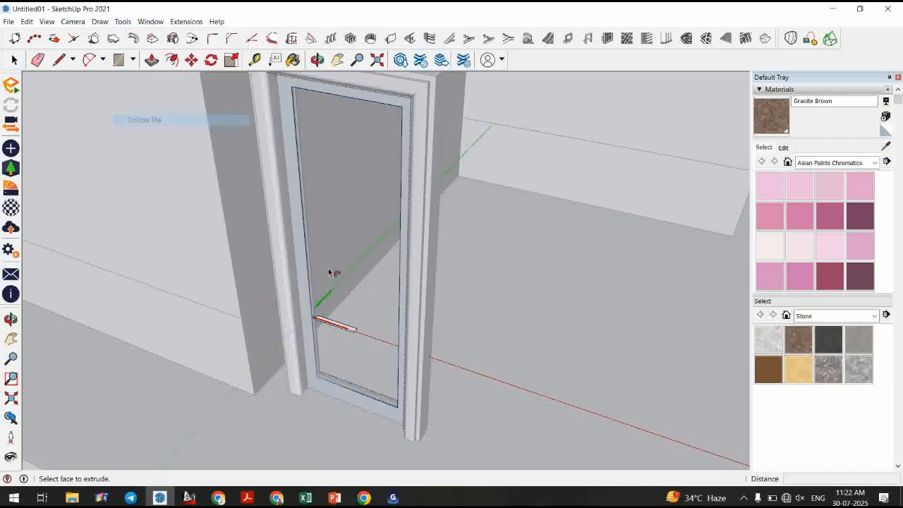
click(329, 326)
Open the swept stop component, erase the leftover vertical line inside it, and close the component.
key(space)
scroll(339, 284, up, 2)
middle_drag(339, 285, 283, 316)
scroll(423, 409, up, 5)
scroll(427, 359, down, 8)
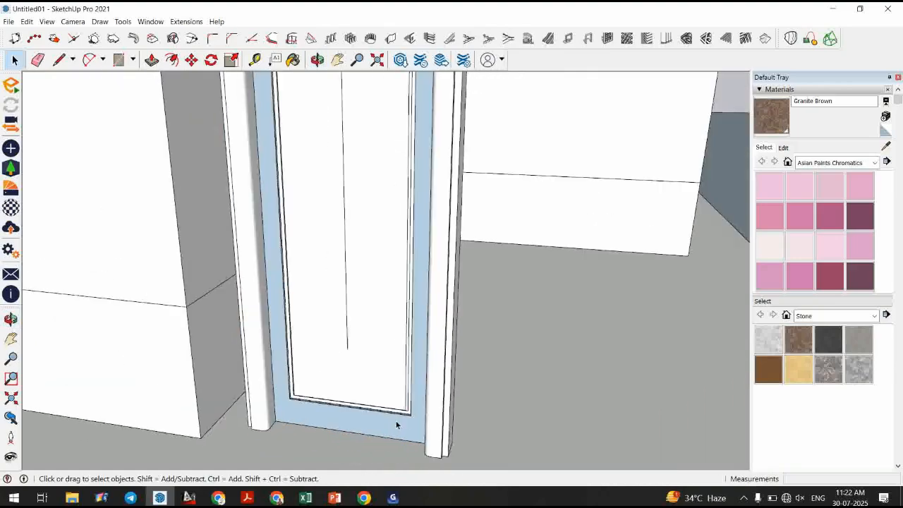
scroll(379, 404, down, 2)
middle_drag(379, 405, 316, 371)
scroll(365, 265, up, 3)
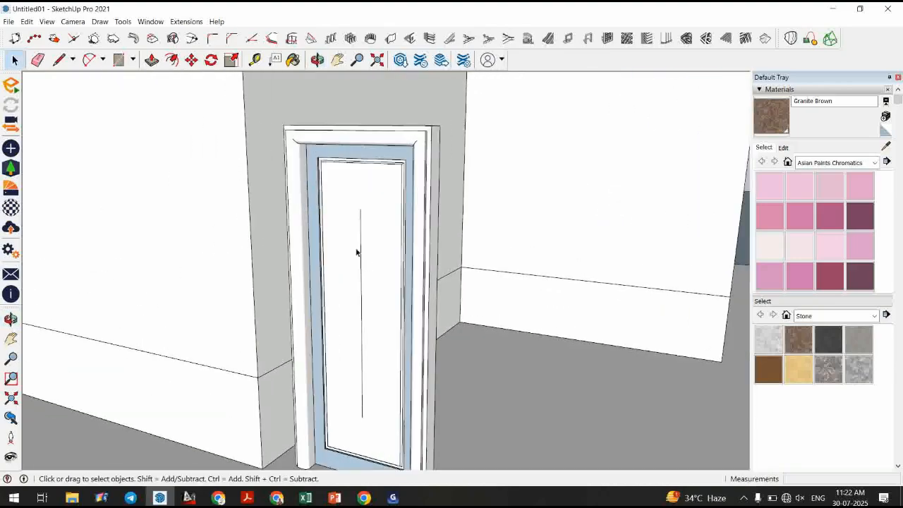
double_click(356, 252)
click(360, 256)
key(Delete)
key(e)
click(362, 397)
key(space)
key(Escape)
Hide the moulded door frame component.
scroll(358, 242, down, 3)
middle_drag(360, 261, 381, 375)
scroll(356, 275, up, 3)
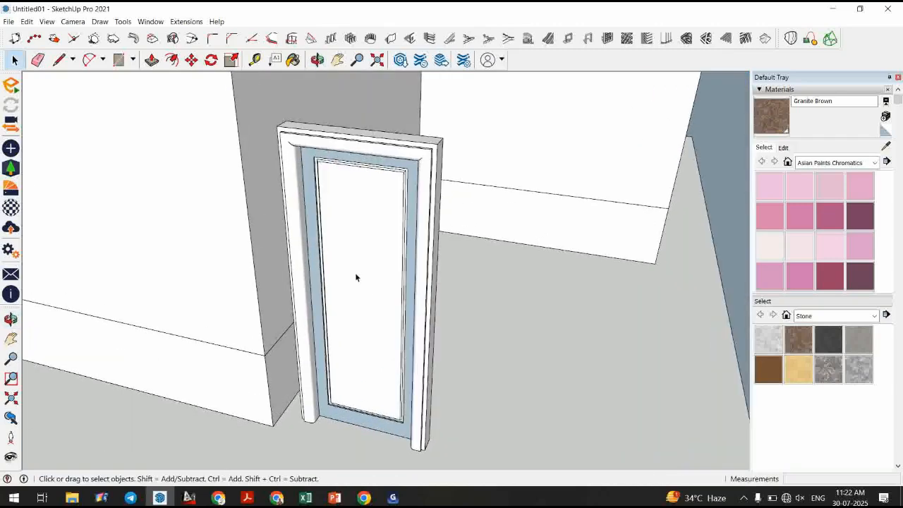
click(346, 241)
right_click(346, 241)
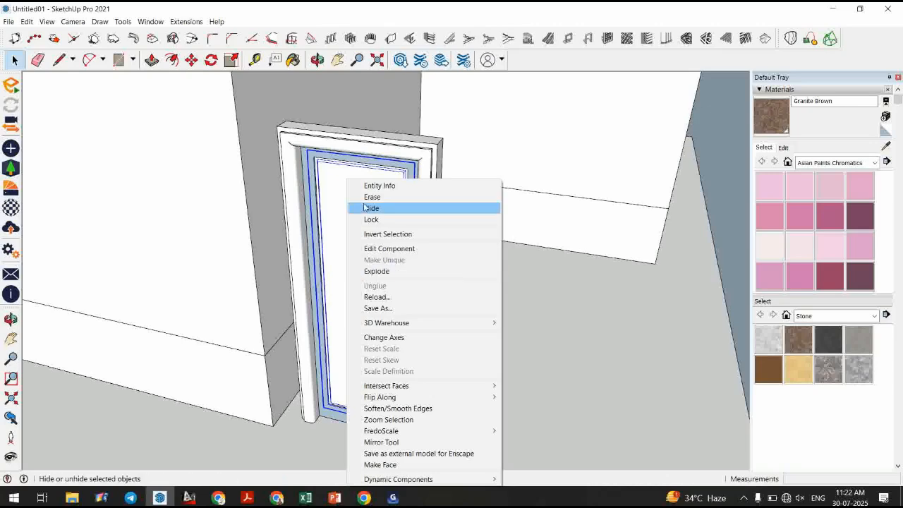
click(371, 208)
Draw a thin rectangle along the sill inside the stop and make it a component.
middle_drag(371, 209, 332, 397)
scroll(383, 384, up, 3)
scroll(383, 385, up, 5)
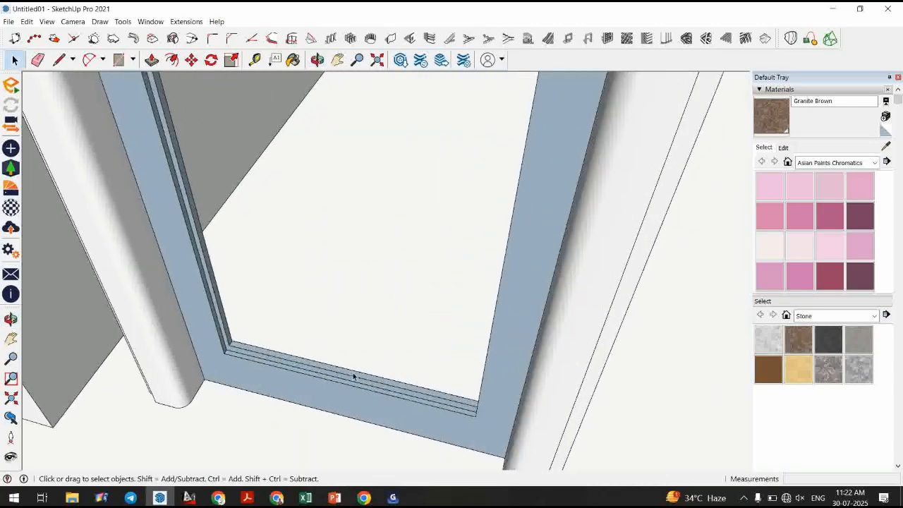
key(r)
middle_drag(407, 387, 557, 337)
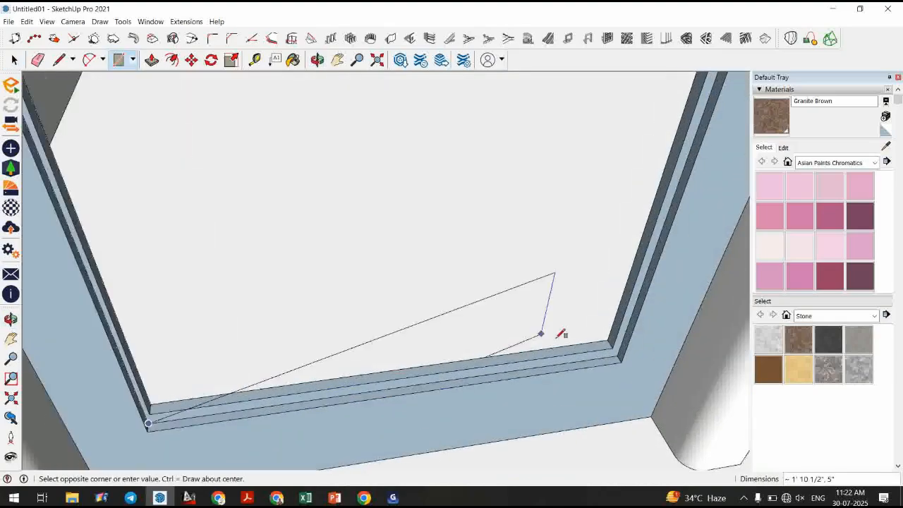
scroll(556, 338, up, 1)
click(623, 350)
key(space)
double_click(609, 361)
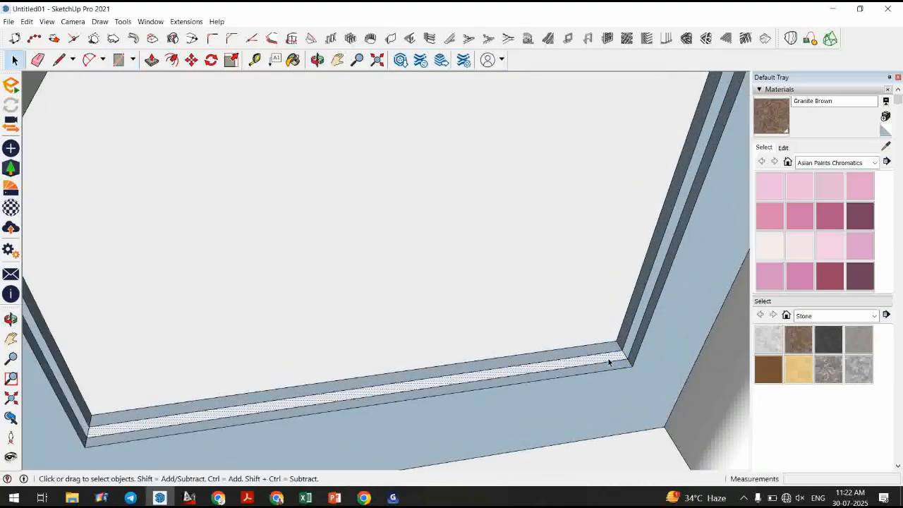
key(g)
key(Return)
Push/pull the sill rectangle up about 6' to the top of the opening to form a panel.
scroll(359, 393, down, 8)
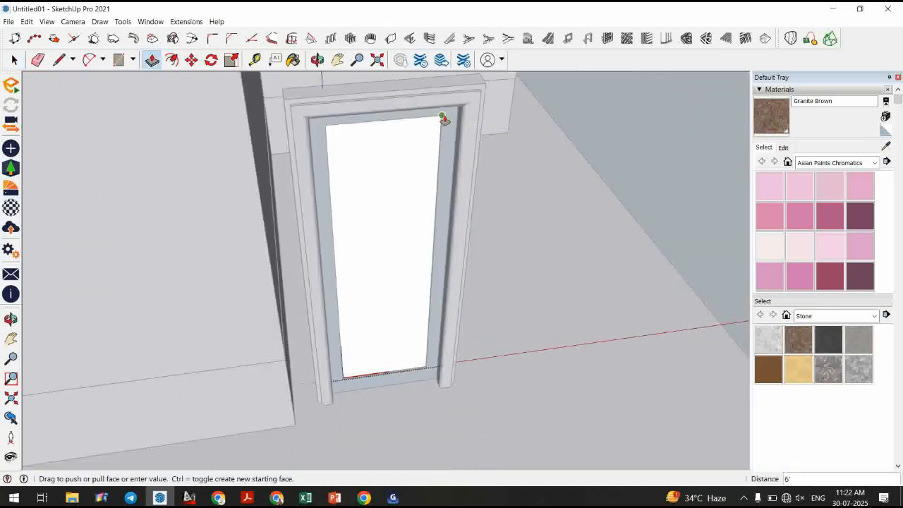
click(444, 120)
key(space)
key(Escape)
Paint the door panel with Translucent Glass Blue from the Glass and Mirrors materials.
scroll(423, 303, down, 2)
middle_drag(501, 284, 422, 264)
click(834, 315)
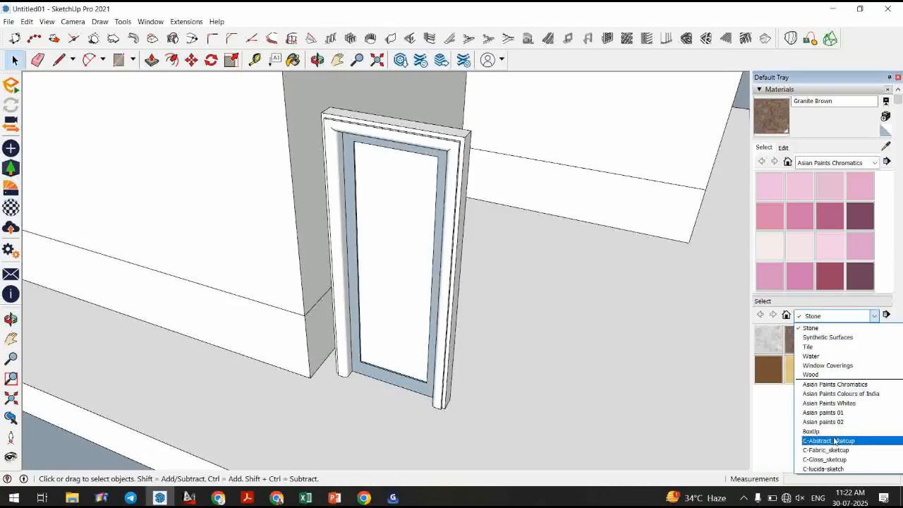
scroll(835, 363, down, 1)
scroll(835, 406, up, 5)
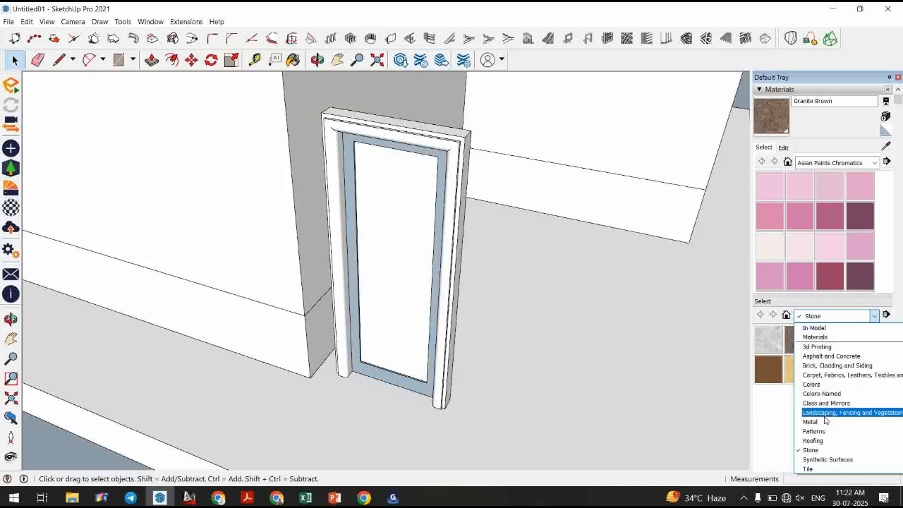
click(825, 403)
click(858, 341)
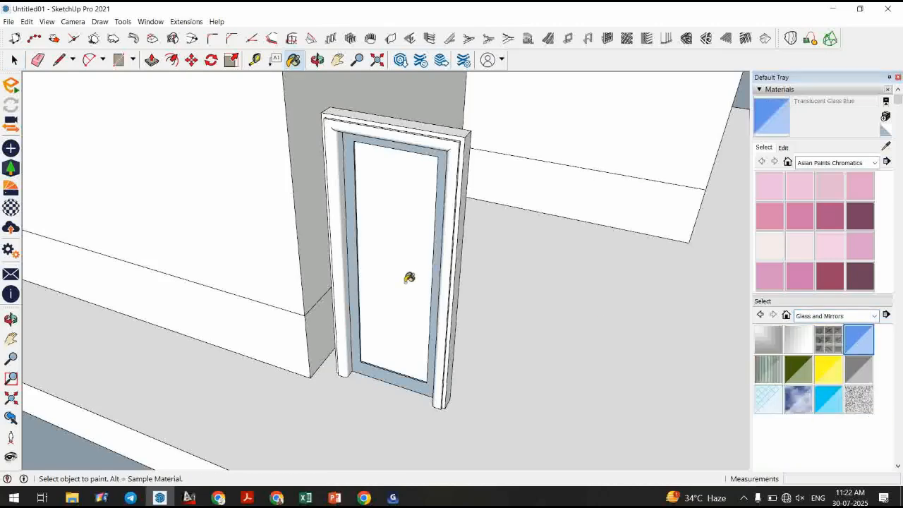
click(409, 276)
Unhide all hidden objects to bring back the moulded frame.
mouse_move(409, 275)
middle_down()
mouse_move(374, 249)
mouse_move(395, 208)
mouse_move(506, 218)
mouse_move(498, 357)
mouse_move(613, 343)
mouse_move(479, 346)
middle_up()
scroll(612, 339, down, 3)
scroll(480, 343, up, 5)
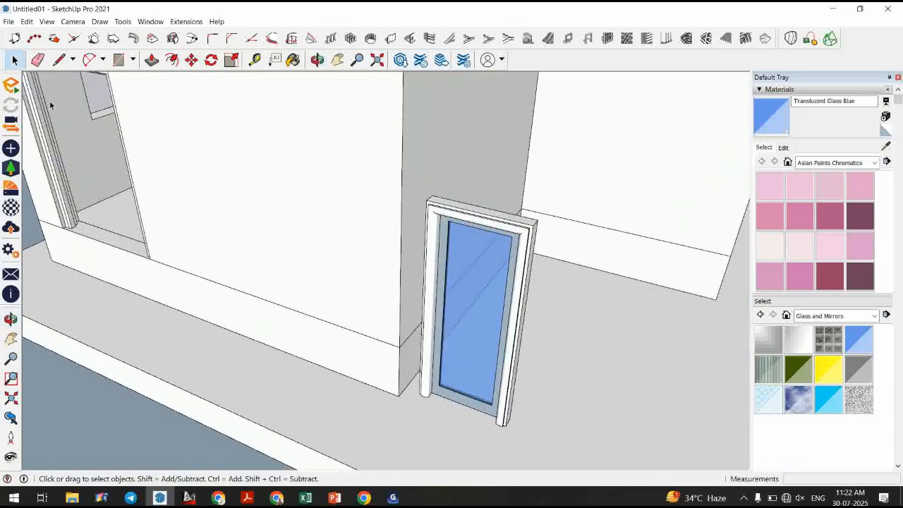
click(27, 21)
mouse_move(103, 181)
click(235, 202)
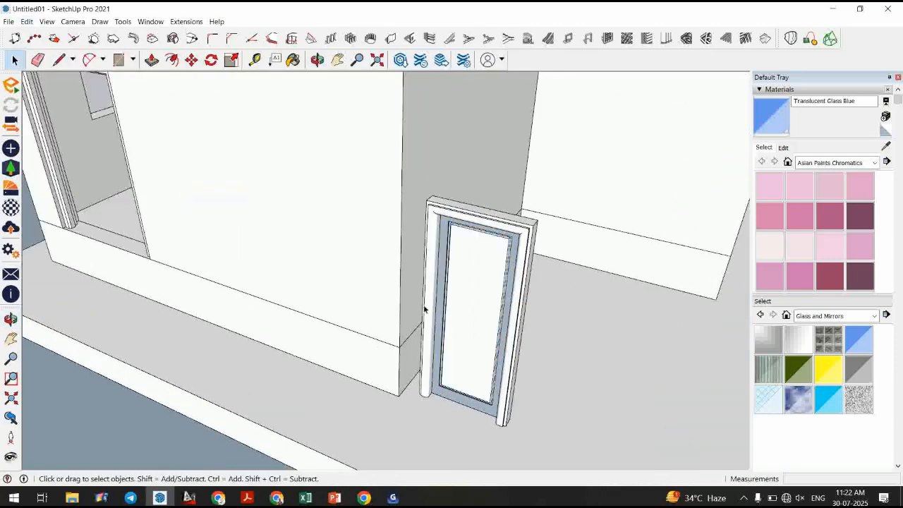
Select the moulded frame and move it out of the doorway to stand beside the opening.
click(444, 319)
shift+click(438, 323)
shift+click(425, 322)
key(m)
click(406, 409)
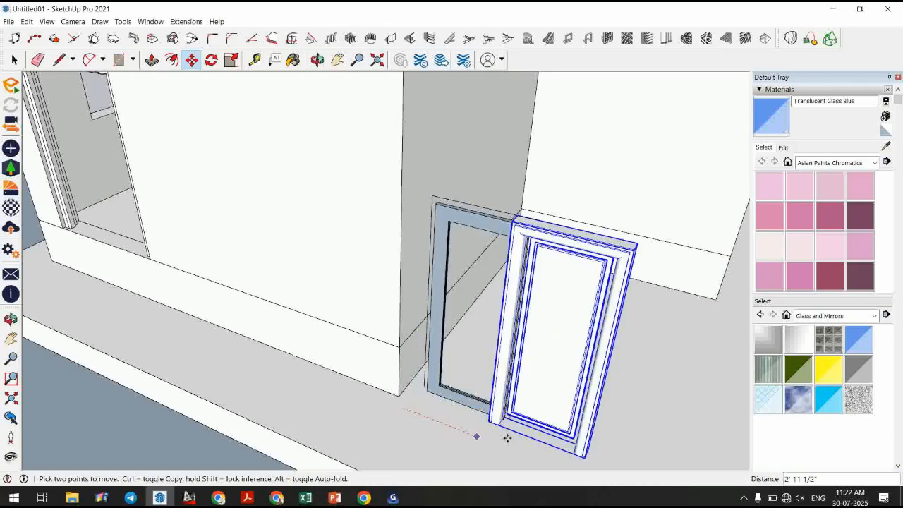
click(520, 451)
key(space)
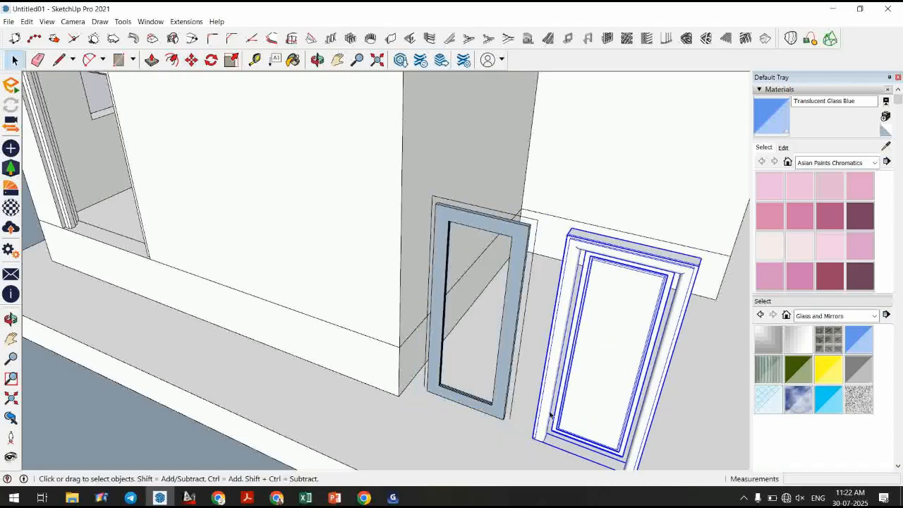
click(501, 367)
click(571, 368)
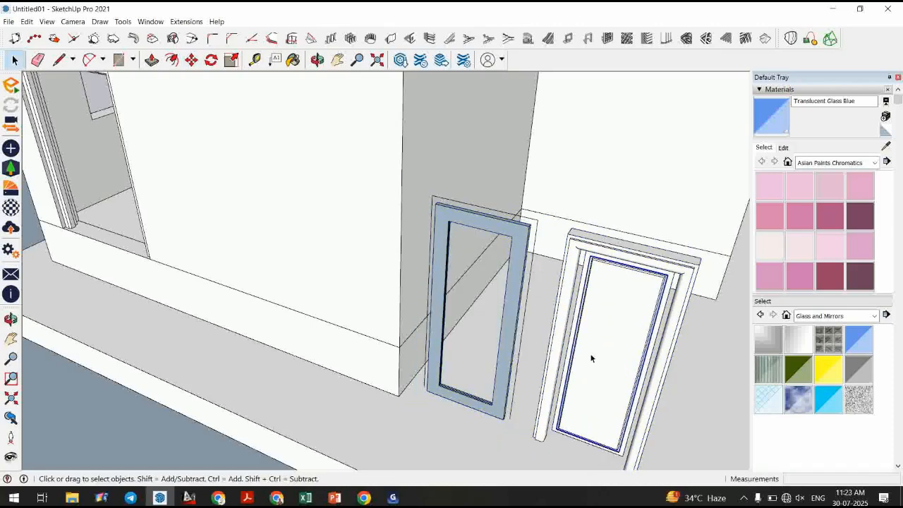
scroll(629, 324, up, 6)
click(685, 260)
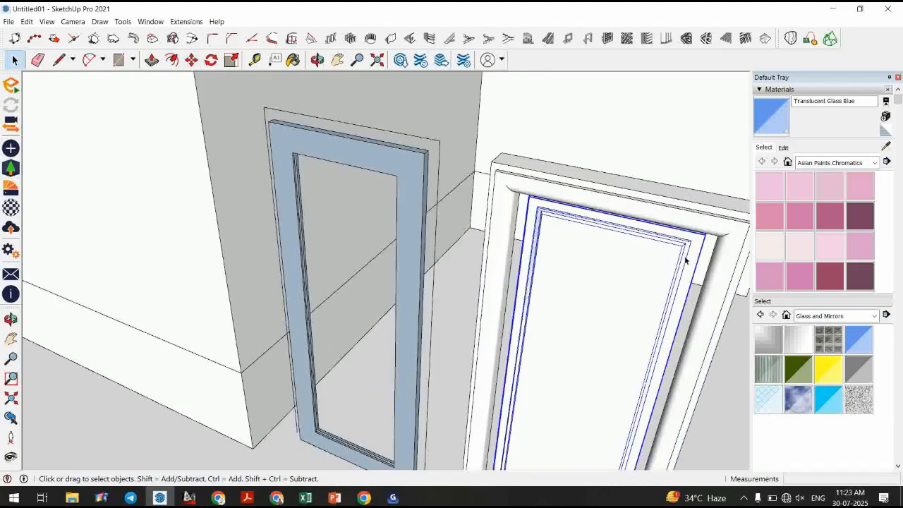
key(m)
middle_drag(489, 188, 537, 216)
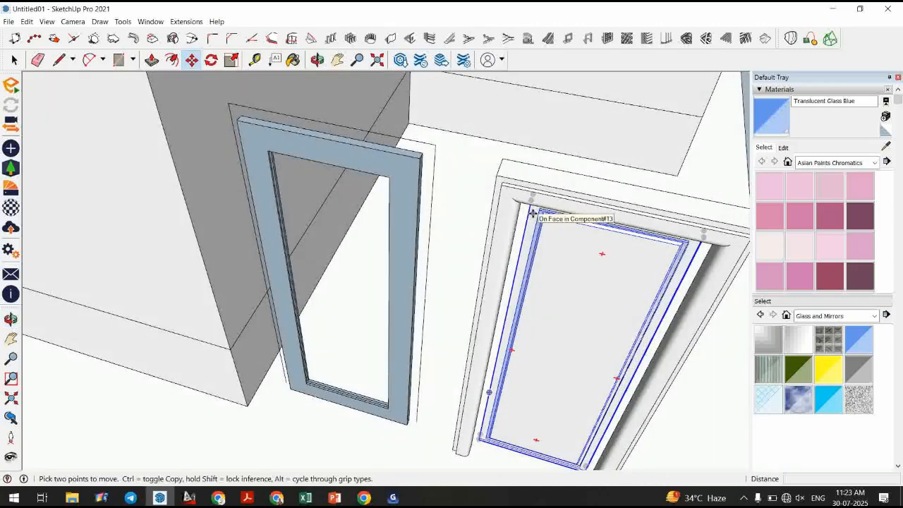
scroll(514, 240, down, 2)
key(ctrl+z)
key(space)
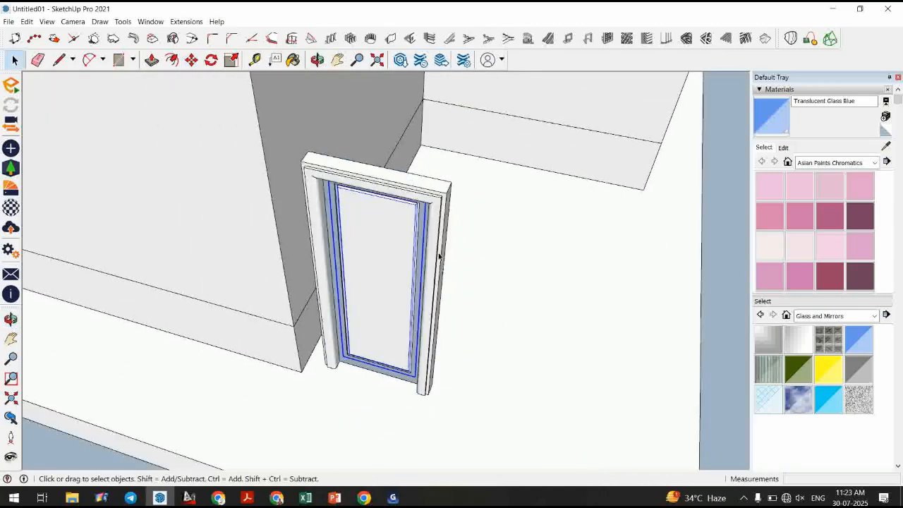
Copy the moulded door frame to a spot beside the original frame.
click(430, 239)
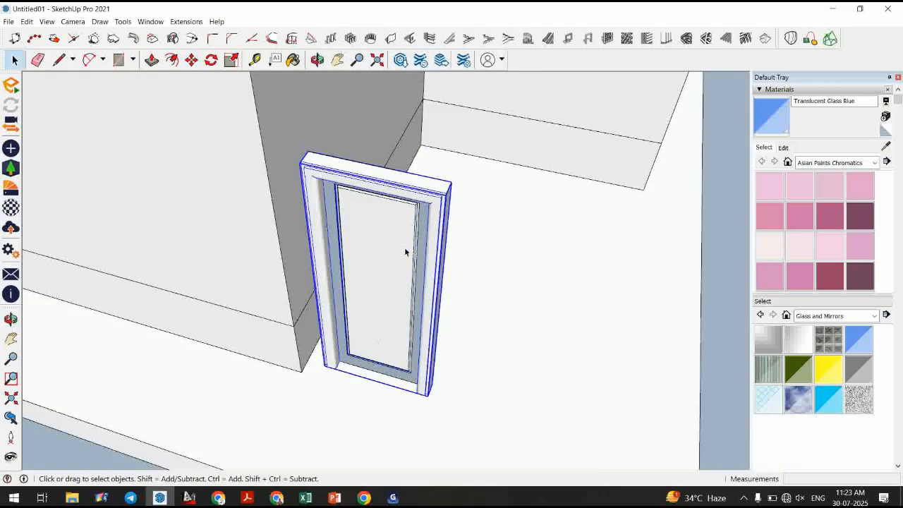
scroll(423, 315, down, 2)
key(m)
key(ctrl)
click(412, 383)
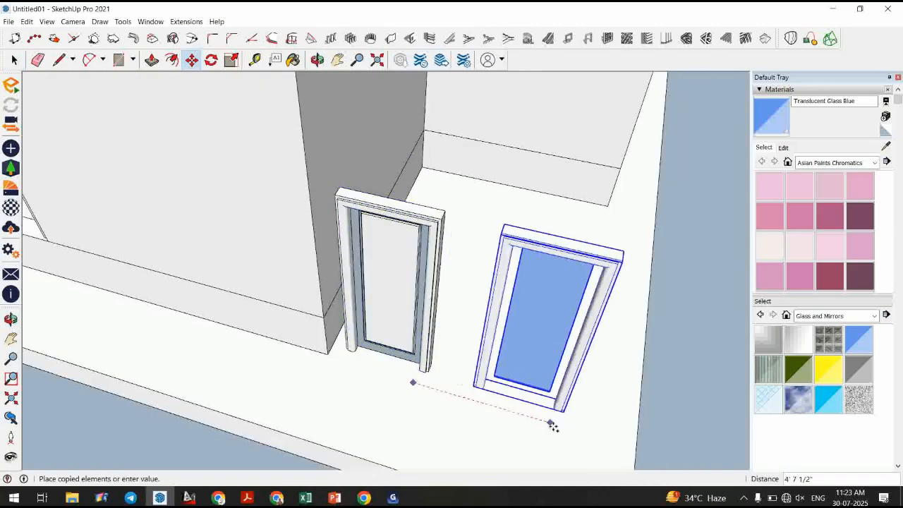
click(554, 425)
key(space)
Copy the inner stop frame into the second moulded frame.
click(478, 374)
middle_drag(477, 375, 402, 343)
click(379, 385)
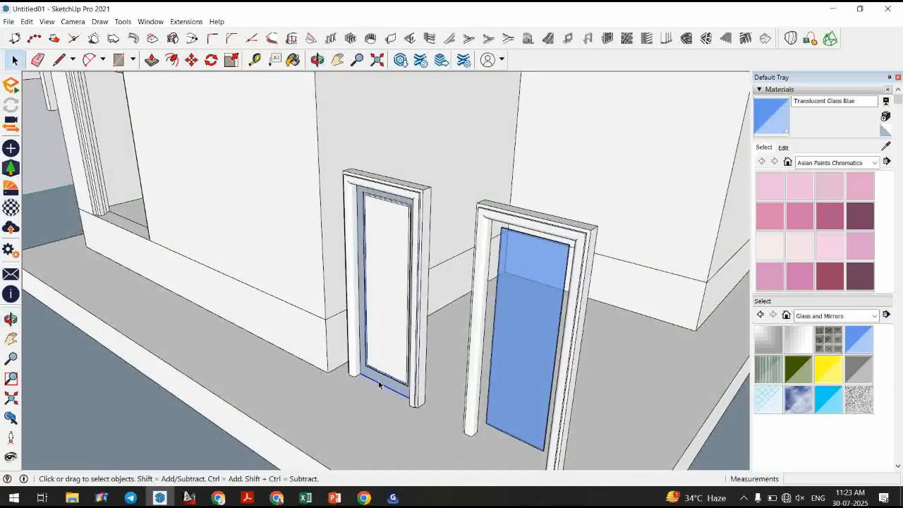
key(m)
key(ctrl)
click(425, 402)
scroll(473, 360, down, 2)
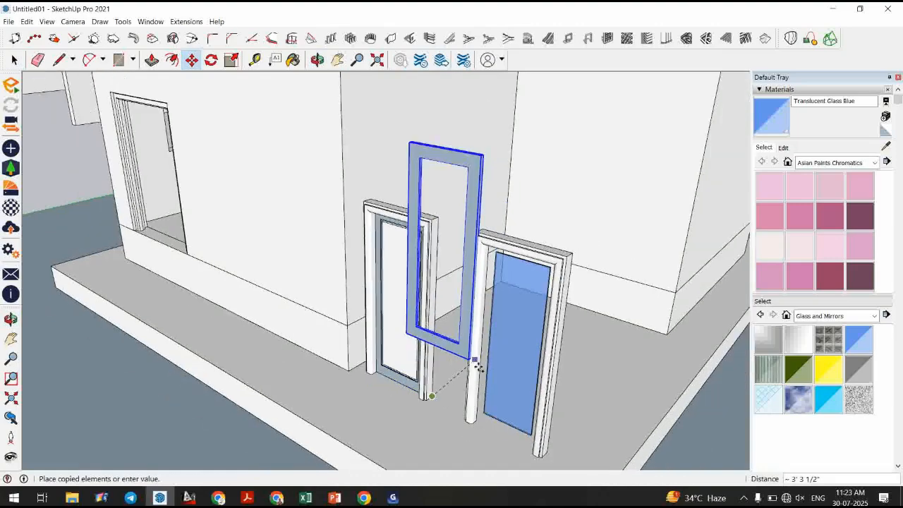
click(549, 450)
Orbit and zoom around the building to inspect both door frames.
key(space)
click(403, 417)
middle_drag(403, 416, 517, 355)
scroll(518, 356, down, 3)
click(587, 213)
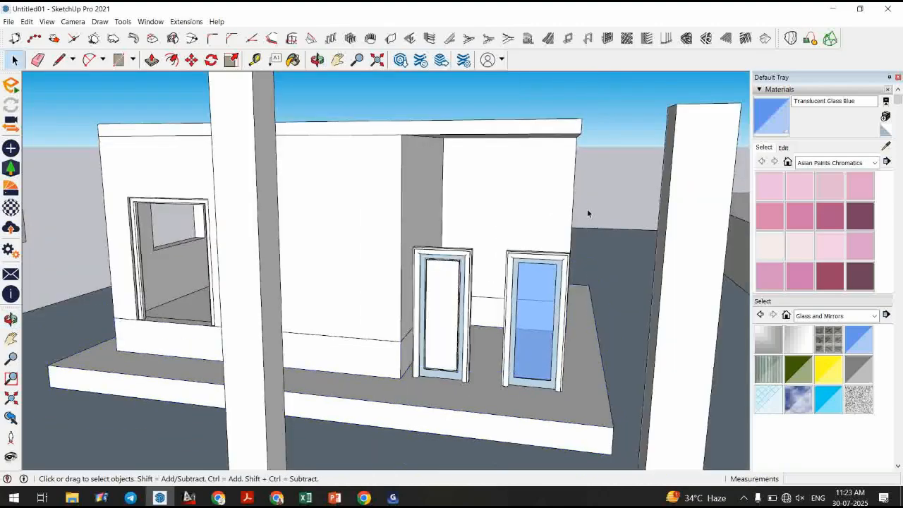
middle_drag(587, 213, 419, 388)
scroll(395, 381, up, 8)
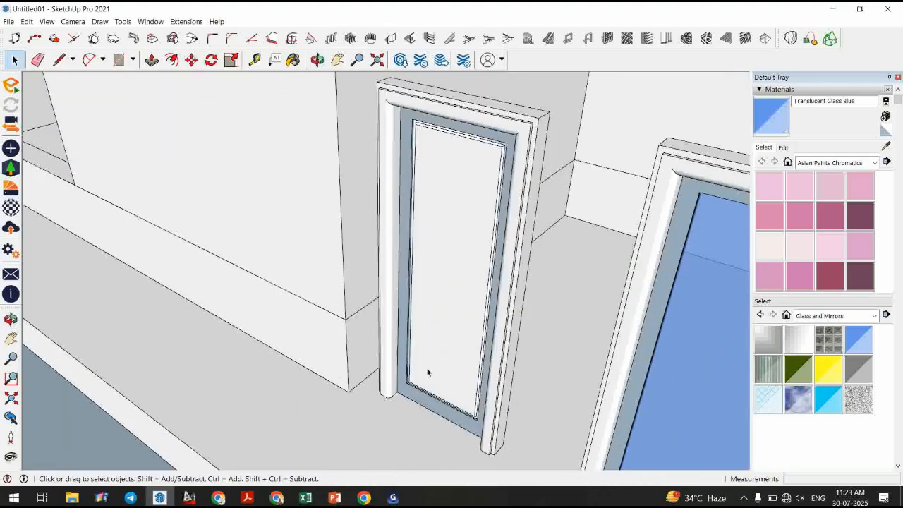
scroll(424, 362, down, 2)
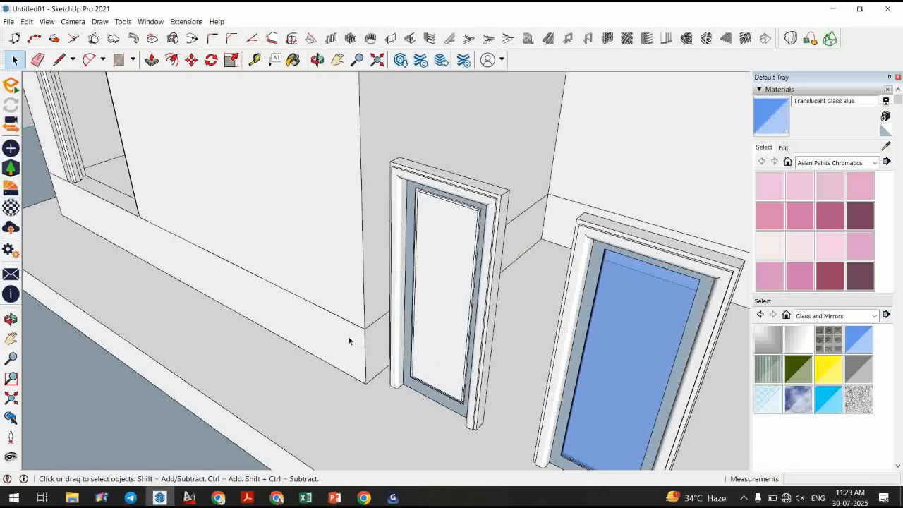
scroll(348, 340, down, 3)
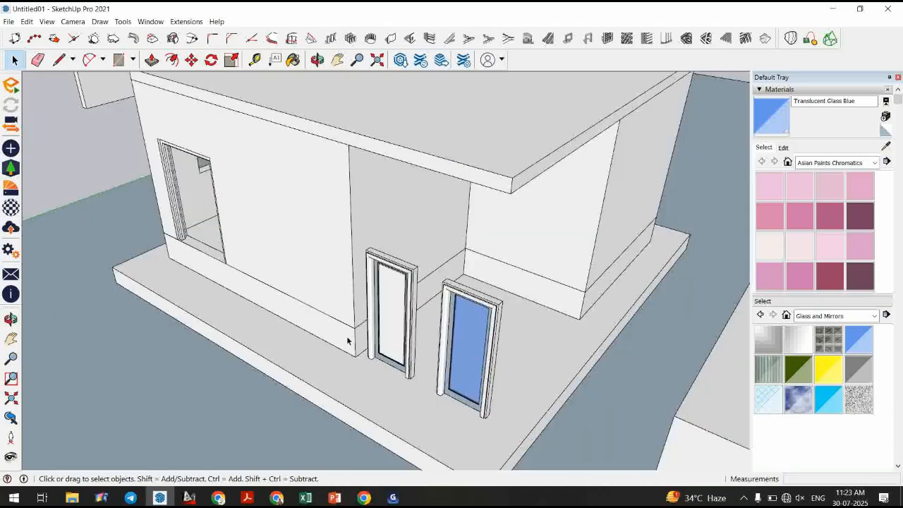
middle_drag(347, 340, 533, 124)
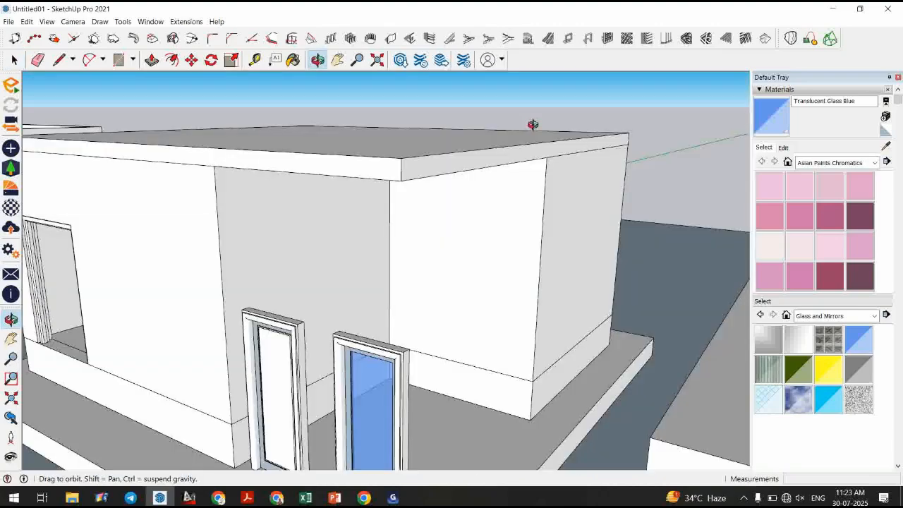
Draw the stepped upper edges of a cornice profile at the wall's top corner with the Line tool.
scroll(538, 197, up, 3)
mouse_move(538, 197)
middle_down()
mouse_move(546, 137)
mouse_move(523, 99)
middle_up()
click(60, 60)
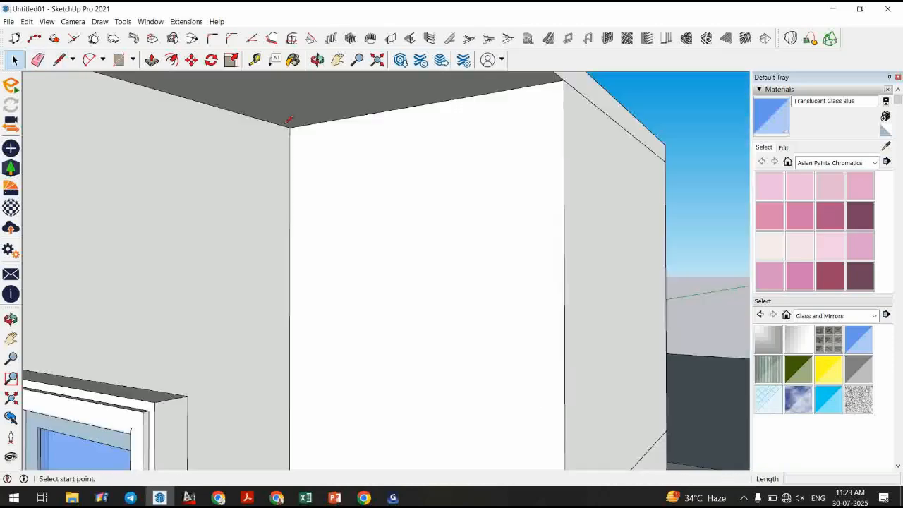
scroll(288, 121, up, 2)
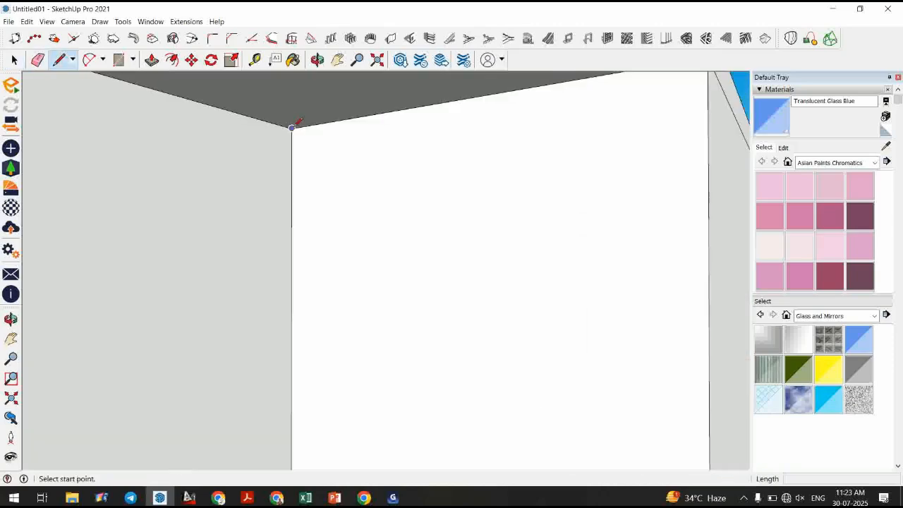
click(292, 128)
click(359, 117)
middle_drag(359, 135, 358, 134)
scroll(357, 135, up, 2)
click(361, 136)
click(341, 138)
click(342, 155)
key(Escape)
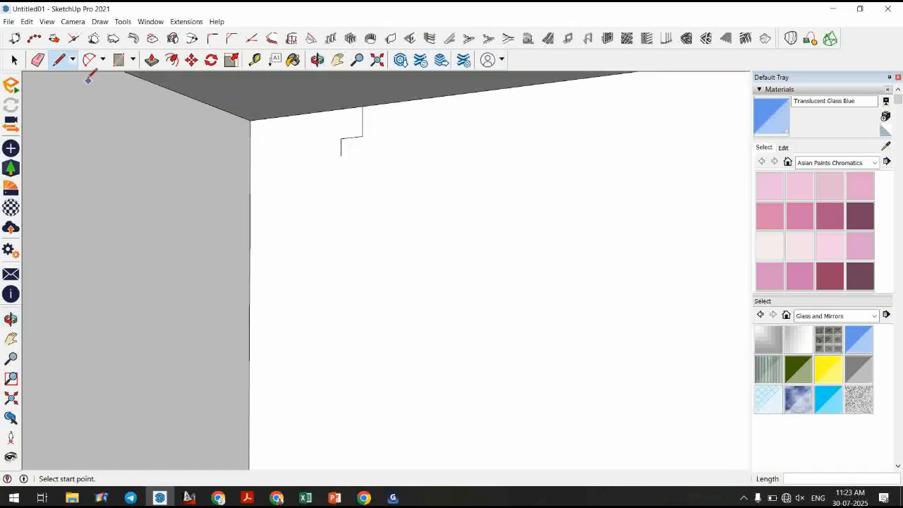
Draw two arcs forming the curved ogee section of the cornice profile.
click(89, 61)
click(342, 155)
click(291, 232)
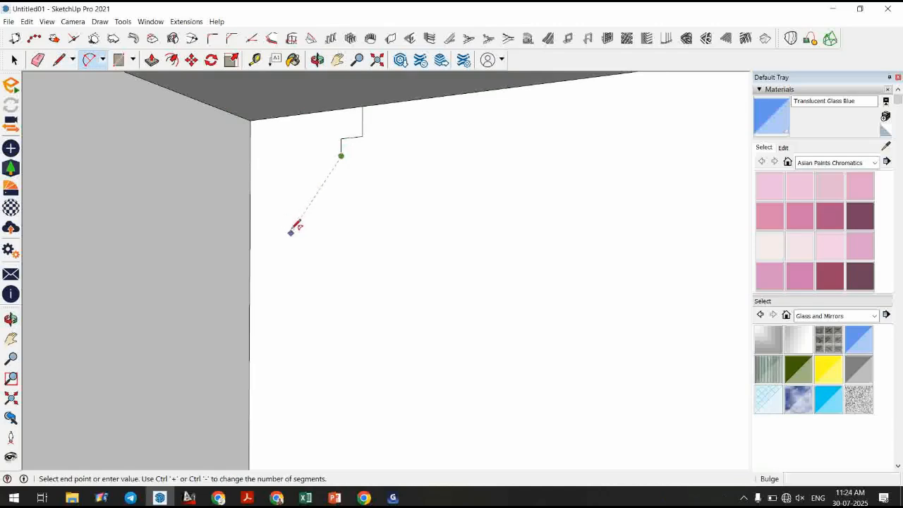
click(286, 198)
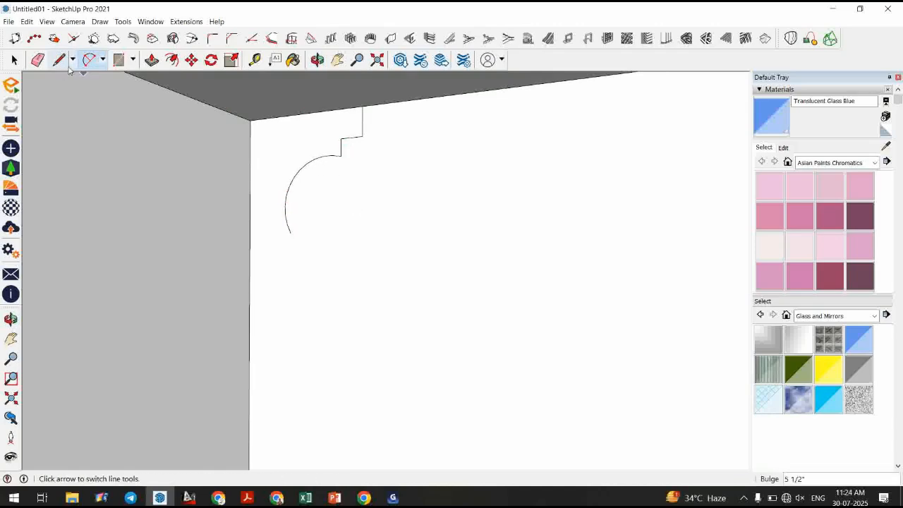
click(290, 232)
click(250, 255)
click(280, 260)
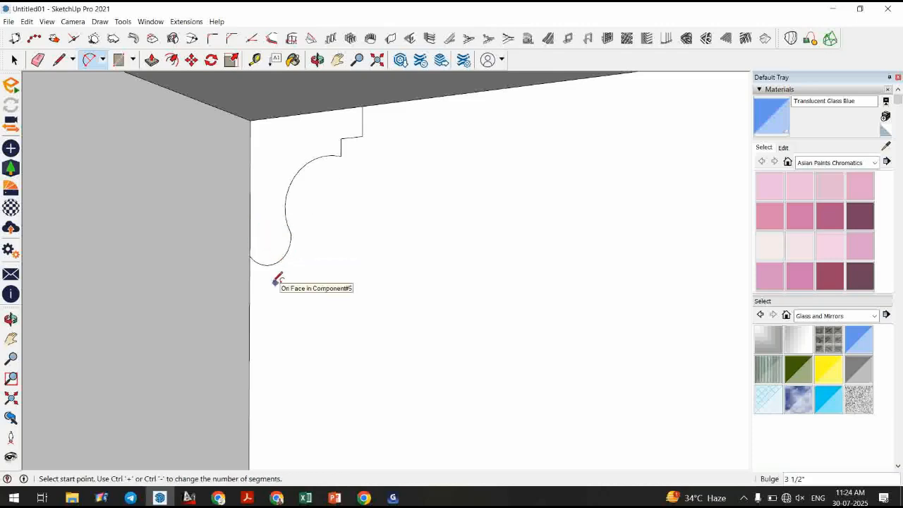
Close the cornice profile with short lines down the wall and back to the top corner.
key(l)
click(267, 266)
click(267, 288)
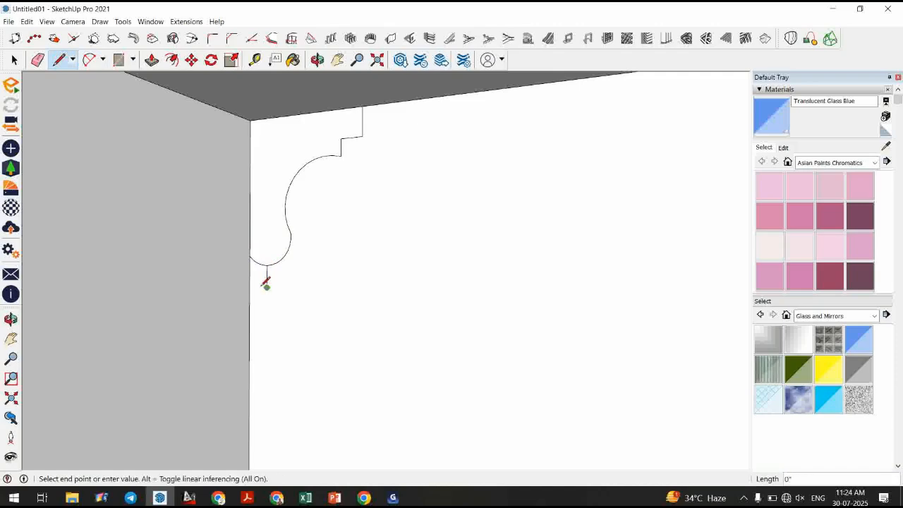
click(260, 287)
click(260, 321)
click(250, 321)
click(251, 119)
key(space)
Make the cornice profile face into a component.
key(e)
key(space)
scroll(358, 211, down, 2)
middle_drag(352, 225, 319, 204)
click(317, 184)
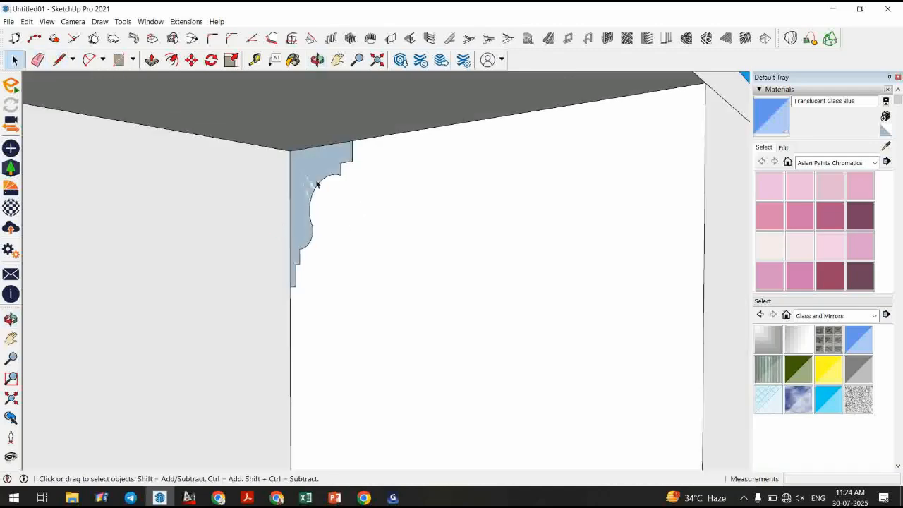
key(g)
key(Return)
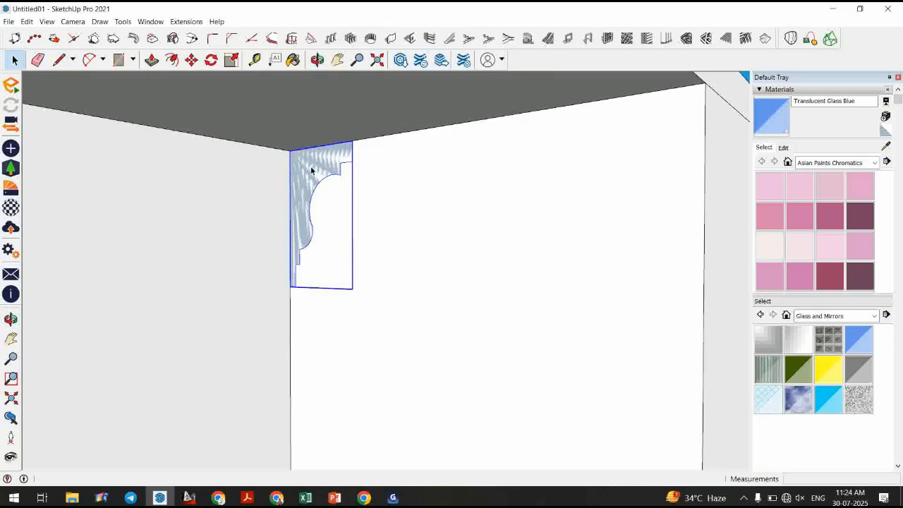
Move the cornice profile component to the outer corner of the roof edge.
scroll(311, 169, down, 3)
key(m)
click(299, 159)
scroll(352, 191, down, 2)
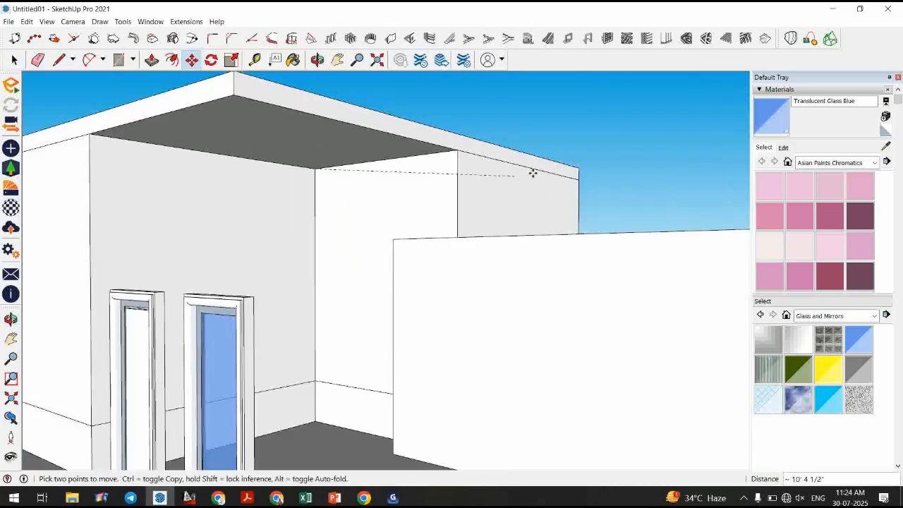
middle_drag(577, 167, 570, 236)
click(609, 134)
key(space)
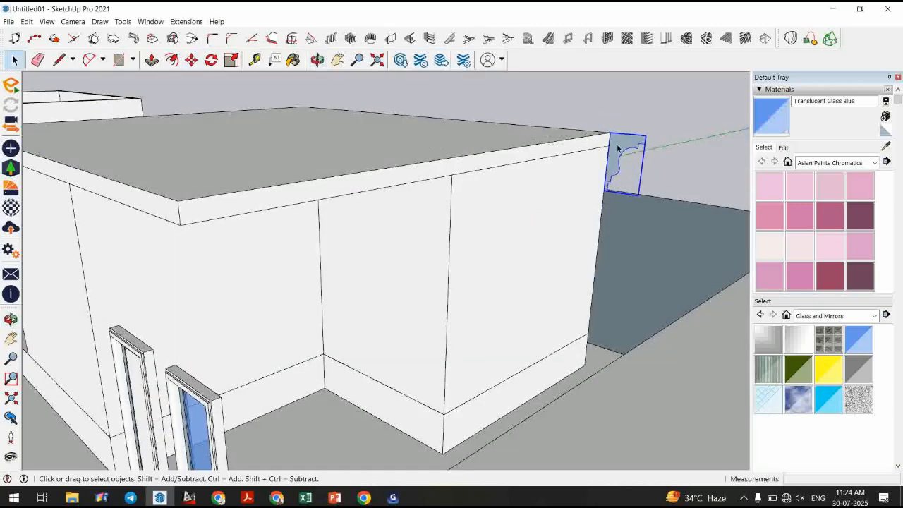
Draw a 26' line along the roof's front edge starting from the profile.
click(618, 148)
scroll(612, 148, down, 2)
key(l)
click(610, 134)
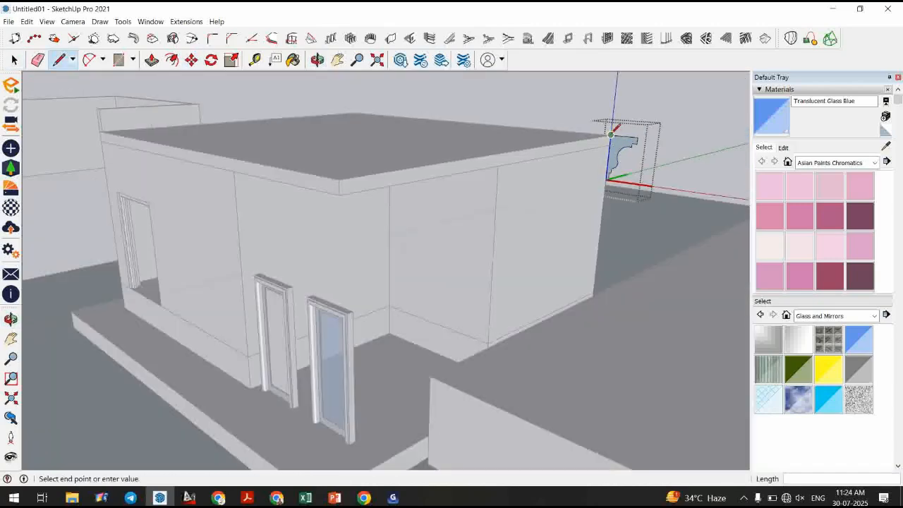
click(338, 179)
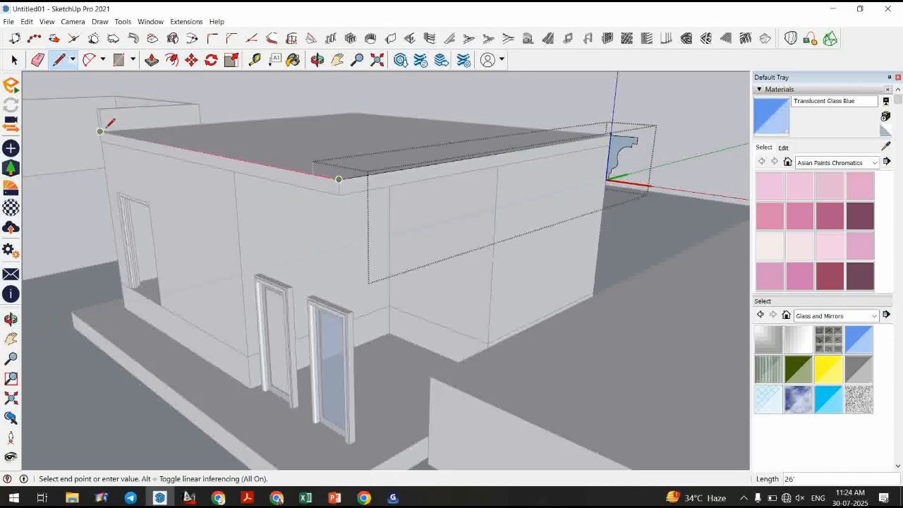
Select the roof edges as a path and sweep the cornice profile along them with Follow Me.
key(space)
middle_drag(404, 209, 379, 227)
scroll(553, 156, up, 3)
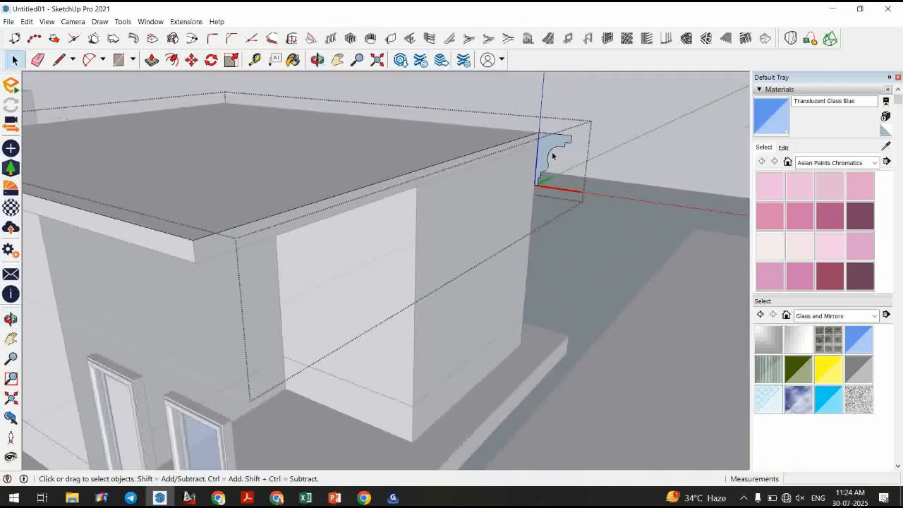
scroll(550, 153, down, 2)
click(320, 204)
middle_drag(282, 236, 564, 141)
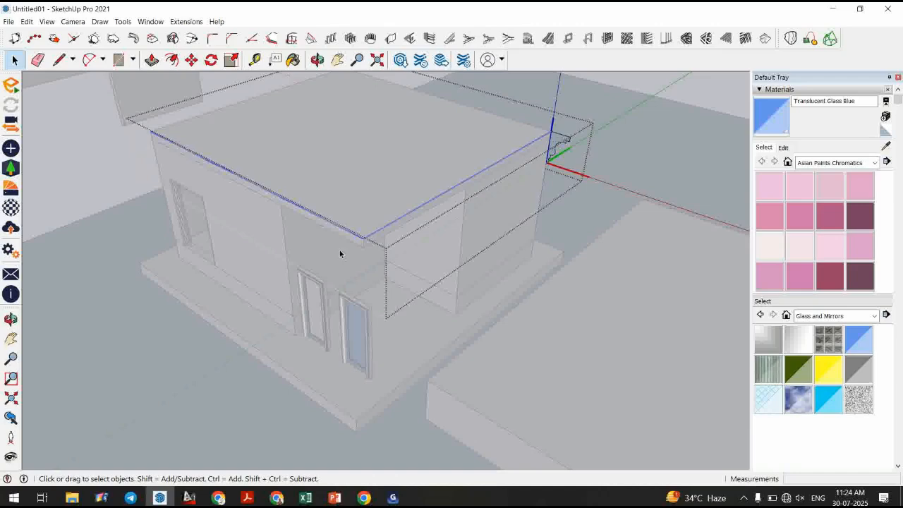
scroll(550, 147, up, 2)
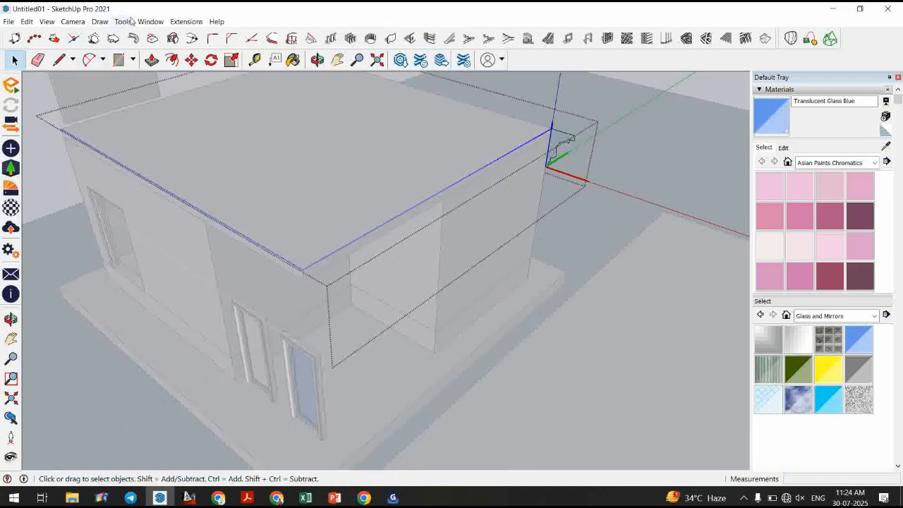
click(124, 22)
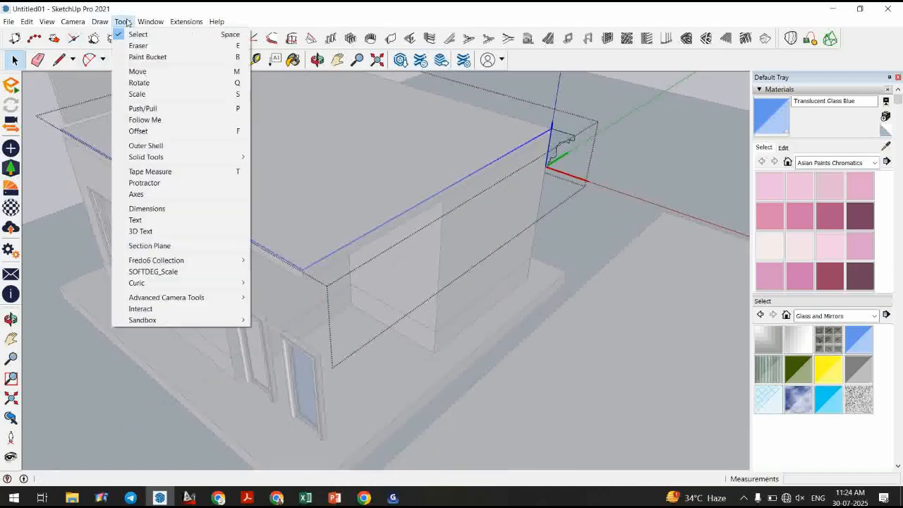
click(148, 120)
click(555, 146)
key(space)
middle_drag(405, 282, 506, 192)
middle_drag(371, 206, 182, 203)
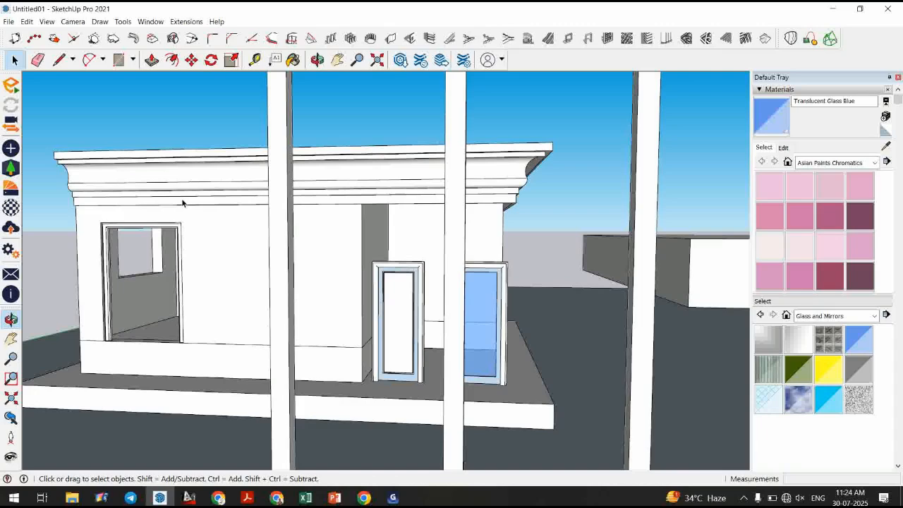
Undo the cornice sweep.
scroll(182, 204, up, 3)
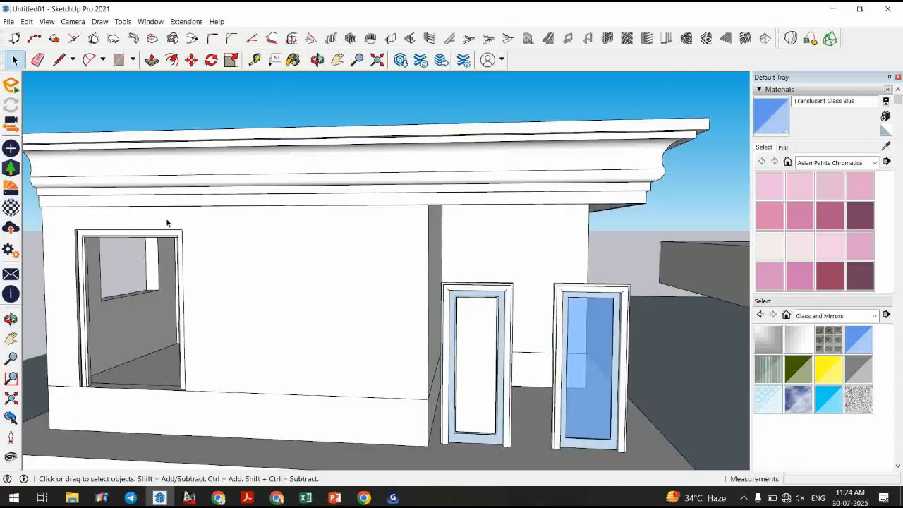
key(ctrl+z)
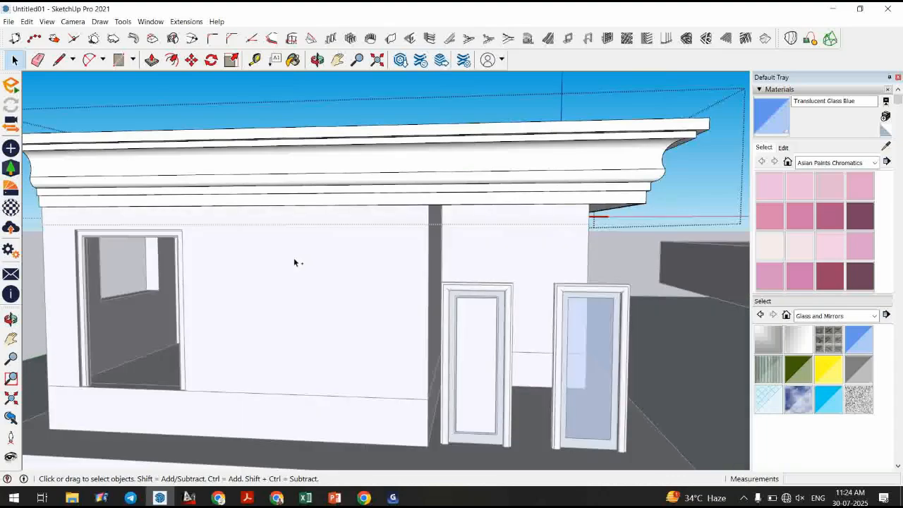
key(ctrl+z)
middle_drag(338, 251, 262, 253)
scroll(262, 254, down, 2)
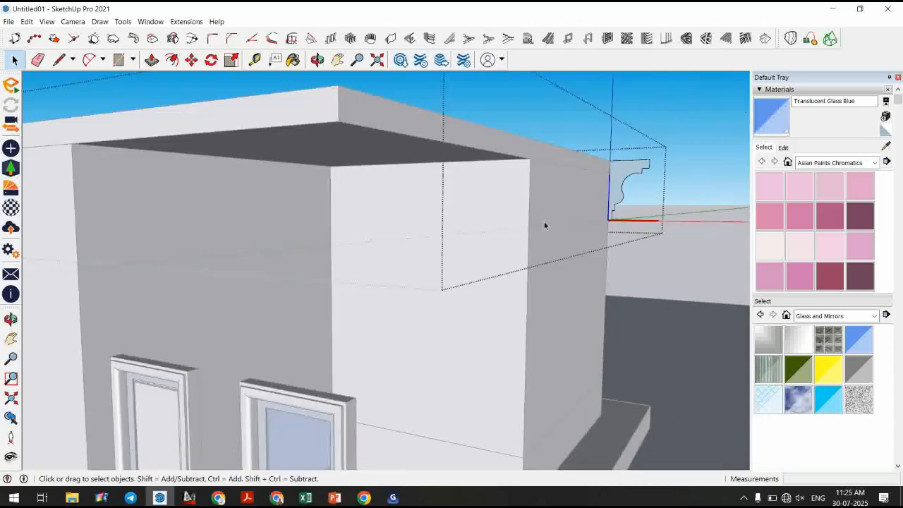
Sweep the cornice profile along the selected roof edges with Follow Me.
scroll(661, 163, up, 3)
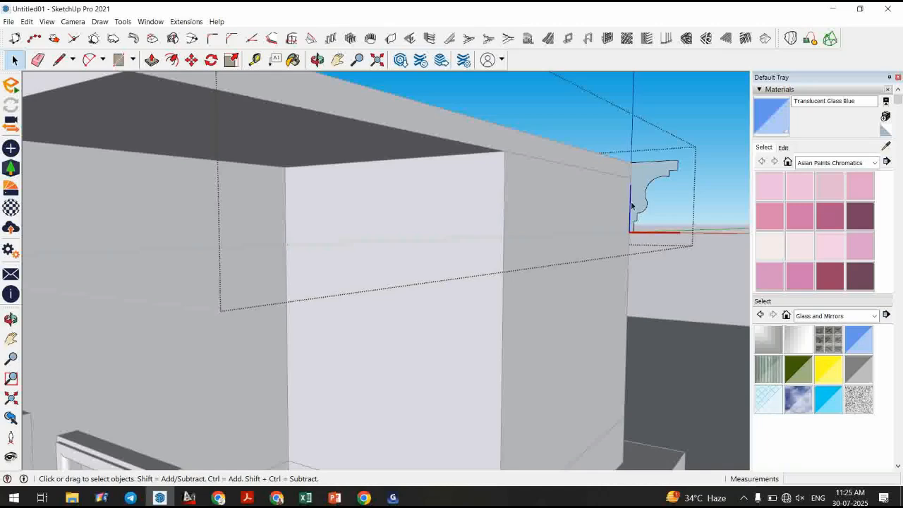
scroll(631, 205, down, 3)
drag(399, 133, 392, 138)
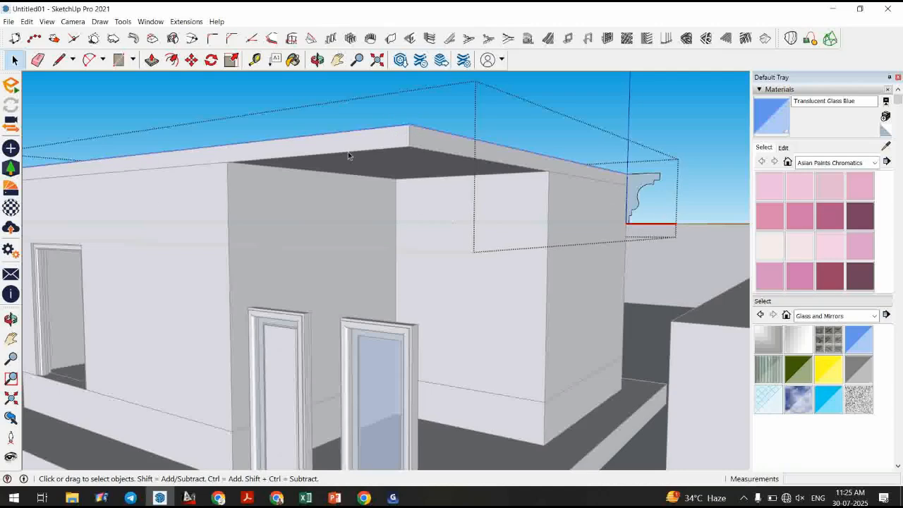
click(123, 22)
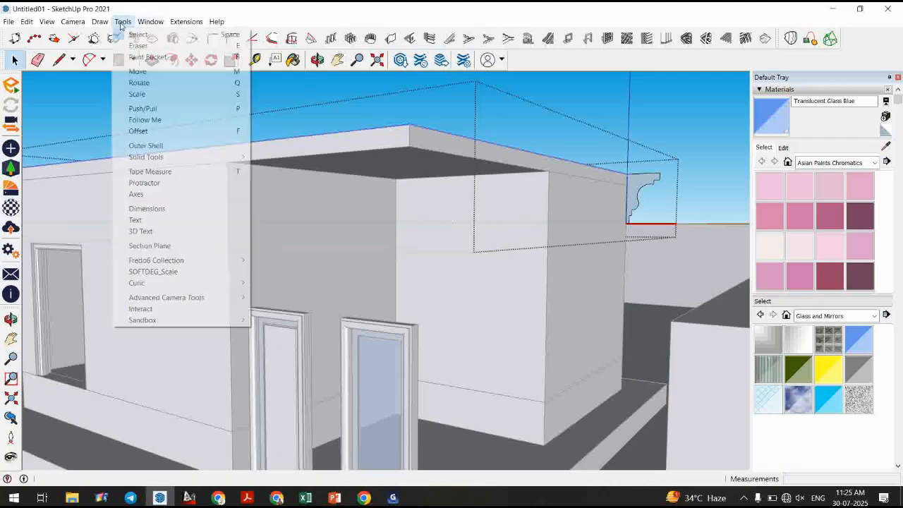
click(142, 121)
click(638, 185)
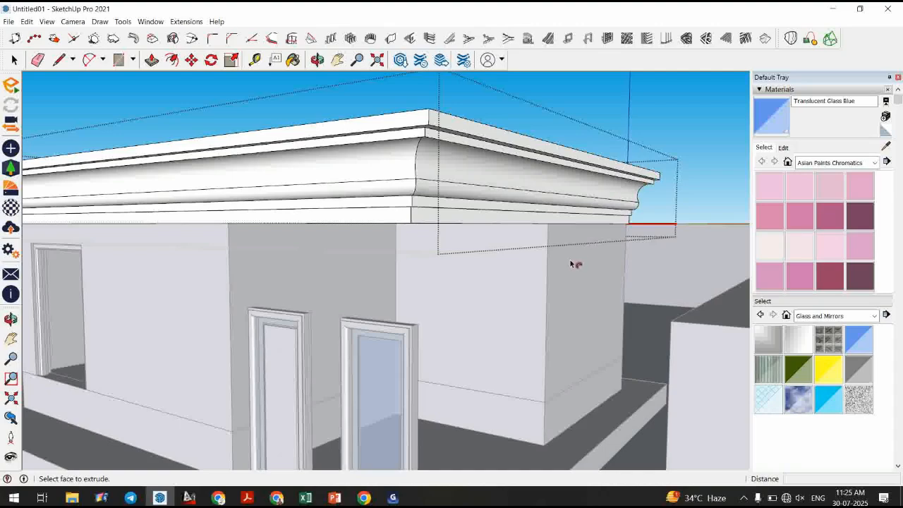
Draw a small circle on the roof surface near the cornice corner.
key(space)
middle_drag(569, 262, 498, 181)
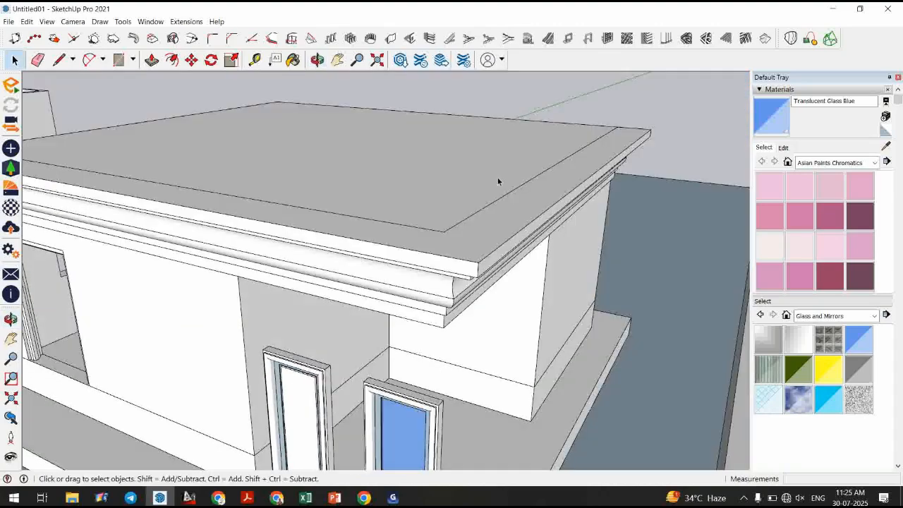
scroll(508, 177, down, 4)
scroll(366, 161, up, 3)
scroll(327, 167, up, 5)
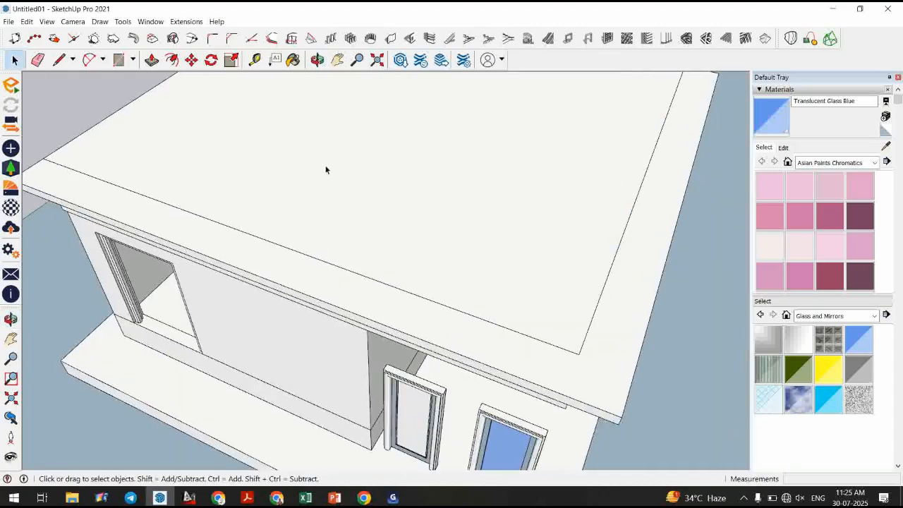
click(133, 60)
click(141, 106)
click(320, 207)
click(343, 205)
key(space)
Make the circle and its face into a component and open it for editing.
double_click(321, 206)
key(g)
key(Return)
double_click(320, 206)
middle_drag(336, 247, 334, 88)
Draw a tall vertical rectangle face rising from the circle's centre as the baluster profile plane.
key(l)
click(311, 225)
key(Escape)
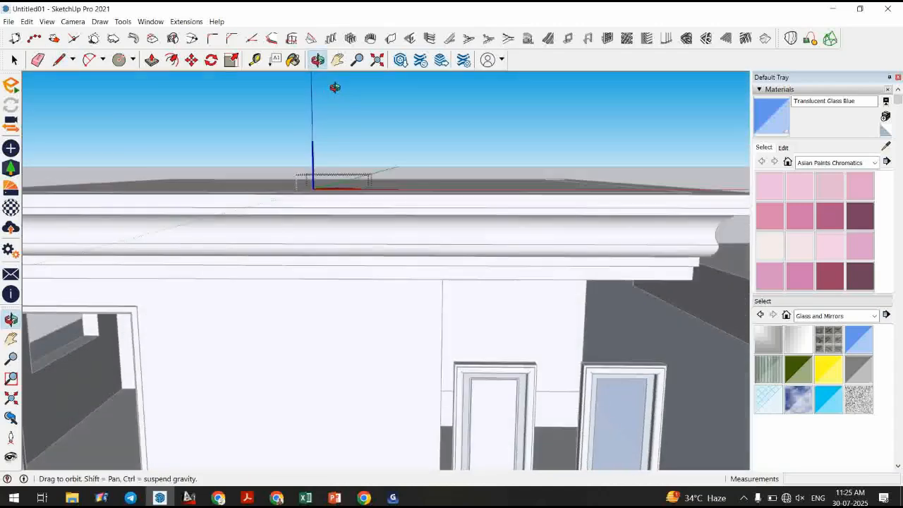
scroll(338, 240, down, 2)
click(338, 106)
scroll(338, 106, up, 2)
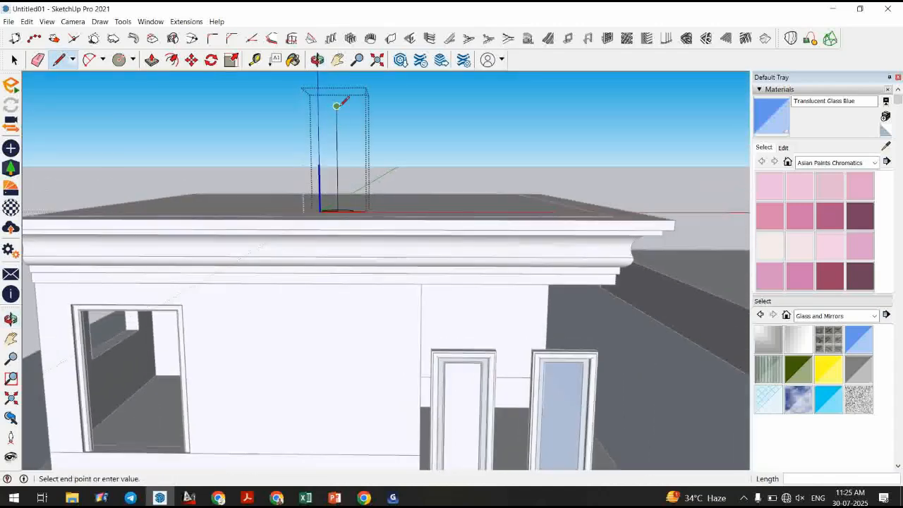
click(319, 106)
scroll(319, 106, up, 1)
scroll(321, 107, up, 2)
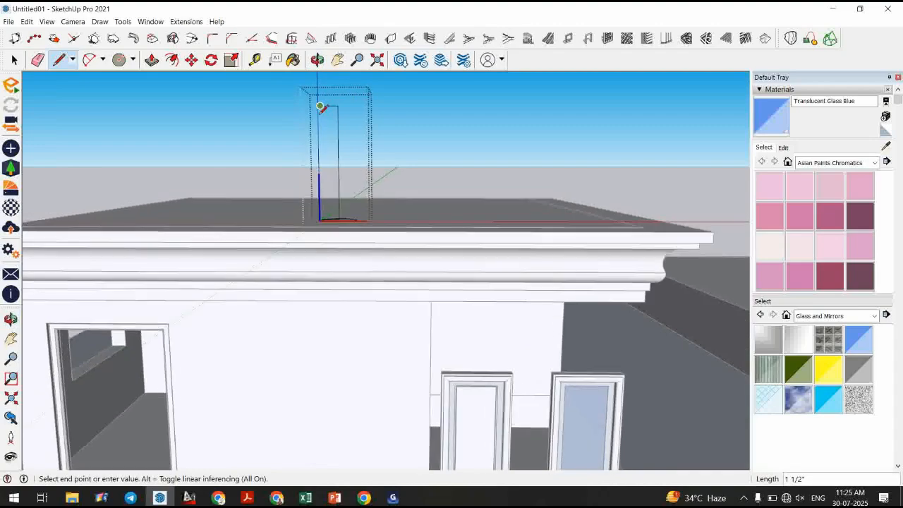
middle_drag(324, 164, 326, 206)
click(320, 224)
key(space)
middle_drag(343, 264, 326, 157)
scroll(326, 125, up, 2)
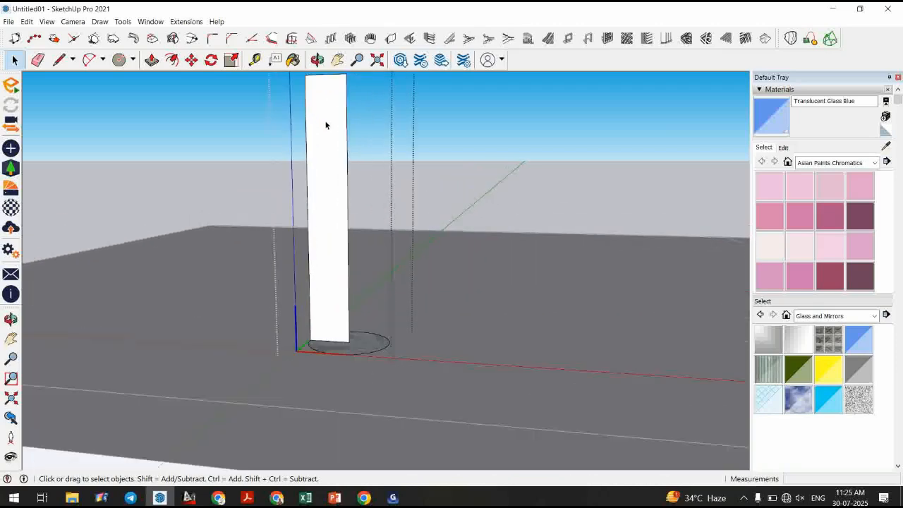
Draw a curved arc along the top of the profile face's outer edge.
click(89, 60)
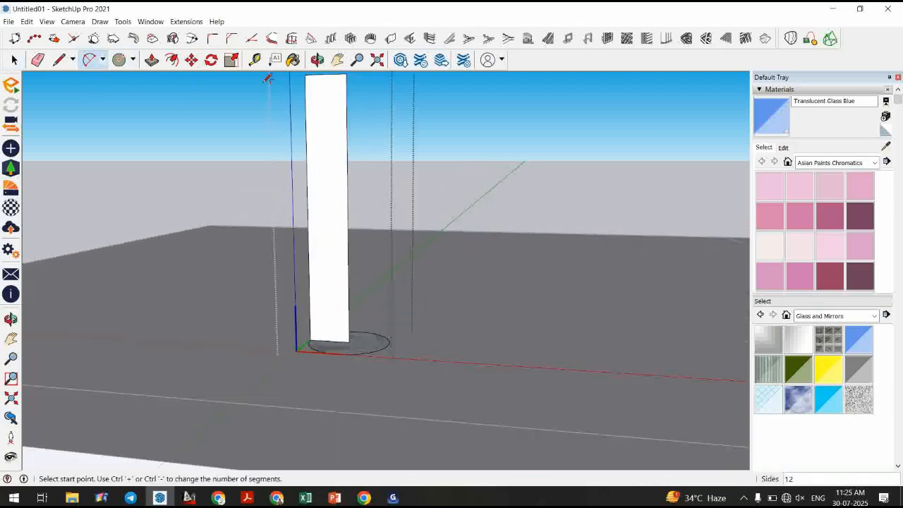
scroll(314, 85, up, 2)
click(308, 86)
click(327, 110)
click(329, 112)
click(326, 120)
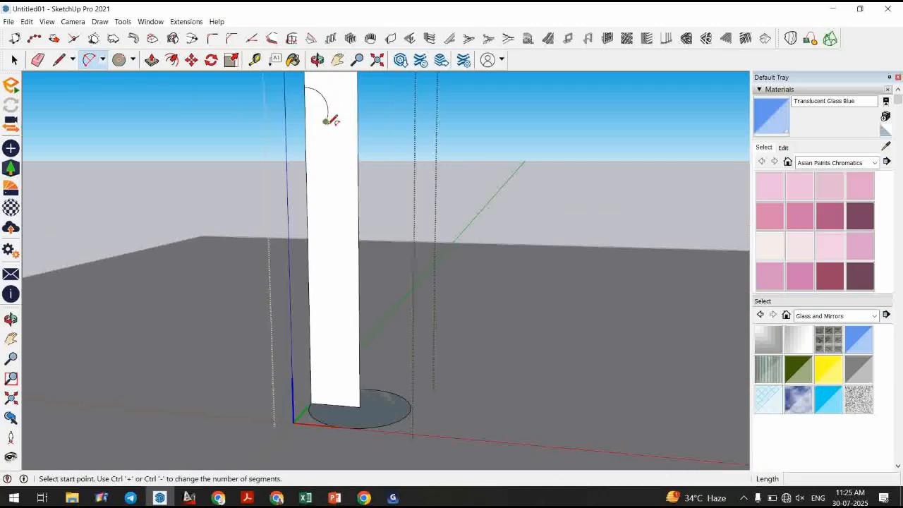
click(328, 253)
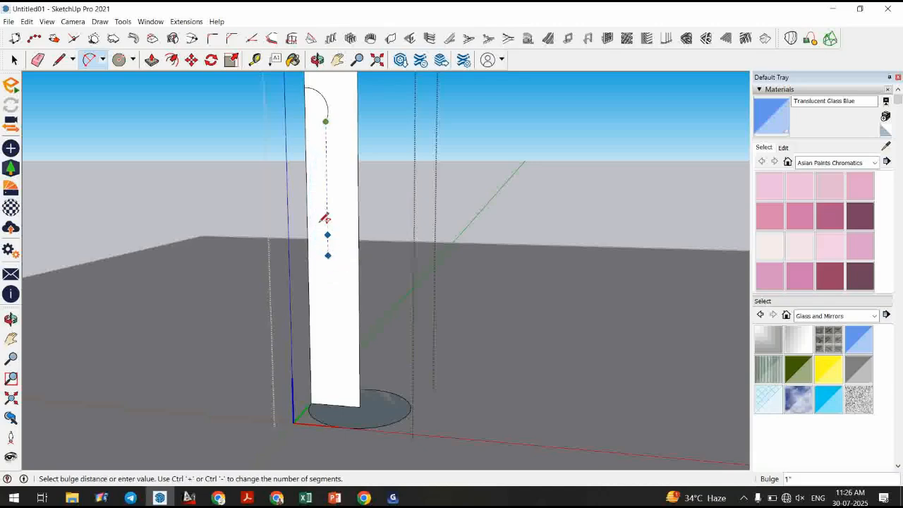
mouse_move(322, 186)
middle_down()
mouse_move(318, 216)
mouse_move(323, 185)
middle_up()
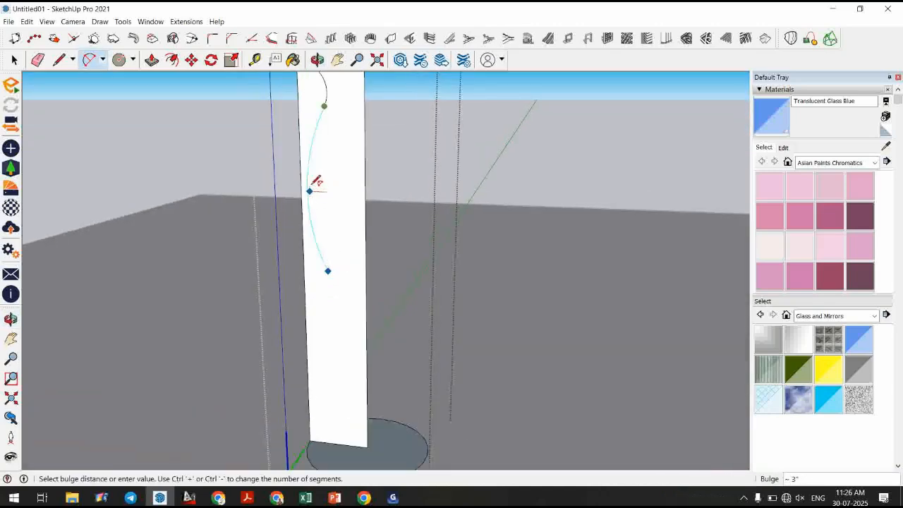
key(Escape)
Draw short line segments forming small stepped notches below the top arc.
key(l)
click(335, 118)
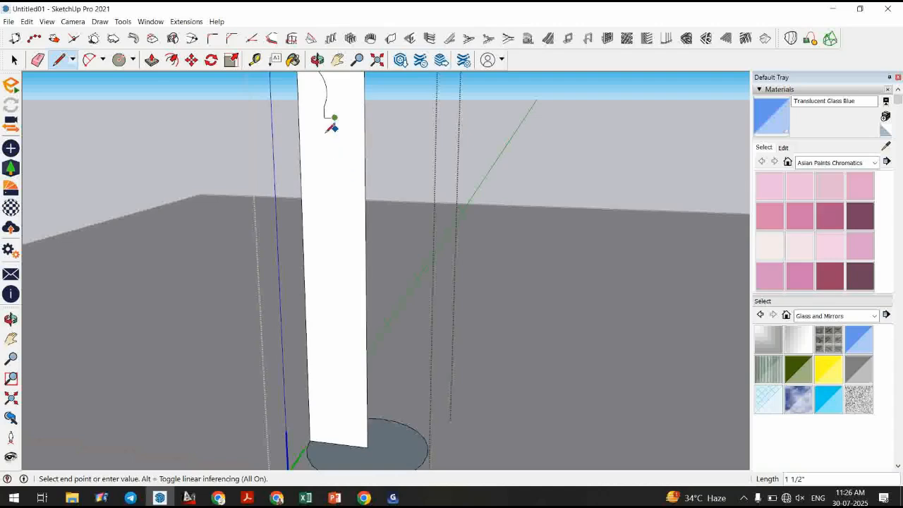
middle_drag(331, 128, 328, 149)
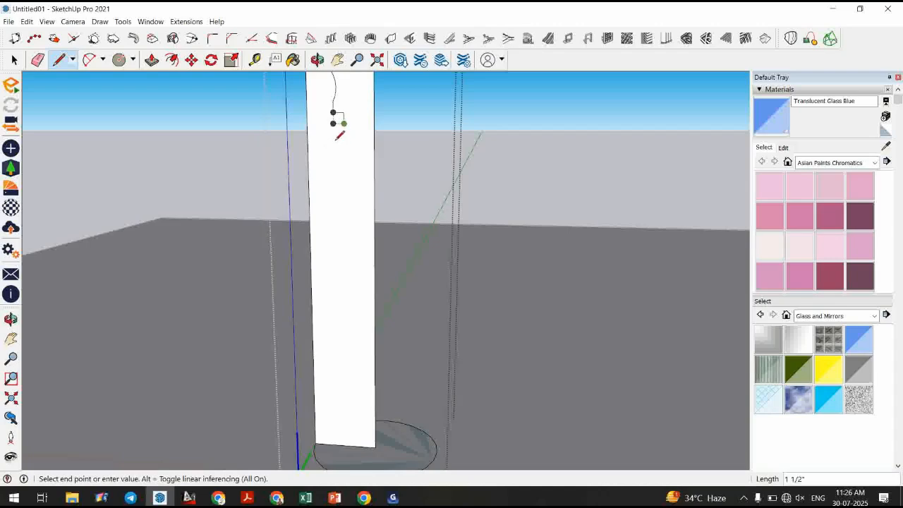
click(336, 139)
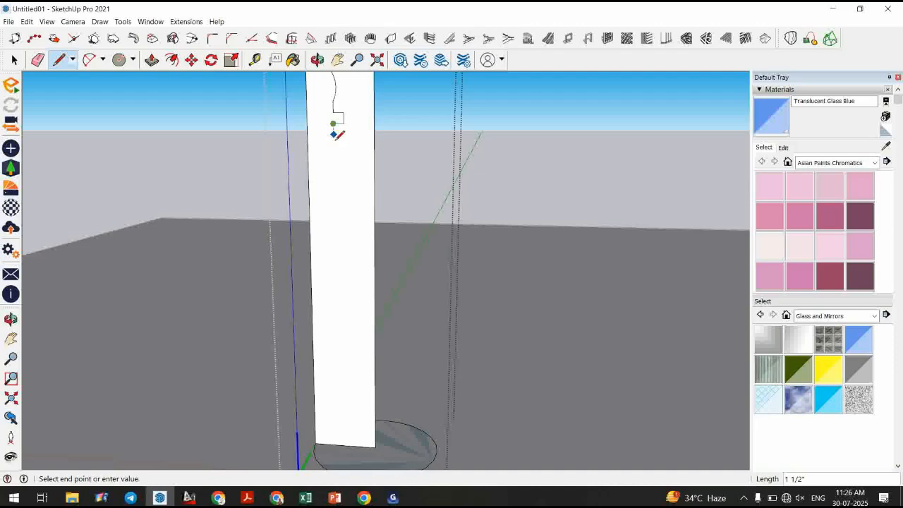
click(336, 134)
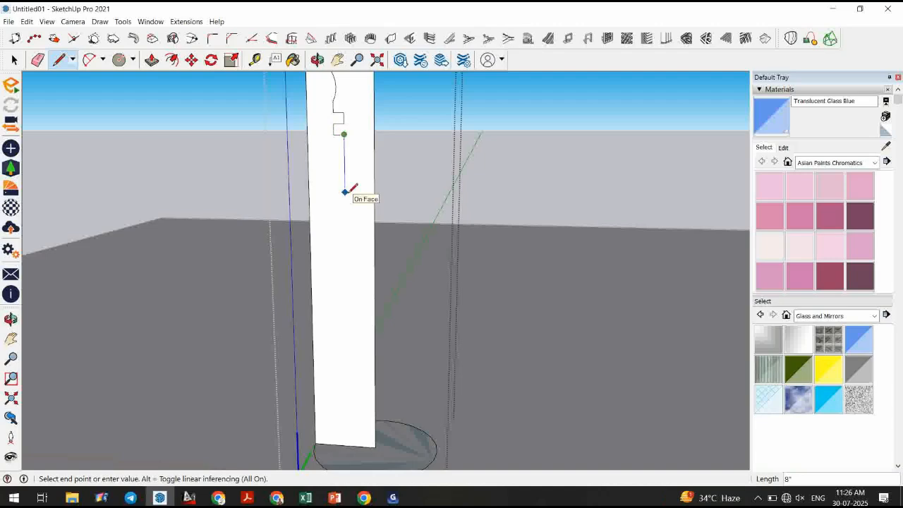
click(344, 152)
key(space)
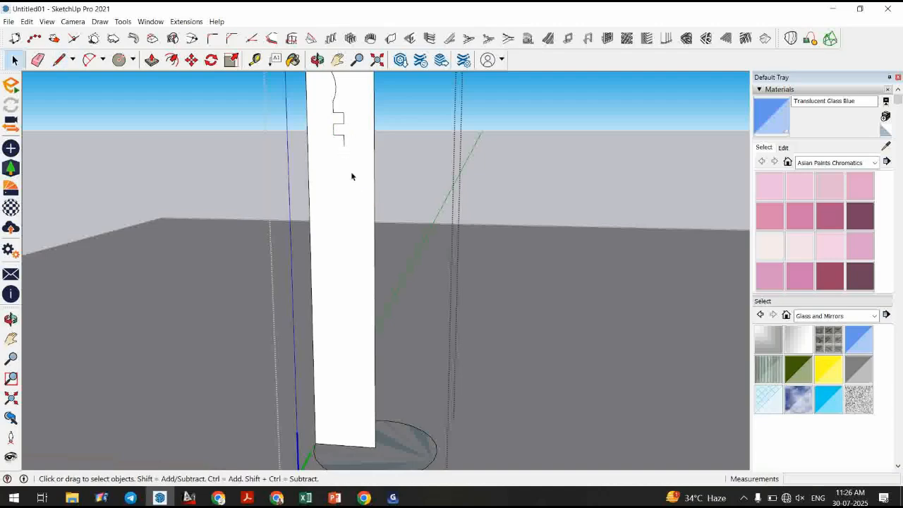
Draw a chain of arcs forming an S-shaped curve down the profile's outer edge.
scroll(350, 172, down, 2)
middle_drag(341, 204, 346, 196)
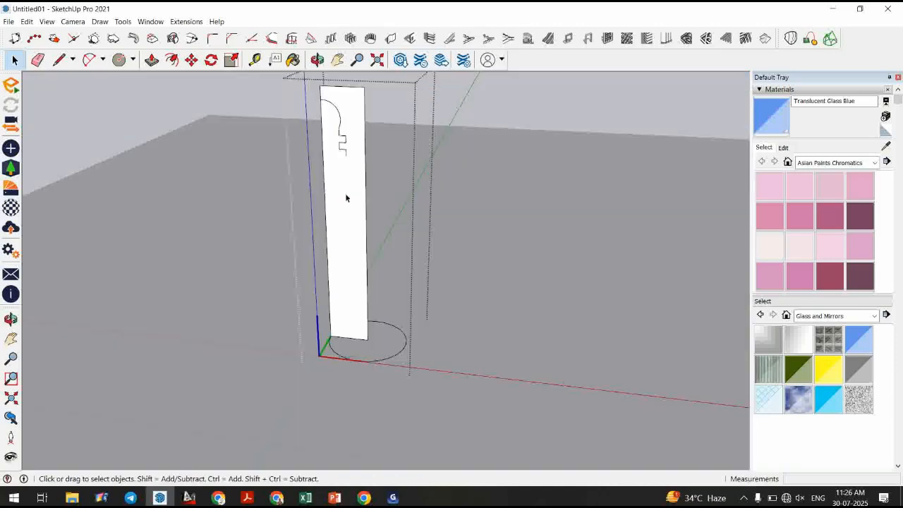
scroll(346, 198, up, 1)
scroll(346, 198, up, 1)
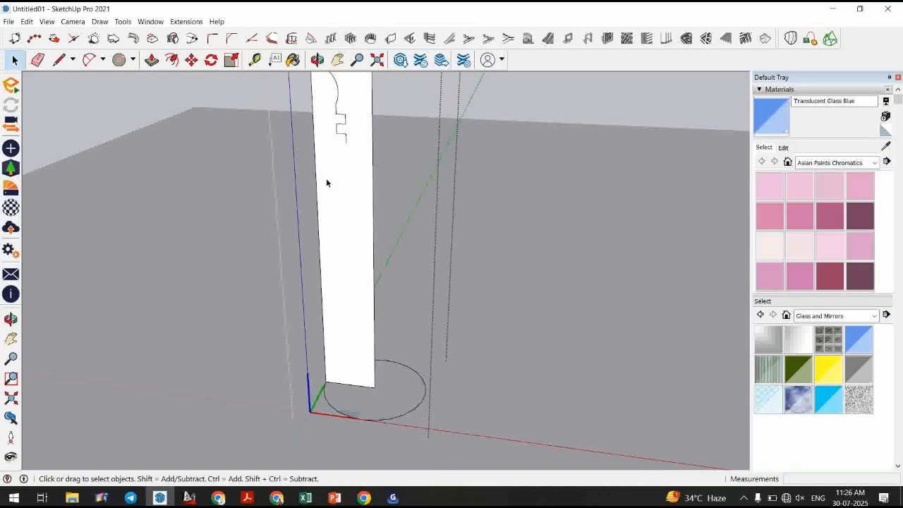
click(90, 62)
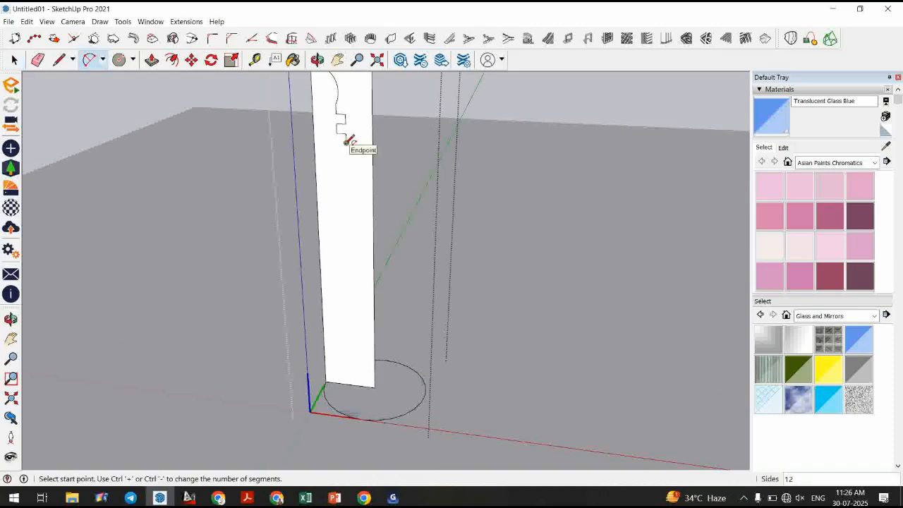
click(346, 142)
click(329, 263)
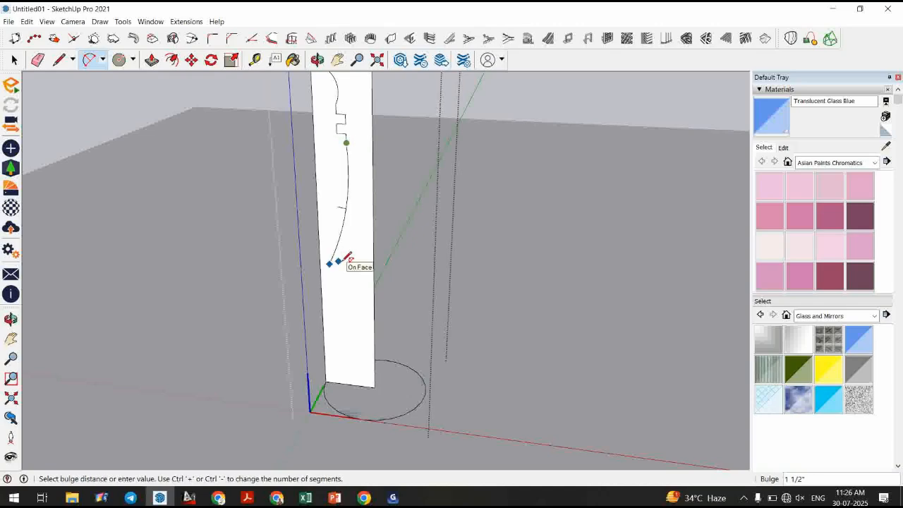
click(336, 263)
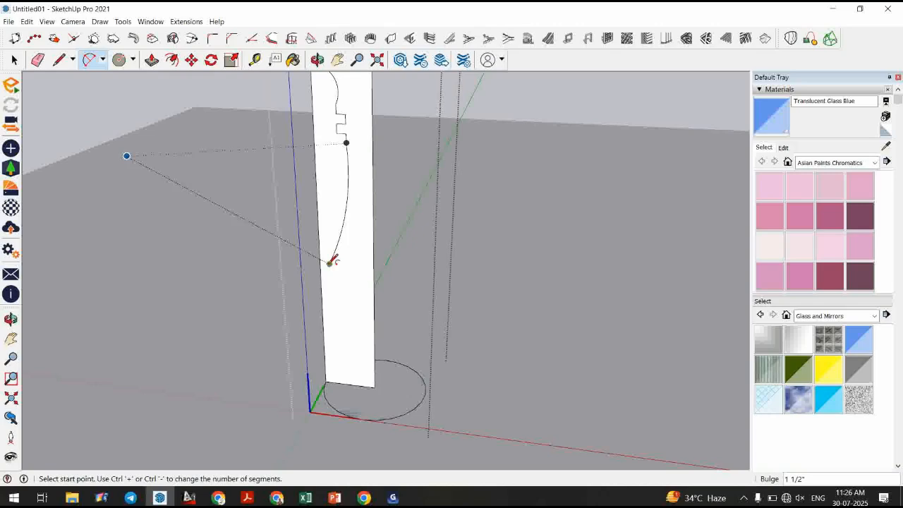
click(329, 263)
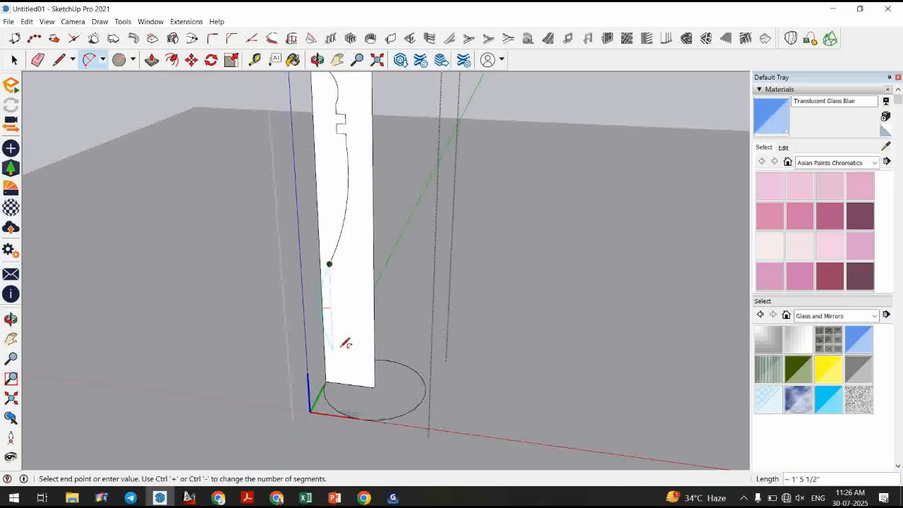
click(345, 322)
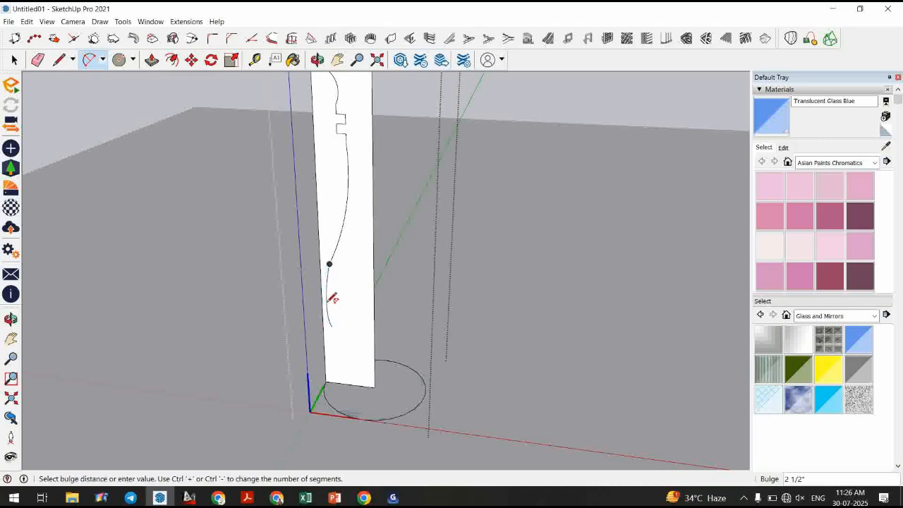
click(326, 295)
click(331, 326)
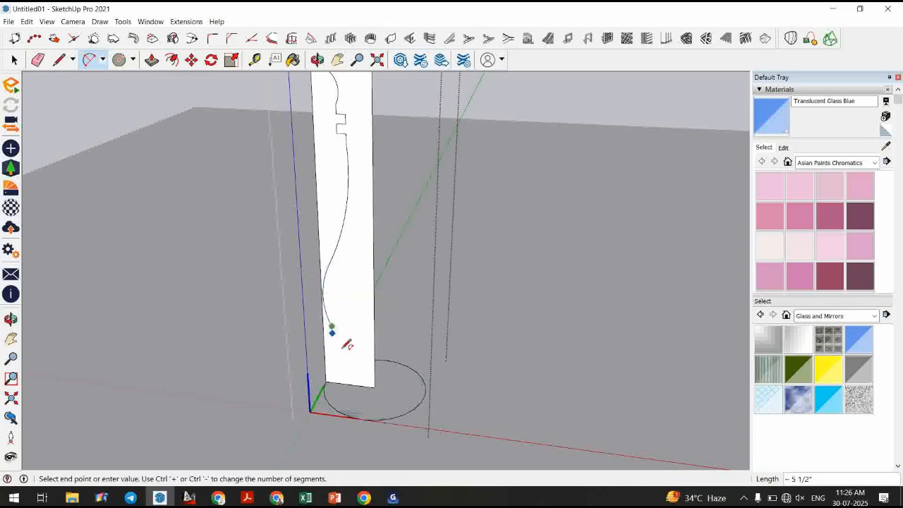
click(334, 365)
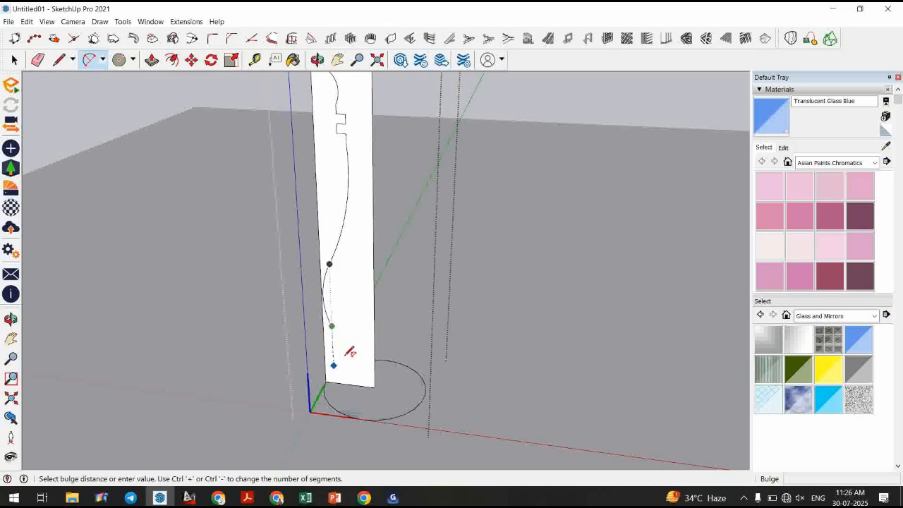
scroll(347, 349, up, 3)
scroll(347, 349, up, 2)
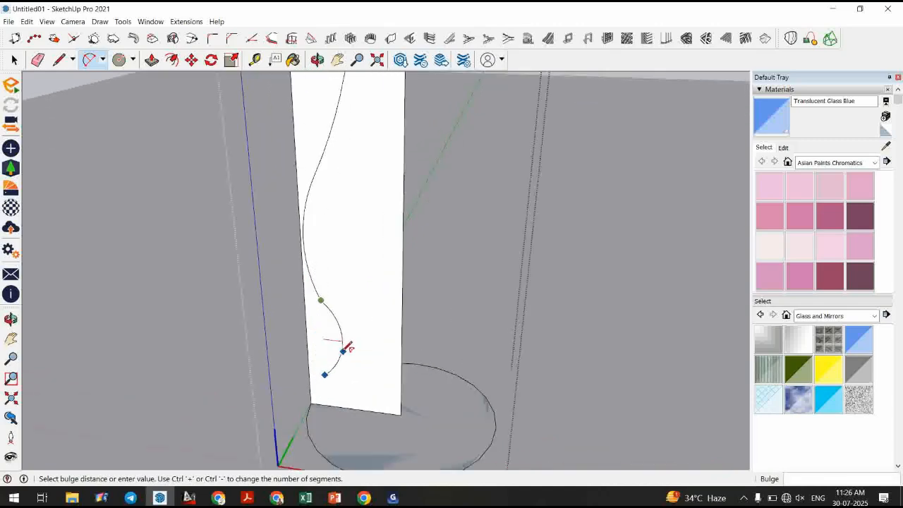
scroll(341, 344, up, 3)
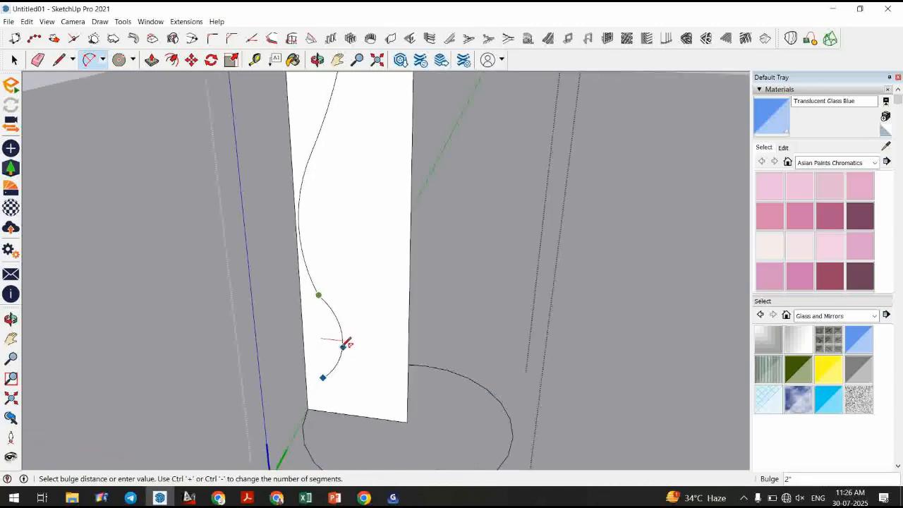
click(340, 317)
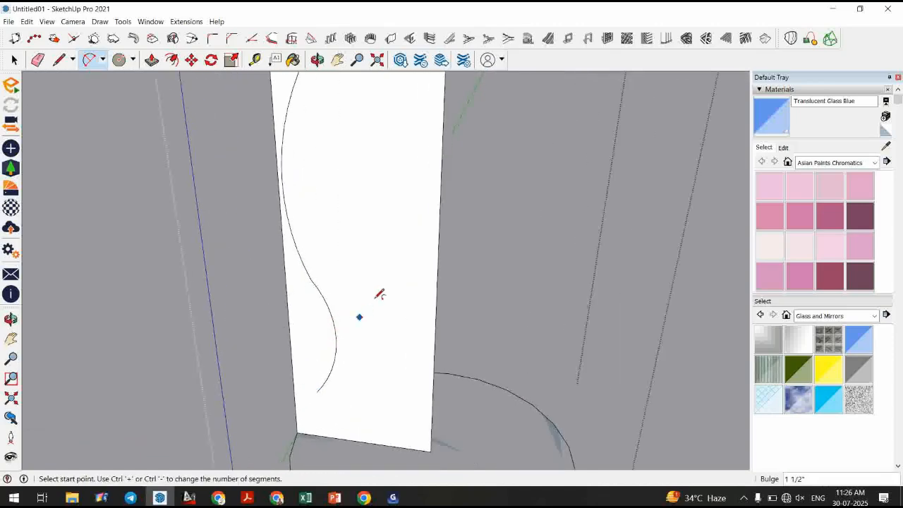
click(317, 391)
click(327, 436)
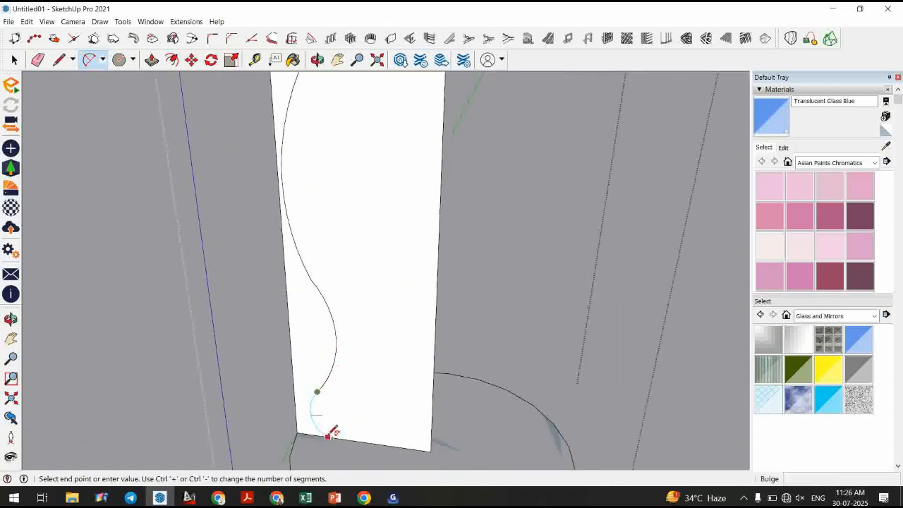
key(Escape)
Draw short lines closing a small step at the bottom of the curved profile.
key(l)
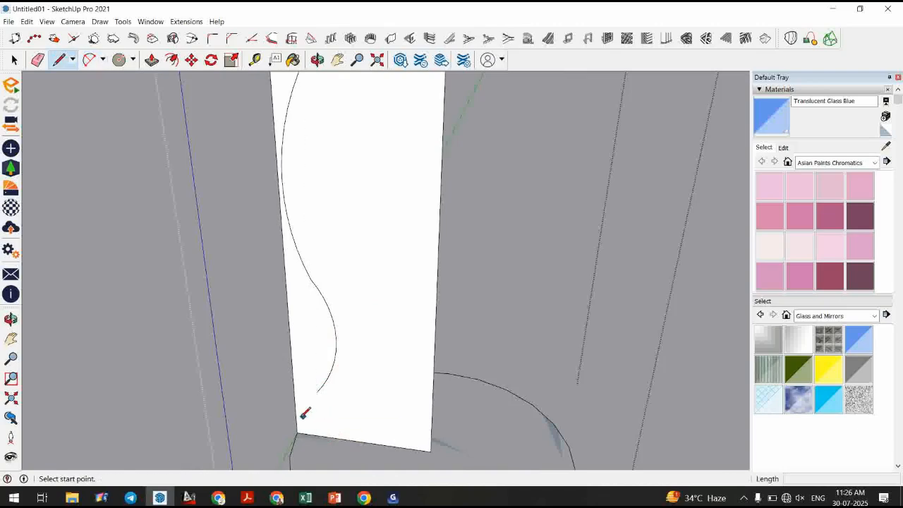
click(297, 418)
click(330, 404)
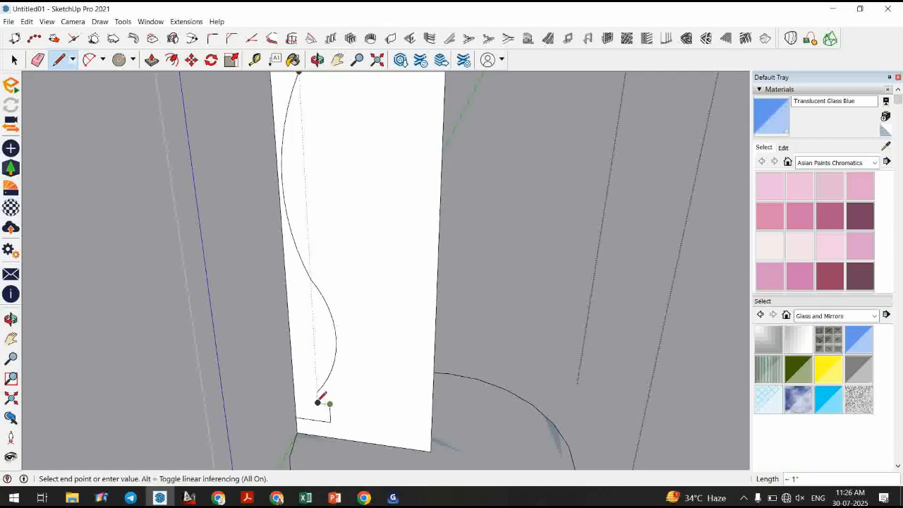
click(317, 391)
key(space)
scroll(344, 361, down, 2)
scroll(344, 356, down, 4)
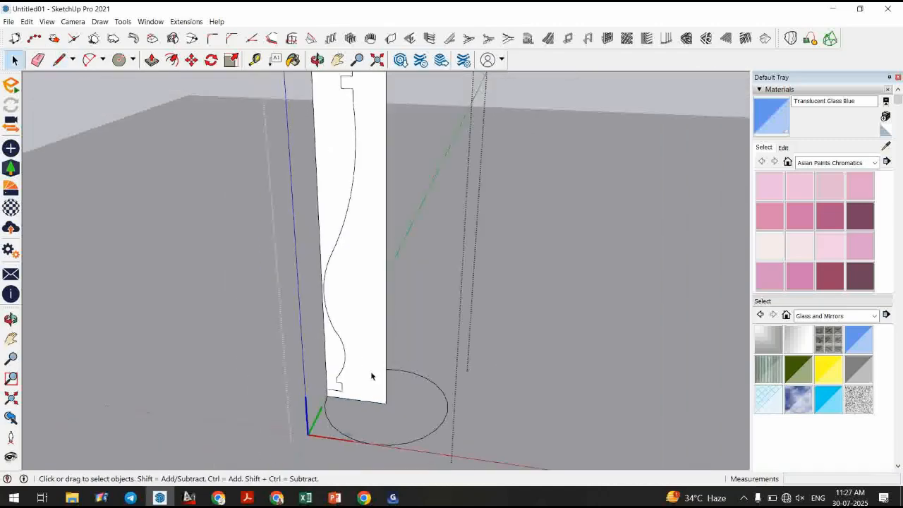
Erase a stray edge and delete the base circle's face, leaving only its outline as a path.
mouse_move(367, 373)
middle_down()
mouse_move(322, 414)
mouse_move(317, 317)
mouse_move(367, 427)
middle_up()
key(e)
click(314, 311)
scroll(327, 324, down, 3)
scroll(369, 425, up, 3)
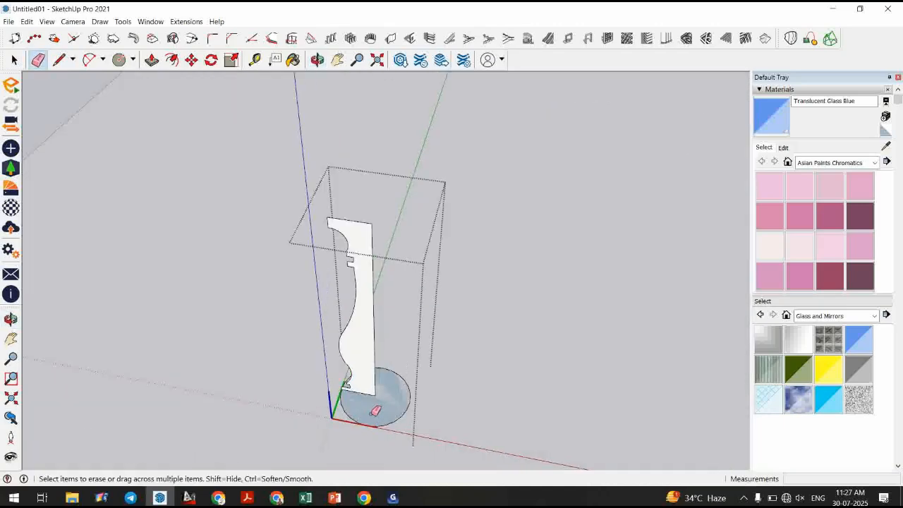
scroll(350, 333, down, 1)
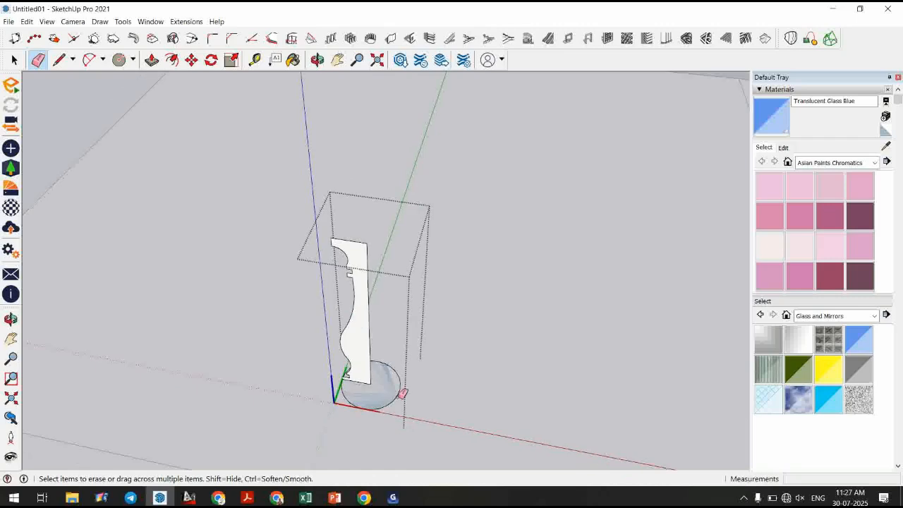
key(space)
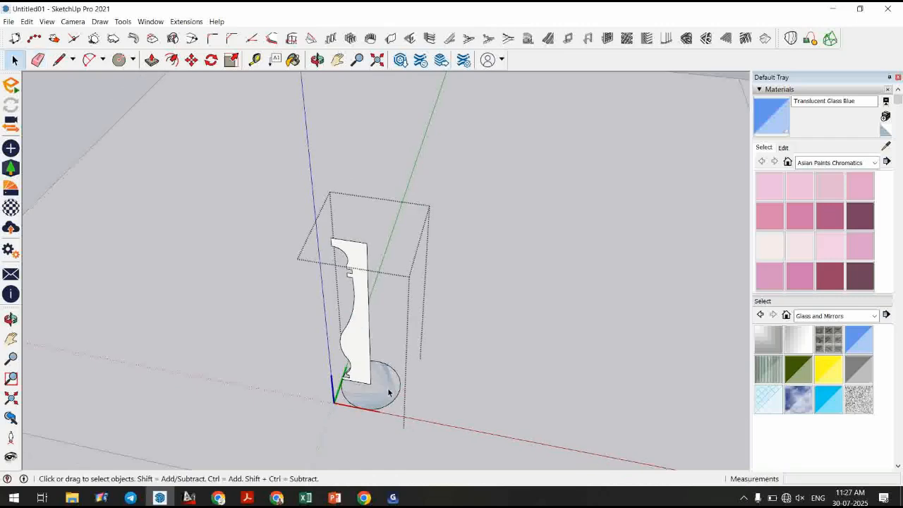
click(388, 392)
key(Delete)
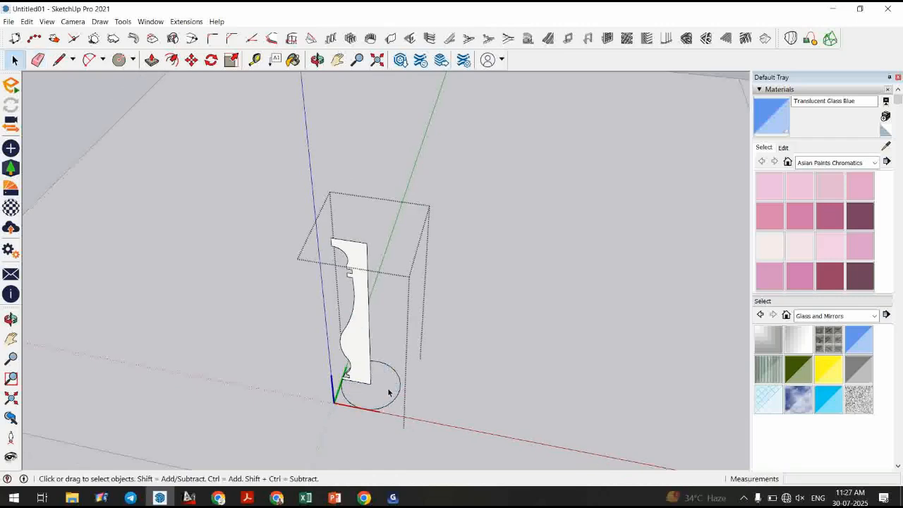
Select the circle outline and apply Follow Me to the profile face, sweeping it around into a baluster.
click(392, 406)
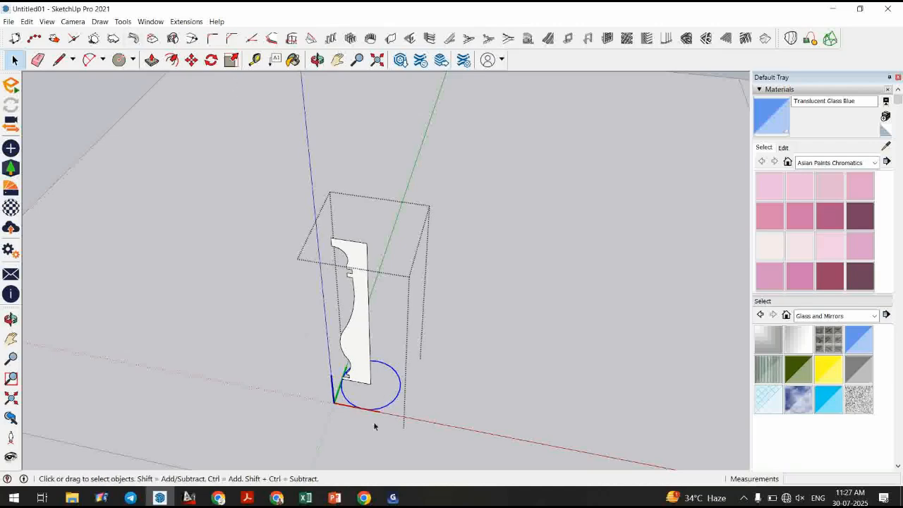
click(123, 21)
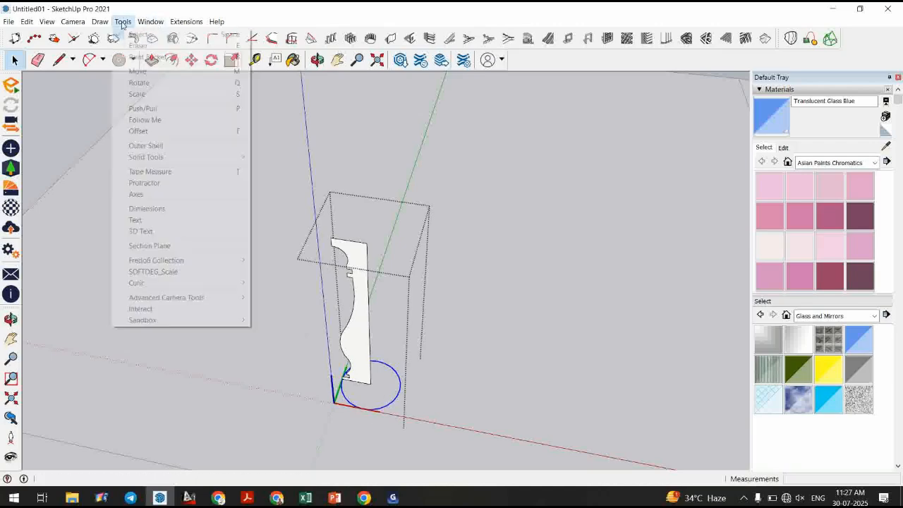
click(154, 120)
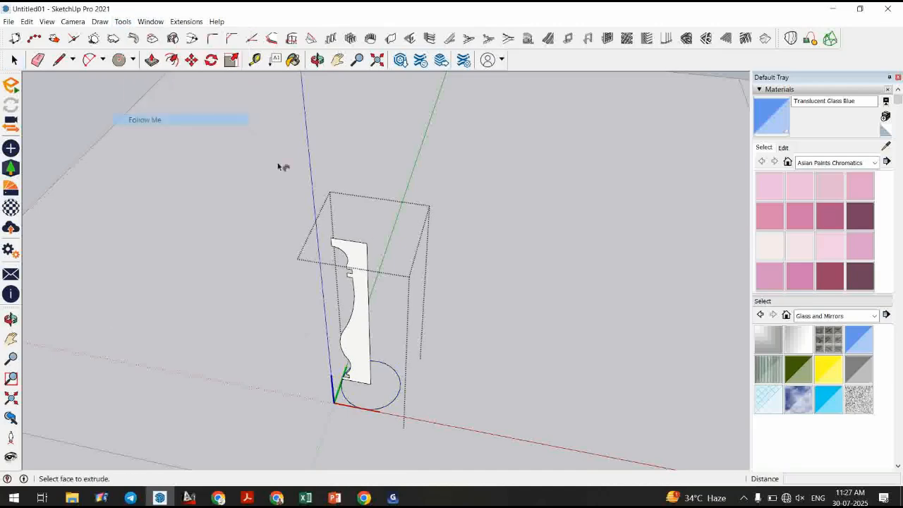
click(369, 302)
key(space)
Select the baluster and scale it down in height using its top grip.
middle_drag(430, 329, 359, 182)
scroll(367, 305, down, 3)
click(368, 305)
key(s)
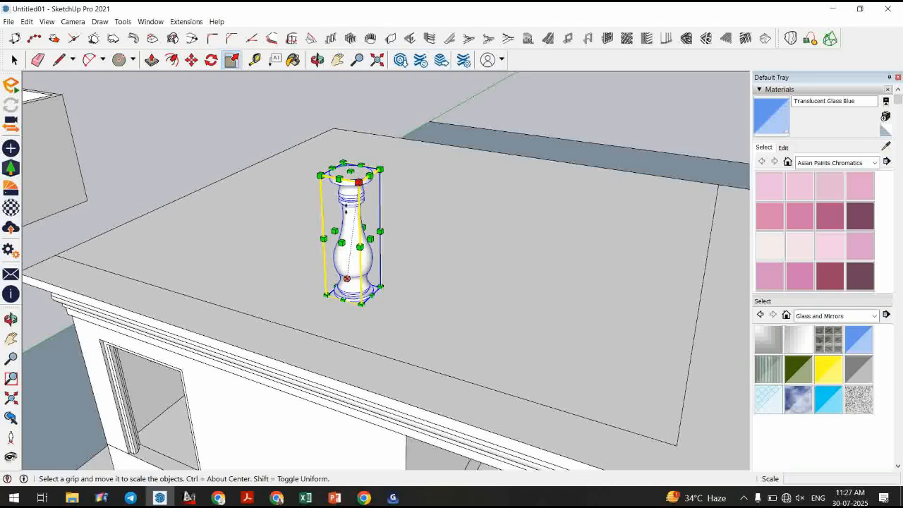
drag(358, 182, 353, 220)
key(space)
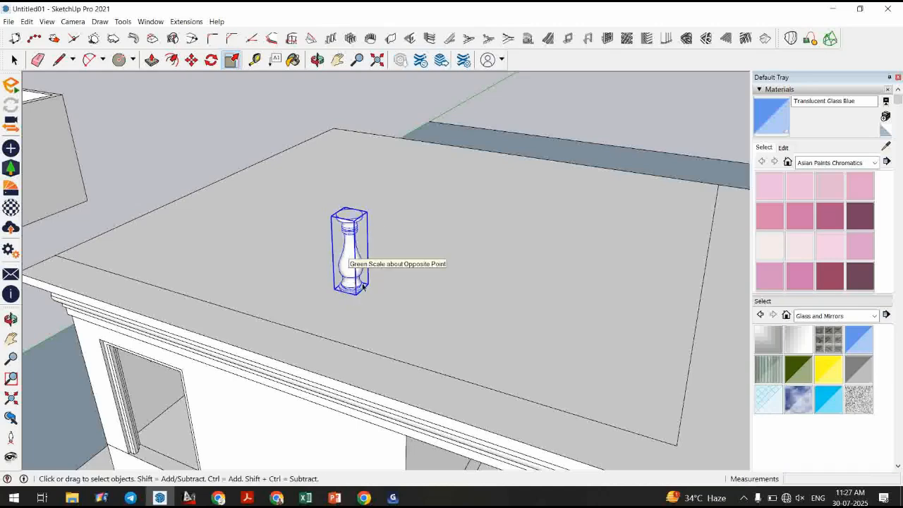
Move the baluster onto the roof's front corner along the edge.
click(190, 64)
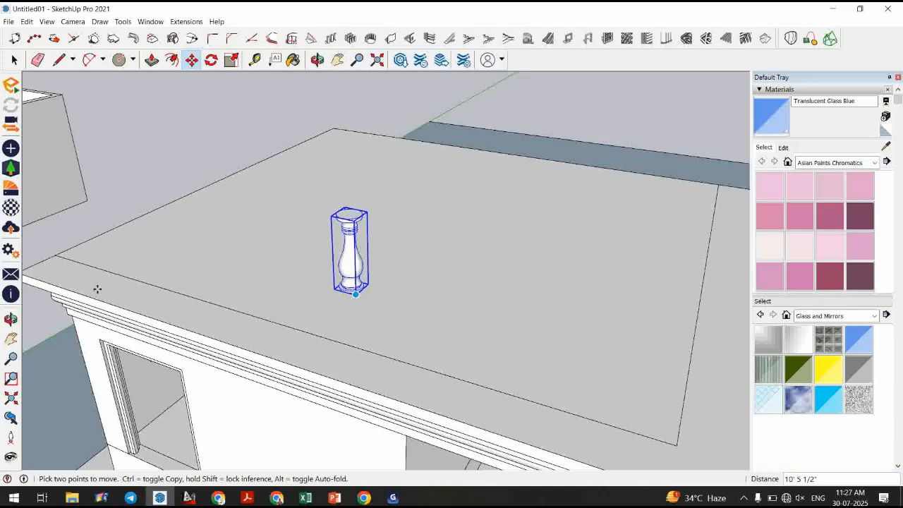
click(45, 282)
click(106, 270)
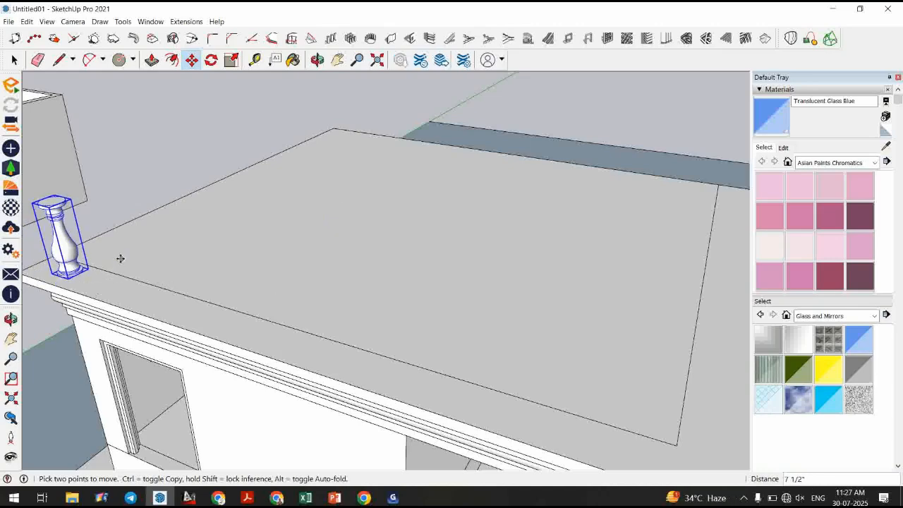
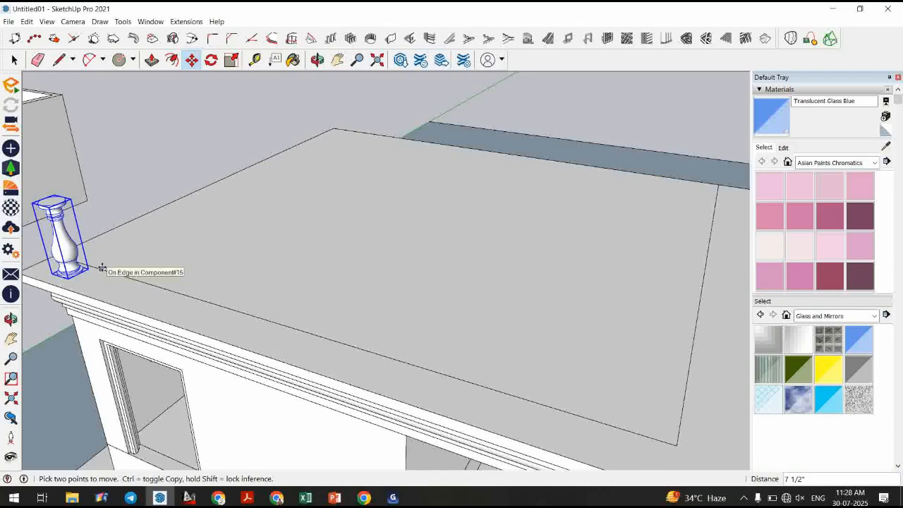
Copy the baluster 3' along the roof edge and array it into 8 copies, then undo the array.
key(ctrl)
click(101, 268)
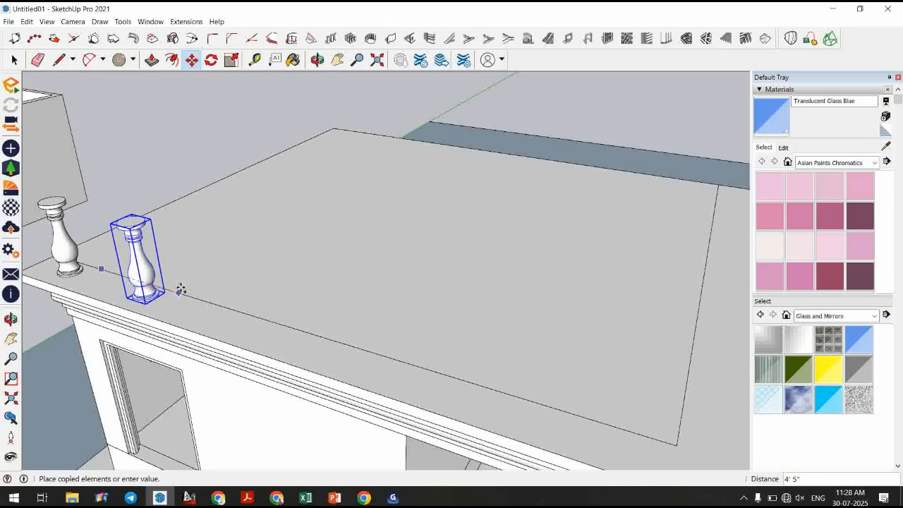
text(3')
key(Return)
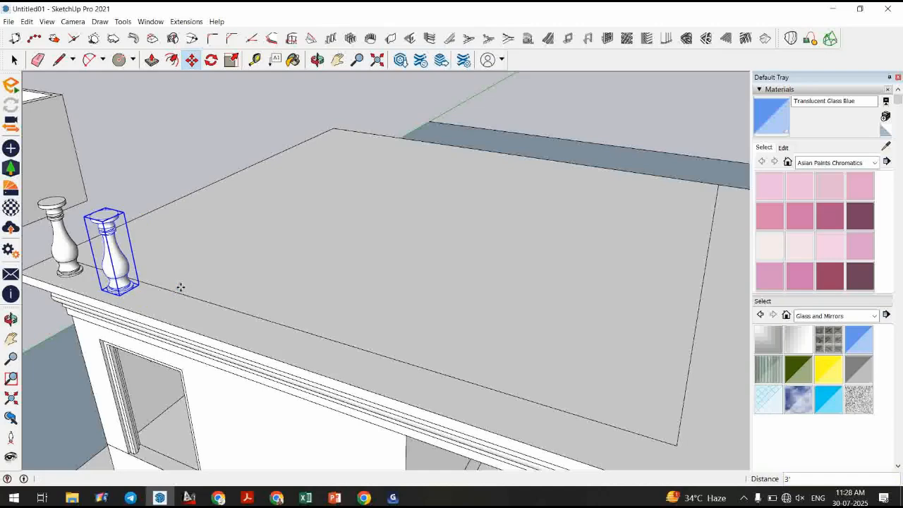
text(8x)
key(Return)
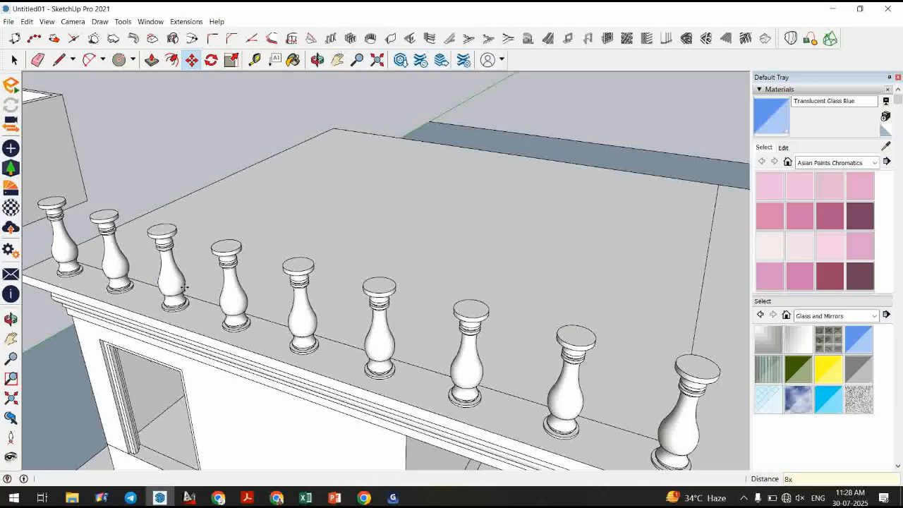
scroll(347, 229, down, 3)
key(space)
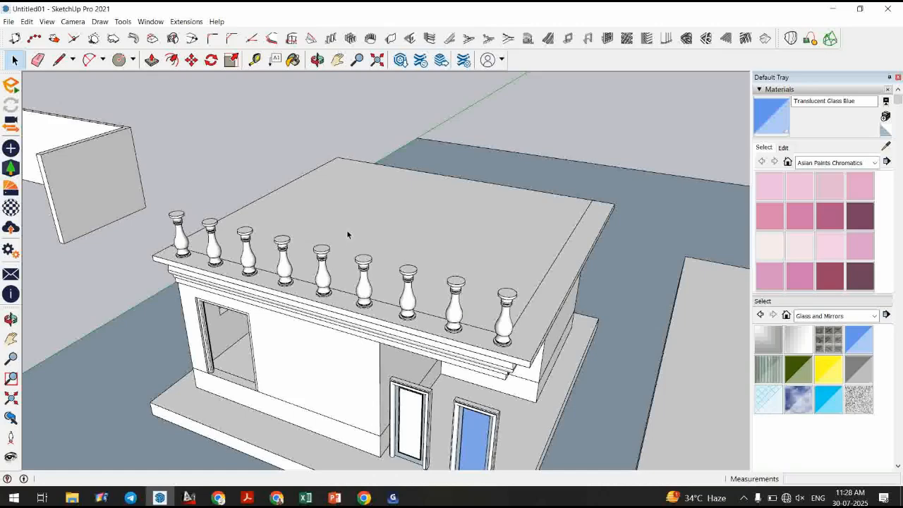
key(ctrl+z)
Select the baluster, copy it 3' along the roof edge and array it into 8 copies.
click(183, 243)
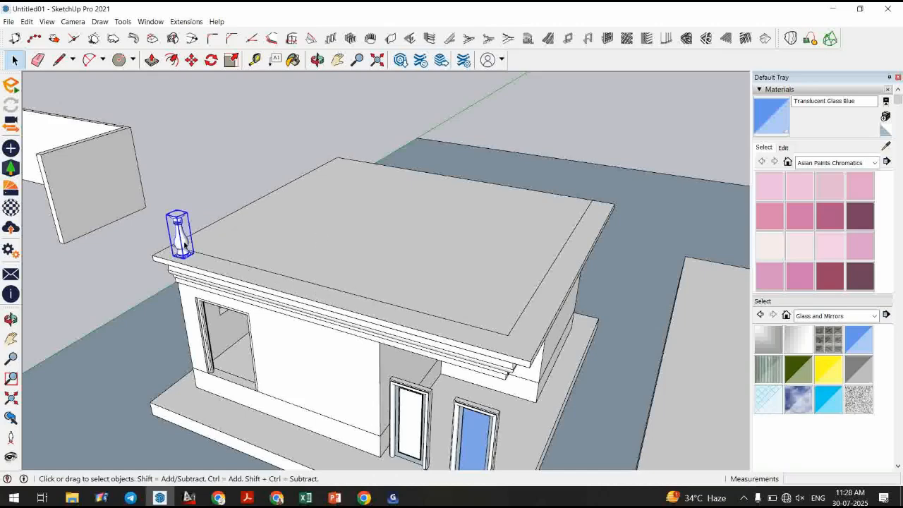
click(191, 60)
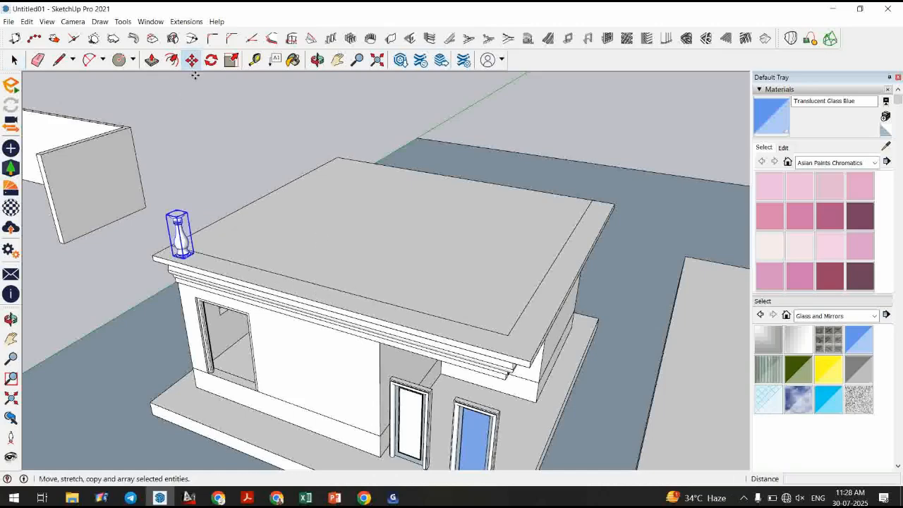
click(207, 254)
key(ctrl)
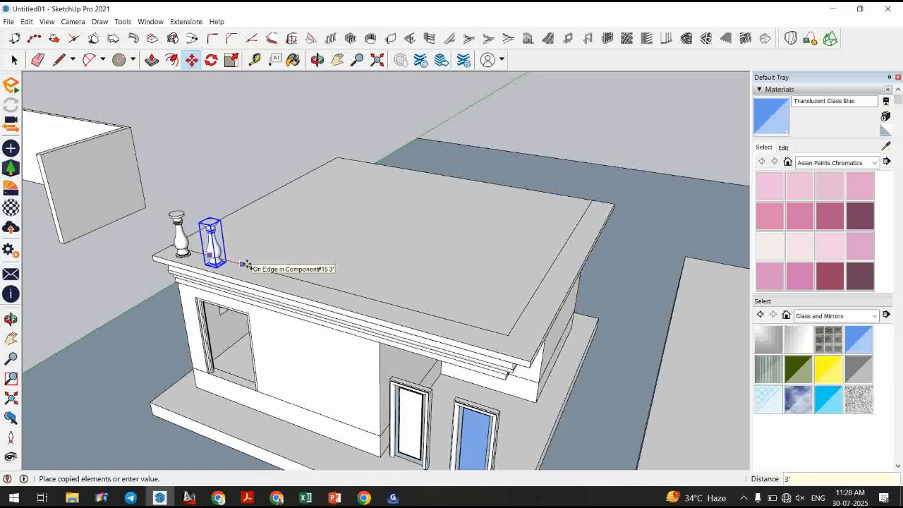
click(246, 264)
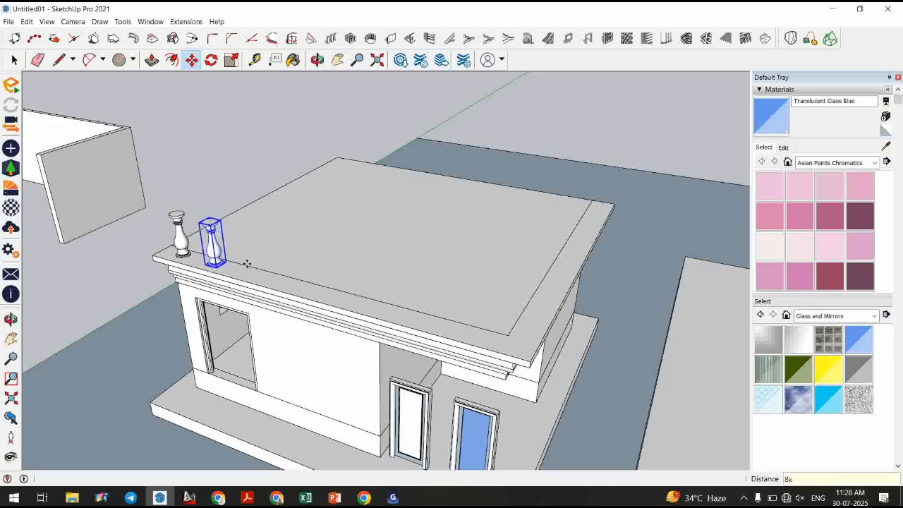
key(Return)
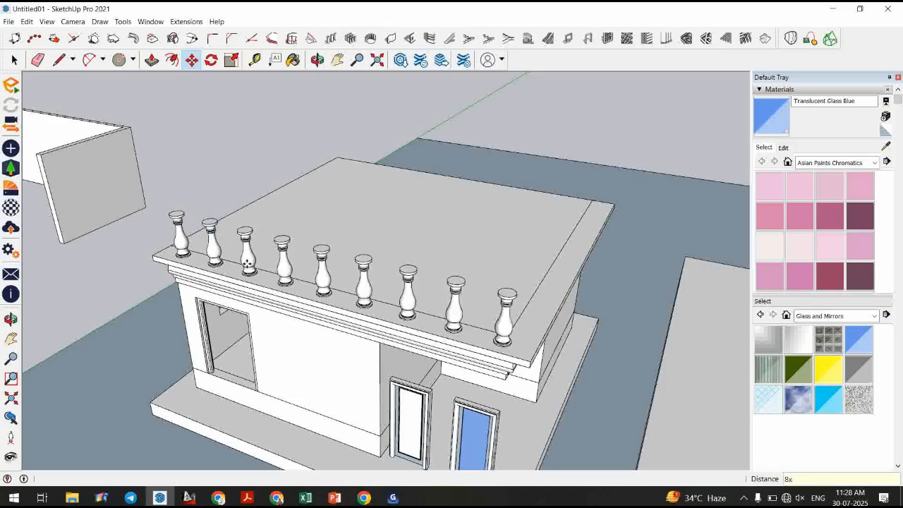
Copy the cornice moulding upward above the balusters, then delete the copy.
key(space)
click(319, 316)
scroll(321, 317, up, 3)
middle_drag(340, 349, 303, 299)
key(m)
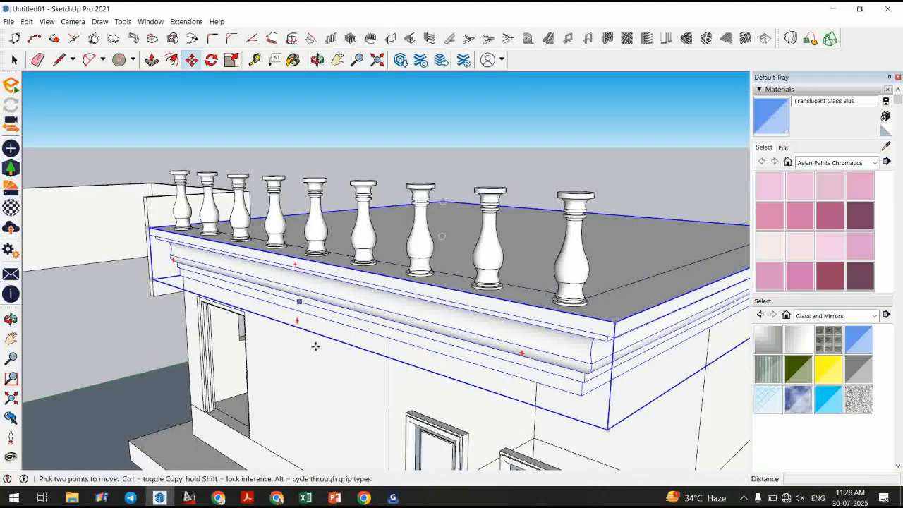
key(ctrl)
click(339, 426)
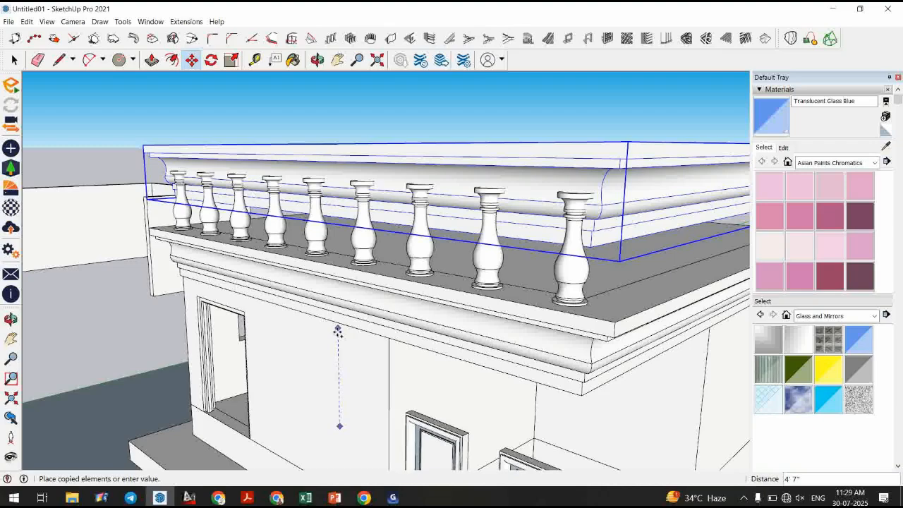
click(335, 388)
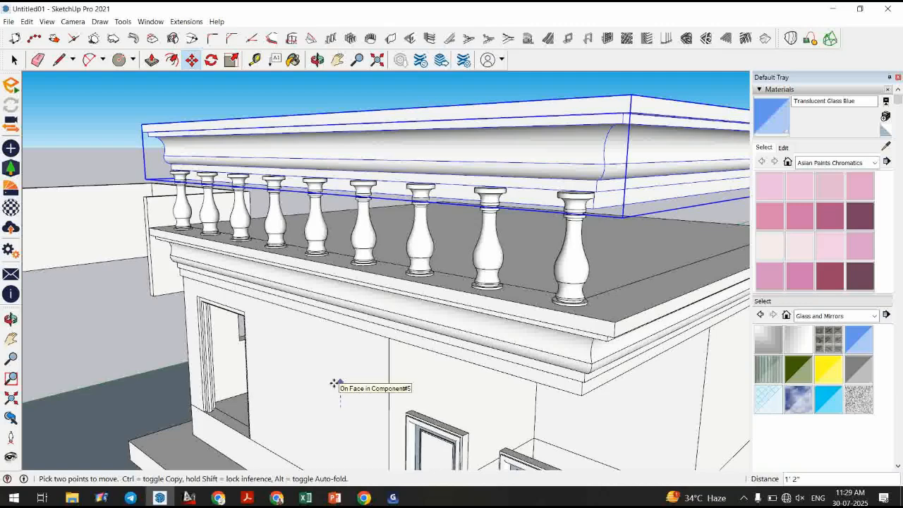
key(space)
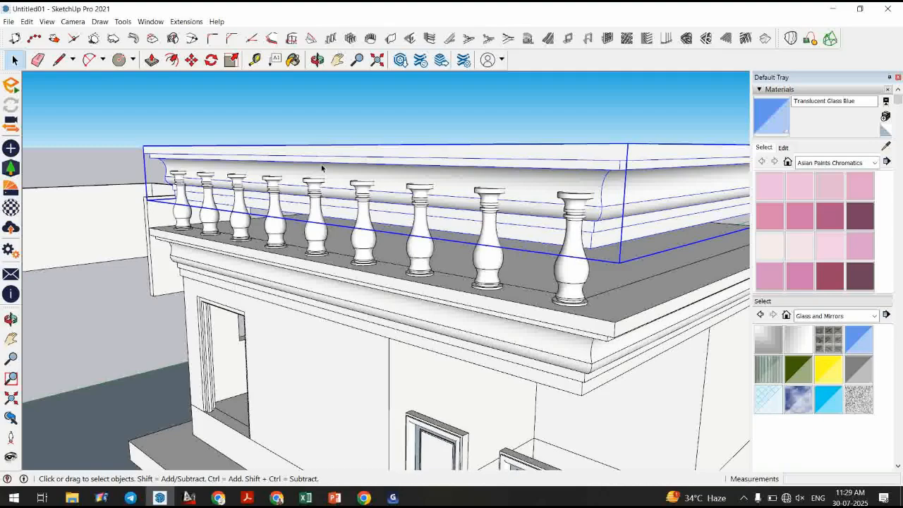
key(Delete)
Draw a large circle with a radius of about 6' 5 1/2" in the middle of the roof slab.
middle_drag(322, 168, 418, 327)
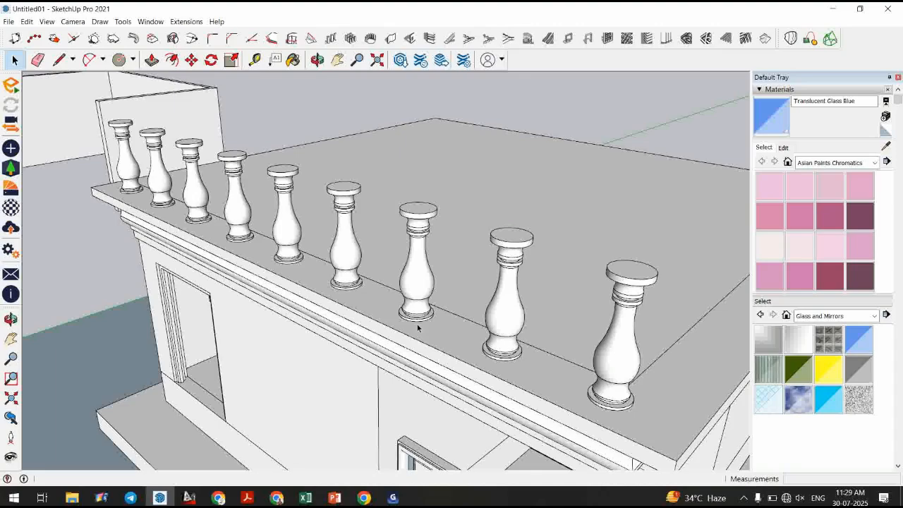
middle_drag(417, 324, 442, 258)
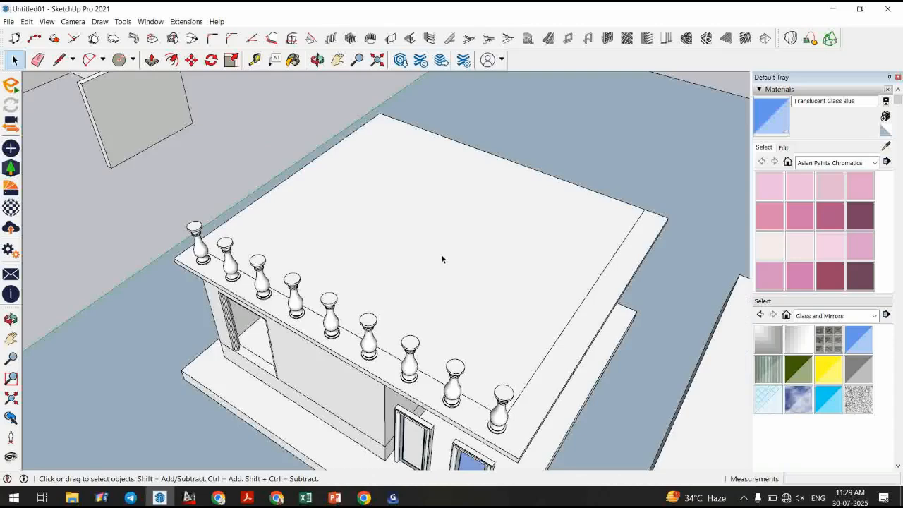
scroll(442, 259, up, 3)
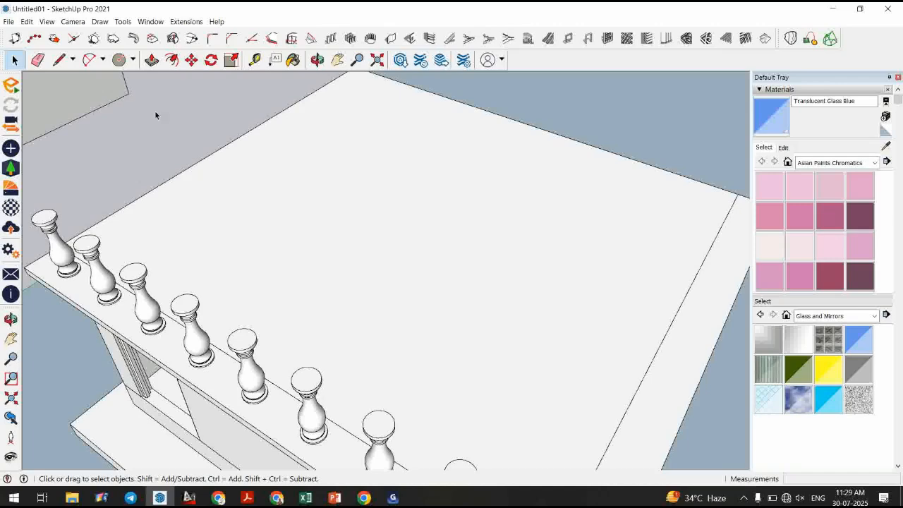
click(119, 59)
click(397, 231)
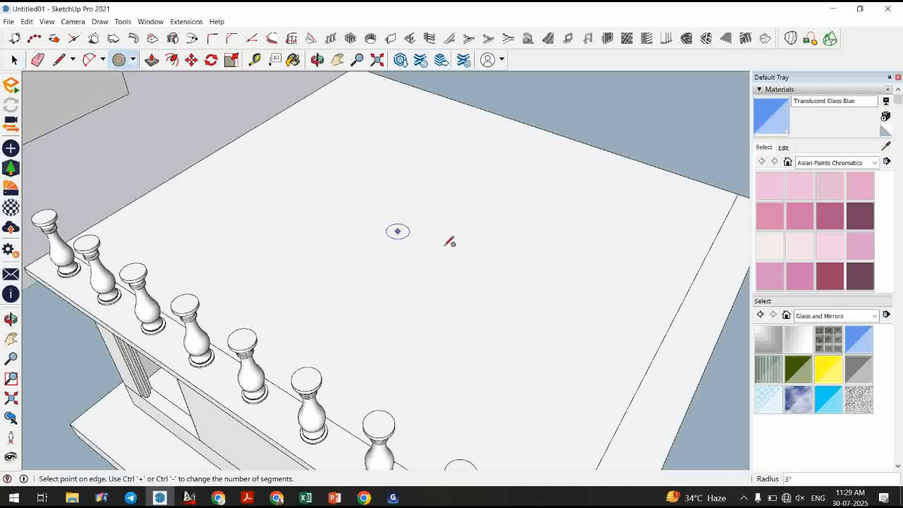
click(510, 282)
key(space)
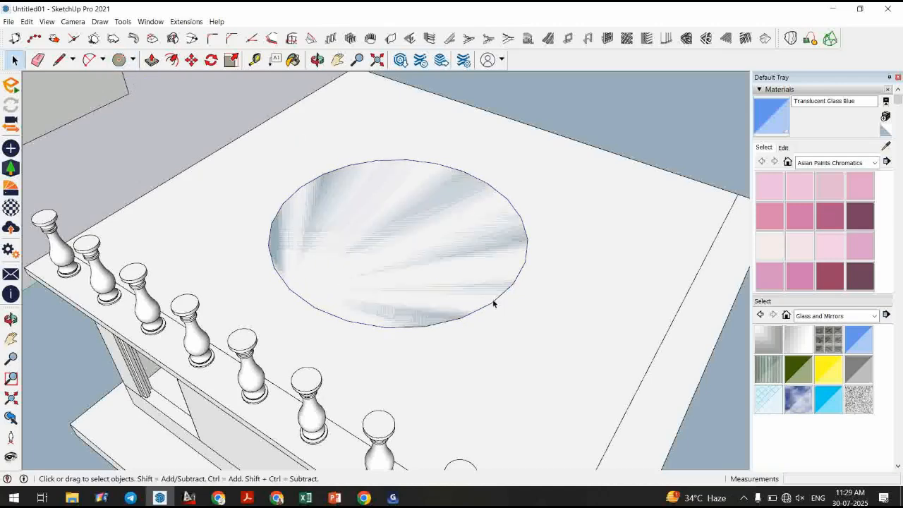
Select the circle's edge and set its number of segments to 75.
click(507, 203)
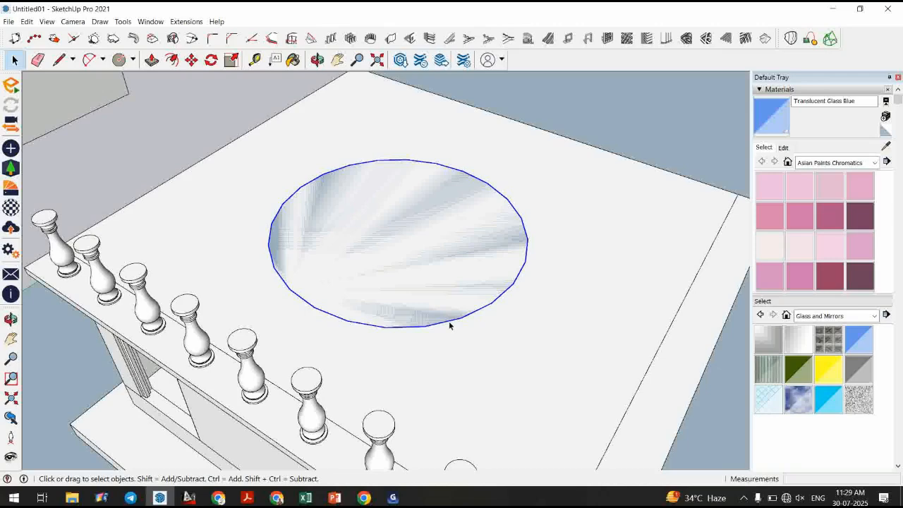
click(508, 197)
click(512, 222)
scroll(511, 226, up, 3)
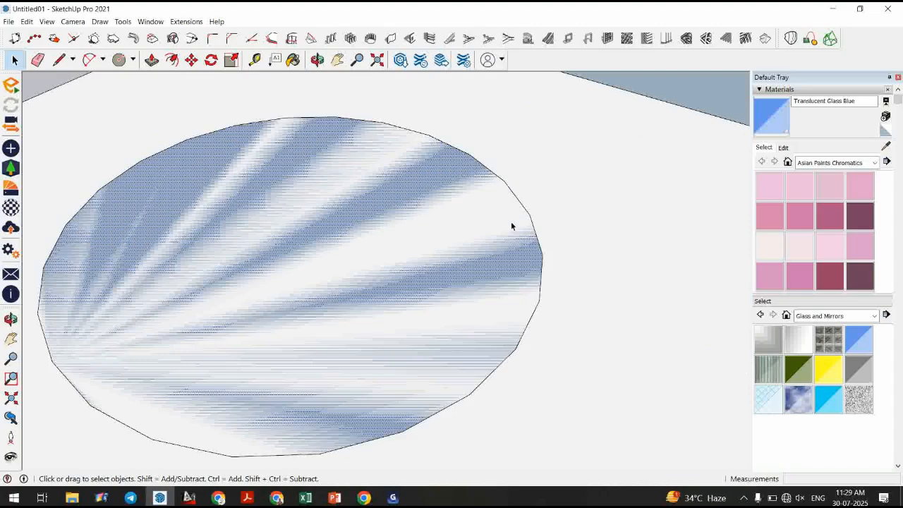
click(523, 211)
scroll(860, 267, down, 2)
scroll(860, 271, down, 1)
scroll(900, 240, down, 12)
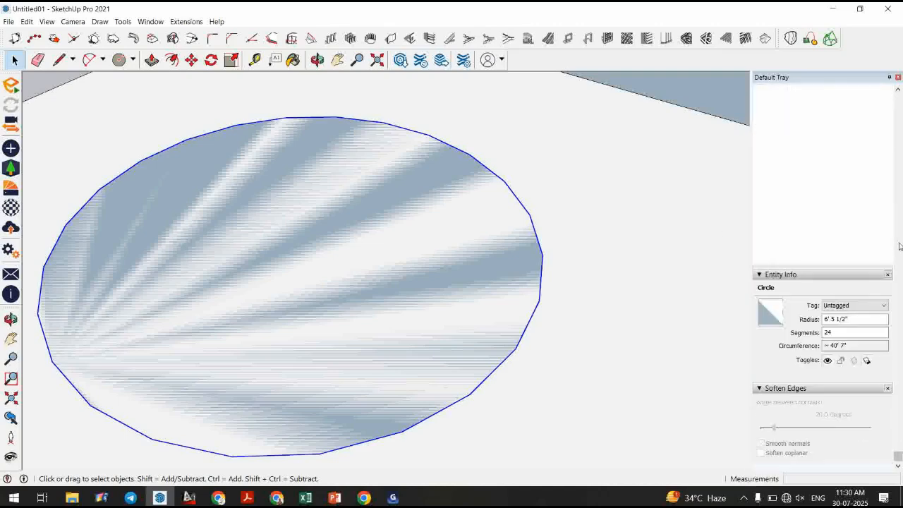
click(825, 332)
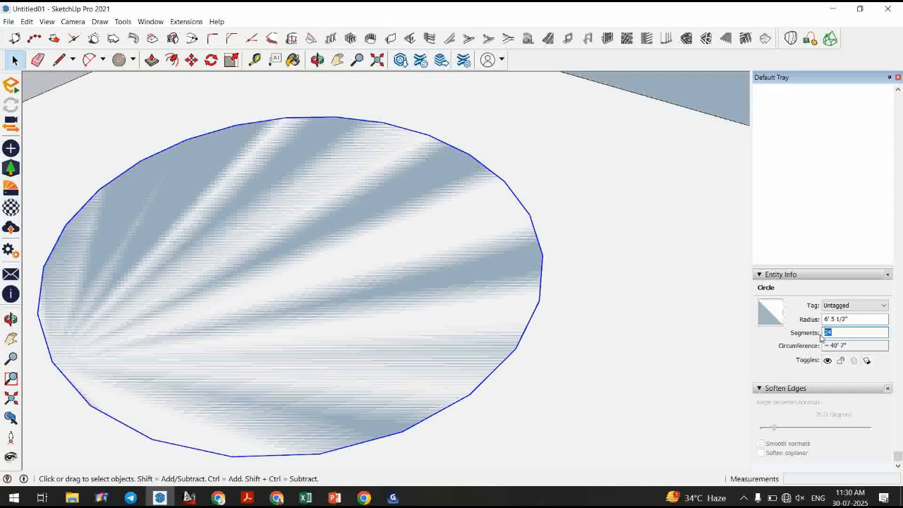
text(7)
key(Return)
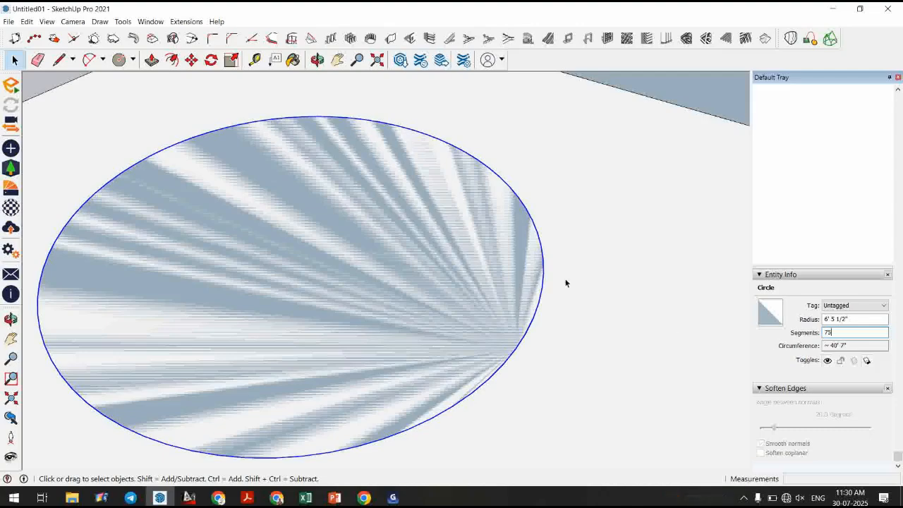
Draw a radius line from the circle's edge to its centre and a vertical line up from the centre.
scroll(624, 304, down, 5)
mouse_move(443, 342)
middle_down()
mouse_move(568, 328)
mouse_move(467, 275)
middle_up()
key(l)
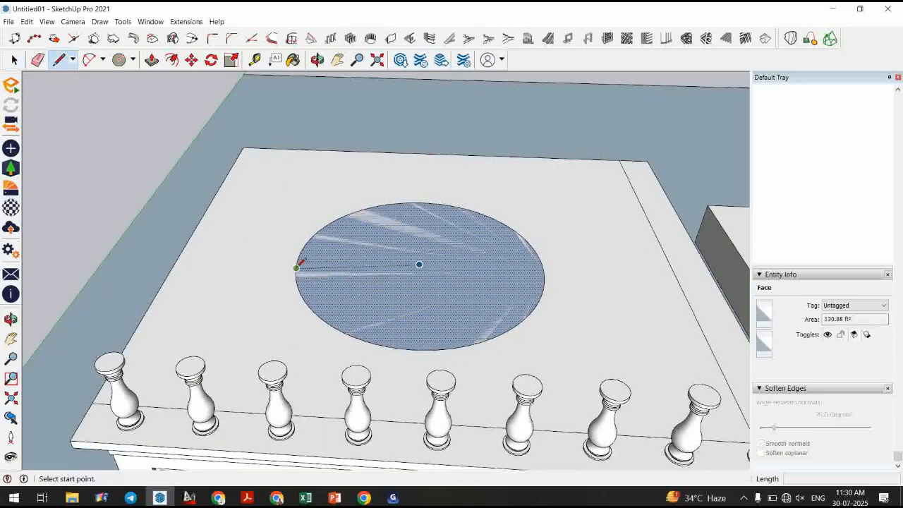
click(296, 268)
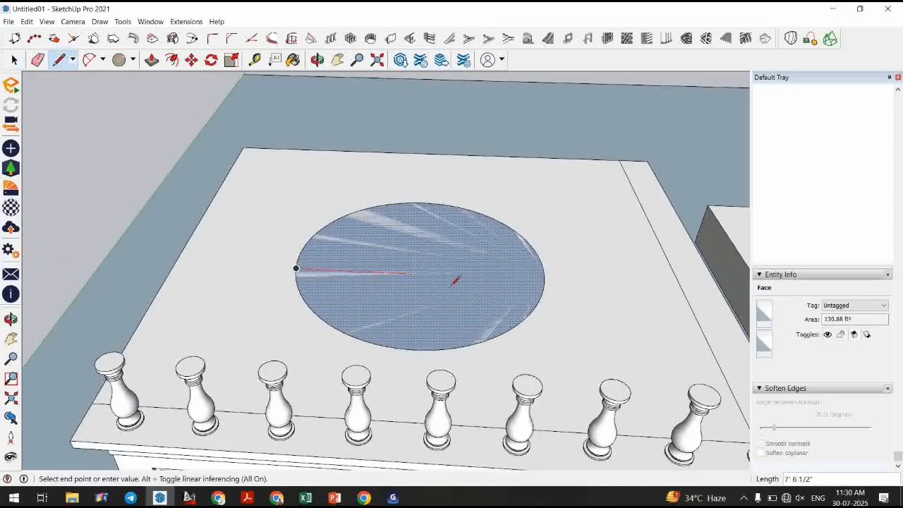
click(420, 264)
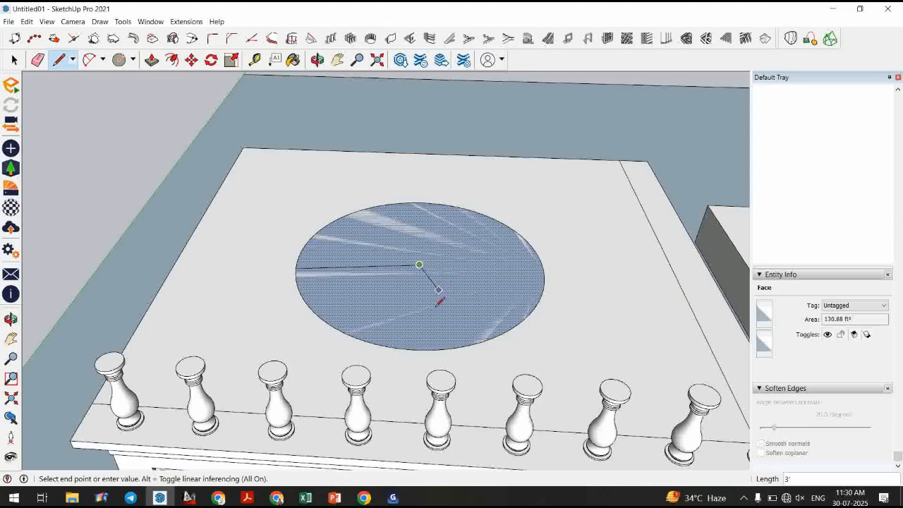
middle_drag(413, 343, 413, 216)
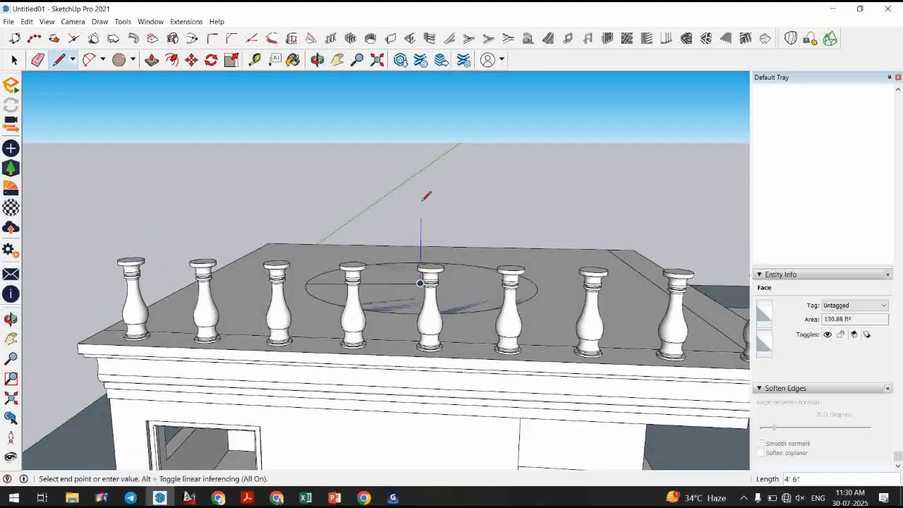
click(423, 143)
middle_drag(423, 144, 412, 251)
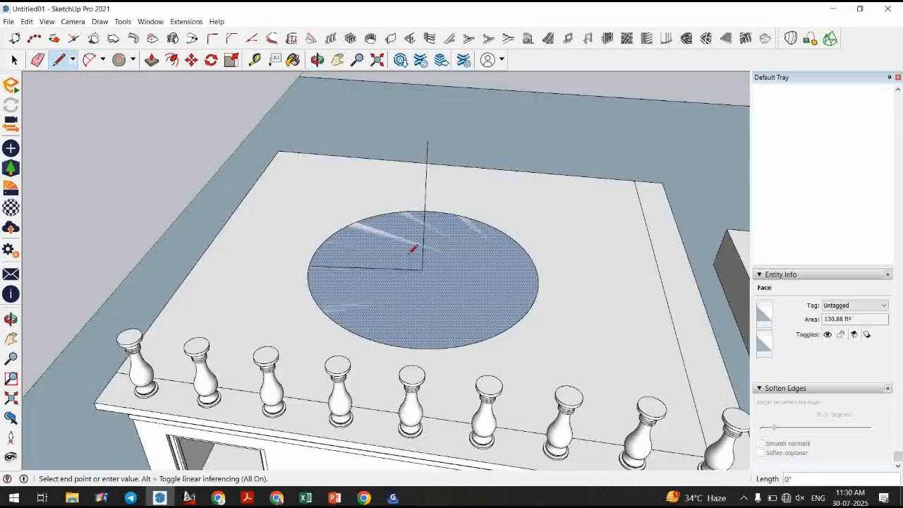
key(Escape)
Draw a vertical line up from the circle's edge and join its top to the centre line, forming a vertical profile face.
scroll(416, 204, up, 3)
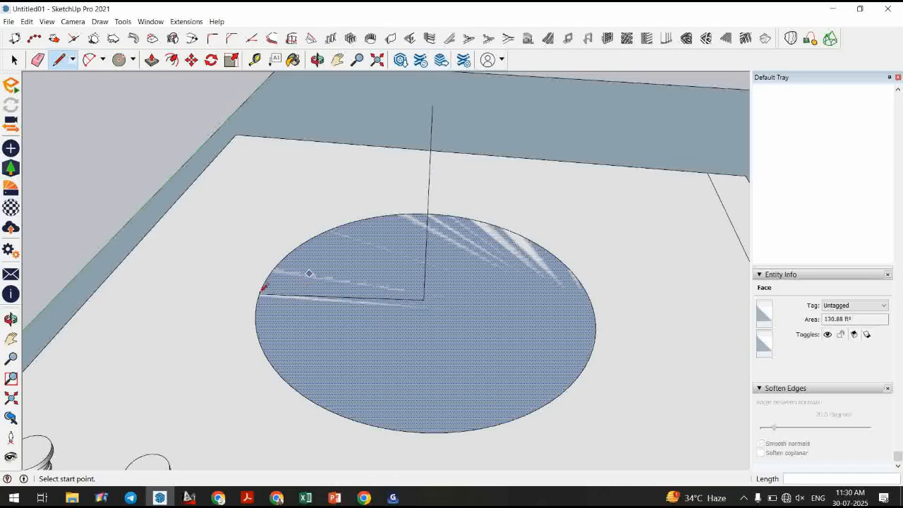
click(260, 292)
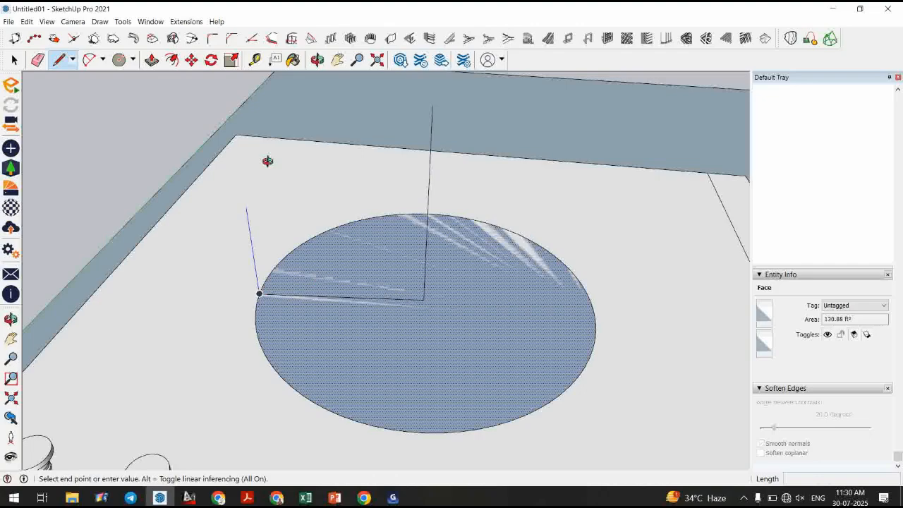
mouse_move(267, 161)
middle_down()
mouse_move(268, 101)
mouse_move(262, 122)
middle_up()
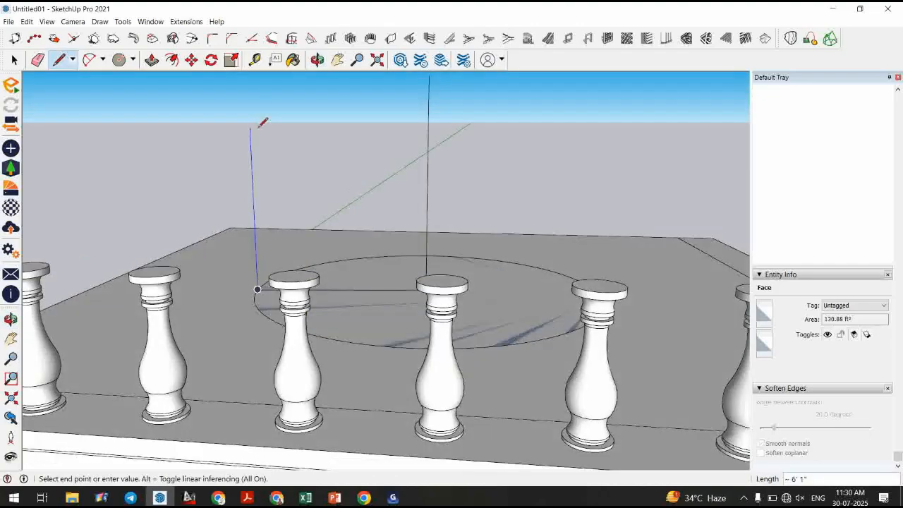
mouse_move(264, 115)
middle_down()
mouse_move(302, 312)
mouse_move(277, 131)
middle_up()
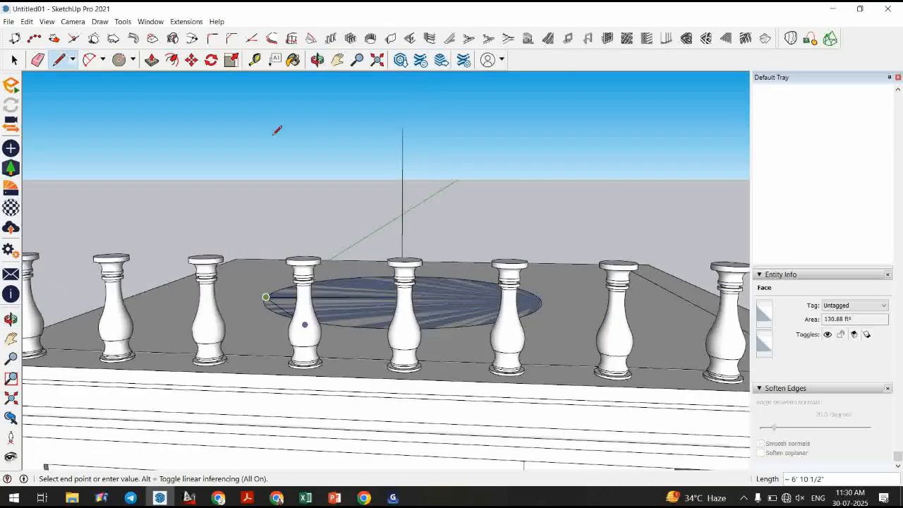
click(403, 127)
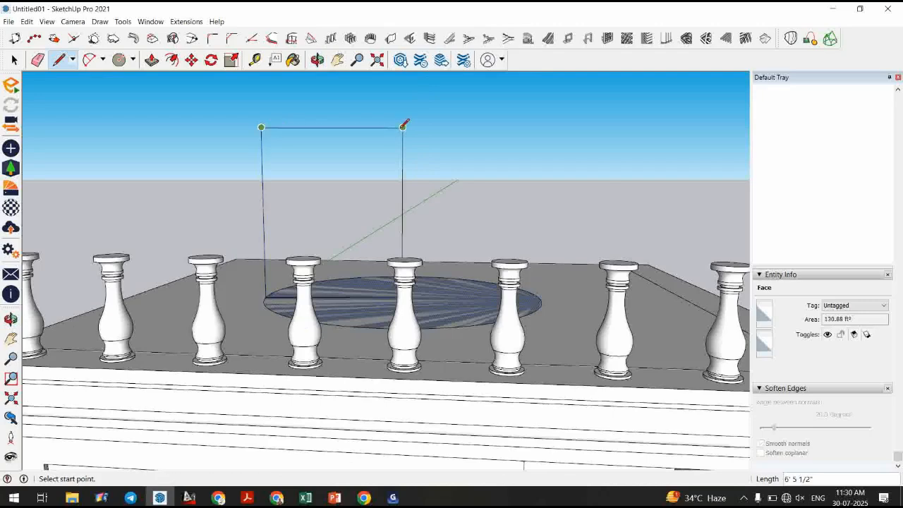
key(space)
middle_drag(403, 124, 372, 206)
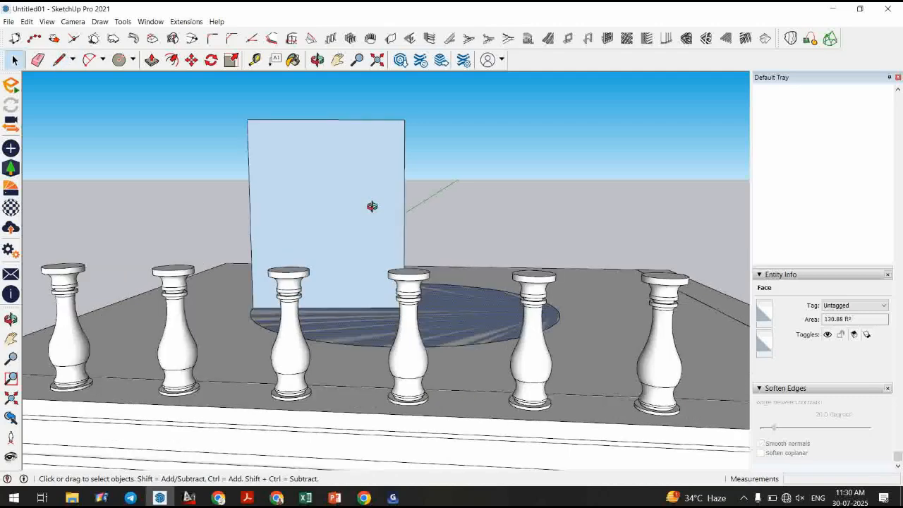
middle_drag(372, 206, 314, 355)
scroll(314, 355, up, 3)
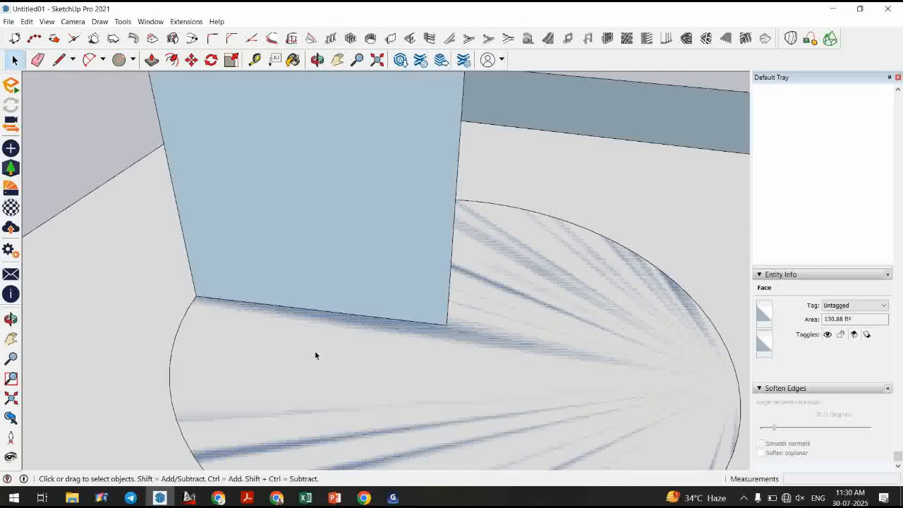
Draw a small arc at the lower left of the vertical profile face, starting from its left edge.
scroll(316, 355, down, 4)
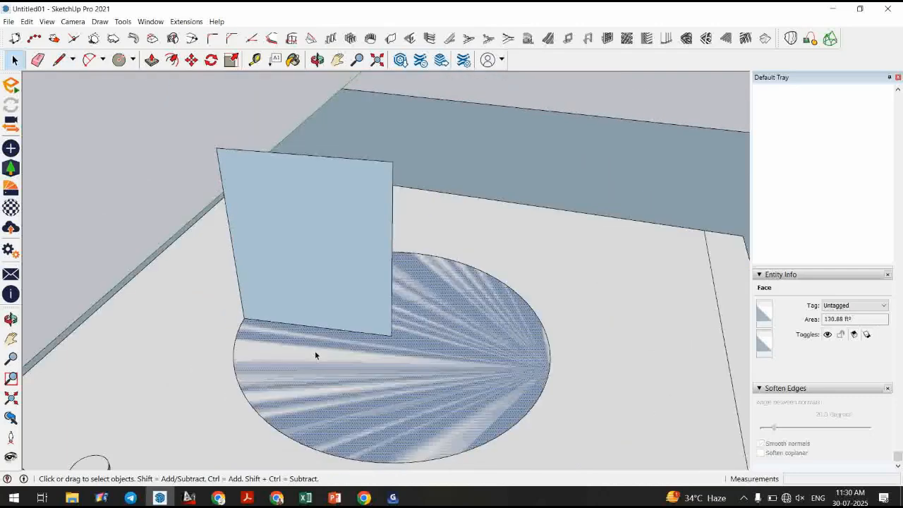
scroll(324, 276, down, 2)
scroll(324, 275, up, 2)
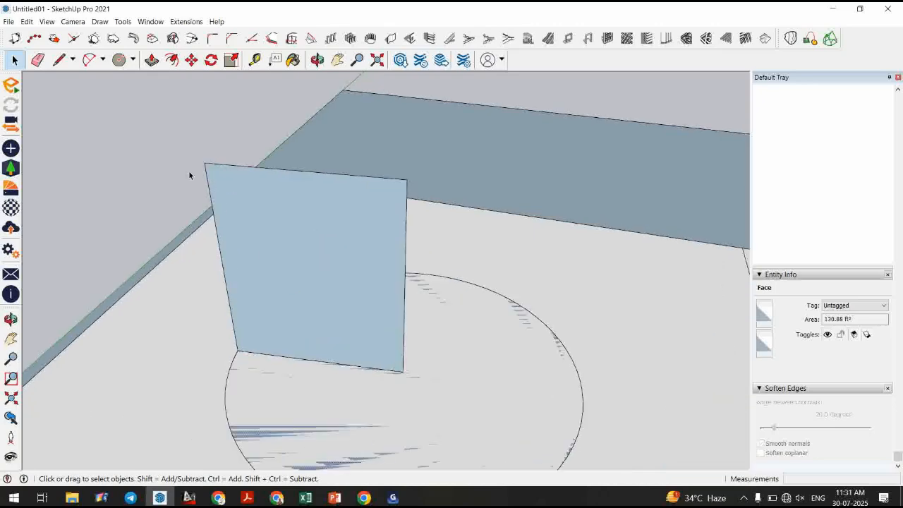
click(89, 61)
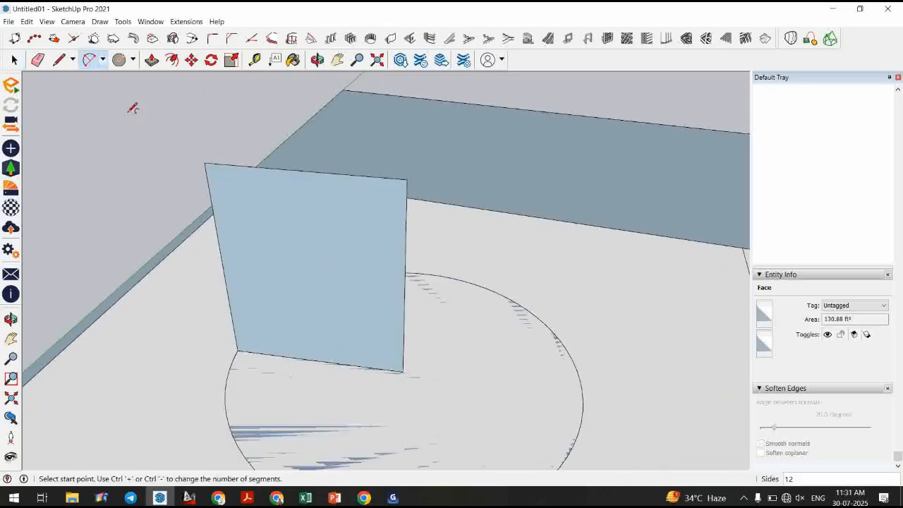
click(232, 325)
scroll(275, 317, up, 2)
click(279, 313)
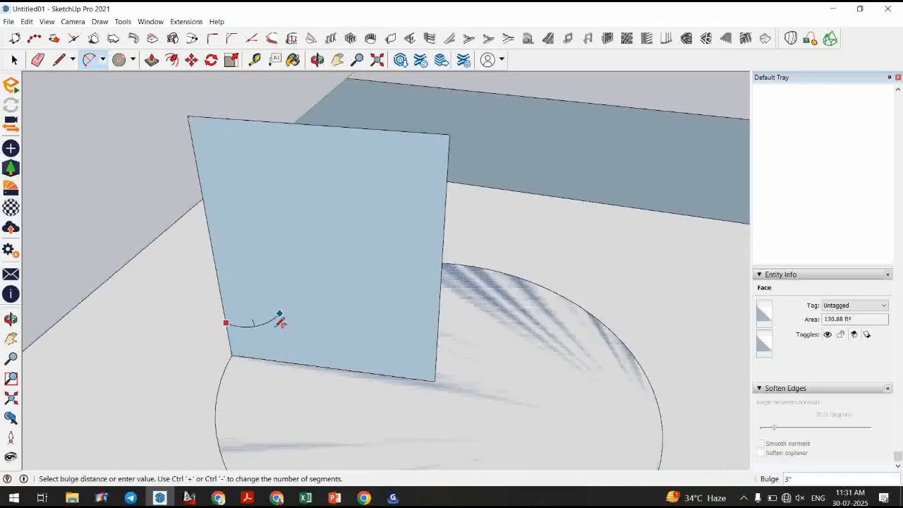
click(282, 327)
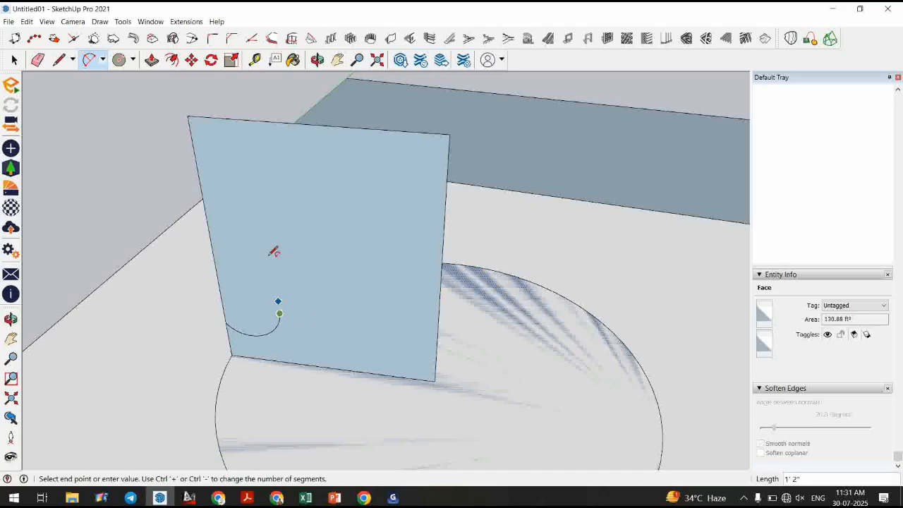
Continue with a large arc sweeping up from the small arc toward the top of the profile face.
click(386, 204)
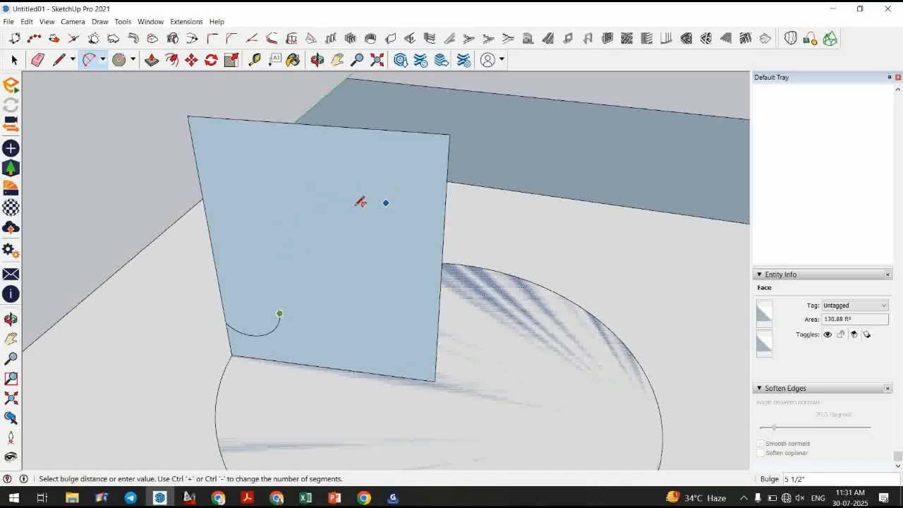
click(340, 203)
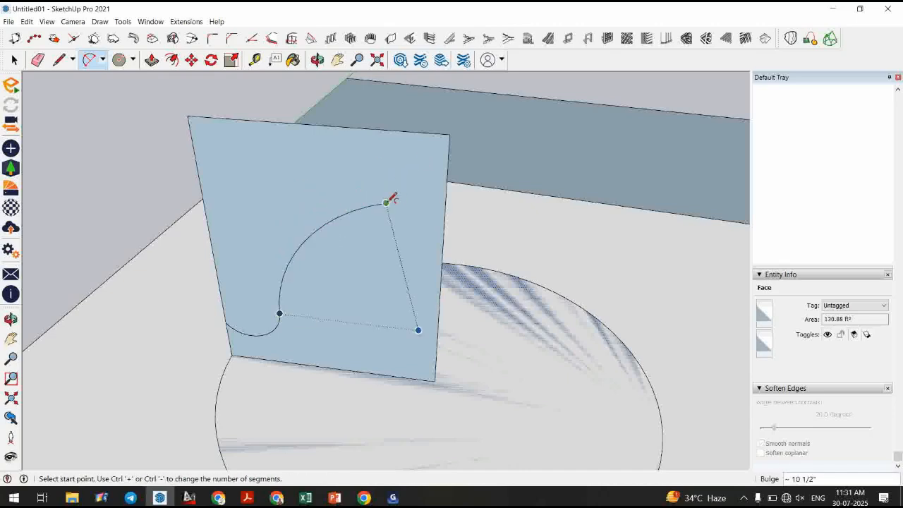
scroll(416, 185, up, 4)
click(382, 128)
scroll(417, 152, up, 4)
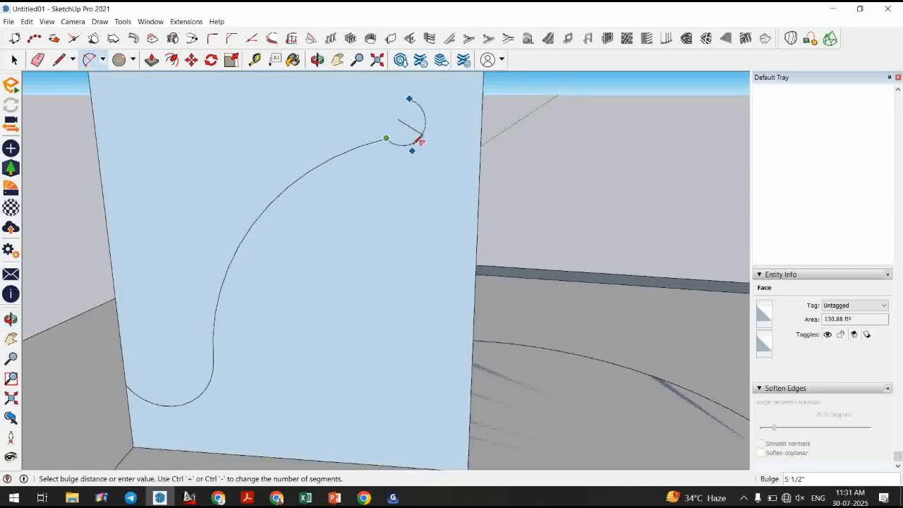
key(Escape)
Draw short lines forming a small step at the top end of the large arc.
key(l)
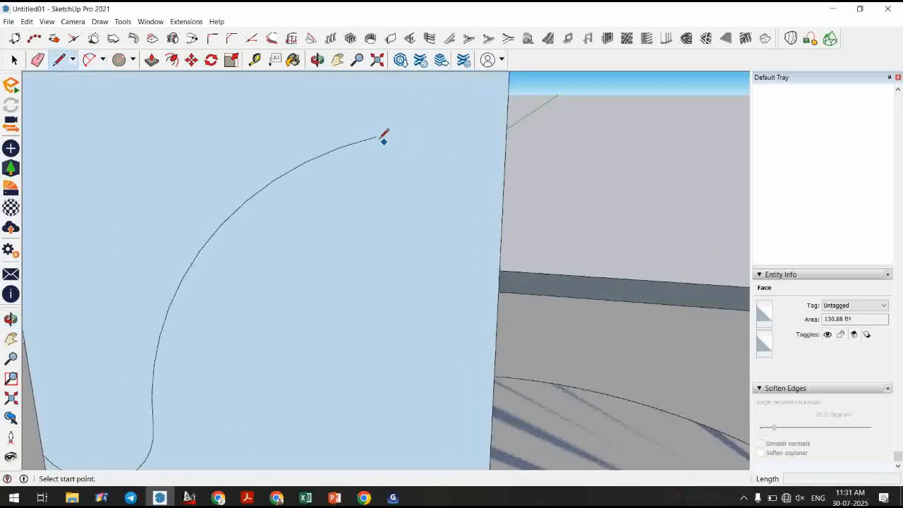
click(378, 136)
click(377, 126)
click(411, 126)
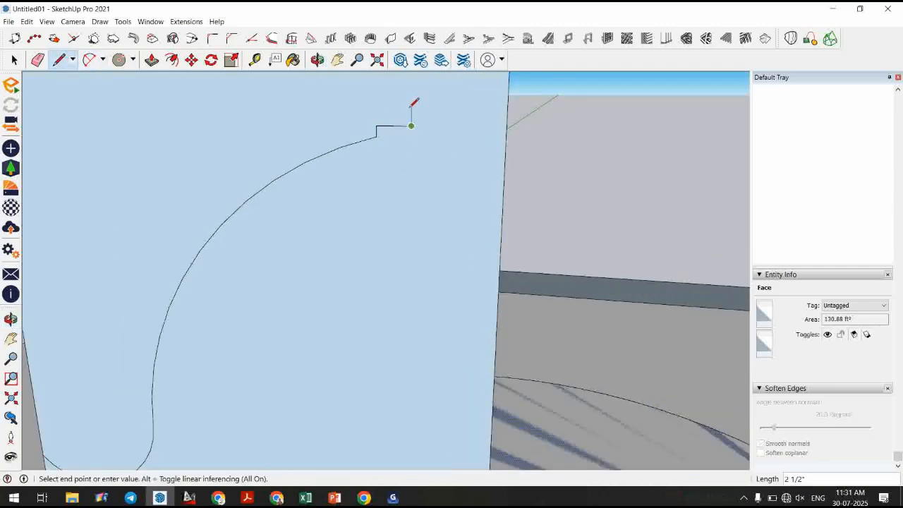
scroll(413, 260, down, 3)
scroll(411, 161, up, 2)
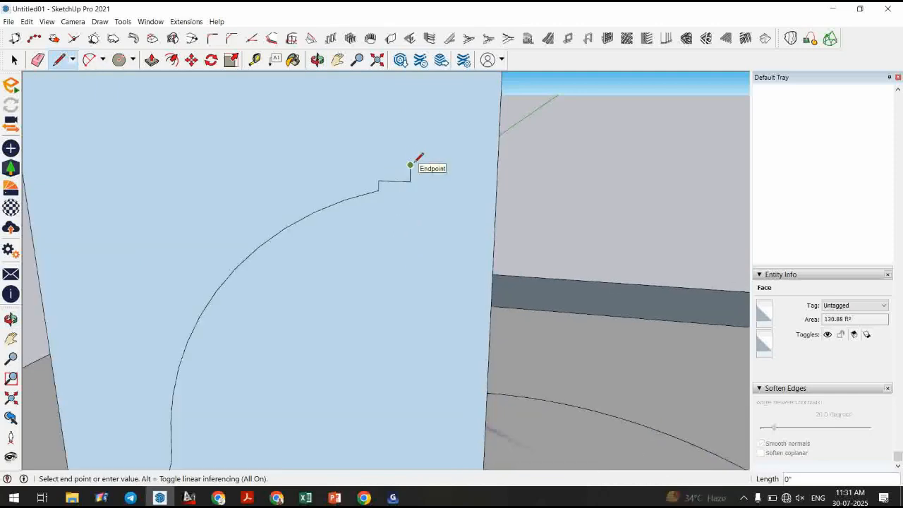
key(Escape)
Draw a small convex arc above the step at the top of the profile curve.
click(88, 60)
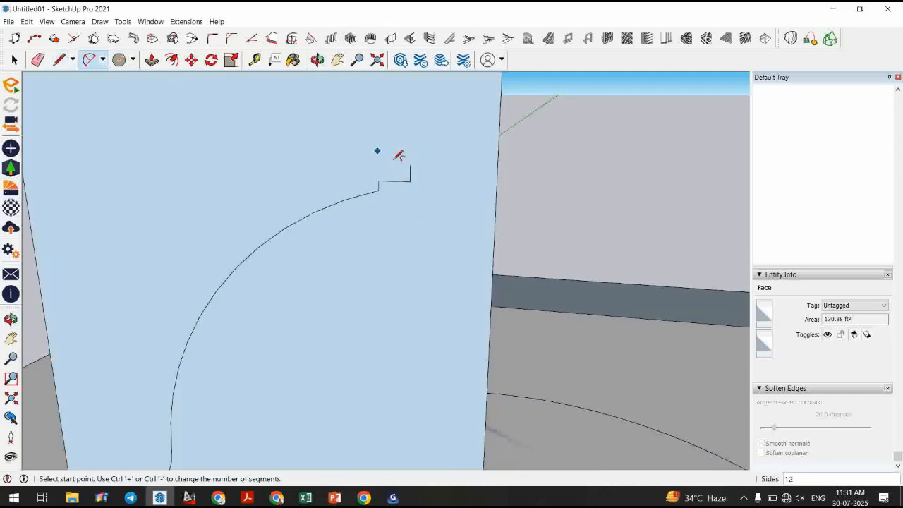
middle_drag(414, 164, 399, 139)
click(411, 129)
scroll(403, 159, down, 3)
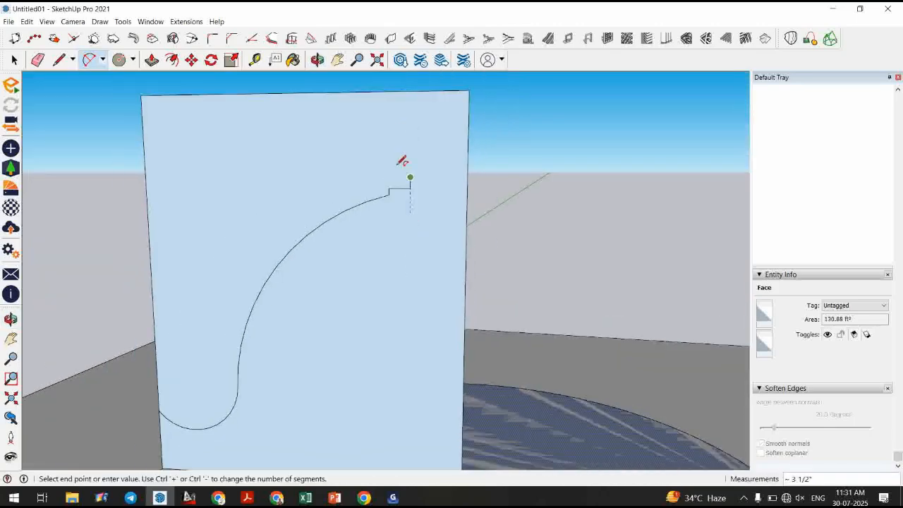
scroll(391, 143, up, 3)
click(387, 145)
click(424, 160)
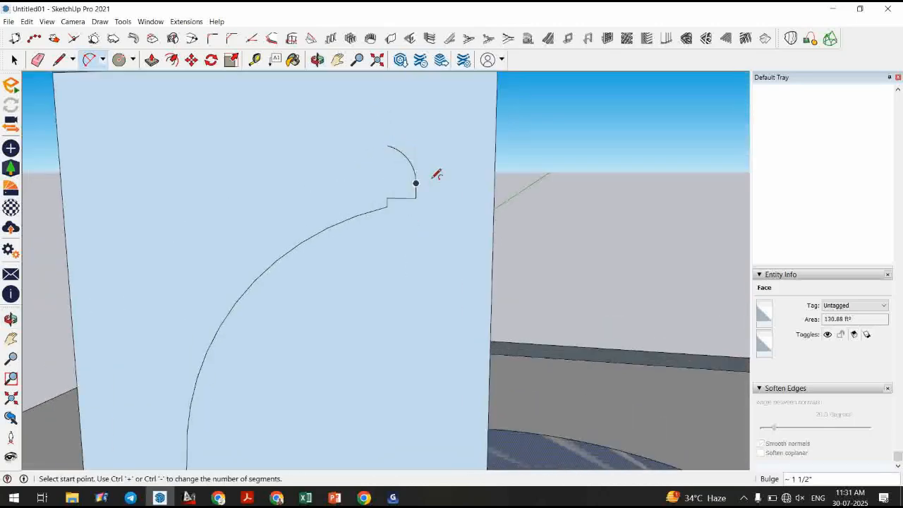
Draw more short stepped lines above the convex arc, continuing the cornice-like profile upward.
key(l)
click(387, 145)
click(388, 133)
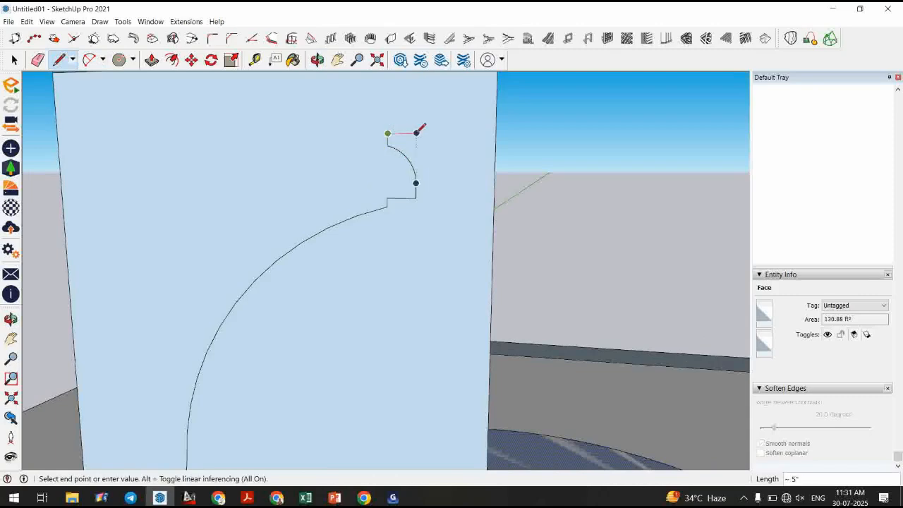
click(416, 133)
click(417, 121)
scroll(409, 112, down, 3)
scroll(412, 141, up, 2)
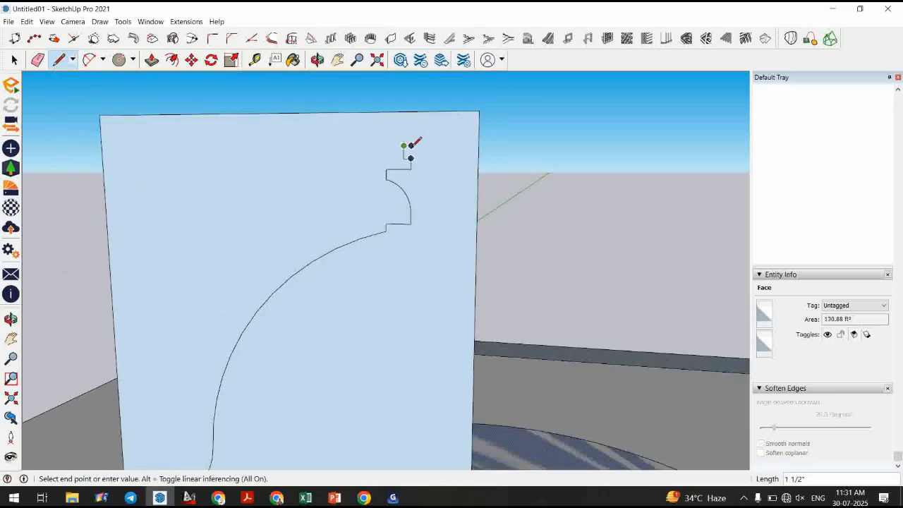
click(411, 145)
click(412, 133)
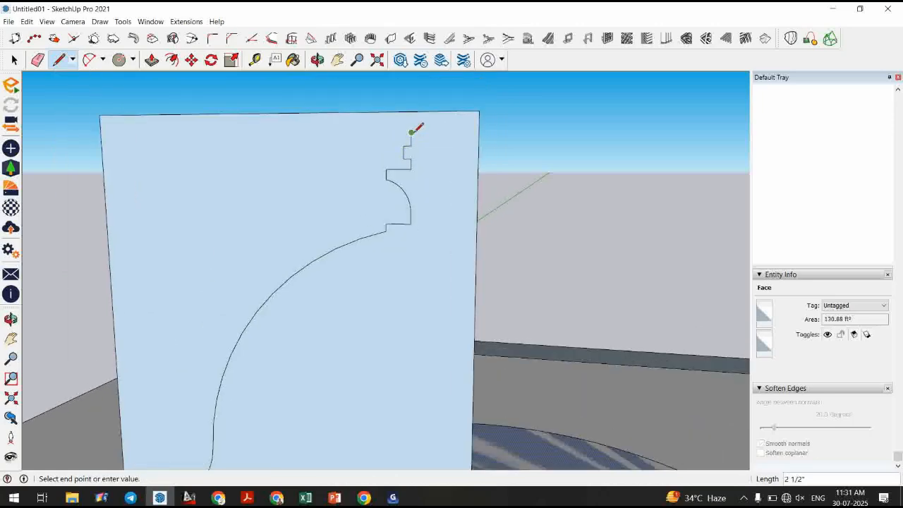
click(451, 110)
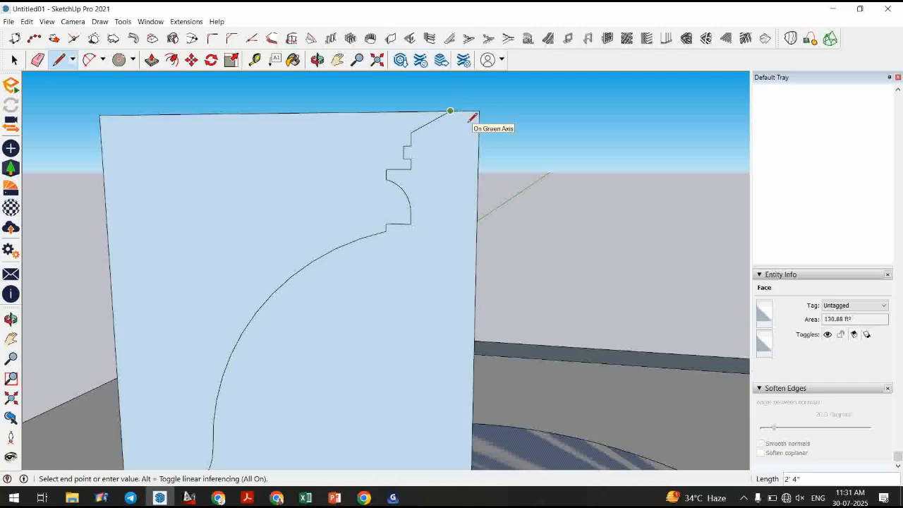
key(space)
scroll(445, 134, up, 2)
key(e)
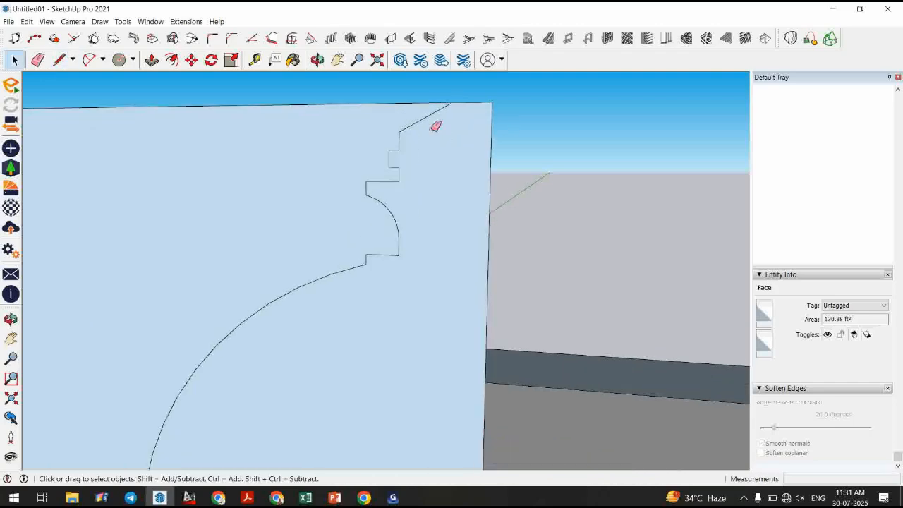
click(426, 116)
Draw a concave arc from the top step up to the profile face's top edge.
click(89, 59)
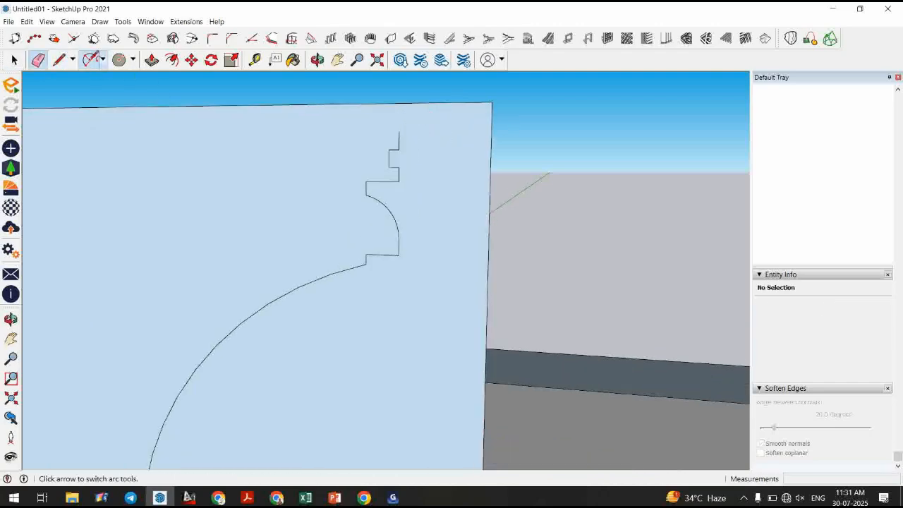
click(399, 132)
click(445, 102)
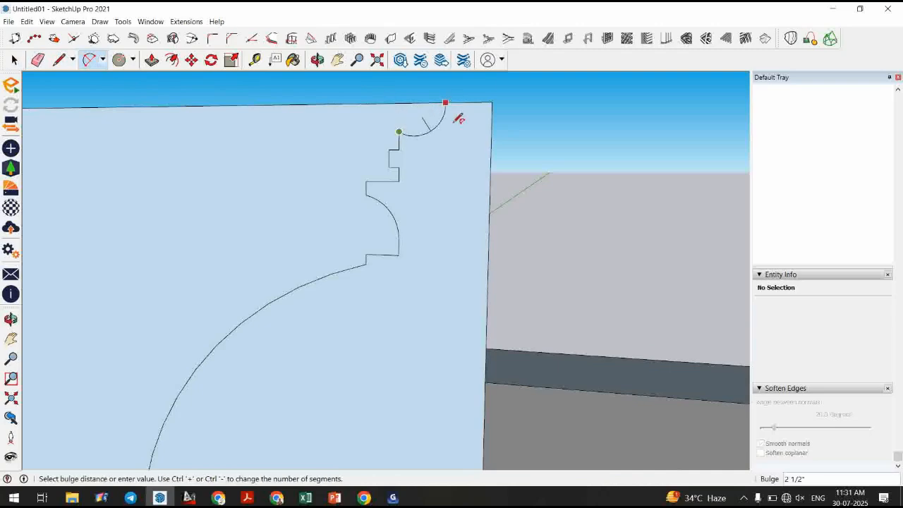
click(446, 138)
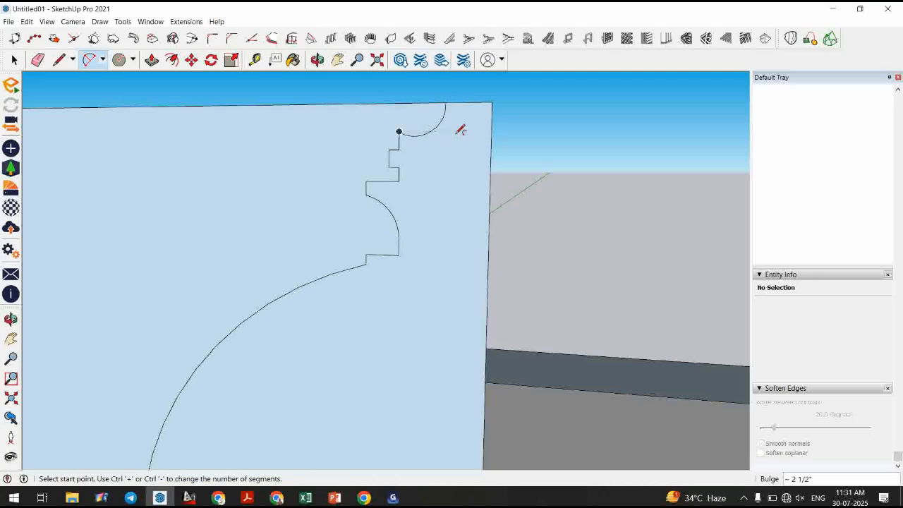
scroll(451, 162, down, 2)
key(space)
scroll(451, 163, down, 3)
middle_drag(438, 183, 378, 266)
key(e)
mouse_move(308, 134)
mouse_down()
mouse_move(302, 125)
mouse_move(280, 141)
mouse_up()
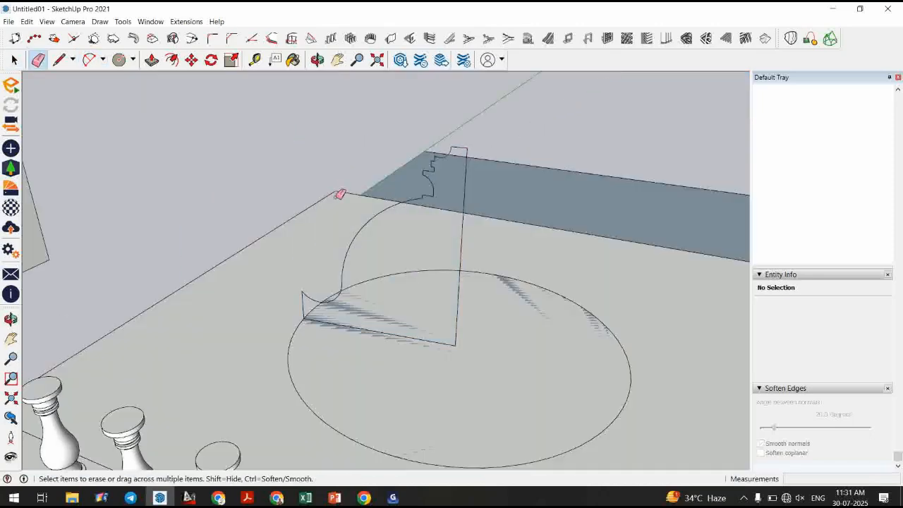
key(ctrl+z)
Draw a short vertical line from the top of the profile curve up past the face's top edge.
scroll(394, 257, up, 3)
middle_drag(412, 282, 432, 318)
key(space)
click(461, 221)
scroll(484, 155, up, 4)
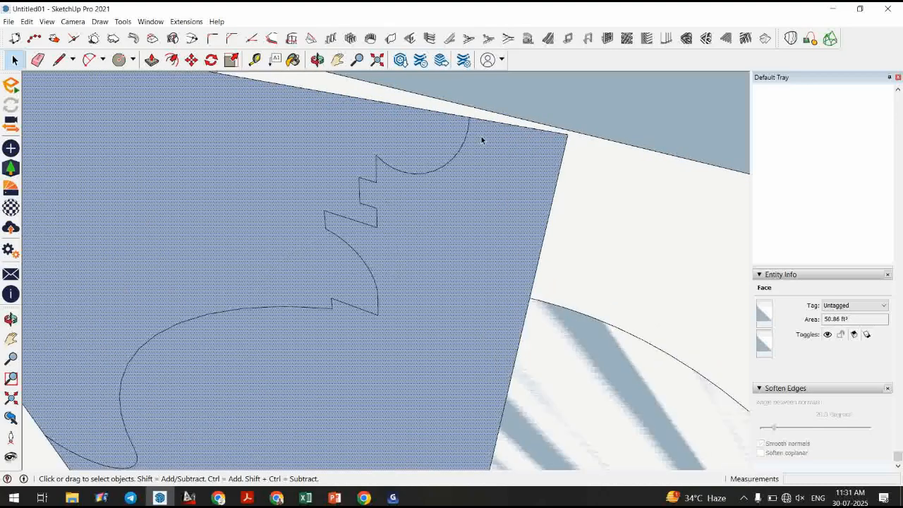
key(l)
click(468, 118)
middle_drag(470, 120, 454, 189)
scroll(449, 194, down, 2)
scroll(458, 103, up, 1)
click(458, 95)
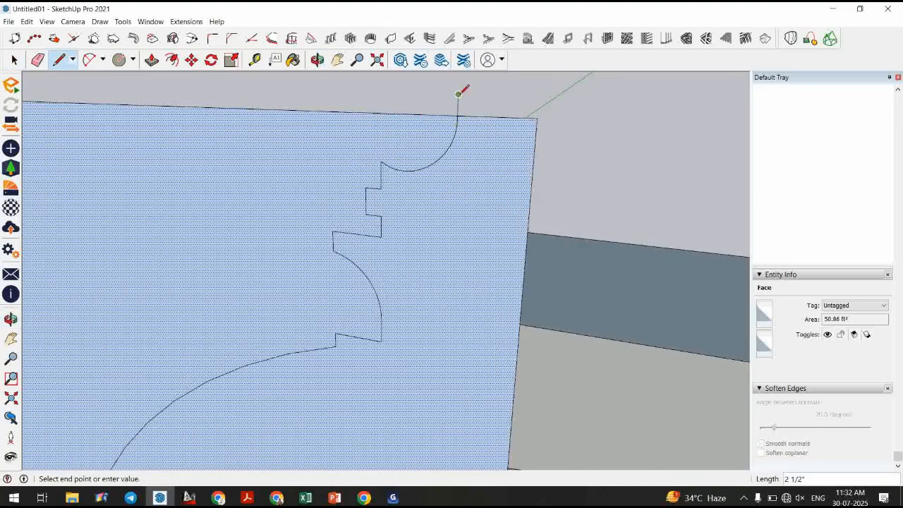
key(space)
Draw a short line joining the bottom end of the curve to the face's left edge.
scroll(471, 143, down, 4)
scroll(268, 373, up, 5)
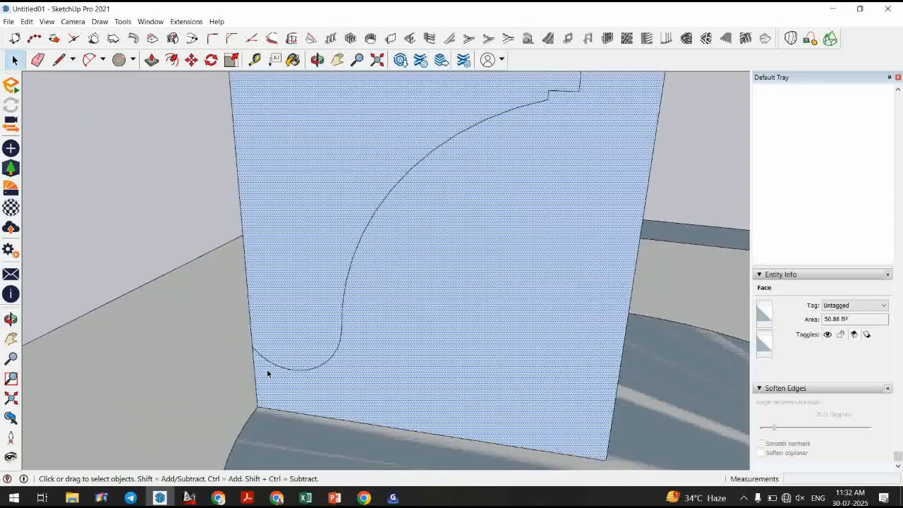
key(l)
click(242, 342)
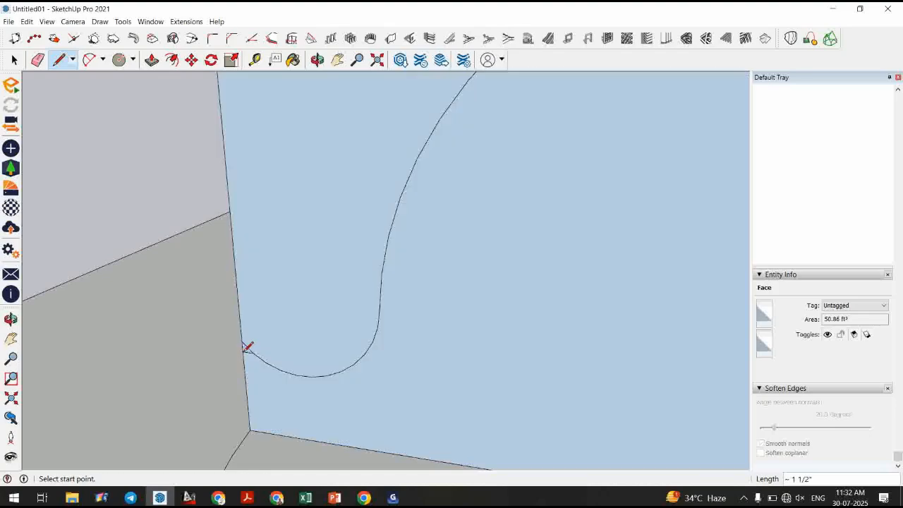
click(251, 352)
key(space)
Erase the profile face's left edge.
key(e)
click(244, 345)
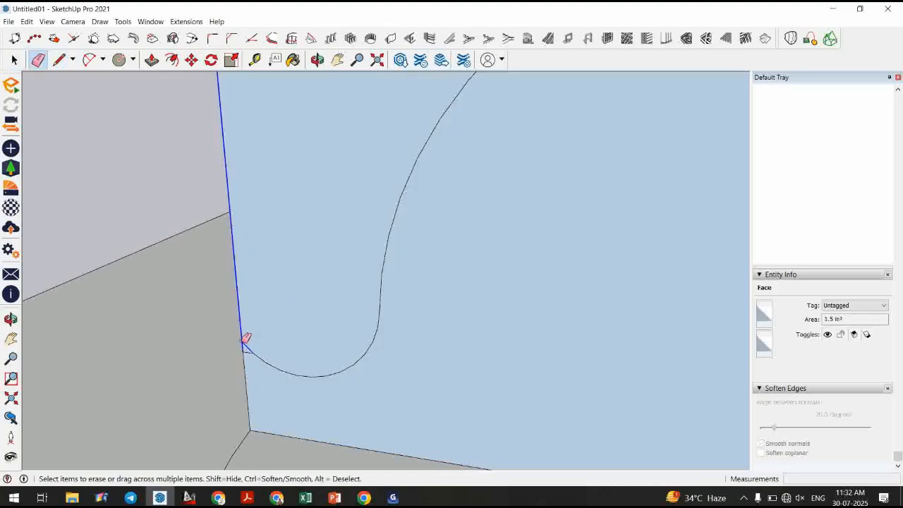
scroll(247, 342, down, 3)
Redraw lines along the right and bottom sides of the profile to close the shape.
key(l)
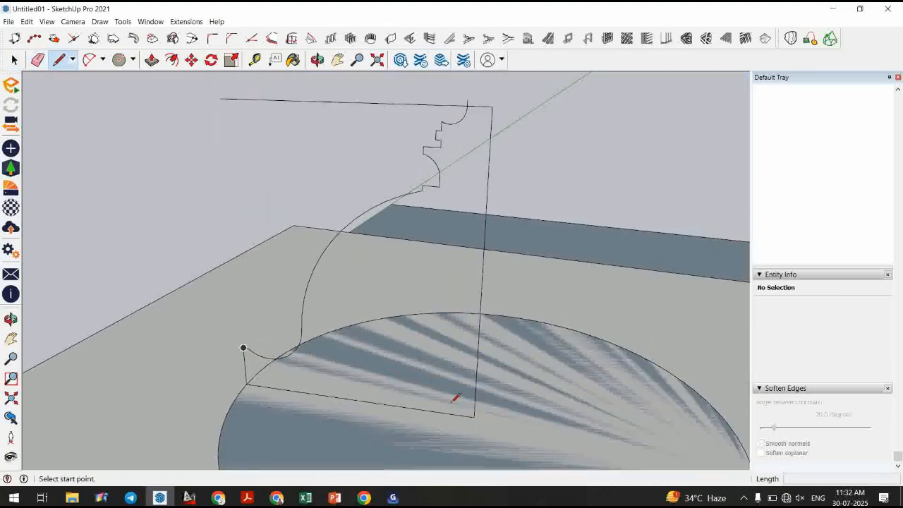
click(477, 408)
click(492, 108)
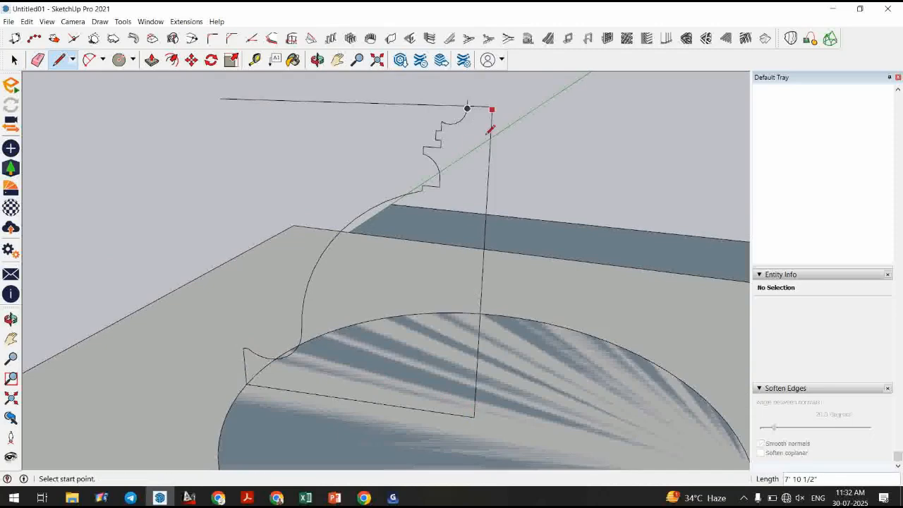
middle_drag(496, 105, 467, 239)
click(251, 372)
click(468, 417)
key(space)
scroll(407, 266, down, 2)
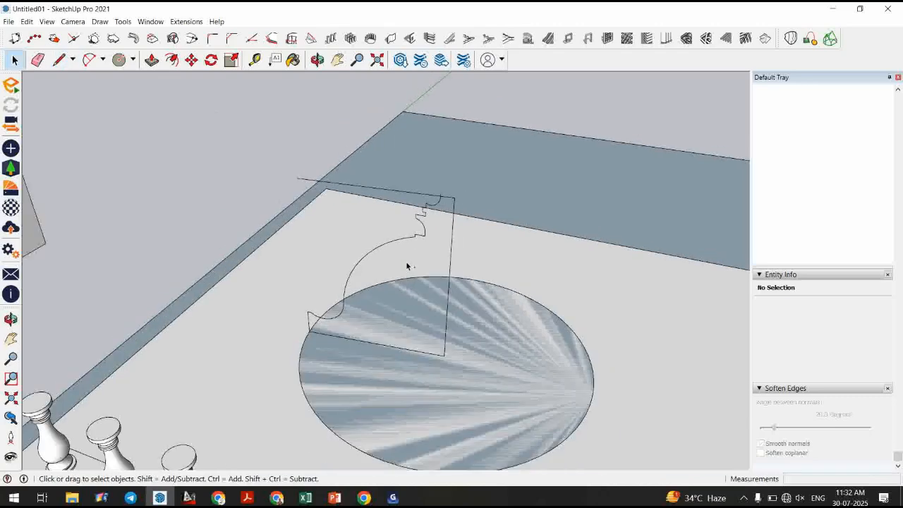
Undo the last line drawn and select the profile face.
key(ctrl+z)
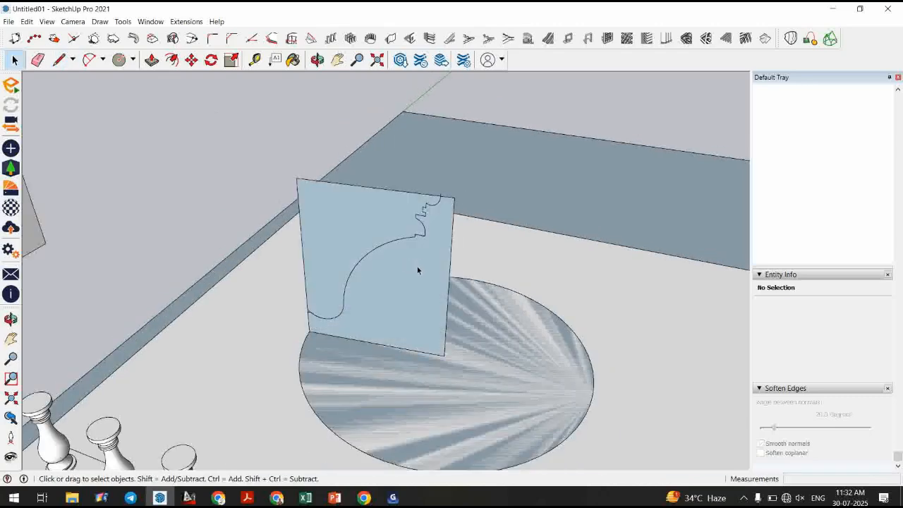
scroll(417, 269, up, 3)
click(417, 264)
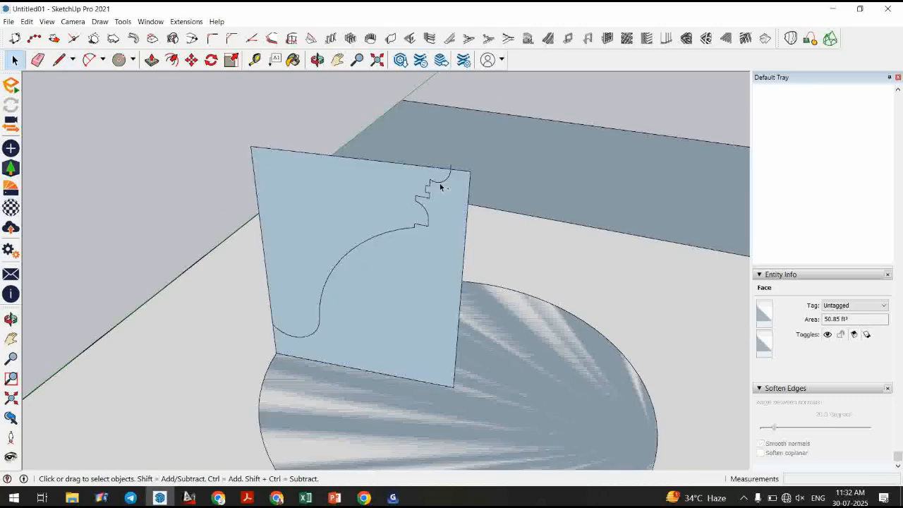
Erase the small arc at the top end of the profile.
key(e)
scroll(440, 186, up, 2)
scroll(455, 183, up, 1)
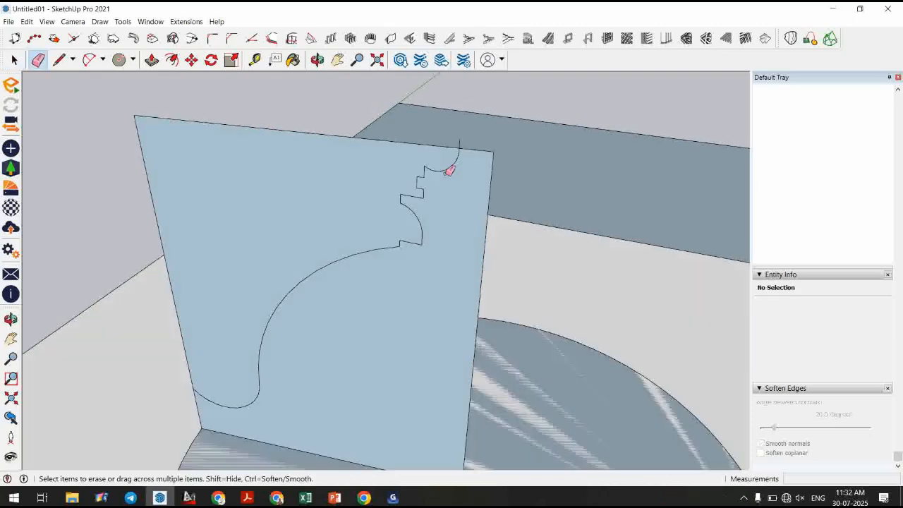
click(470, 153)
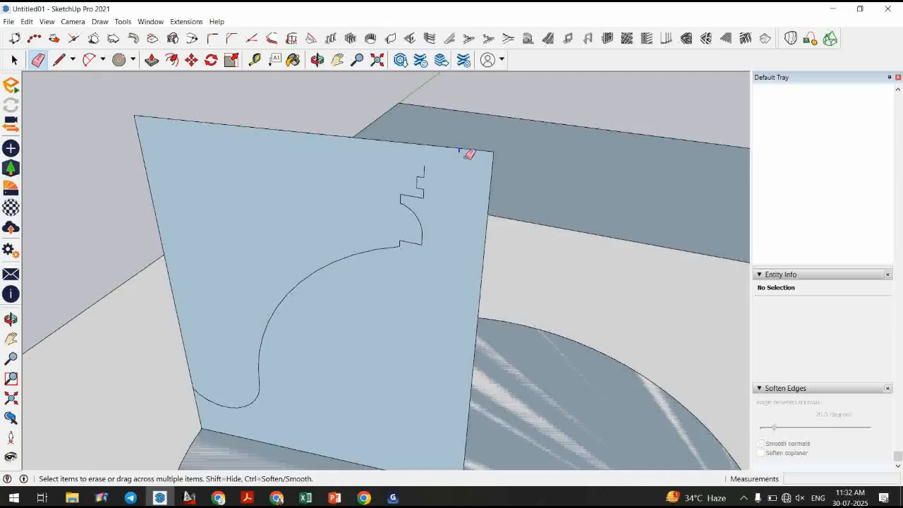
Draw an arc from the top step of the profile up to its top edge.
key(a)
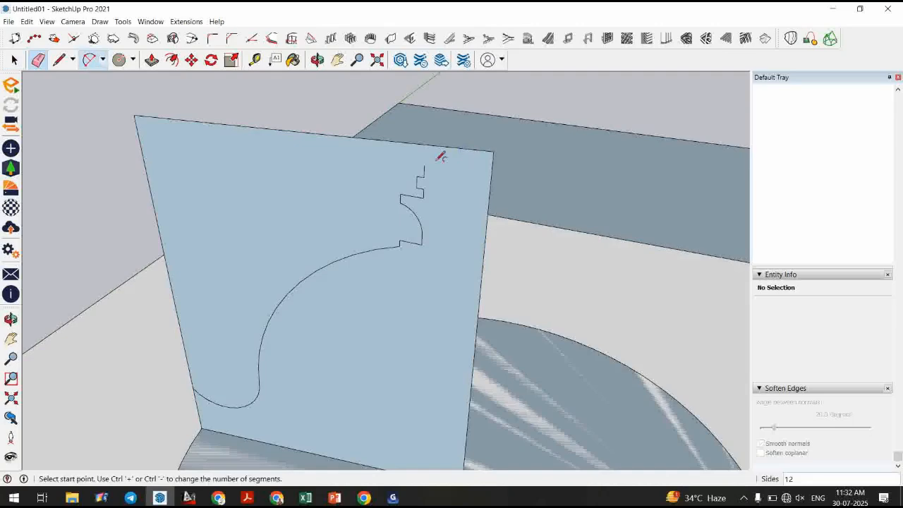
click(463, 146)
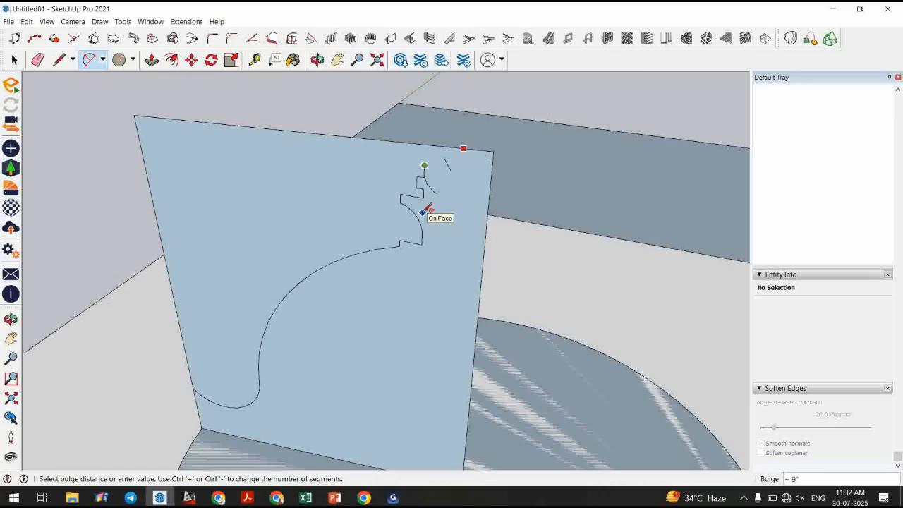
scroll(423, 212, up, 3)
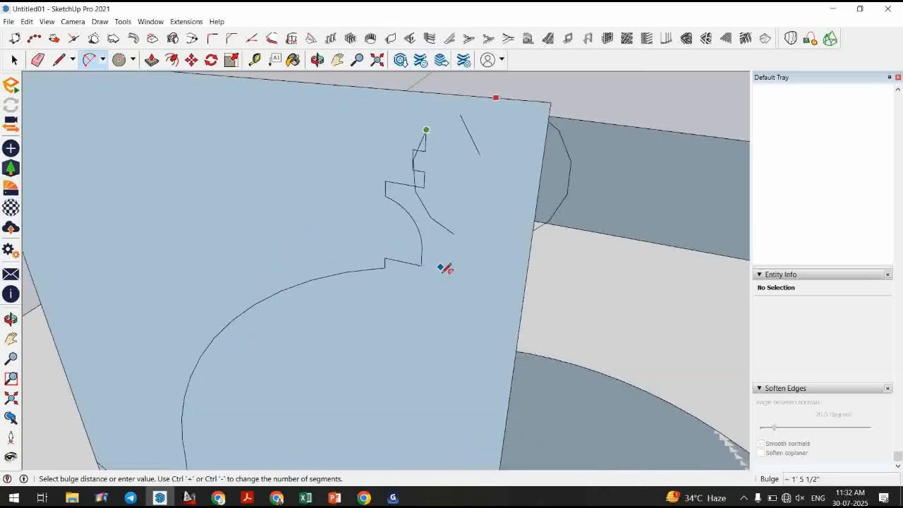
middle_drag(441, 272, 483, 109)
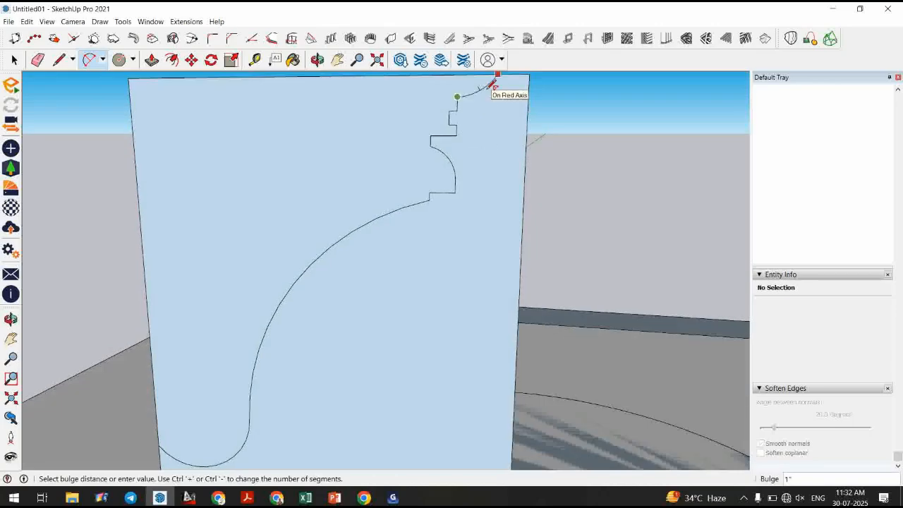
click(495, 84)
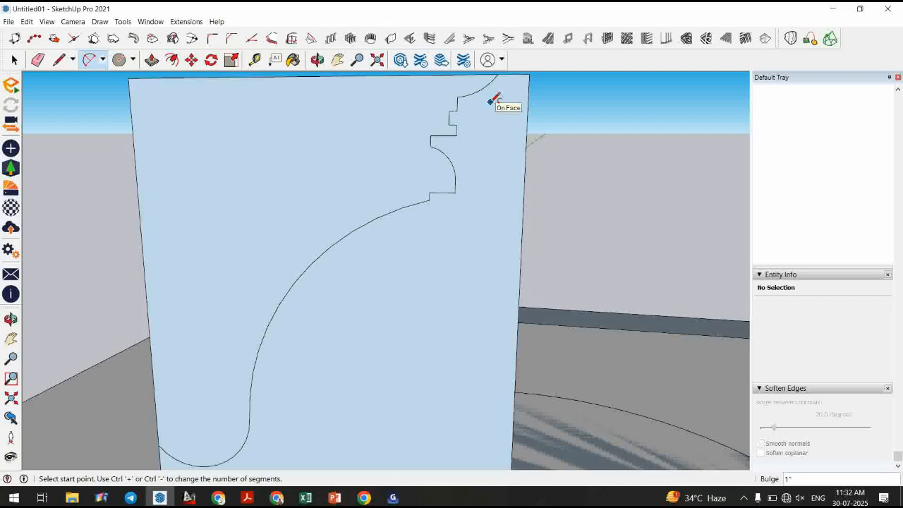
Erase the curved cove edge between the steps and the lower step of the profile.
key(space)
click(483, 132)
scroll(483, 132, down, 3)
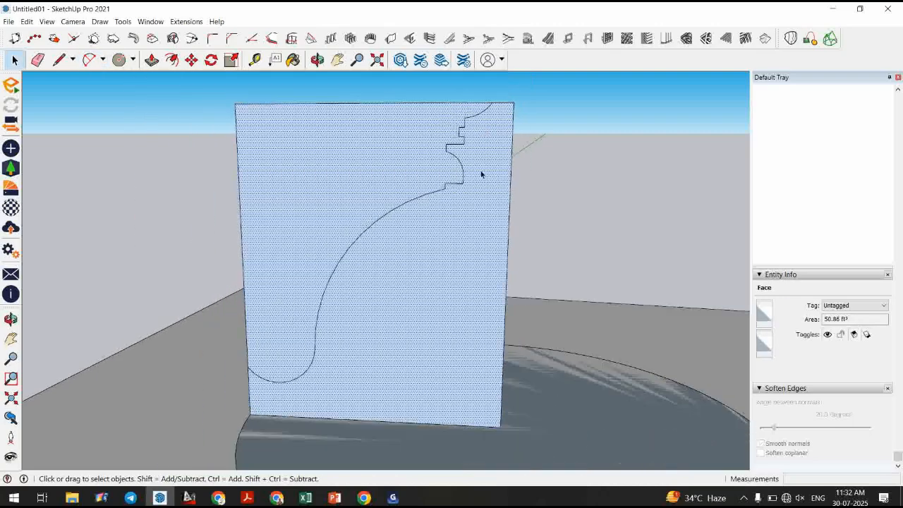
middle_drag(347, 288, 289, 376)
scroll(462, 246, up, 3)
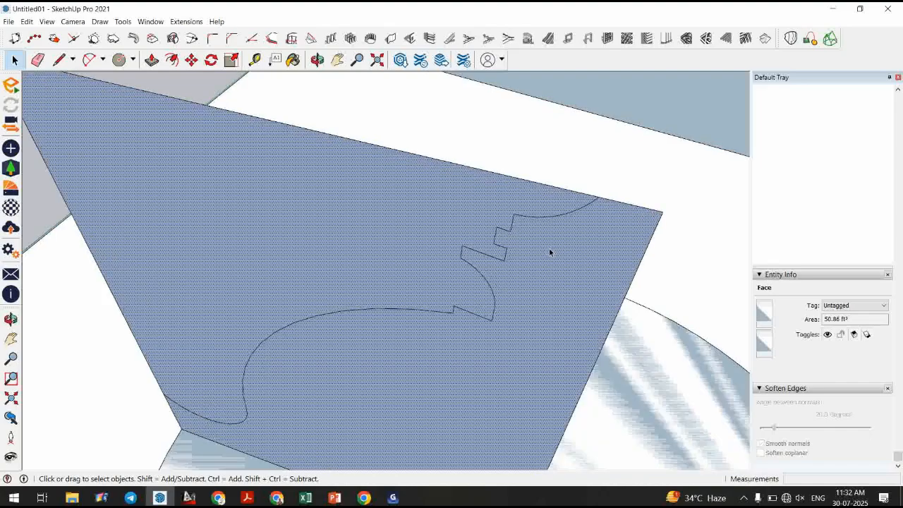
scroll(539, 263, up, 3)
middle_drag(539, 267, 492, 314)
scroll(491, 313, up, 1)
key(e)
drag(496, 312, 480, 308)
Draw a line from the end of the large curve straight across to the profile's right edge.
key(l)
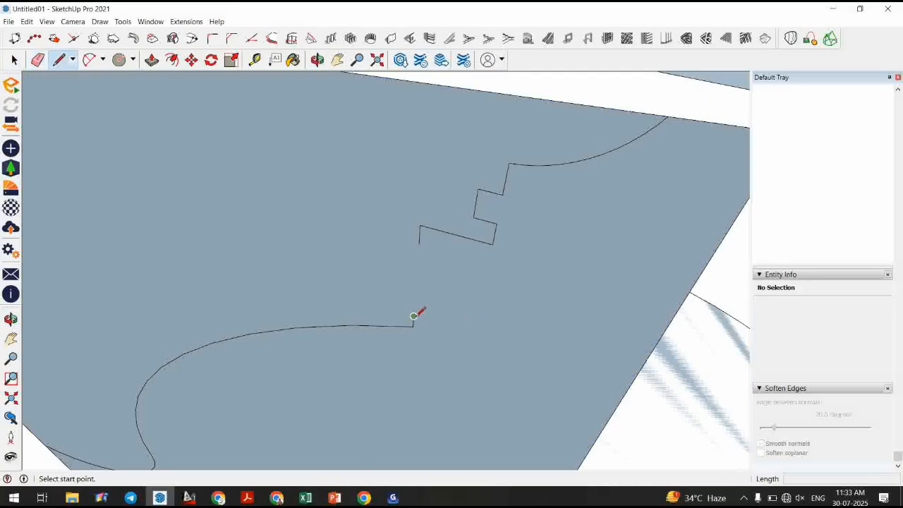
click(413, 316)
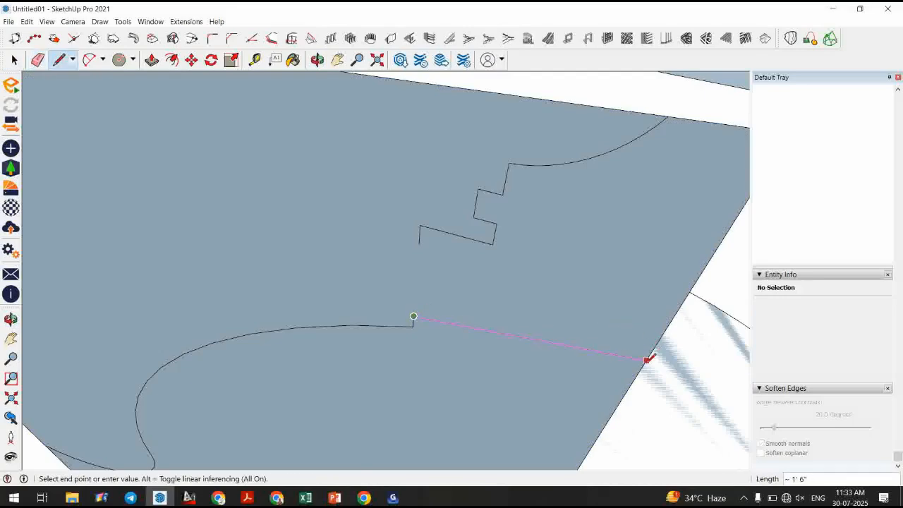
click(648, 360)
Erase the remaining step and arc edges above the new horizontal line.
mouse_move(481, 259)
middle_down()
mouse_move(436, 416)
mouse_move(515, 224)
mouse_move(490, 251)
middle_up()
scroll(487, 252, down, 2)
key(e)
mouse_move(491, 202)
mouse_down()
mouse_move(489, 193)
mouse_move(488, 235)
mouse_move(467, 198)
mouse_up()
drag(439, 234, 426, 233)
middle_drag(430, 233, 454, 226)
scroll(445, 225, down, 3)
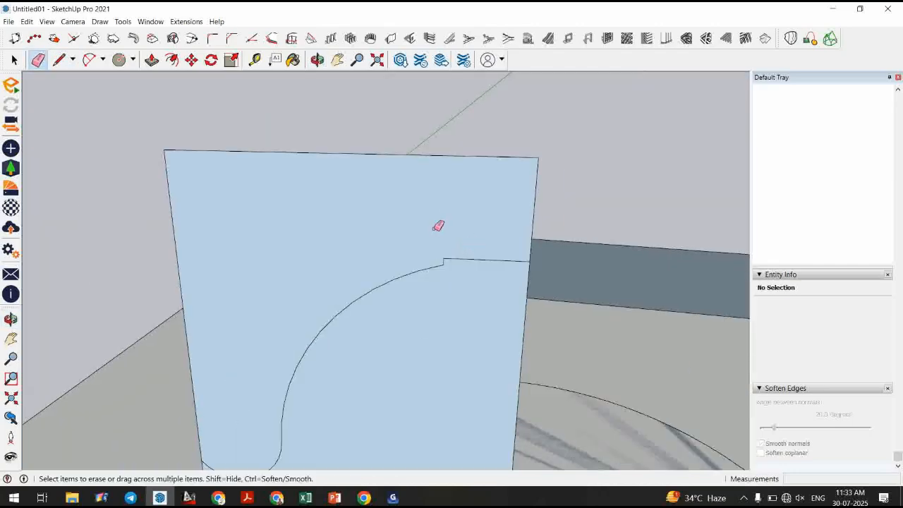
Draw a small semicircular arc rising from the horizontal line.
click(90, 60)
scroll(486, 254, up, 3)
click(446, 257)
click(448, 214)
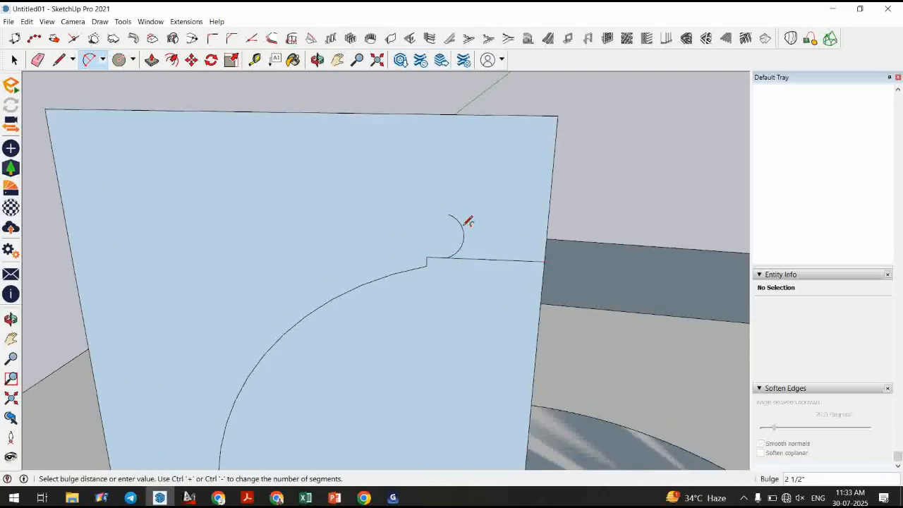
click(469, 221)
Draw stepped lines from the arc's top up to the top edge, starting with a 1 1/2" ledge.
key(l)
click(448, 214)
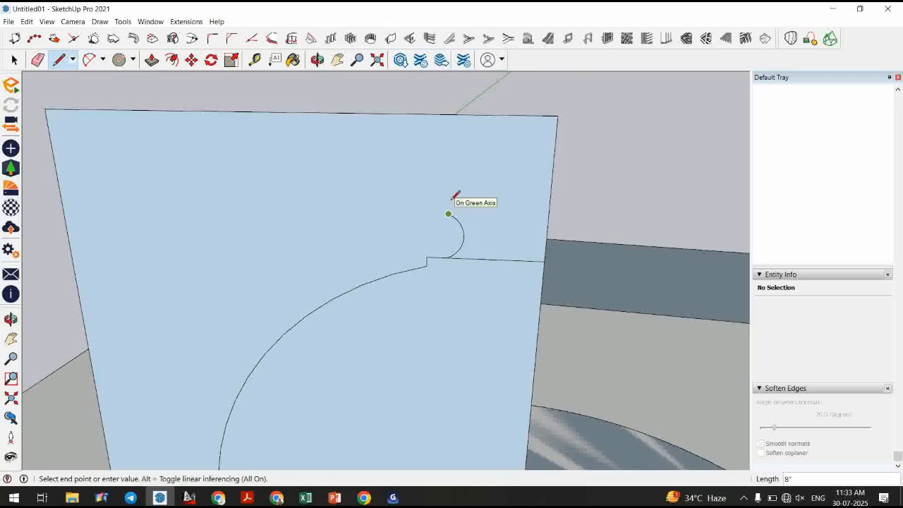
middle_drag(451, 207, 452, 176)
click(485, 176)
text(1 1/2)
key(Return)
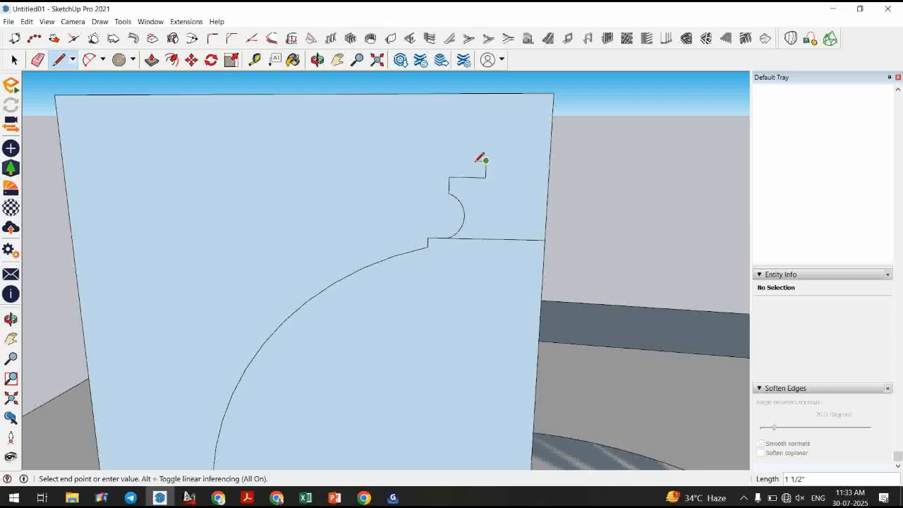
click(476, 144)
click(507, 144)
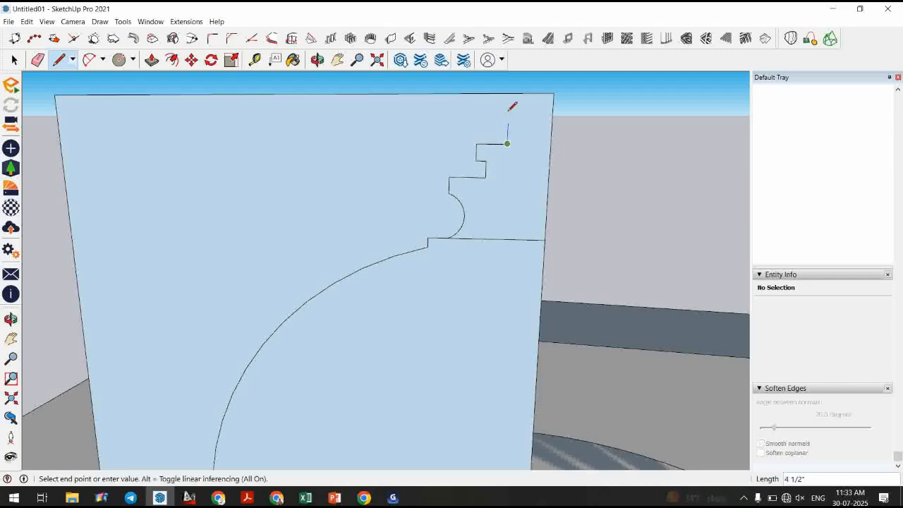
click(509, 109)
click(498, 109)
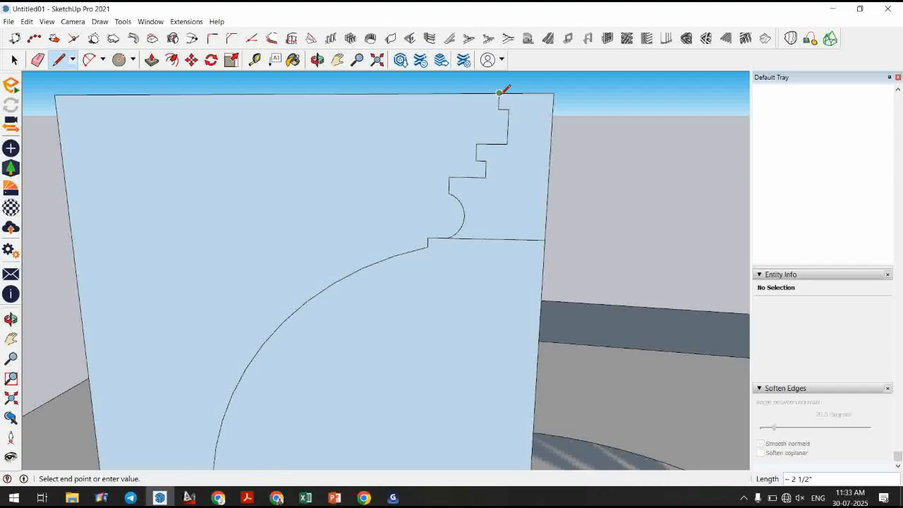
click(499, 93)
Erase the newly drawn arc and stepped lines from the profile.
key(space)
click(522, 145)
middle_drag(524, 148, 320, 318)
scroll(375, 309, up, 1)
key(e)
drag(373, 302, 361, 306)
mouse_move(359, 308)
middle_down()
mouse_move(329, 324)
mouse_move(300, 322)
mouse_move(319, 329)
middle_up()
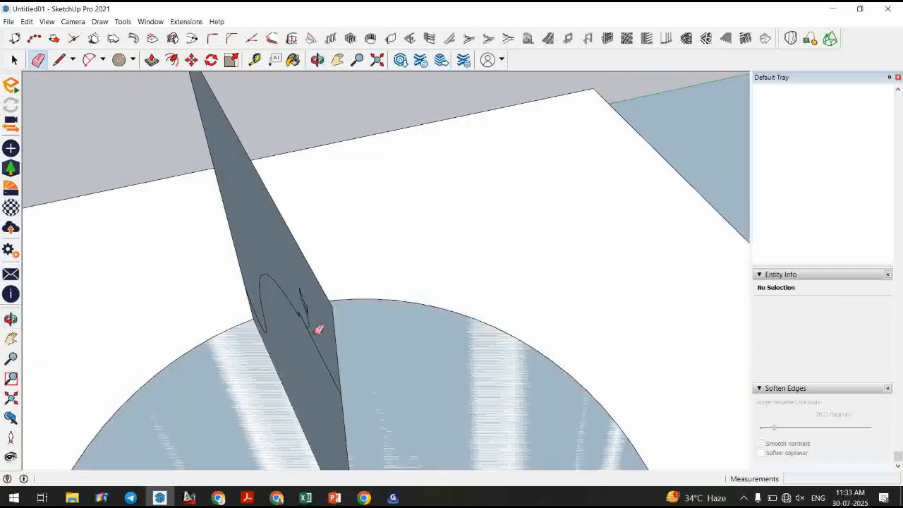
middle_drag(319, 330, 439, 250)
Draw a short vertical line up from the horizontal edge and a line from it to the right edge.
key(l)
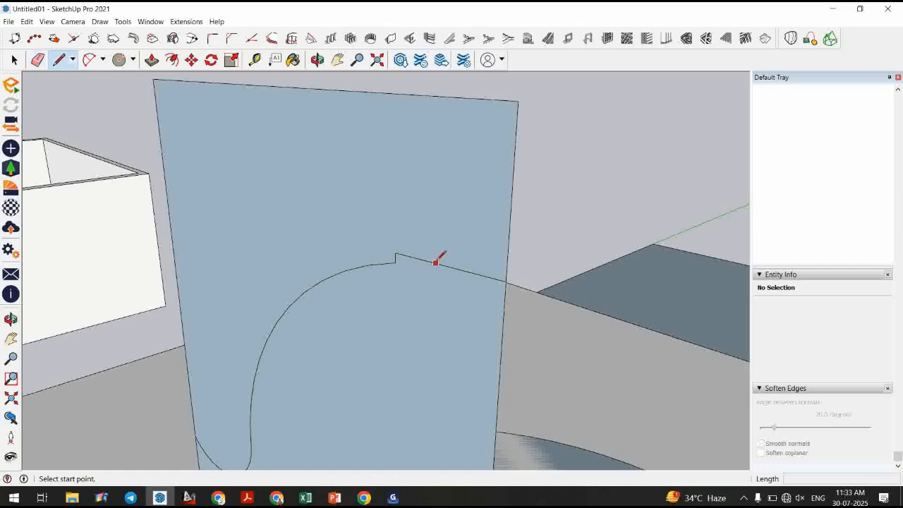
click(436, 263)
click(437, 234)
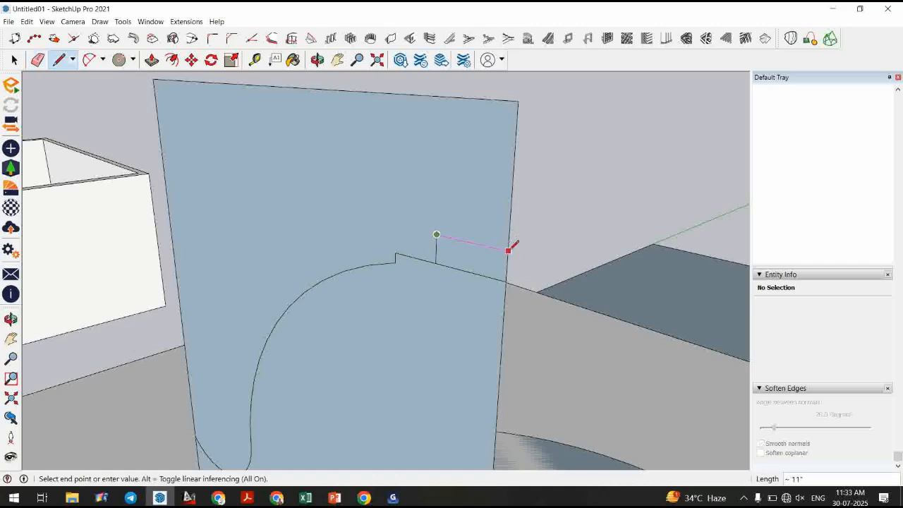
click(508, 250)
Draw an arc curving up from the short line, then a short rise and ledge line above it.
click(89, 59)
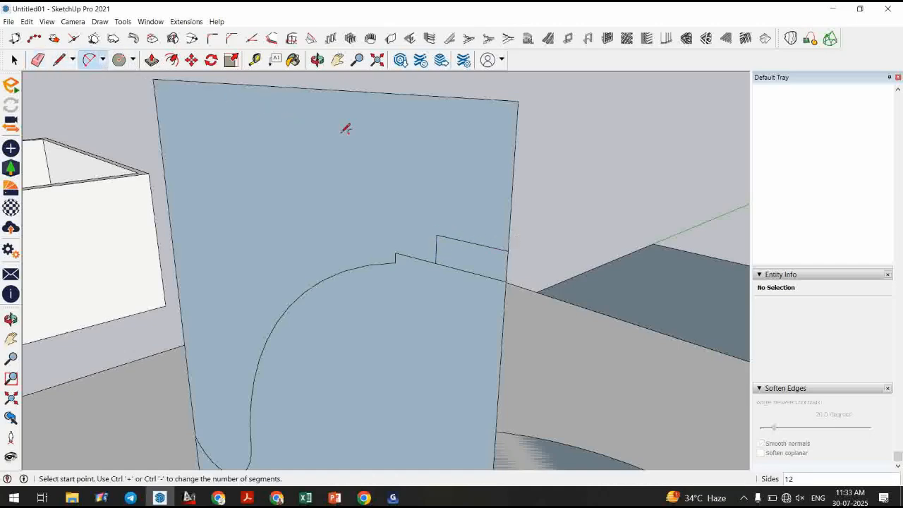
click(436, 235)
click(414, 194)
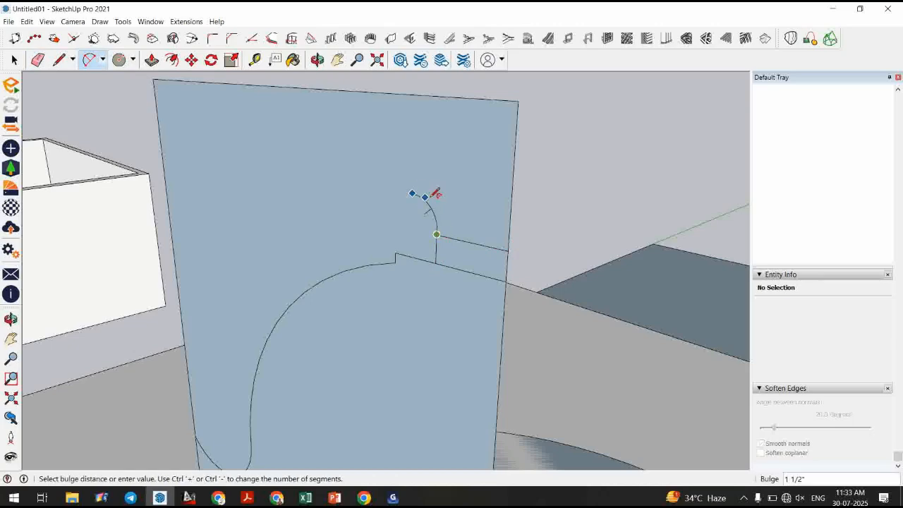
click(442, 204)
key(l)
click(414, 194)
click(416, 176)
click(441, 181)
Draw a vertical line from the ledge up to the profile's top edge.
key(space)
middle_drag(470, 219, 404, 283)
click(398, 252)
key(l)
click(384, 234)
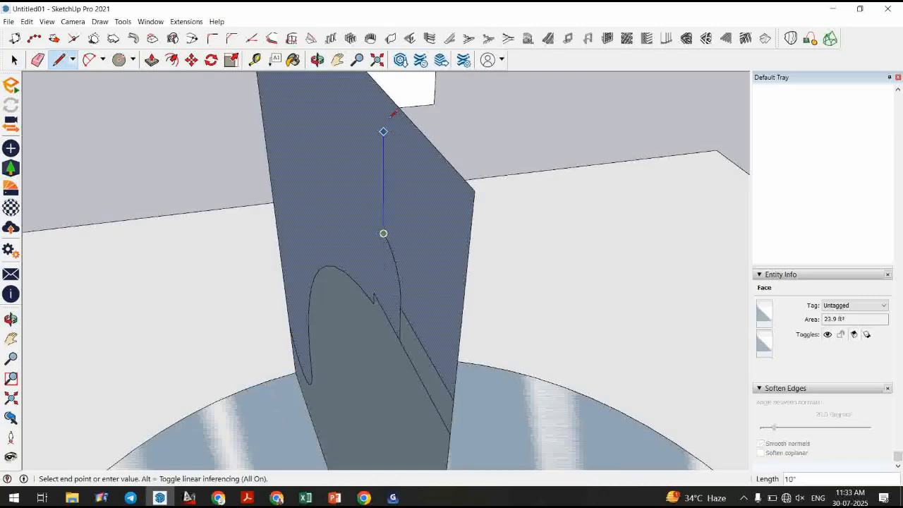
click(384, 88)
Draw a line from the base of the vertical line across to the profile's right edge.
key(space)
scroll(401, 282, down, 1)
middle_drag(401, 282, 575, 218)
scroll(454, 322, down, 1)
scroll(486, 158, up, 1)
key(l)
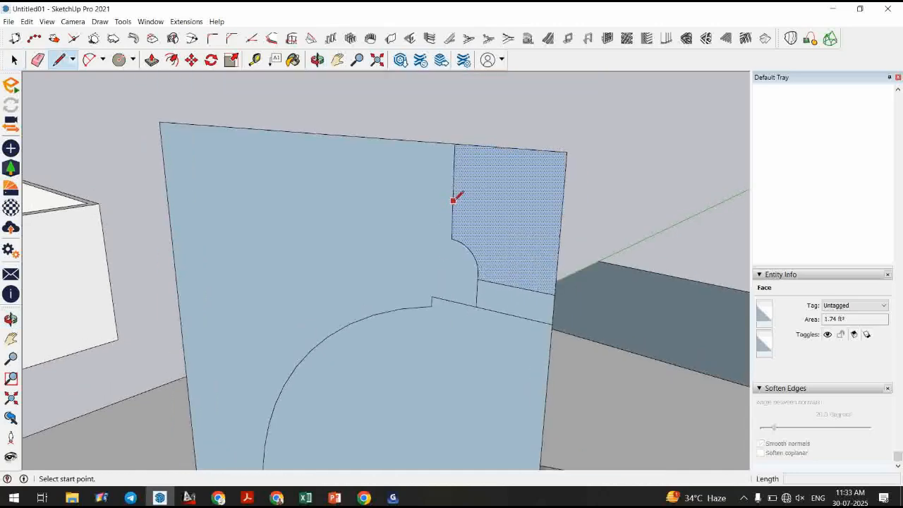
click(452, 203)
click(561, 216)
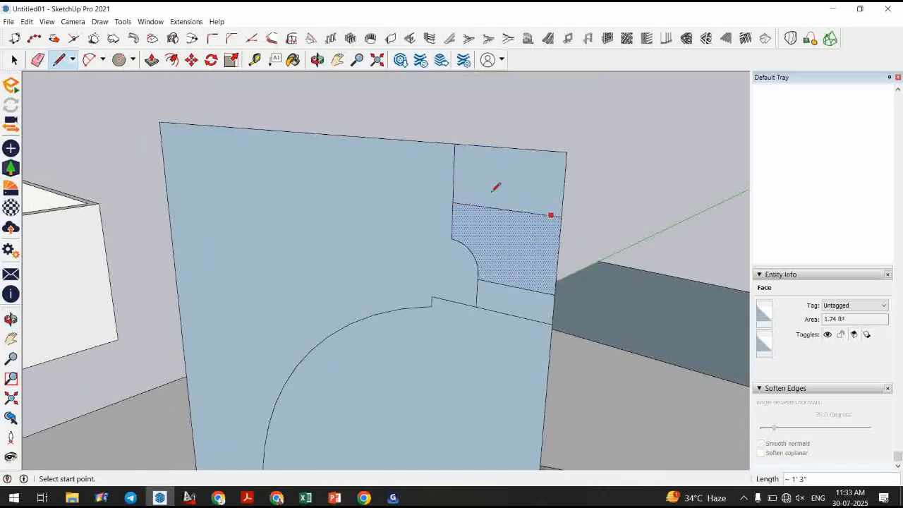
Draw a small arc at the ledge corner, then erase it and undo.
click(89, 59)
scroll(460, 208, up, 1)
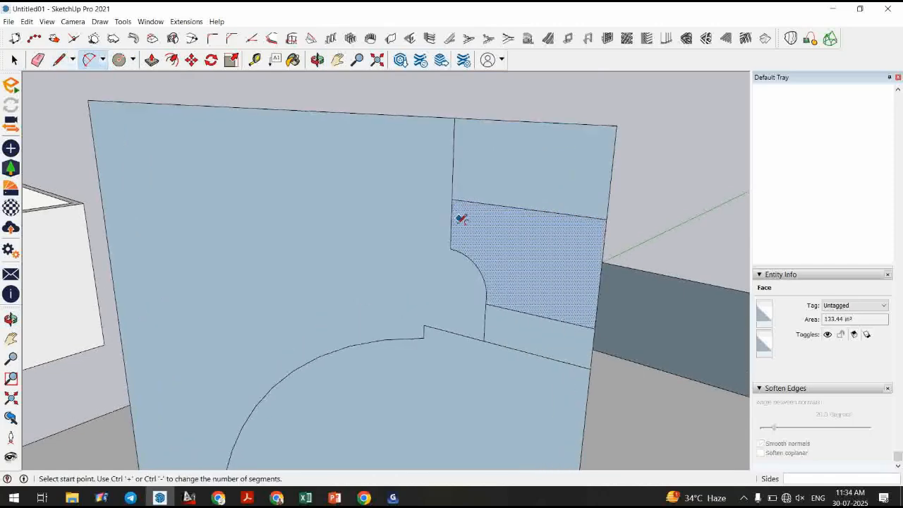
click(452, 224)
click(491, 203)
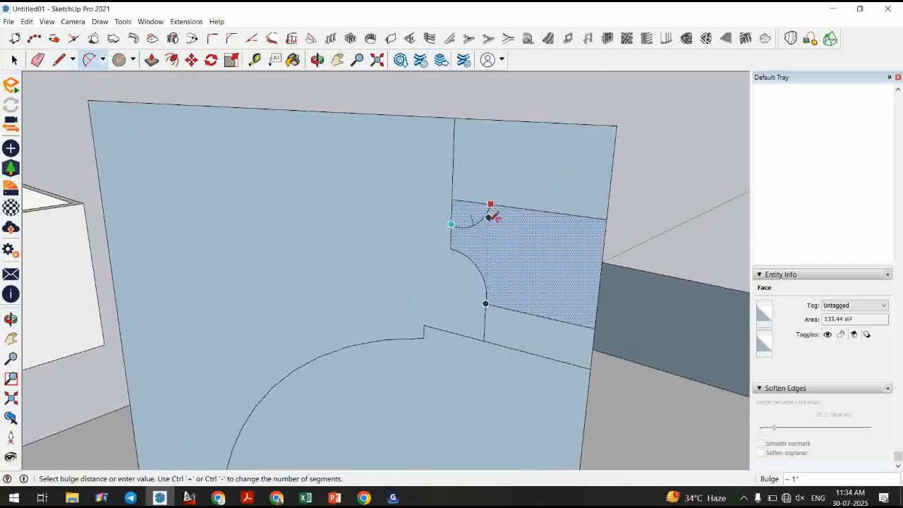
click(490, 217)
key(e)
click(470, 202)
key(space)
click(486, 237)
key(ctrl+z)
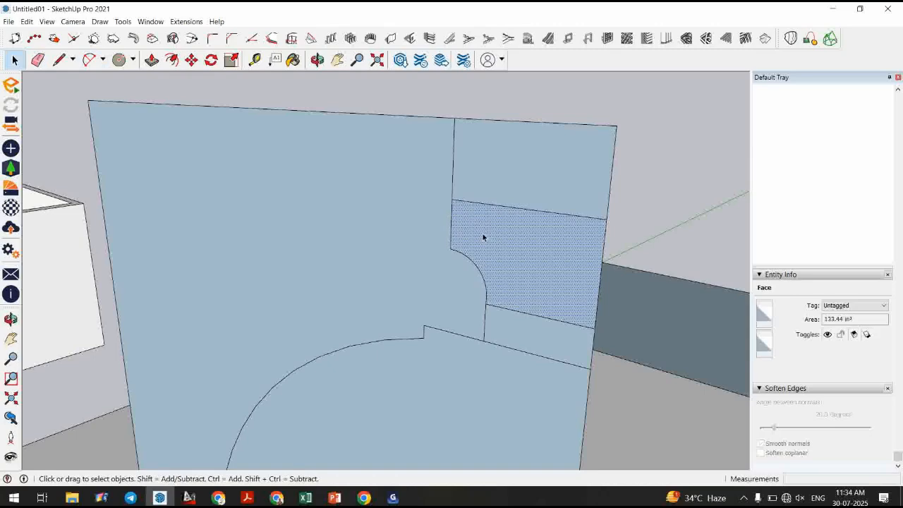
Erase the vertical line and the lower dividing line inside the profile's top corner.
key(e)
click(453, 180)
key(space)
click(524, 307)
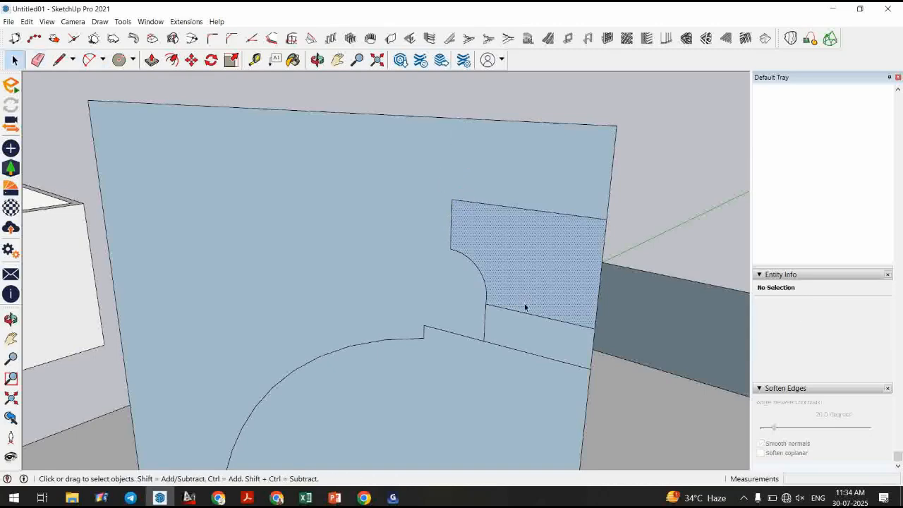
scroll(525, 307, down, 2)
key(e)
click(536, 344)
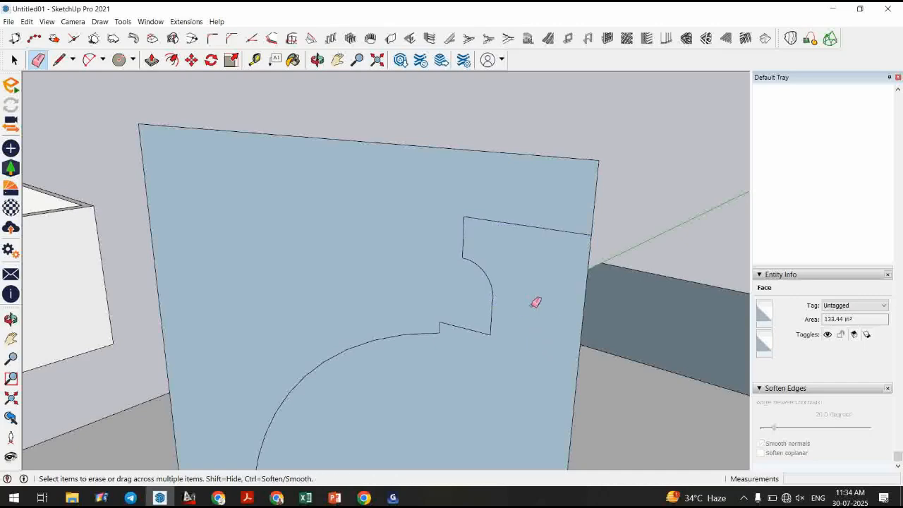
click(534, 313)
Erase the outer edges of the board so only the dome profile face remains.
key(space)
scroll(405, 209, down, 5)
middle_drag(431, 285, 464, 305)
click(455, 304)
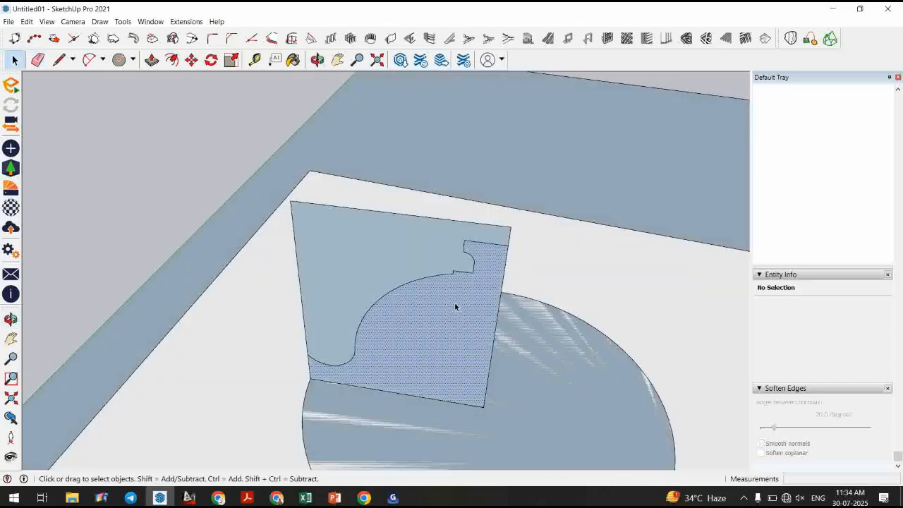
scroll(455, 307, down, 1)
key(e)
mouse_move(353, 234)
mouse_down()
mouse_move(342, 225)
mouse_move(336, 237)
mouse_up()
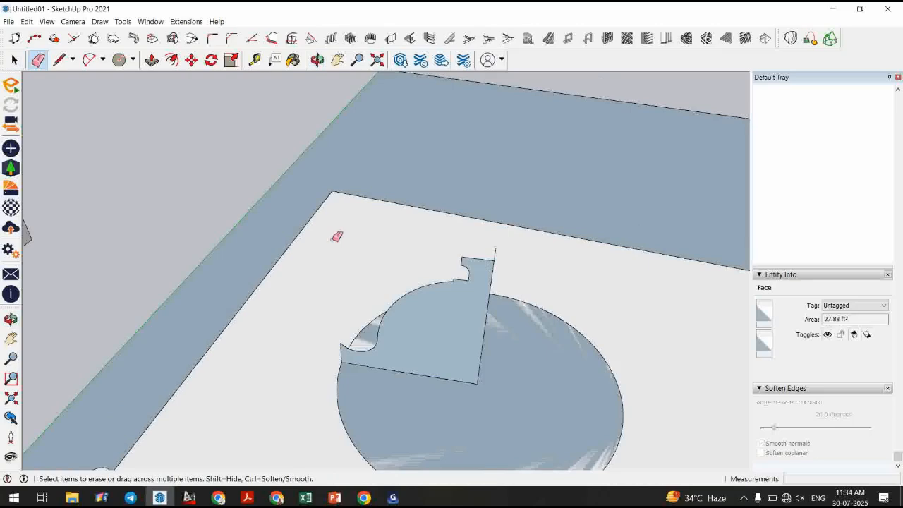
Delete the circle's face on the roof, keeping its edge.
scroll(336, 237, down, 3)
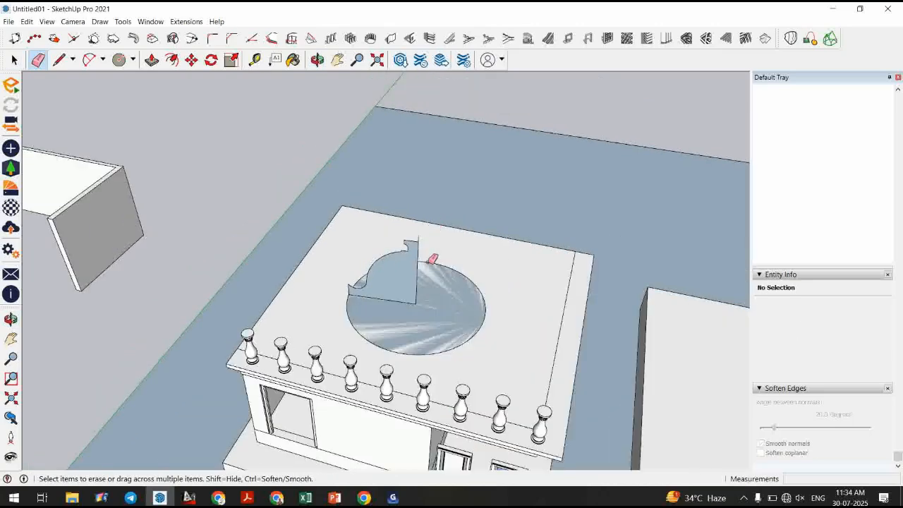
scroll(421, 236, up, 2)
key(space)
click(446, 292)
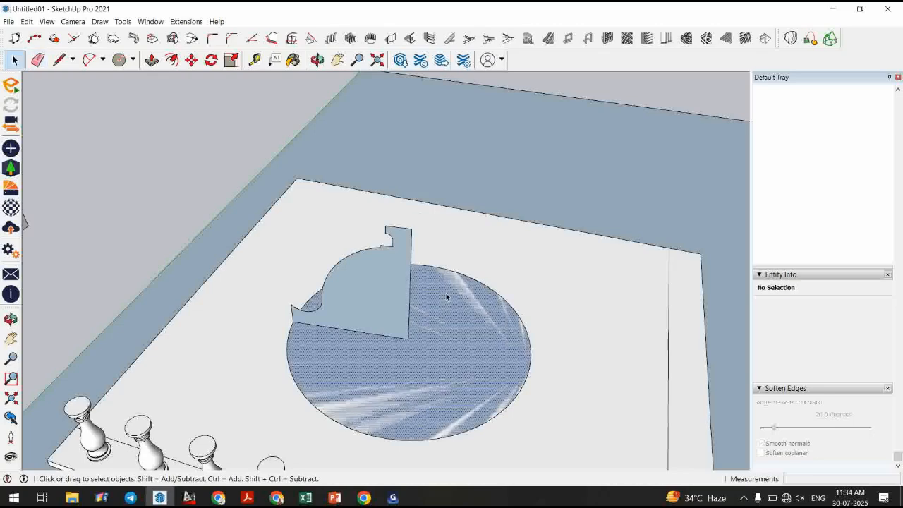
key(Delete)
Select the circle edge and run Follow Me on the profile face to form the dome.
click(485, 288)
click(486, 285)
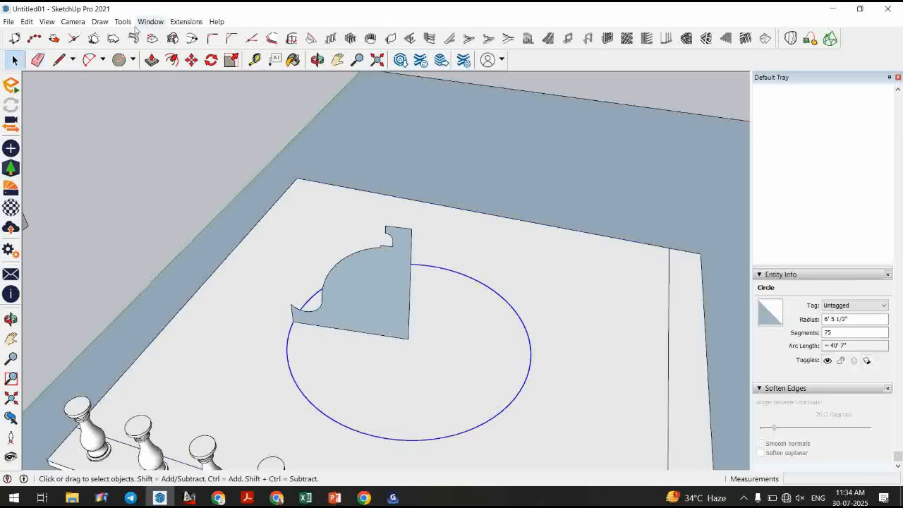
click(124, 21)
click(172, 120)
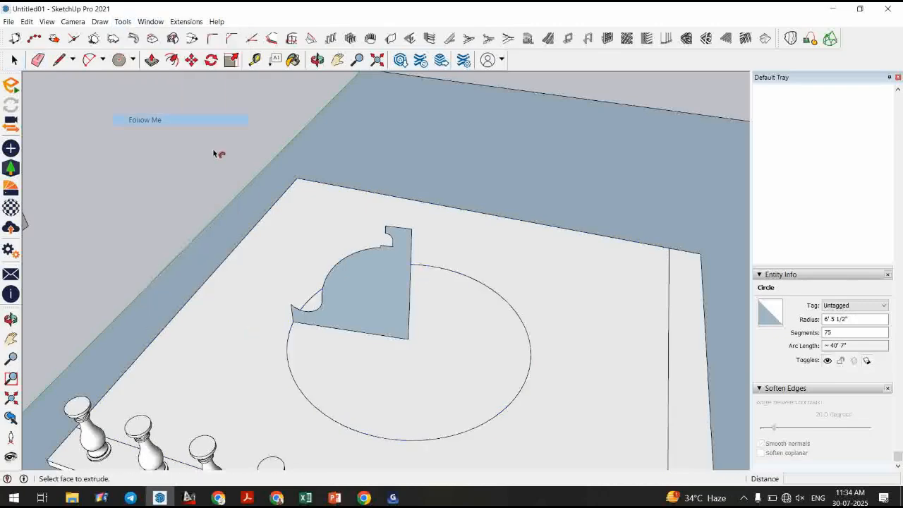
click(390, 283)
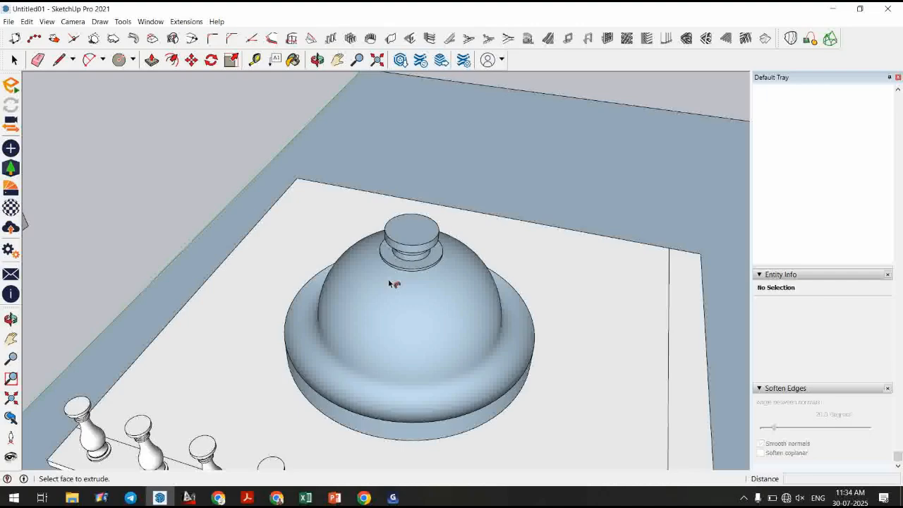
Orbit and zoom around the building to inspect the finished dome and roof balusters.
key(space)
scroll(436, 193, down, 5)
middle_drag(442, 234, 338, 214)
scroll(496, 316, up, 3)
middle_drag(496, 317, 722, 258)
middle_drag(447, 288, 442, 362)
click(441, 361)
scroll(442, 353, up, 2)
scroll(397, 228, down, 4)
scroll(440, 264, down, 2)
middle_drag(354, 228, 320, 326)
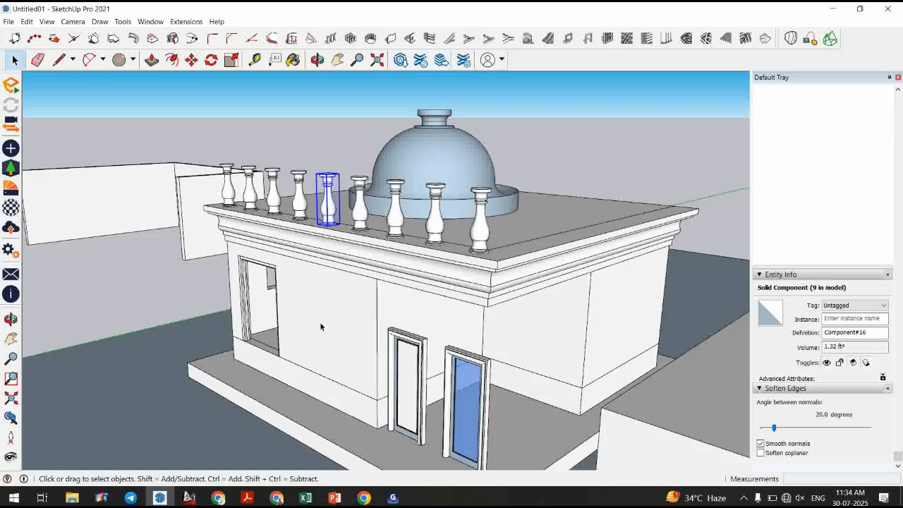
scroll(319, 326, down, 2)
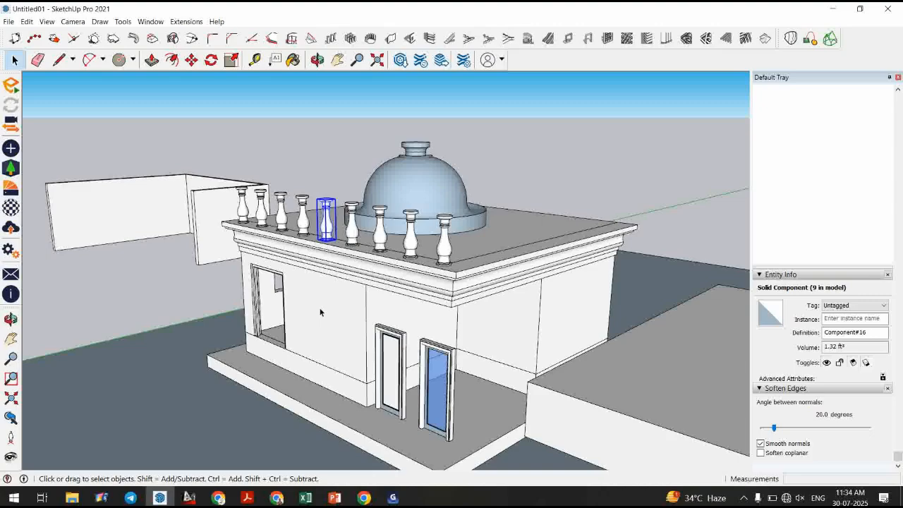
scroll(310, 314, up, 2)
scroll(275, 321, up, 2)
middle_drag(274, 321, 494, 346)
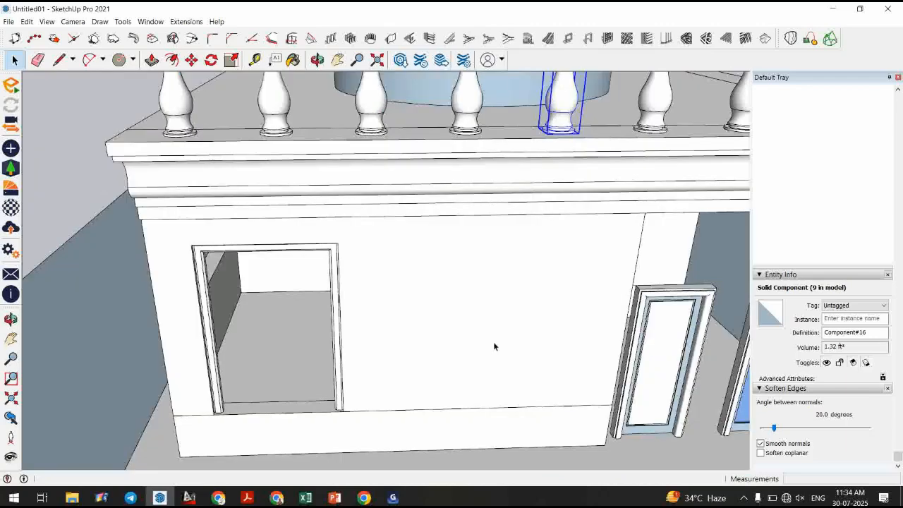
scroll(494, 342, down, 5)
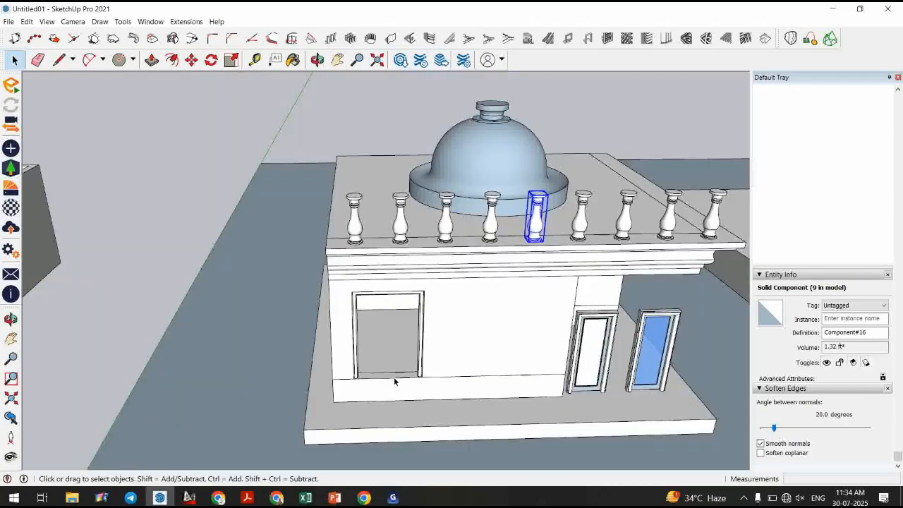
key(m)
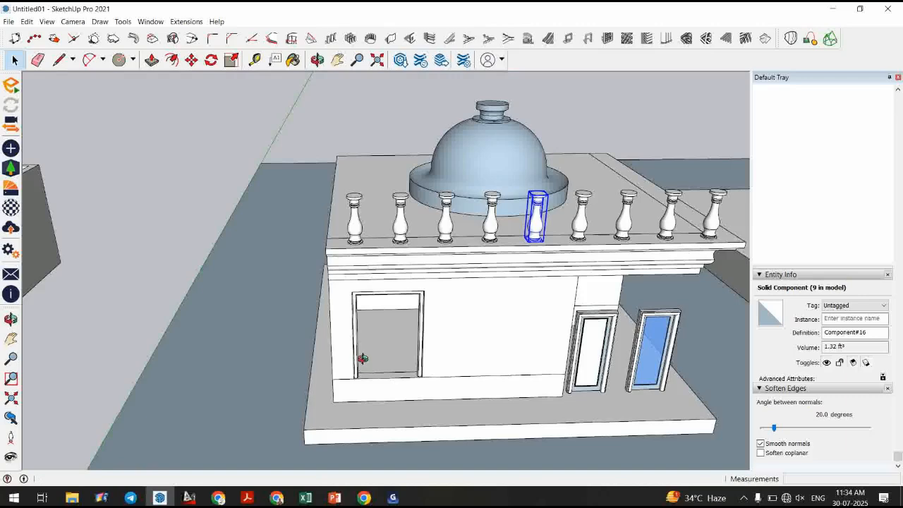
scroll(365, 365, up, 3)
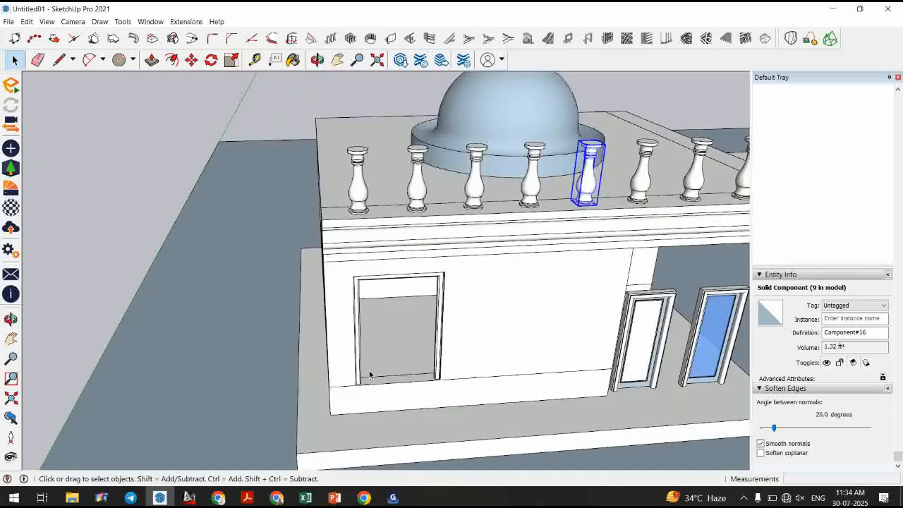
Draw a small square profile, about 3 by 4 inches, in the bottom corner of the rear window opening.
mouse_move(370, 375)
middle_down()
mouse_move(388, 366)
mouse_move(379, 368)
middle_up()
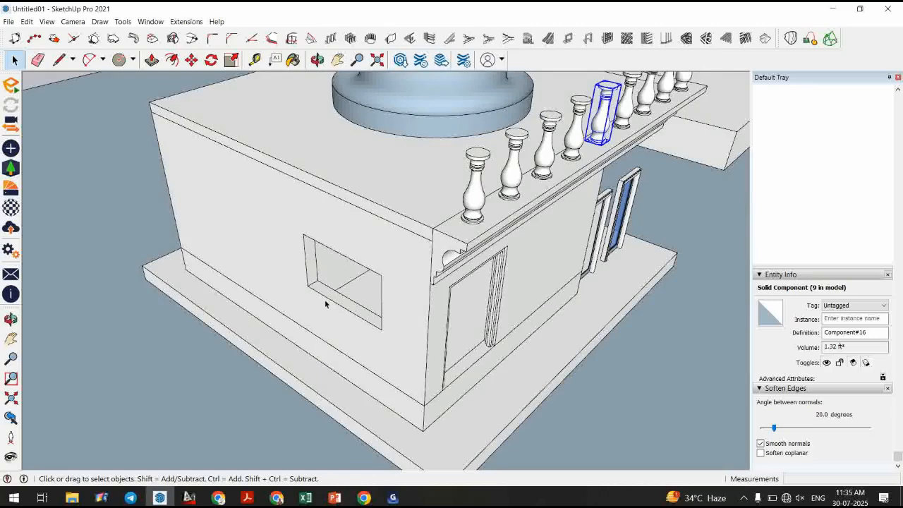
scroll(325, 303, up, 3)
middle_drag(325, 304, 404, 326)
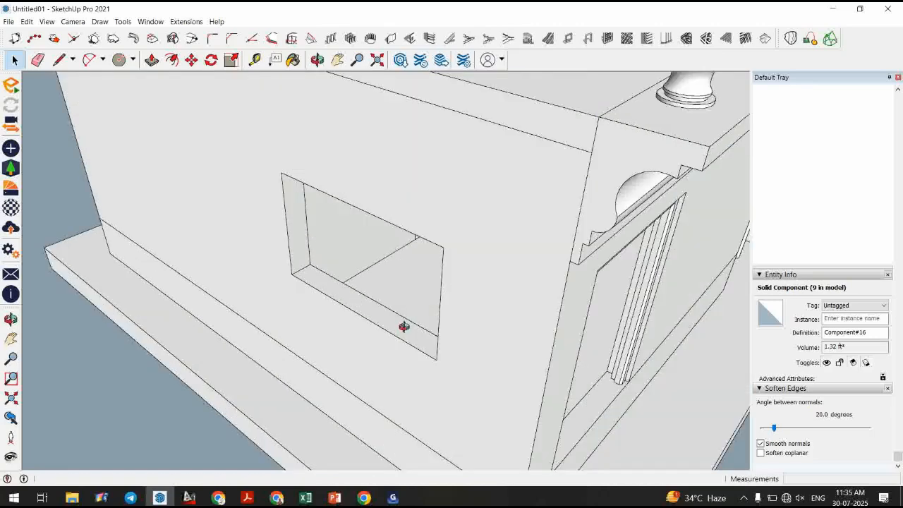
scroll(377, 296, up, 3)
middle_drag(403, 326, 369, 340)
scroll(377, 297, up, 3)
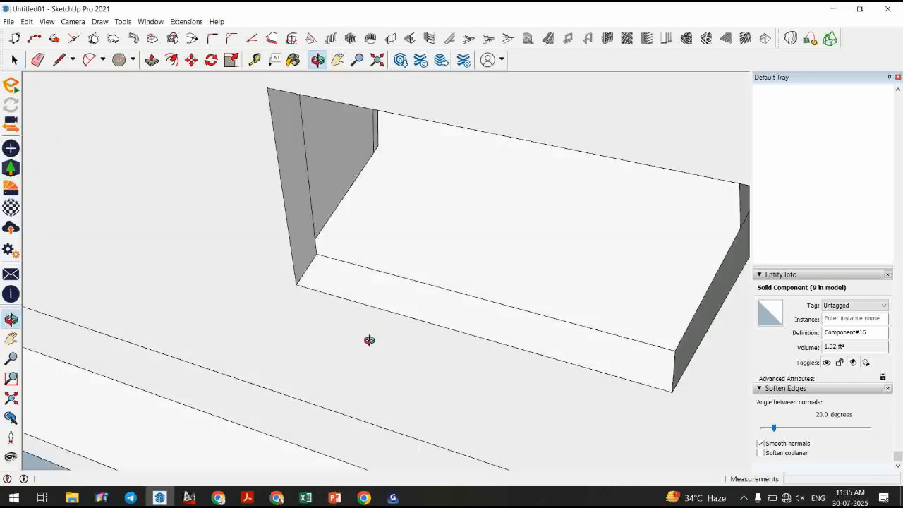
scroll(331, 282, up, 2)
scroll(313, 263, up, 1)
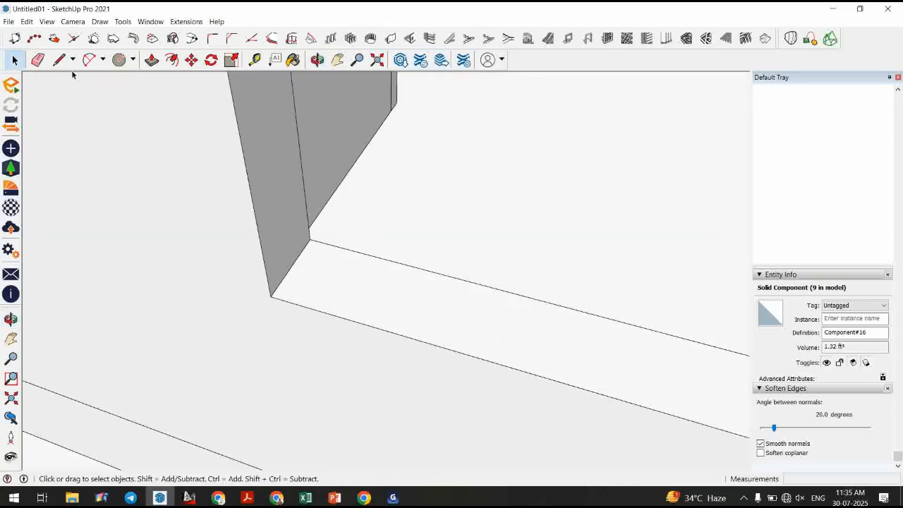
click(58, 60)
scroll(299, 259, up, 1)
click(296, 258)
click(279, 285)
middle_drag(288, 283, 300, 302)
scroll(299, 296, up, 2)
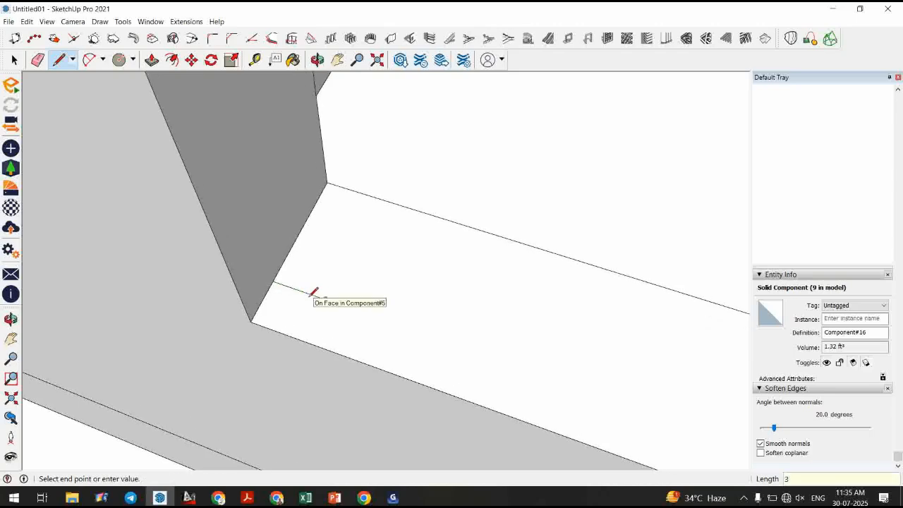
click(325, 300)
key(Return)
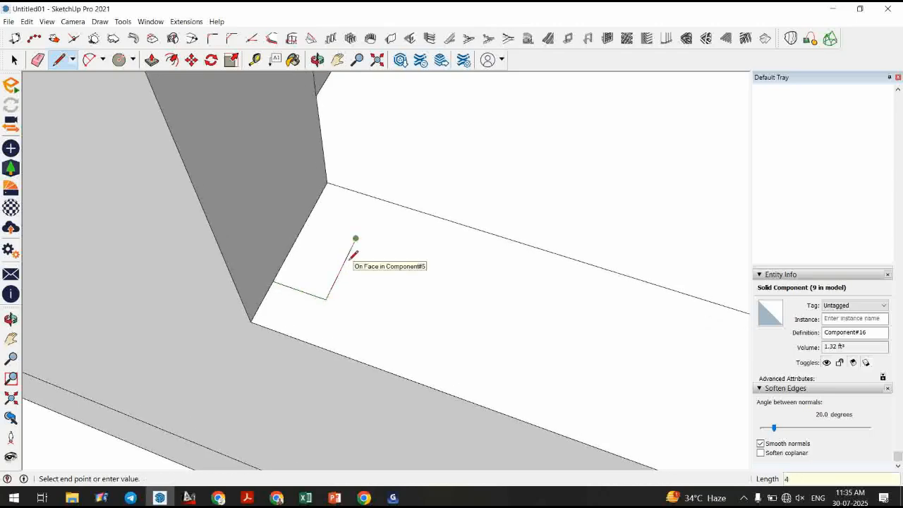
click(305, 222)
key(space)
click(311, 264)
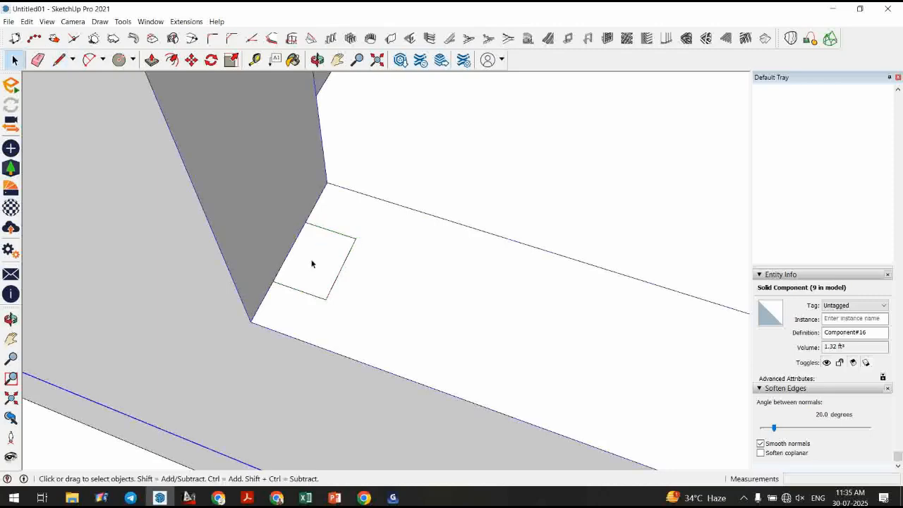
Draw the square's closing edge along the wall and open the square for editing.
key(l)
click(272, 280)
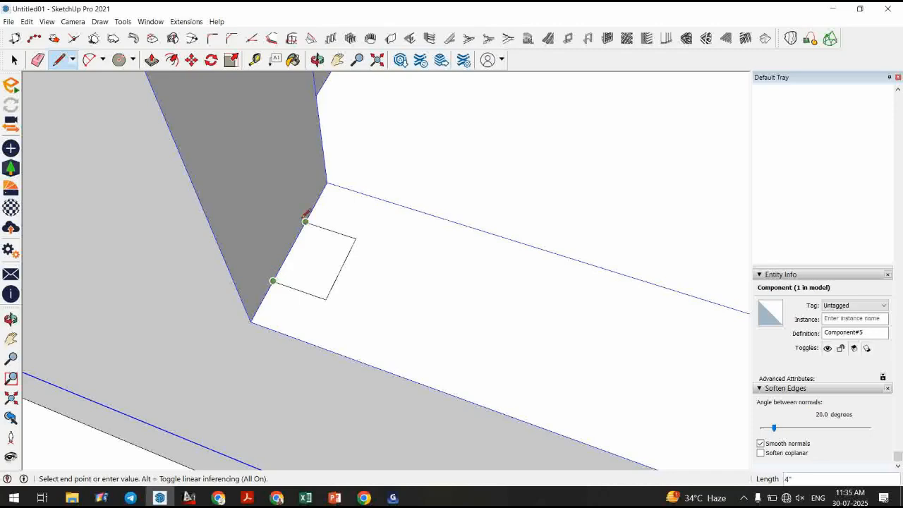
click(305, 223)
key(space)
click(315, 254)
double_click(315, 257)
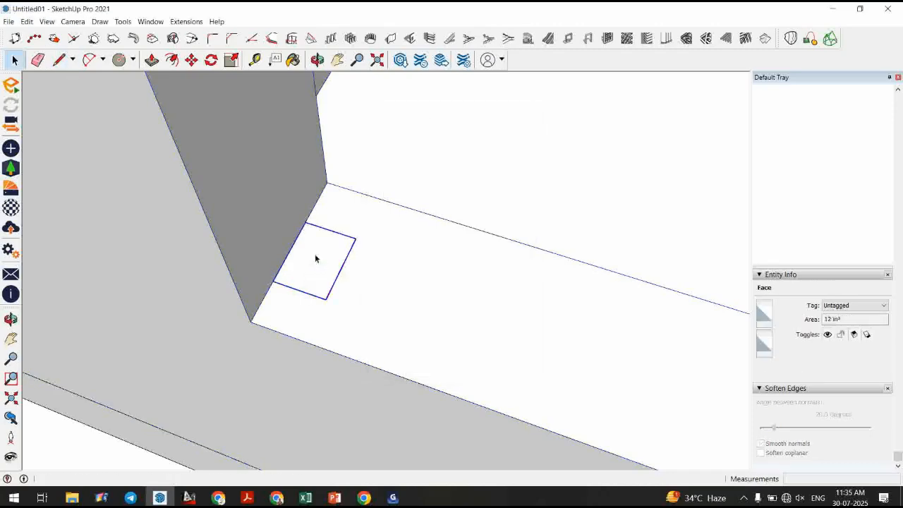
Draw stepped moulding lines inside the square and erase the extra edges to shape the frame profile.
click(59, 60)
scroll(323, 270, up, 2)
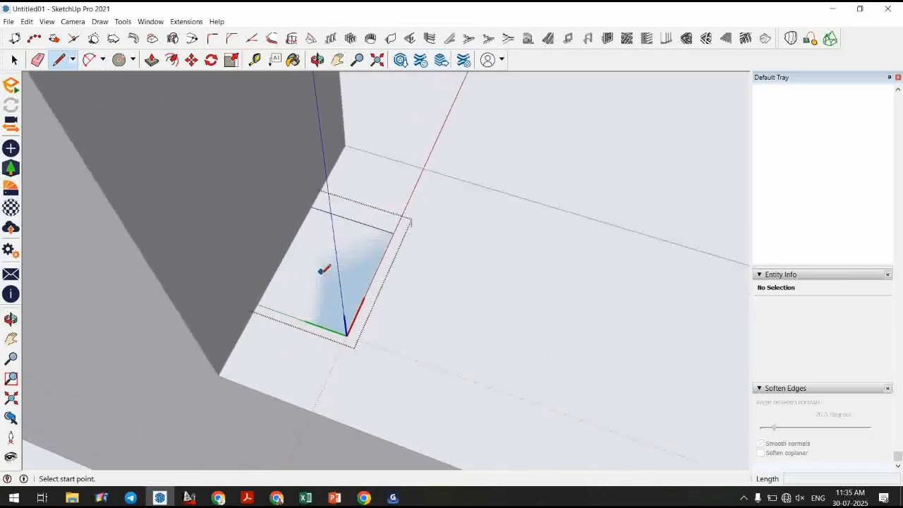
click(329, 336)
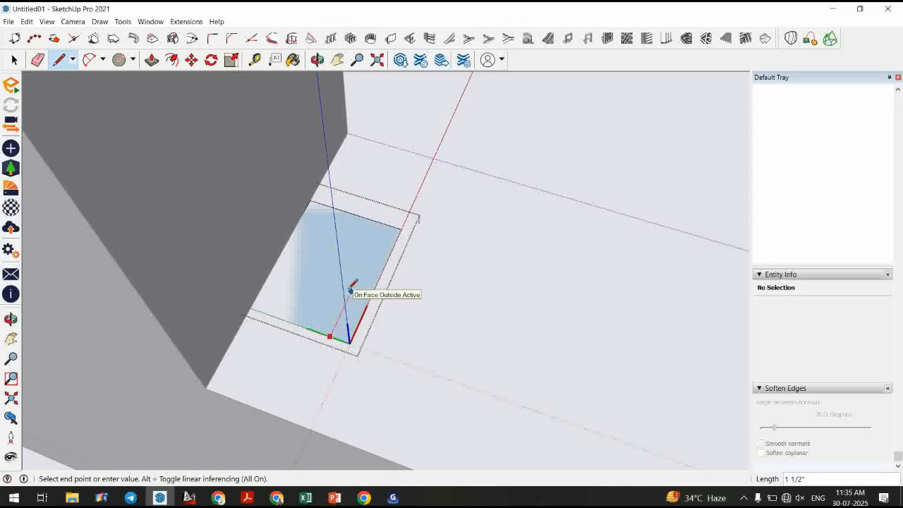
key(Escape)
click(299, 325)
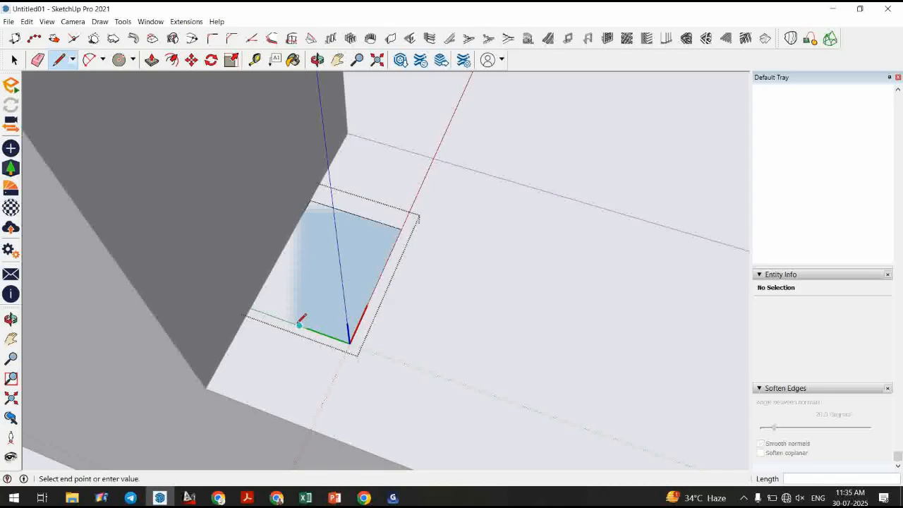
click(321, 282)
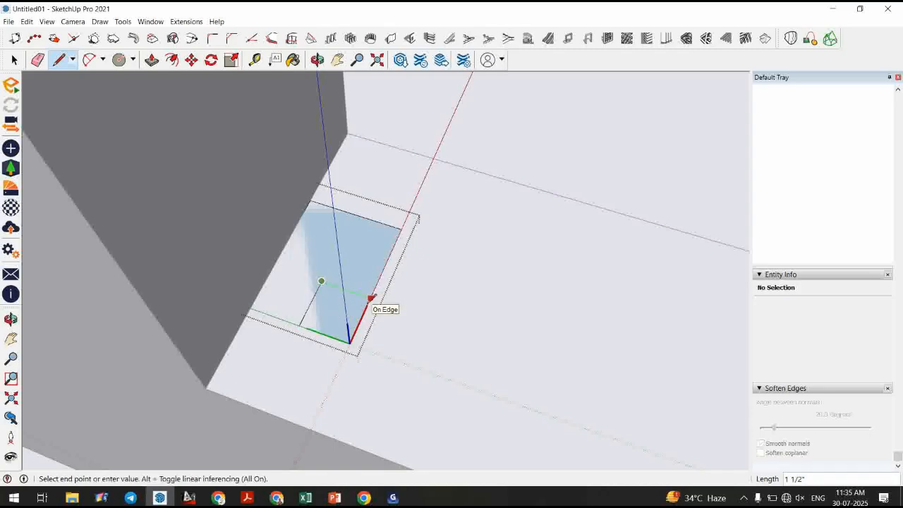
click(370, 297)
click(386, 224)
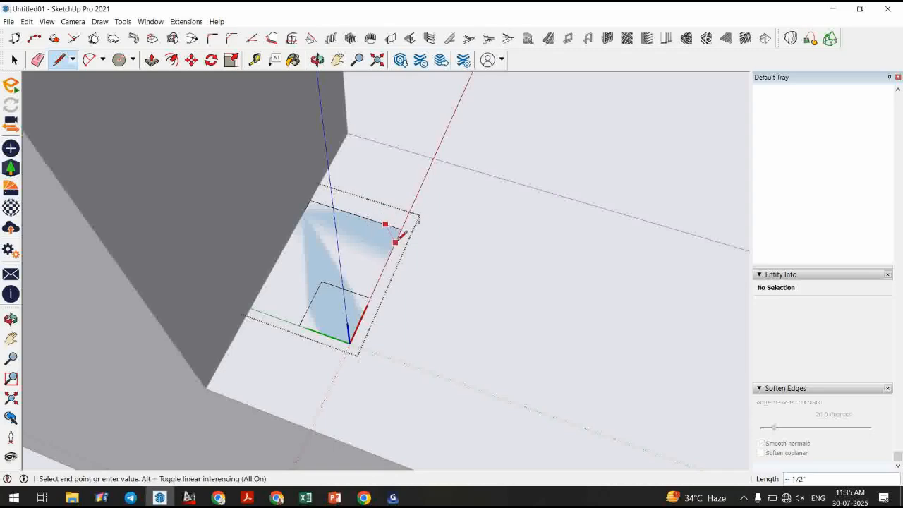
click(395, 242)
key(e)
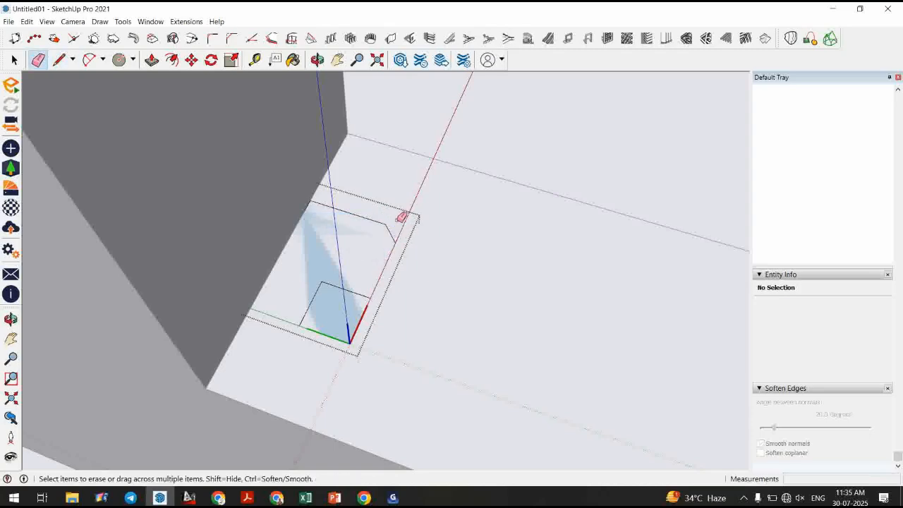
scroll(341, 304, down, 4)
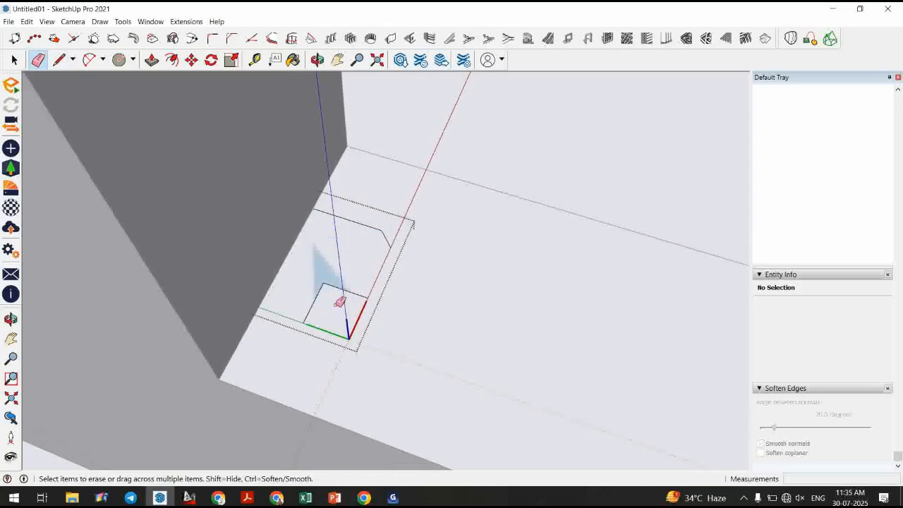
middle_drag(313, 312, 336, 295)
key(space)
scroll(362, 317, down, 2)
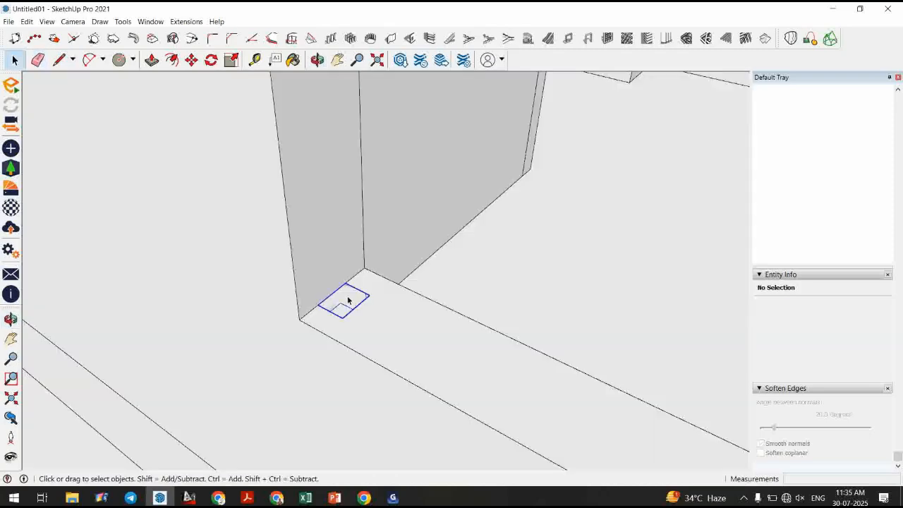
Enter the profile component and trace lines around the window opening's outline as a sweep path.
click(341, 300)
key(m)
key(space)
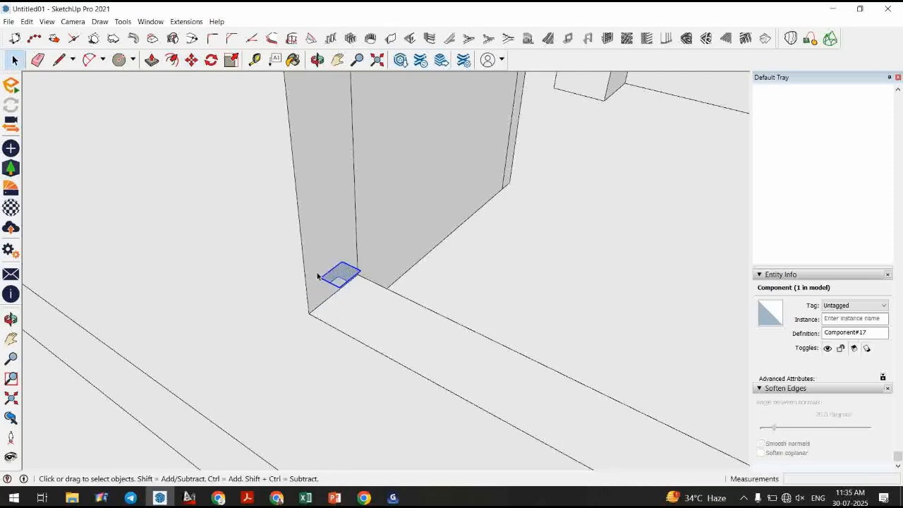
double_click(342, 274)
key(l)
mouse_move(371, 258)
middle_down()
mouse_move(384, 271)
mouse_move(337, 346)
mouse_move(357, 303)
mouse_move(294, 258)
mouse_move(339, 132)
mouse_move(500, 141)
mouse_move(653, 125)
mouse_move(698, 134)
middle_up()
scroll(738, 157, up, 1)
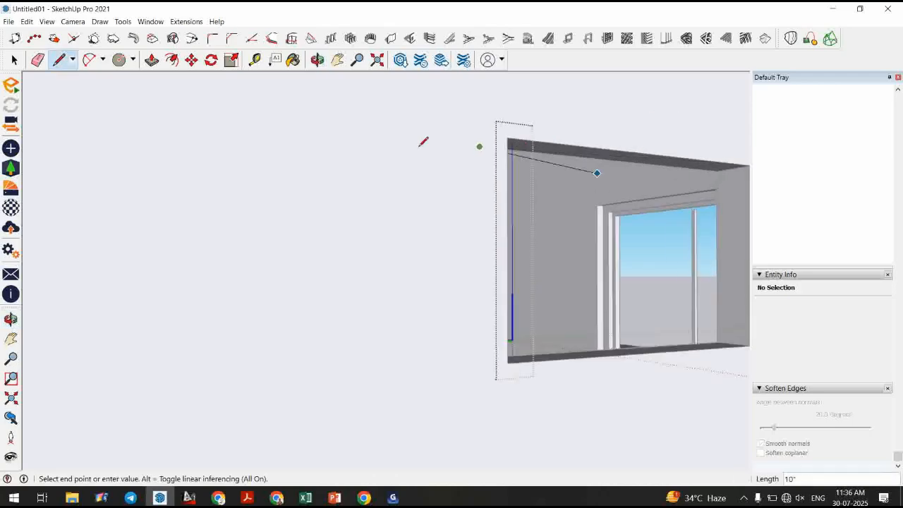
scroll(329, 171, down, 2)
scroll(694, 166, up, 2)
click(580, 172)
middle_drag(579, 171, 524, 88)
scroll(521, 92, down, 2)
scroll(44, 335, up, 3)
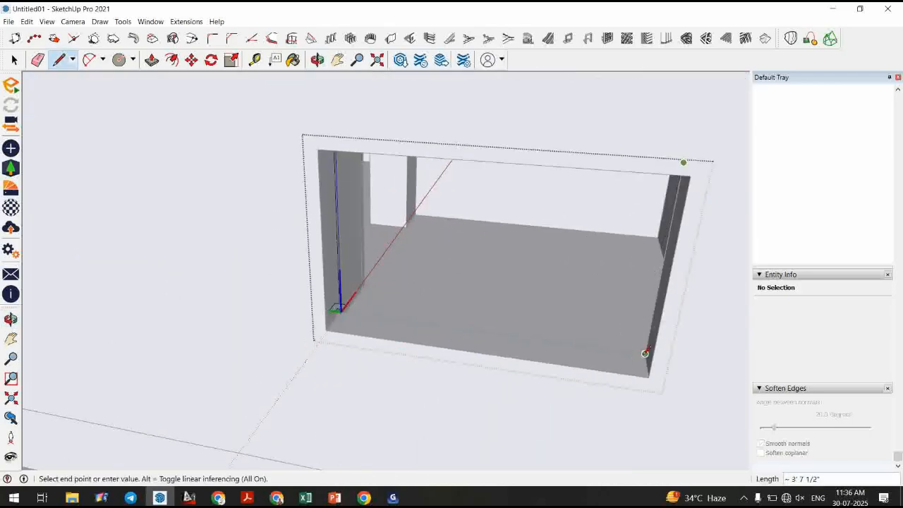
scroll(345, 338, up, 5)
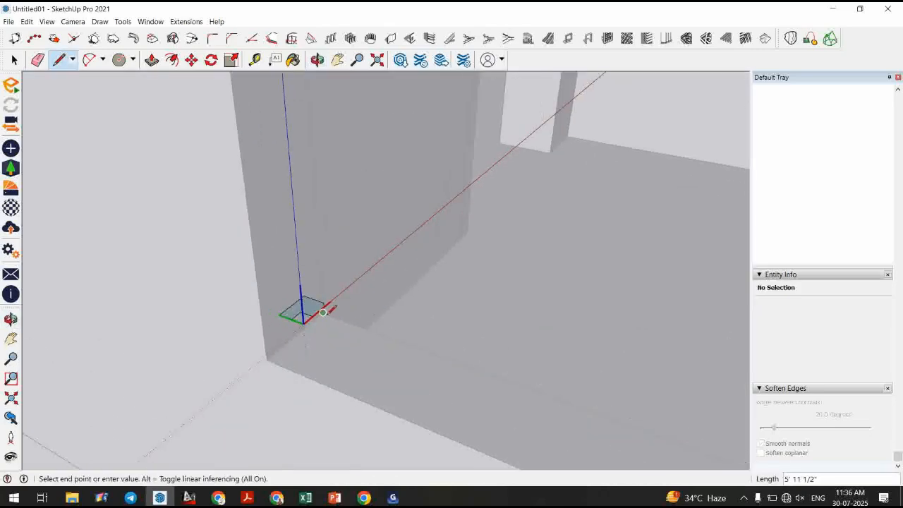
click(328, 312)
Select the four path edges and run Follow Me on the square profile to sweep the window moulding.
key(space)
click(416, 251)
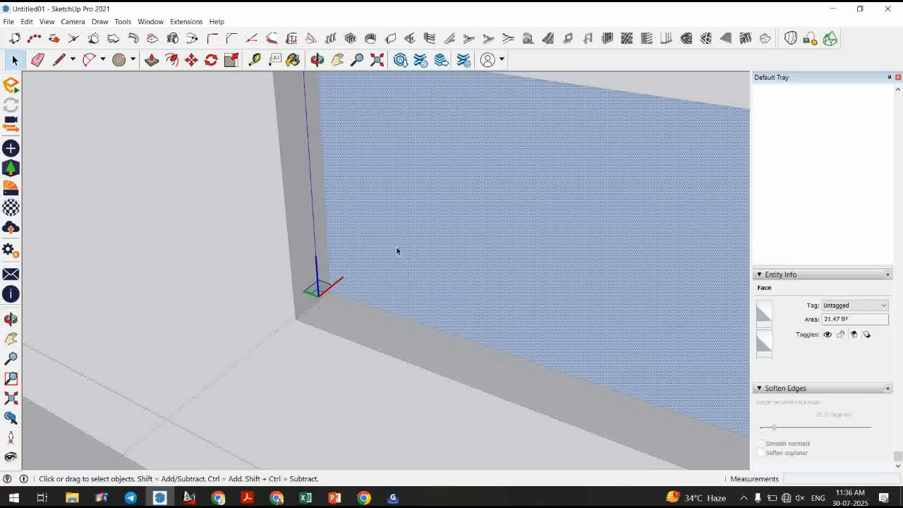
scroll(344, 251, down, 3)
drag(598, 151, 493, 273)
drag(321, 223, 329, 223)
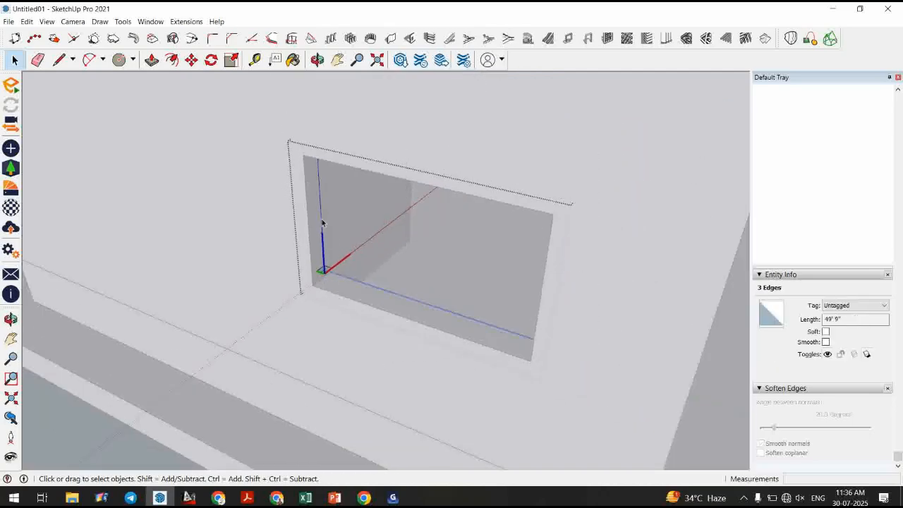
scroll(328, 222, up, 5)
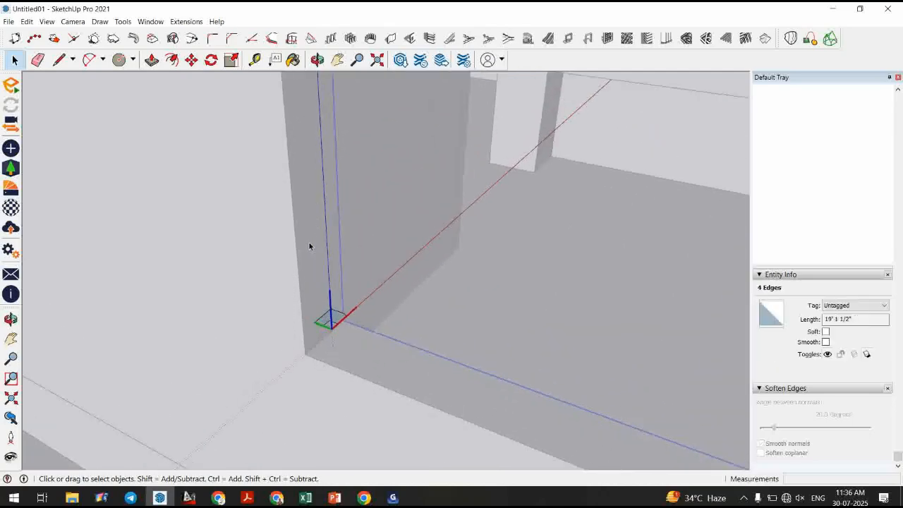
click(123, 21)
click(144, 119)
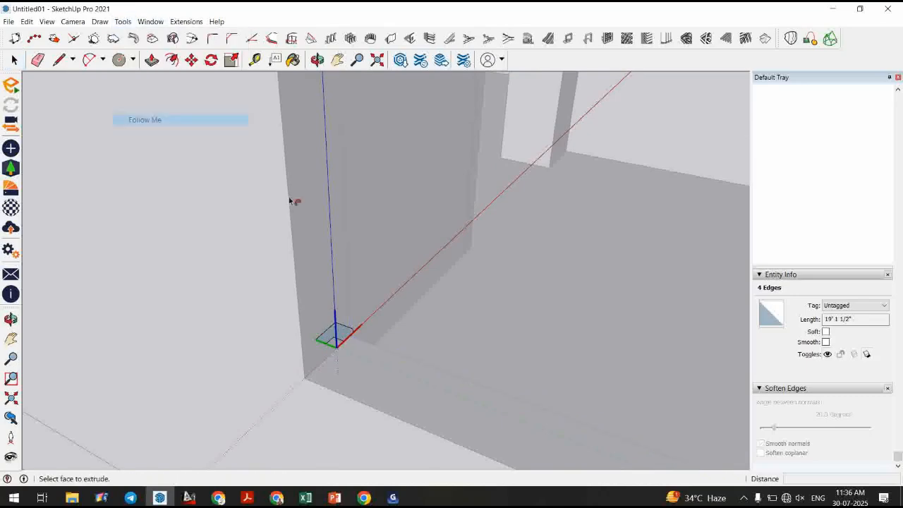
click(340, 328)
key(space)
Orbit and zoom to inspect the swept moulding around the window opening.
click(205, 258)
scroll(261, 302, down, 6)
middle_drag(494, 339, 470, 316)
scroll(198, 263, up, 2)
scroll(331, 200, up, 6)
middle_drag(330, 211, 14, 363)
scroll(428, 404, up, 1)
middle_drag(429, 404, 556, 219)
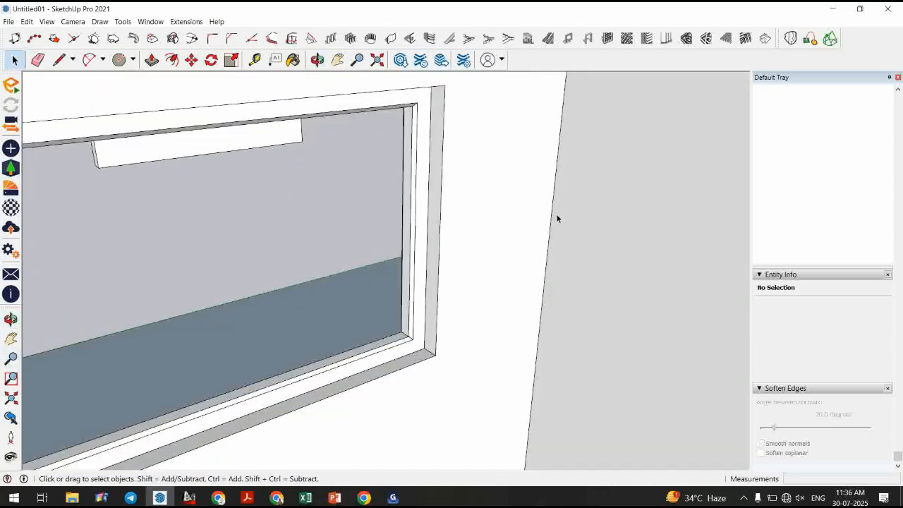
scroll(530, 277, down, 2)
middle_drag(529, 277, 484, 313)
scroll(484, 313, up, 1)
mouse_move(297, 275)
middle_down()
mouse_move(317, 266)
mouse_move(408, 273)
mouse_move(472, 258)
mouse_move(472, 298)
mouse_move(415, 331)
mouse_move(576, 358)
mouse_move(832, 332)
mouse_move(468, 444)
mouse_move(275, 280)
mouse_move(263, 318)
mouse_move(375, 395)
mouse_move(227, 387)
middle_up()
scroll(374, 395, down, 5)
scroll(413, 347, up, 7)
scroll(167, 372, up, 2)
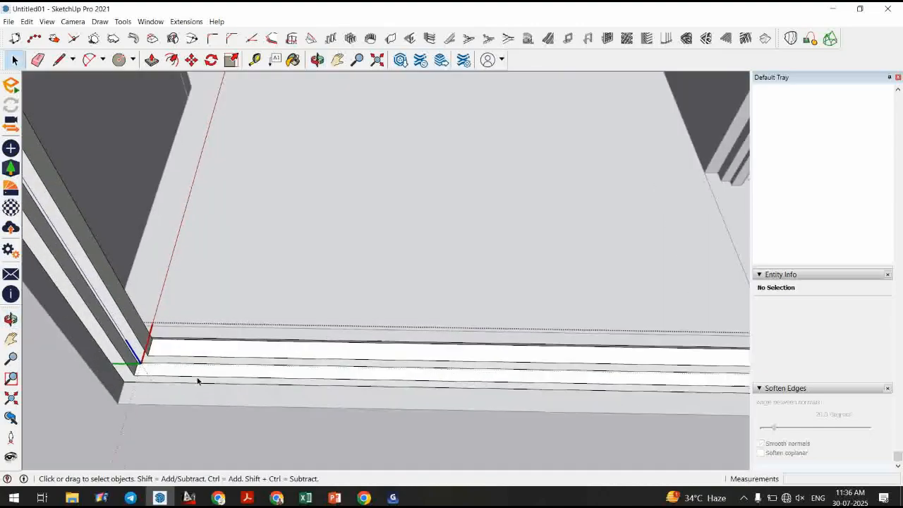
Copy the short vertical edge along the bottom rail to mark the mullion position.
click(149, 354)
key(m)
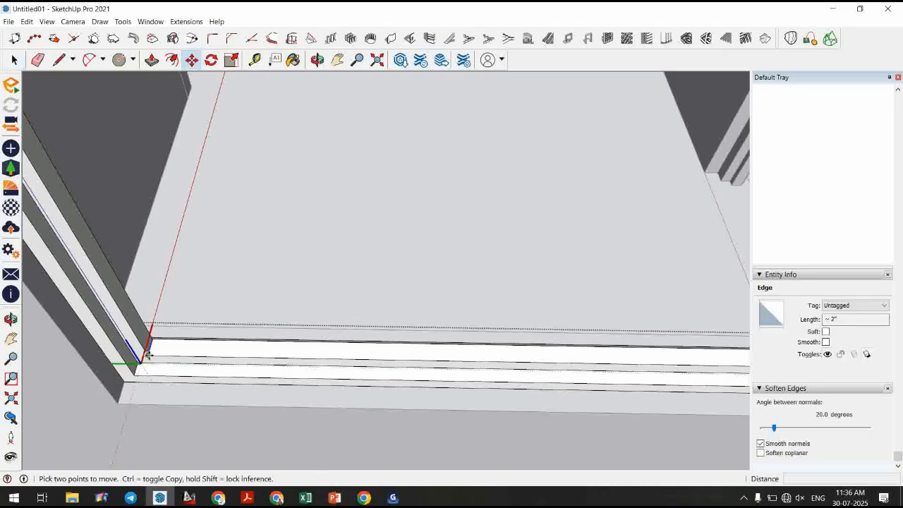
key(ctrl)
click(144, 360)
scroll(228, 325, down, 2)
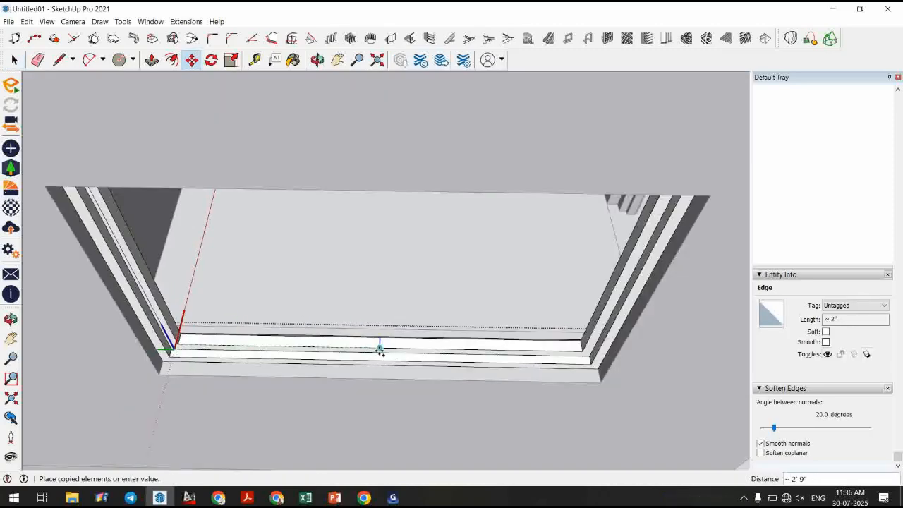
scroll(379, 350, up, 4)
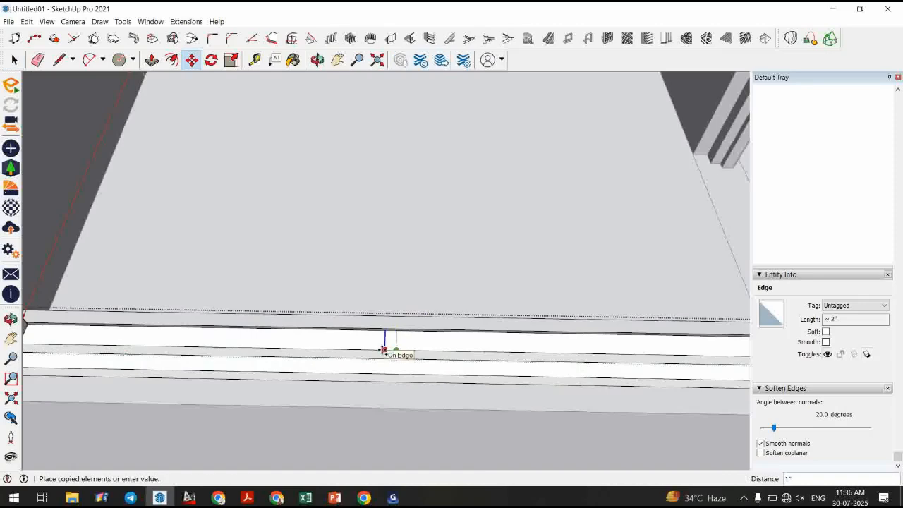
click(383, 350)
click(385, 345)
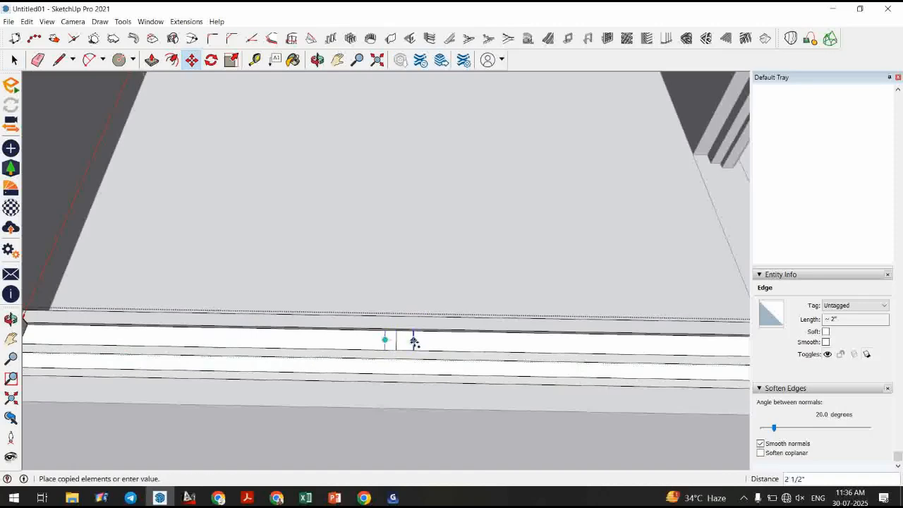
scroll(415, 341, up, 2)
key(space)
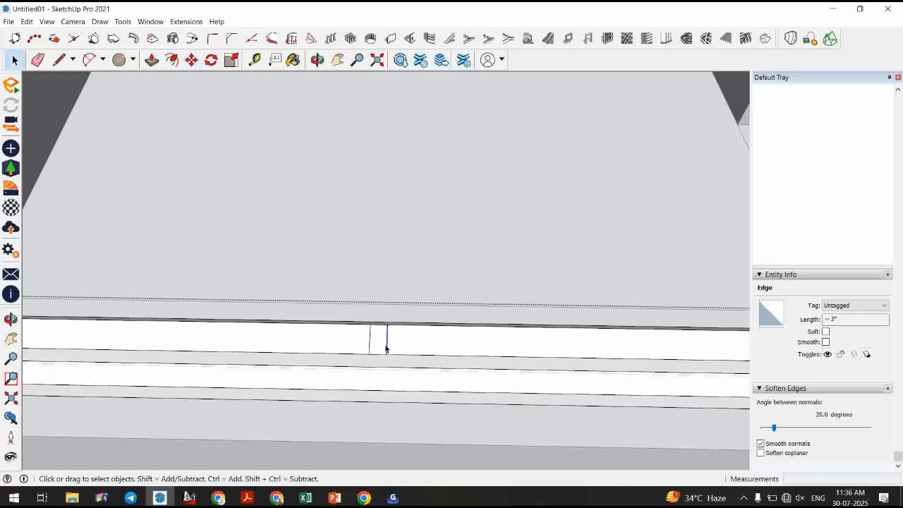
Copy the marker edge 1" sideways to set the mullion width.
key(m)
click(369, 340)
click(387, 339)
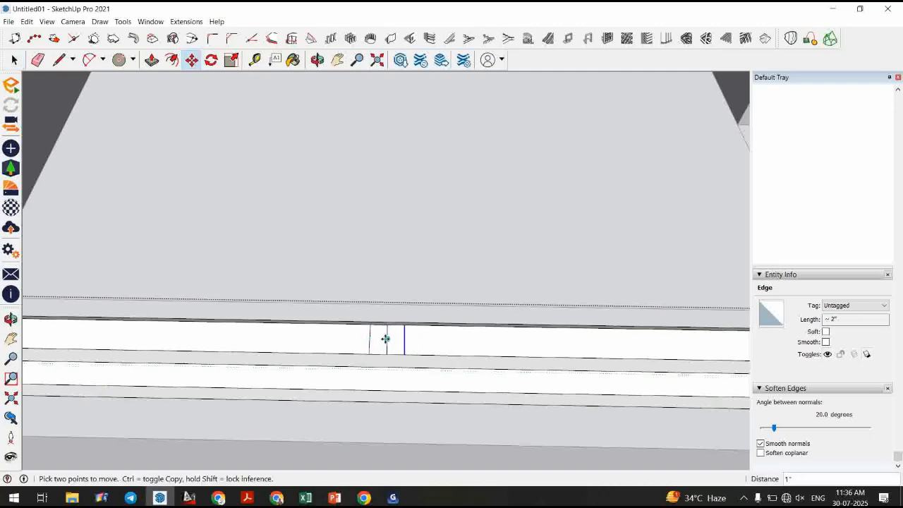
Push/pull the strip between the marker lines up to the top rail to form a vertical mullion.
key(p)
click(399, 342)
scroll(404, 323, down, 2)
scroll(403, 314, down, 3)
middle_drag(400, 249, 316, 110)
scroll(386, 209, down, 3)
scroll(389, 130, up, 4)
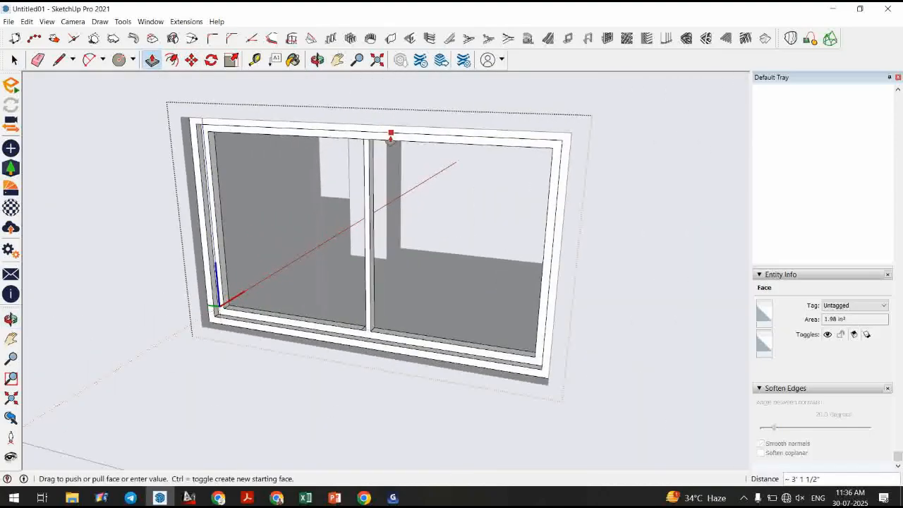
click(388, 144)
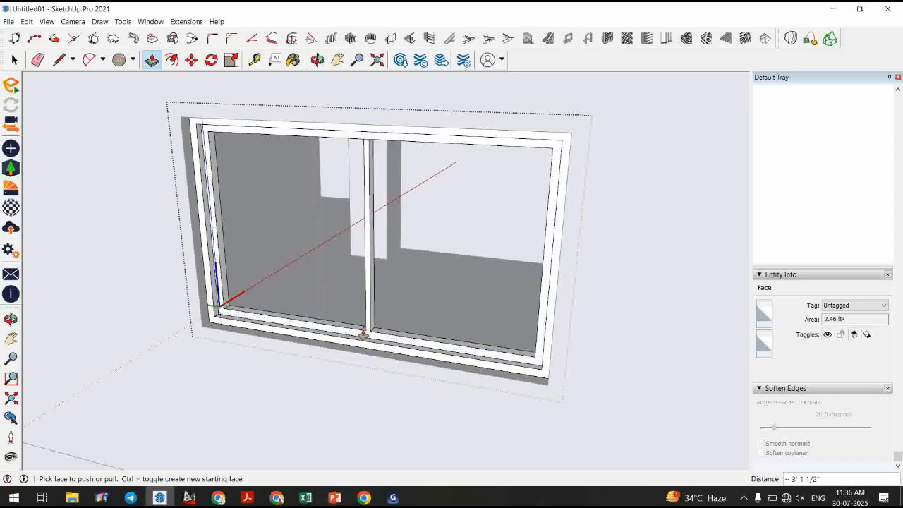
click(366, 334)
click(382, 144)
Draw a line on the top rail at the mullion and push/pull the face to join the mullion to the rail.
middle_drag(335, 312, 343, 214)
scroll(342, 226, down, 3)
scroll(305, 424, up, 6)
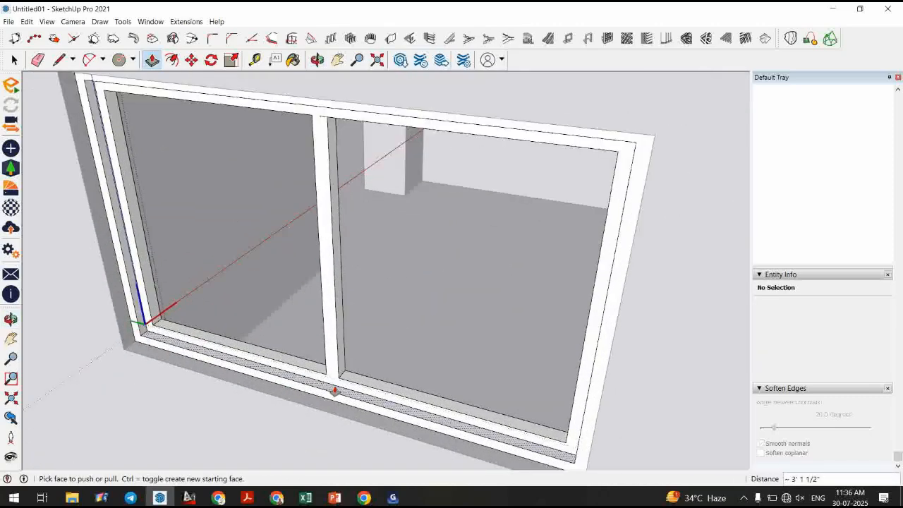
key(l)
click(345, 367)
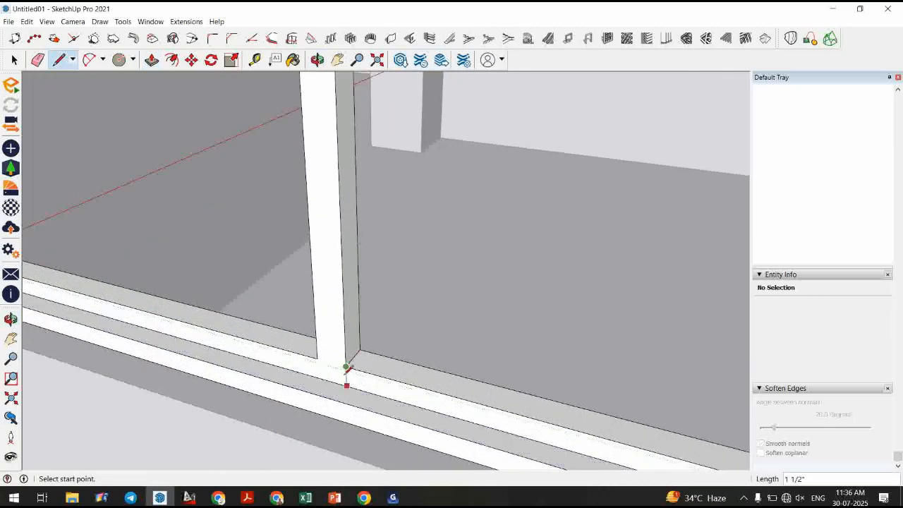
scroll(341, 390, down, 3)
middle_drag(346, 401, 345, 292)
scroll(312, 407, down, 2)
scroll(305, 188, up, 4)
scroll(304, 187, up, 2)
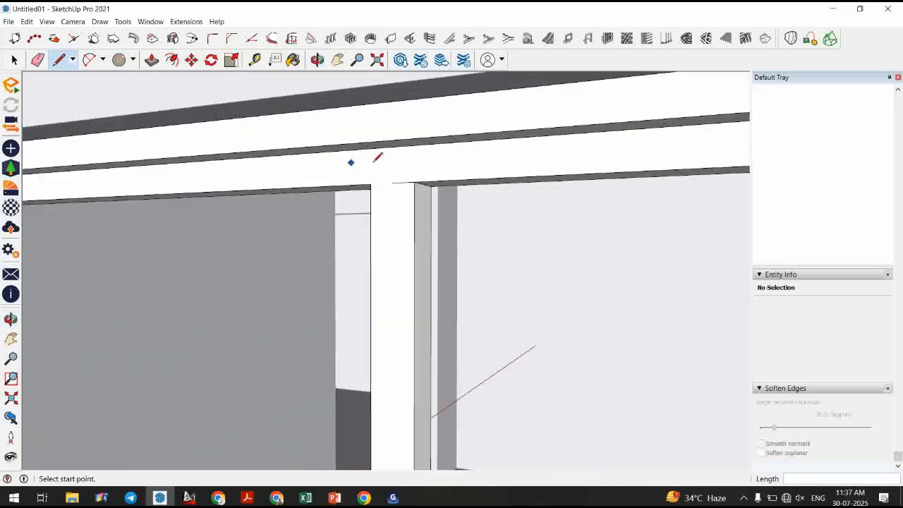
click(415, 182)
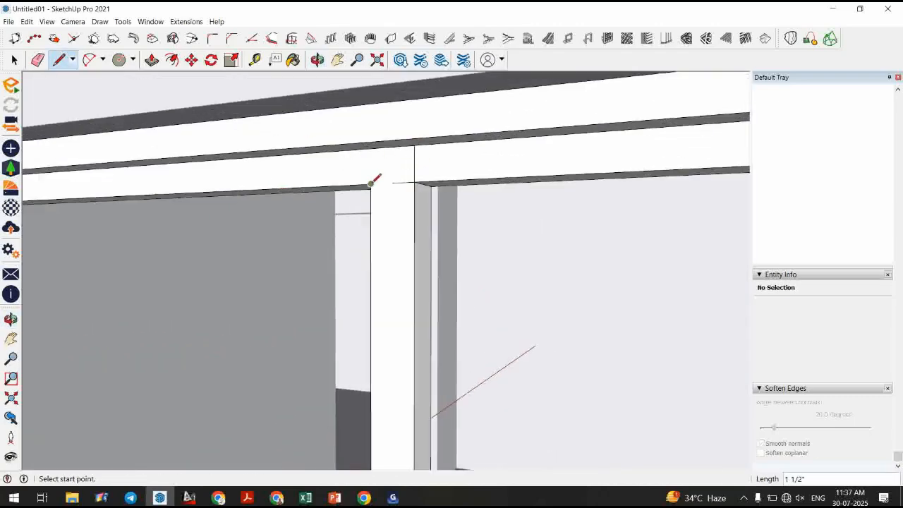
key(p)
drag(383, 155, 399, 175)
key(space)
scroll(398, 175, down, 3)
middle_drag(385, 193, 385, 322)
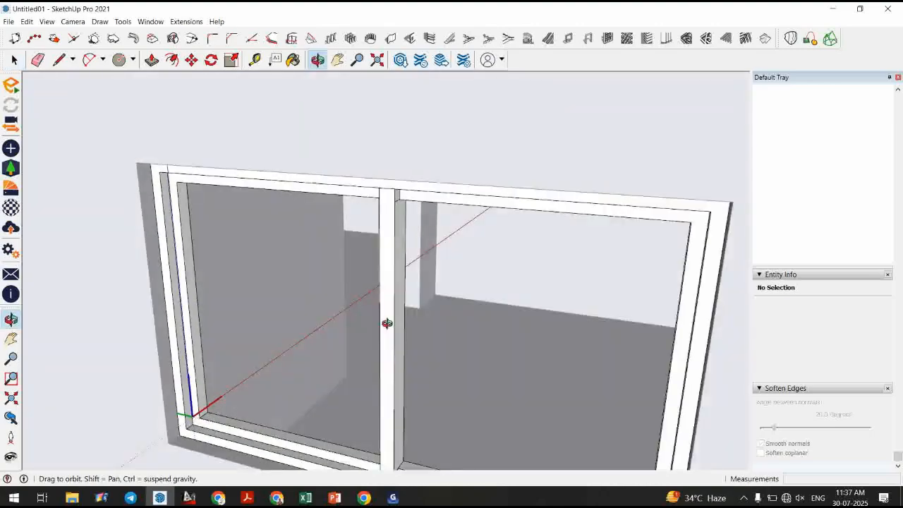
Draw a thin rectangle at the lower-left corner of the sill and make it a component.
scroll(447, 188, down, 2)
middle_drag(447, 188, 466, 404)
scroll(391, 388, up, 1)
scroll(344, 403, up, 5)
middle_drag(480, 359, 388, 429)
scroll(278, 348, up, 3)
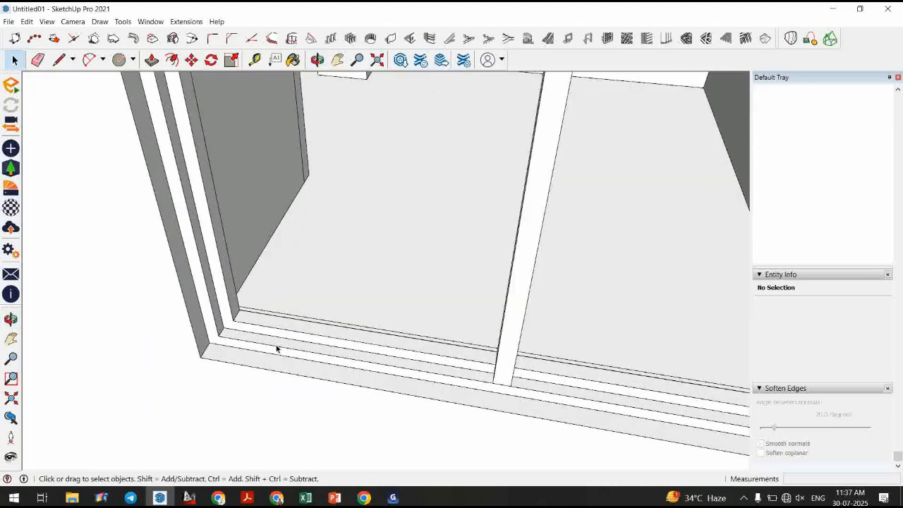
scroll(213, 312, up, 2)
scroll(214, 318, up, 1)
key(r)
click(218, 332)
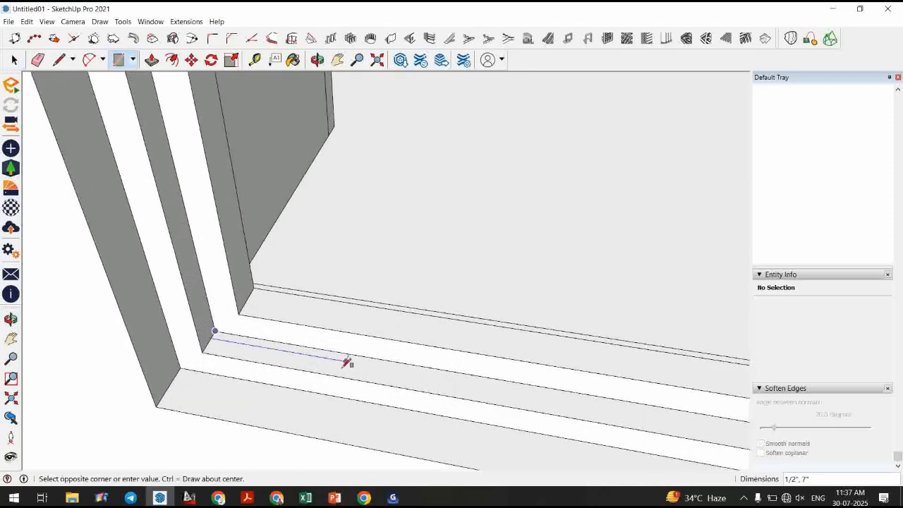
scroll(347, 362, up, 1)
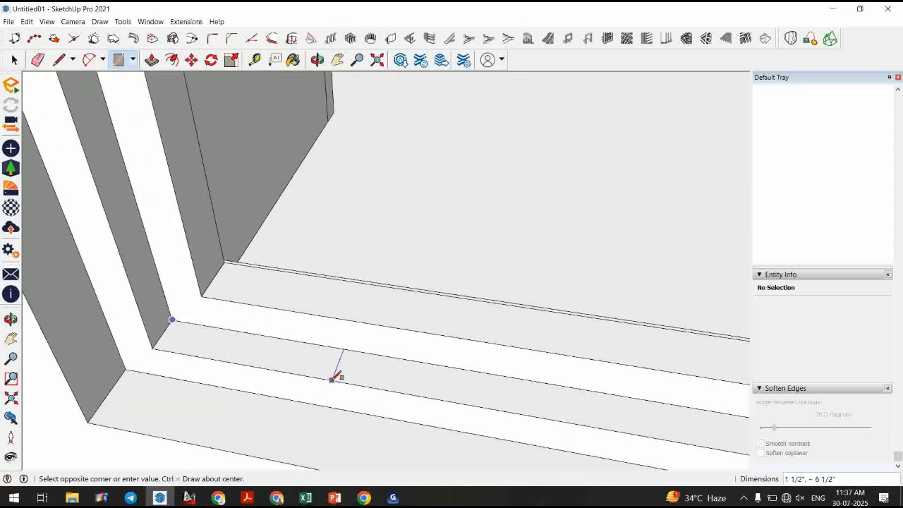
key(space)
click(304, 366)
key(g)
key(Return)
Open the component and draw a 1" by 3" rectangle inside it as a profile.
double_click(317, 364)
middle_drag(315, 366, 287, 381)
scroll(288, 380, up, 1)
scroll(304, 376, up, 1)
key(r)
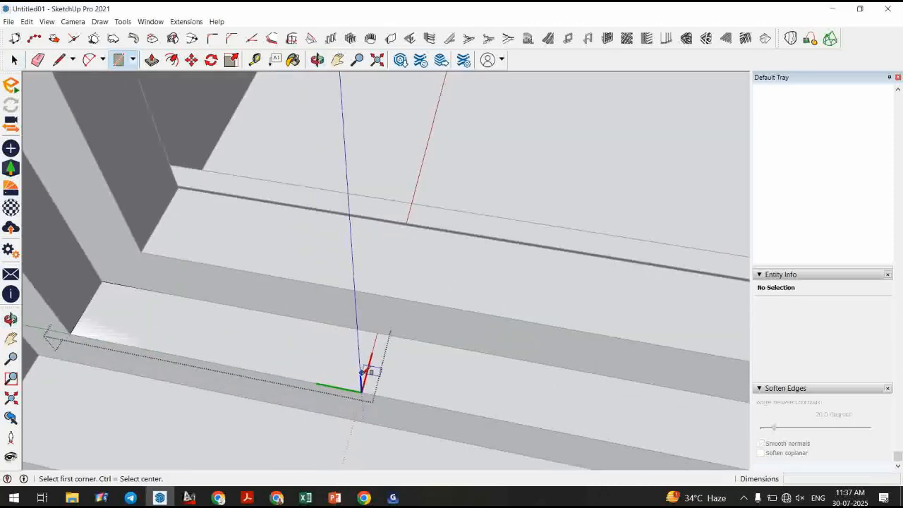
click(364, 375)
click(249, 314)
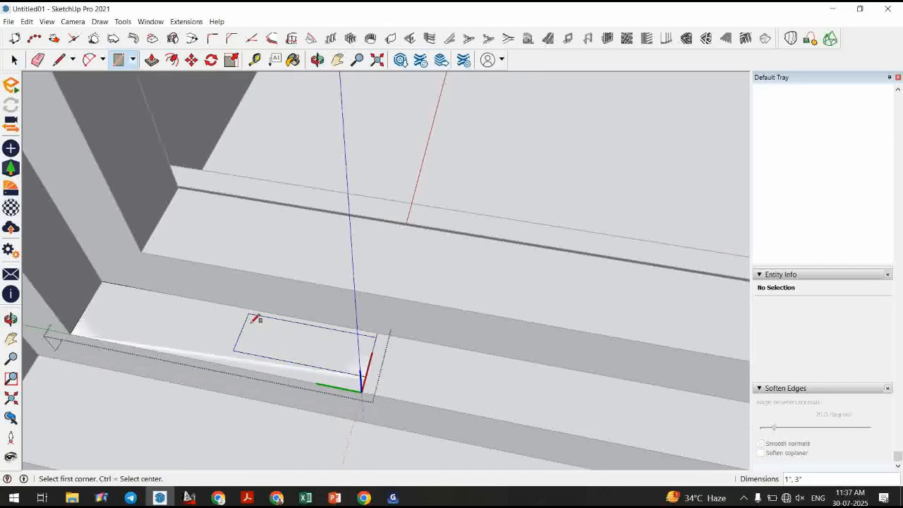
key(space)
Move one edge of the profile rectangle 1/2" to adjust its shape.
key(e)
key(space)
click(363, 336)
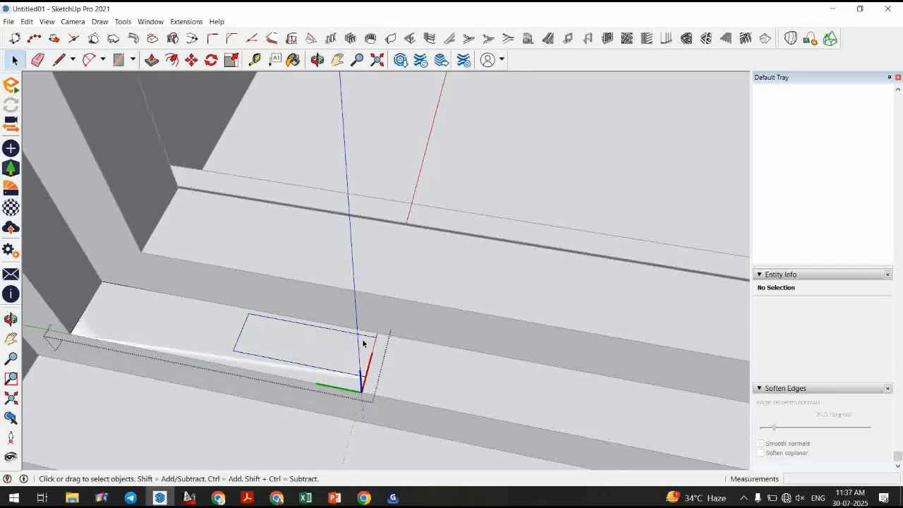
scroll(366, 340, up, 2)
key(m)
click(391, 358)
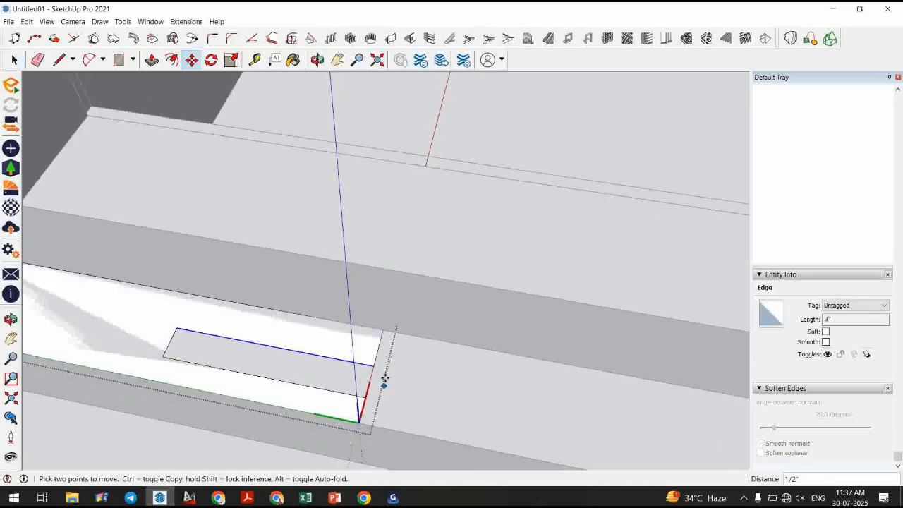
key(space)
Close the component and move it up onto the left jamb of the window.
scroll(423, 372, down, 3)
click(431, 366)
scroll(430, 366, down, 2)
click(332, 357)
scroll(369, 378, down, 1)
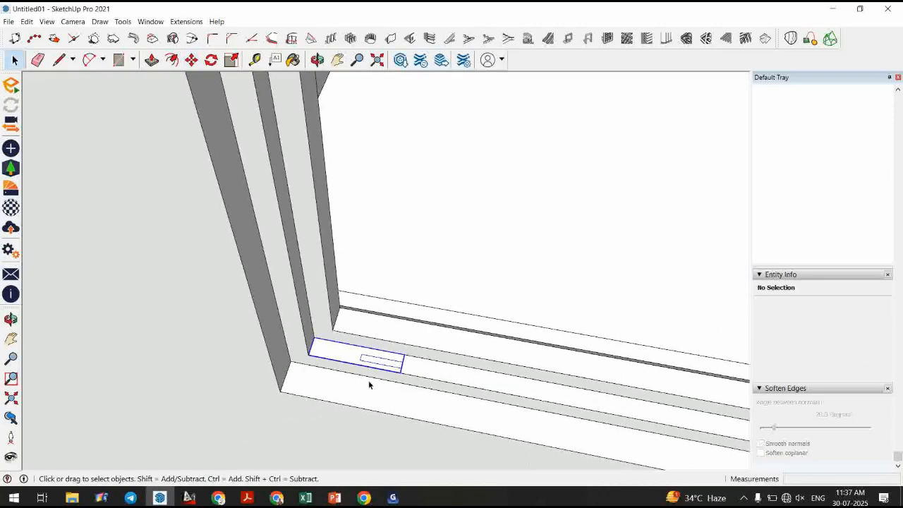
middle_drag(368, 384, 276, 315)
key(m)
click(292, 334)
scroll(292, 335, down, 3)
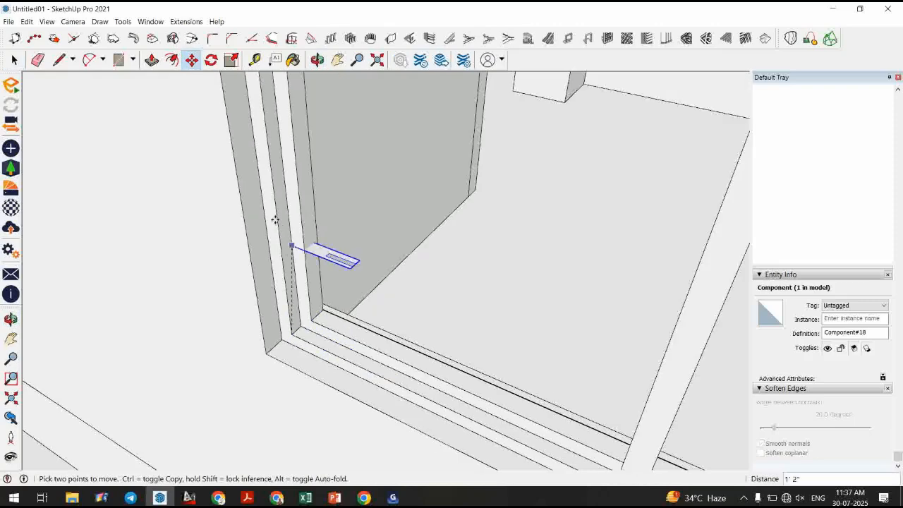
click(277, 219)
key(space)
Open the component and draw path lines around the left pane's opening.
double_click(292, 226)
key(l)
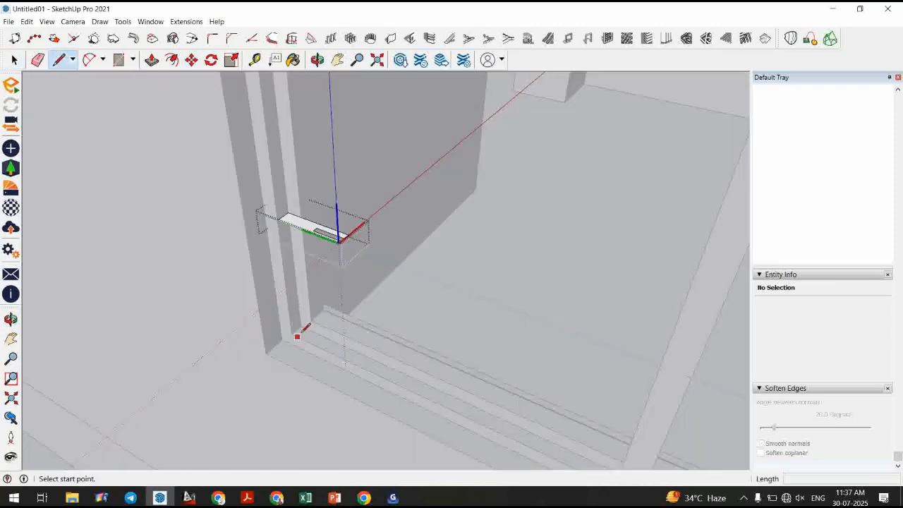
click(300, 325)
middle_drag(301, 326, 420, 315)
click(528, 101)
scroll(454, 395, up, 4)
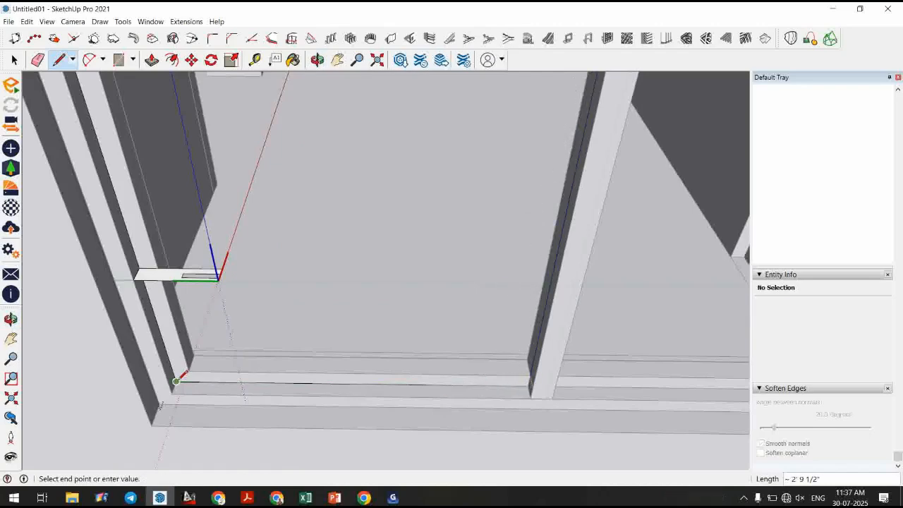
key(space)
key(l)
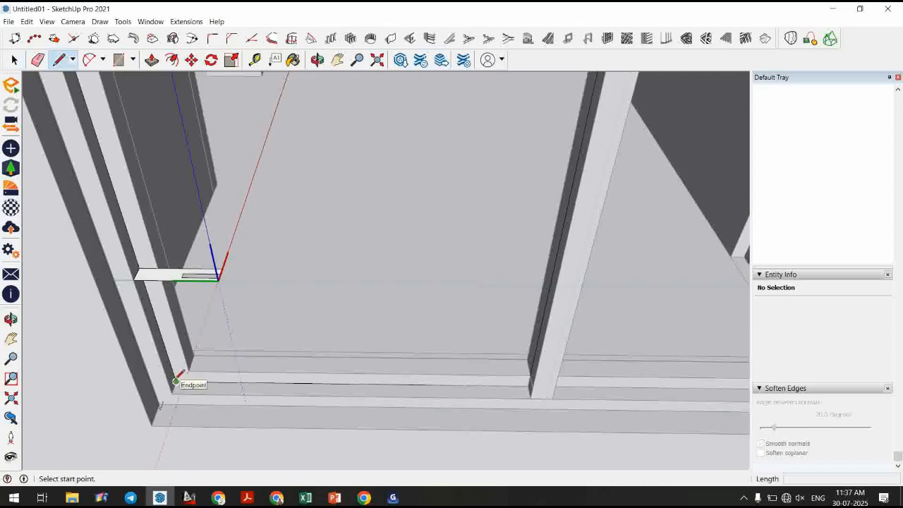
key(space)
Select the four path edges and sweep the profile around them with Follow Me.
scroll(534, 400, down, 5)
middle_drag(534, 400, 519, 444)
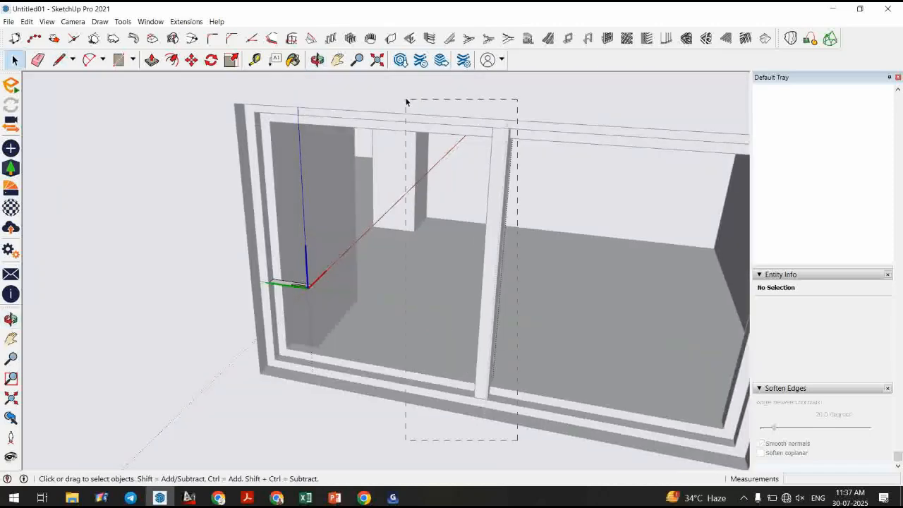
drag(274, 166, 233, 204)
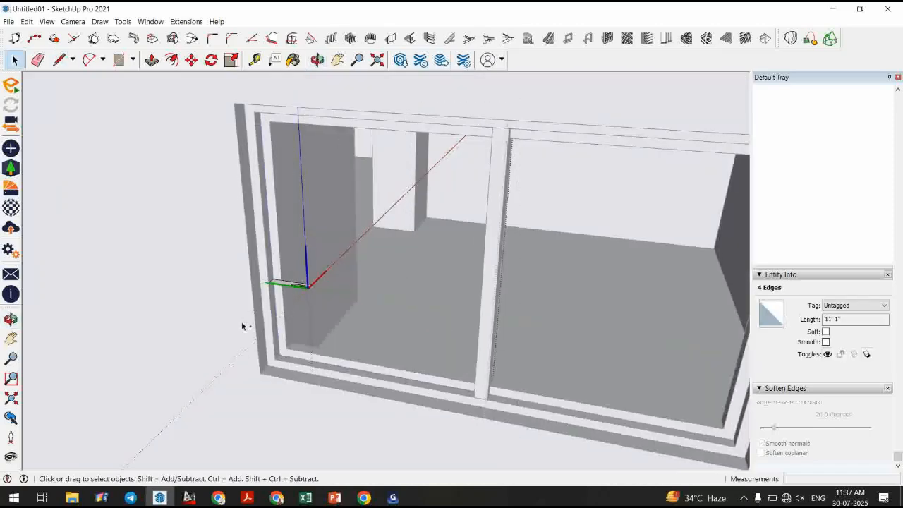
click(126, 21)
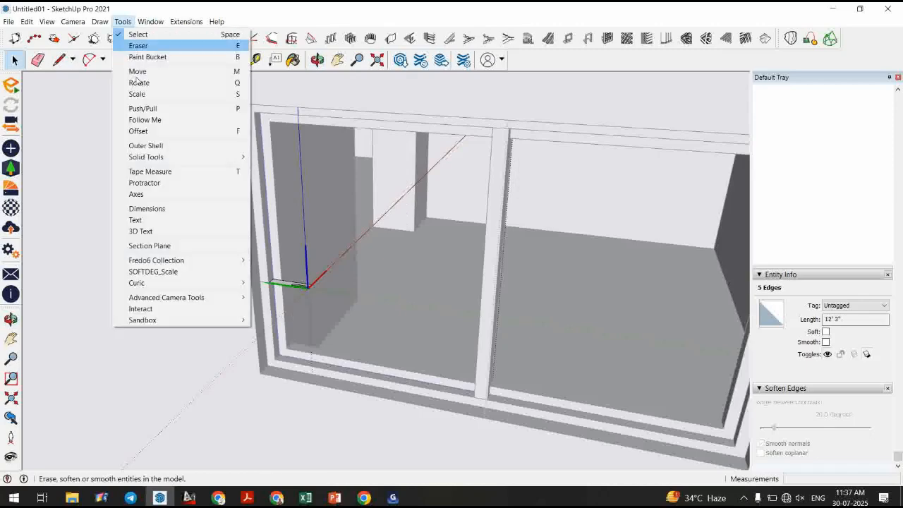
click(141, 119)
click(281, 286)
key(space)
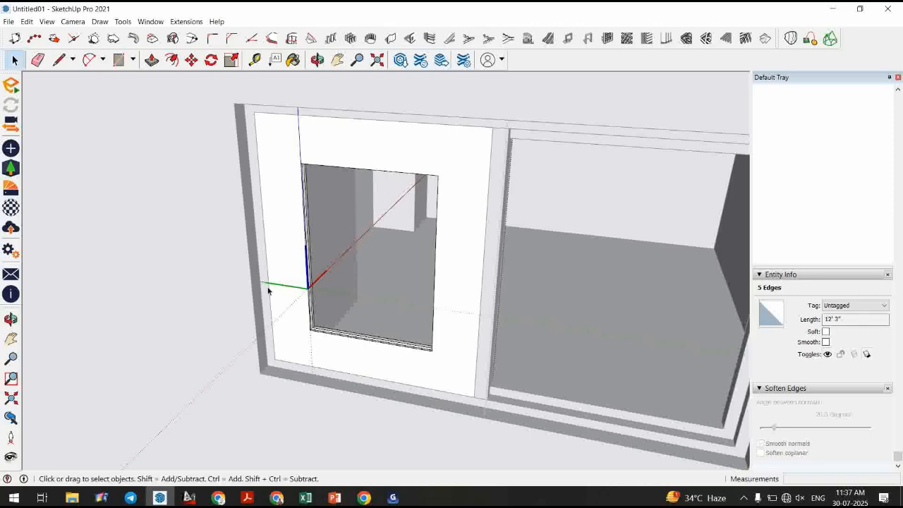
key(Escape)
Move the new moulding's top edges upward to enlarge the frame.
scroll(446, 337, down, 2)
middle_drag(445, 337, 470, 233)
scroll(459, 212, up, 3)
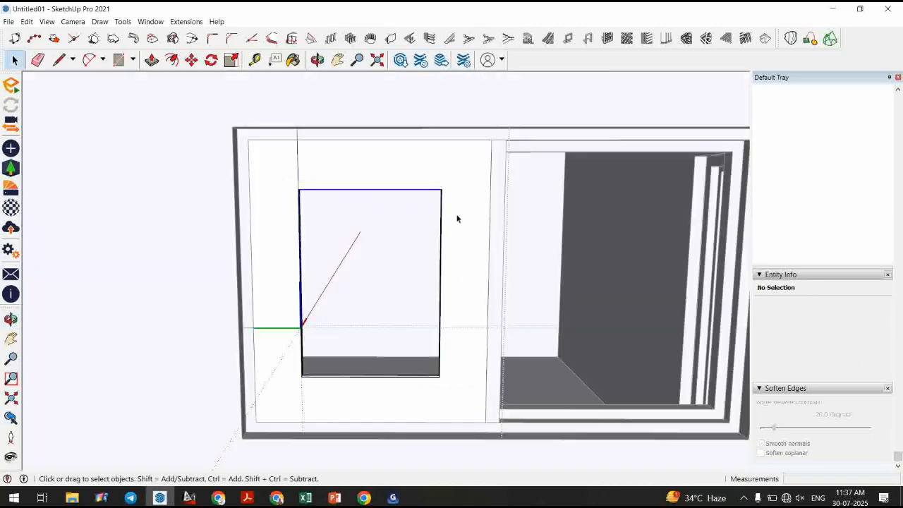
key(m)
click(505, 222)
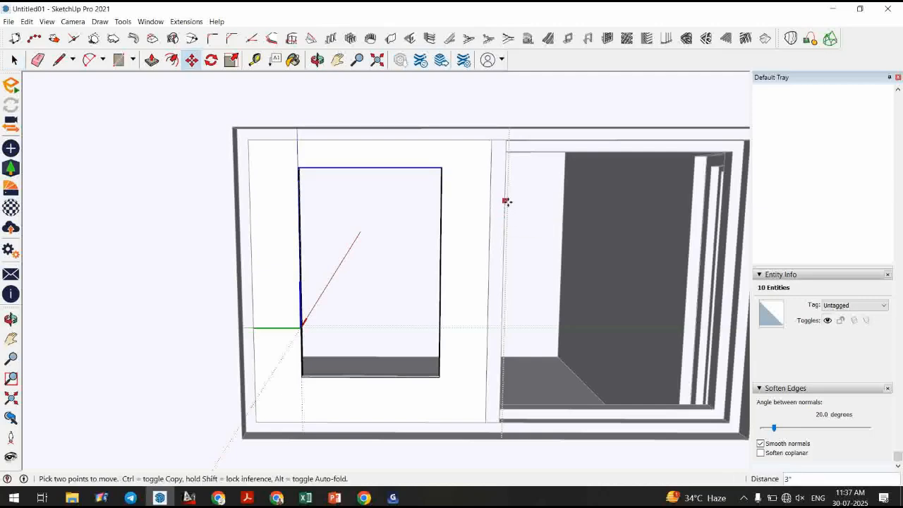
click(505, 201)
Select the moulding's left edges and move them outward.
key(space)
drag(312, 396, 309, 405)
key(m)
click(322, 442)
click(307, 444)
key(space)
Select the moulding's right edges and move them outward.
drag(450, 376, 451, 392)
key(m)
click(464, 447)
click(479, 449)
key(space)
Move the moulding's bottom edges down 4" and undo the move.
drag(470, 397, 469, 397)
key(m)
click(501, 333)
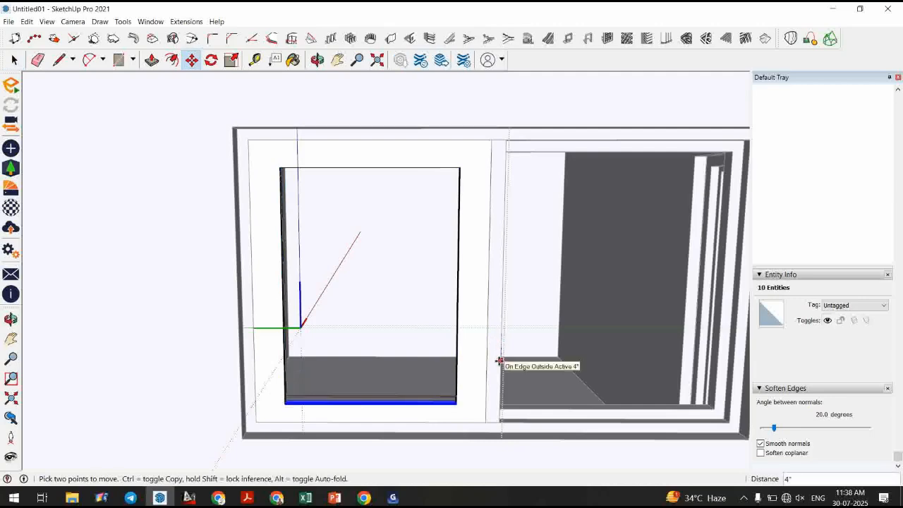
click(500, 364)
key(space)
key(ctrl+z)
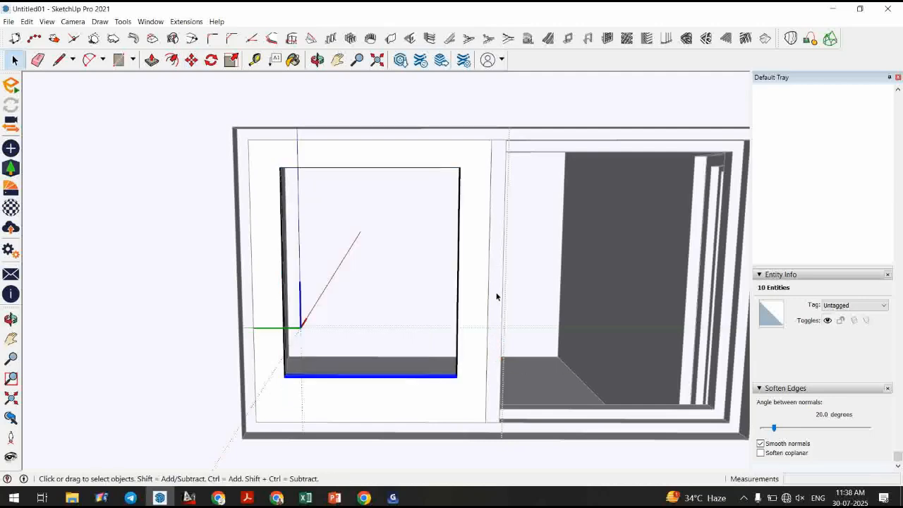
key(m)
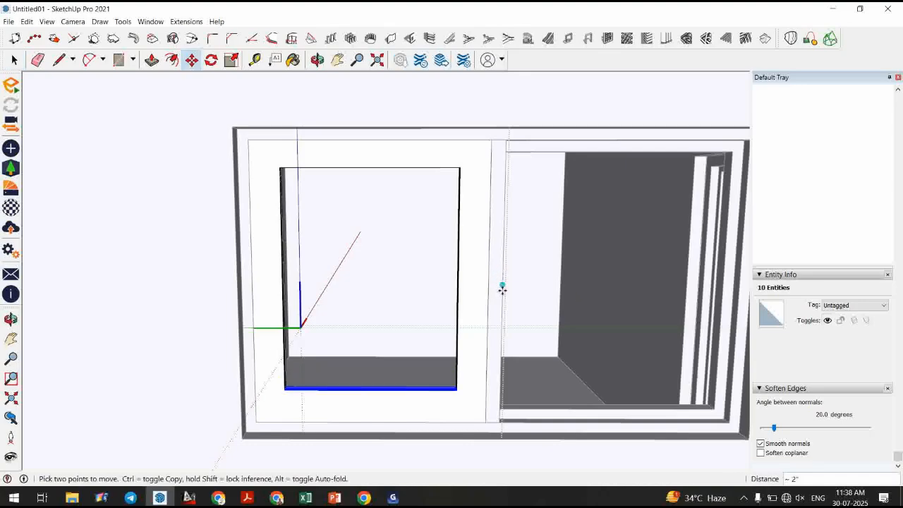
key(space)
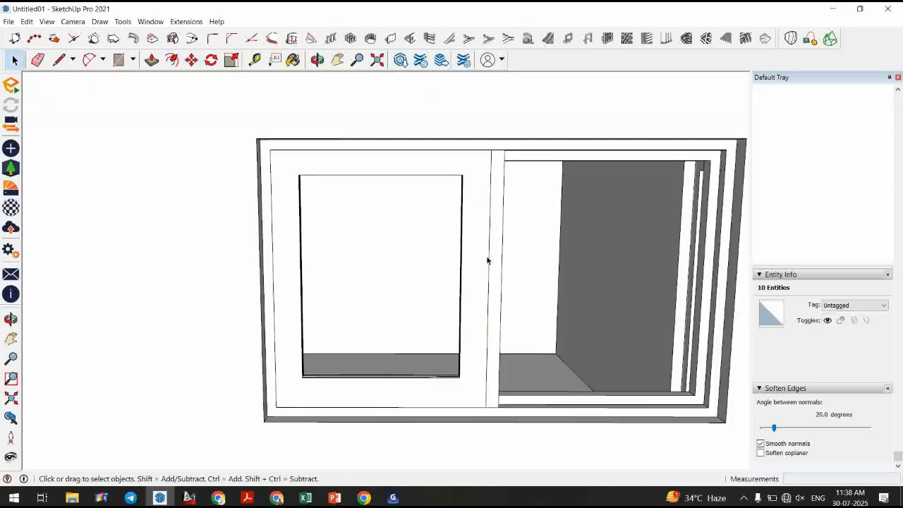
scroll(487, 261, down, 5)
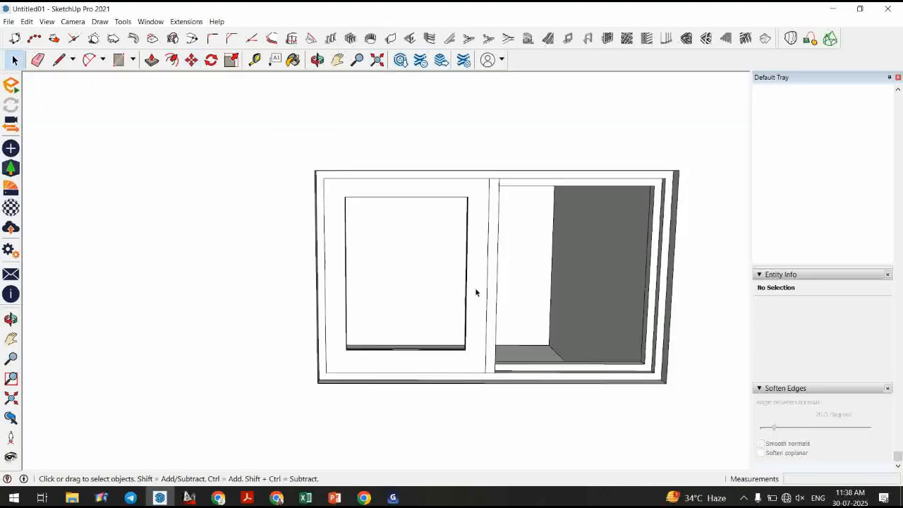
Draw a rectangle about 2'1" by 2'7 1/2" inside the right sash opening as a glass pane.
click(347, 369)
middle_drag(346, 369, 151, 338)
scroll(182, 348, up, 4)
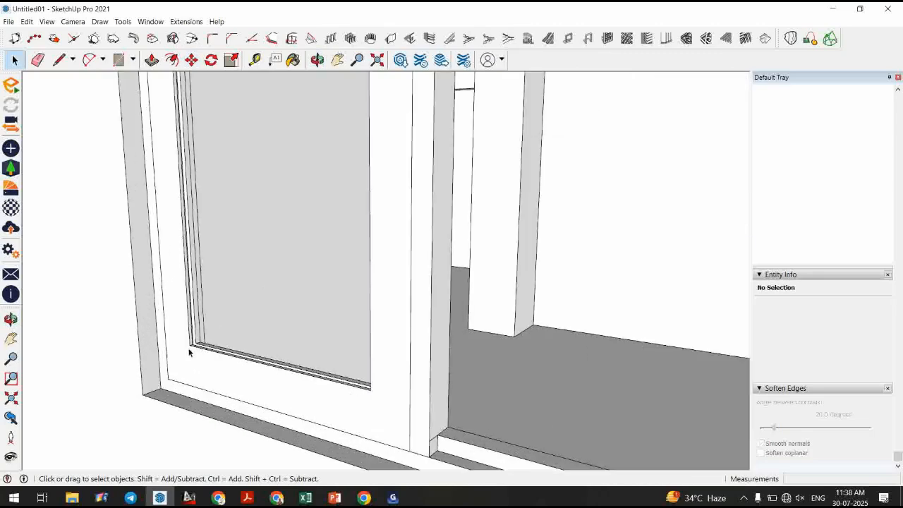
key(r)
click(190, 344)
scroll(294, 388, down, 2)
key(Escape)
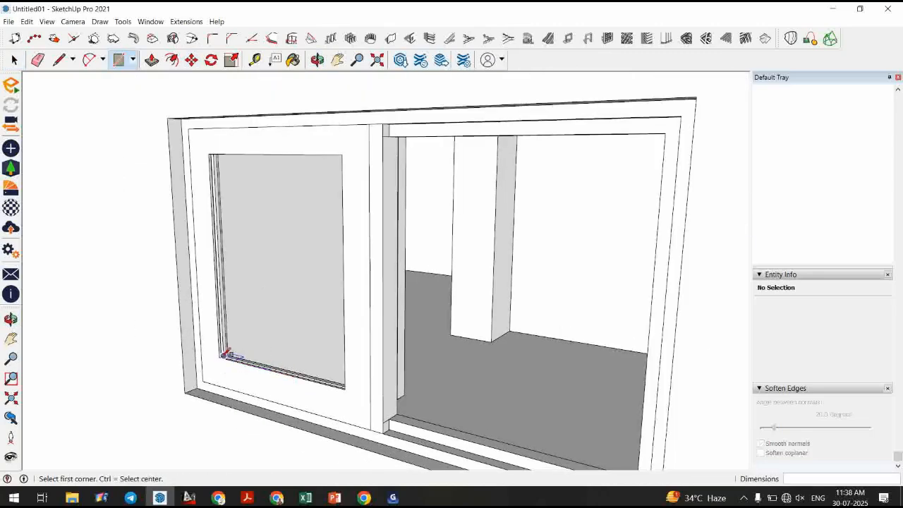
click(223, 355)
click(343, 155)
scroll(220, 357, up, 6)
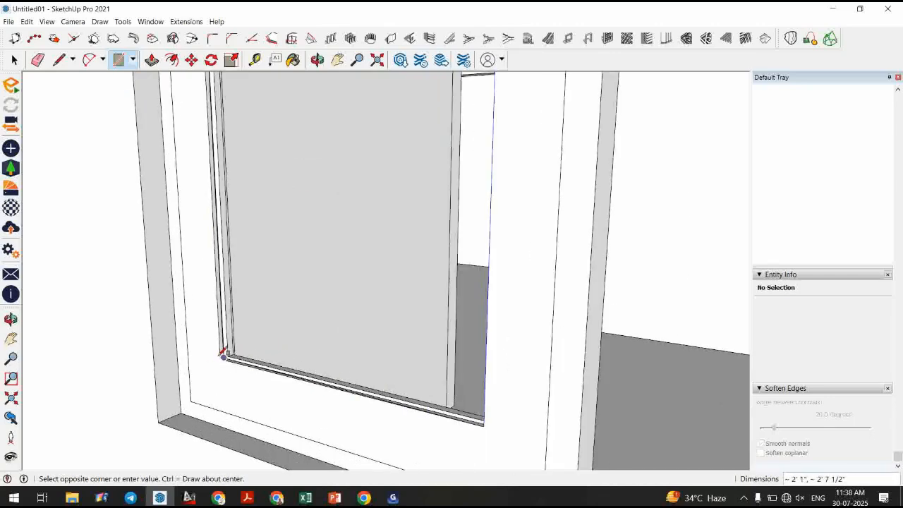
click(219, 361)
Make the new rectangle a component and move it into place within the sash frame.
key(space)
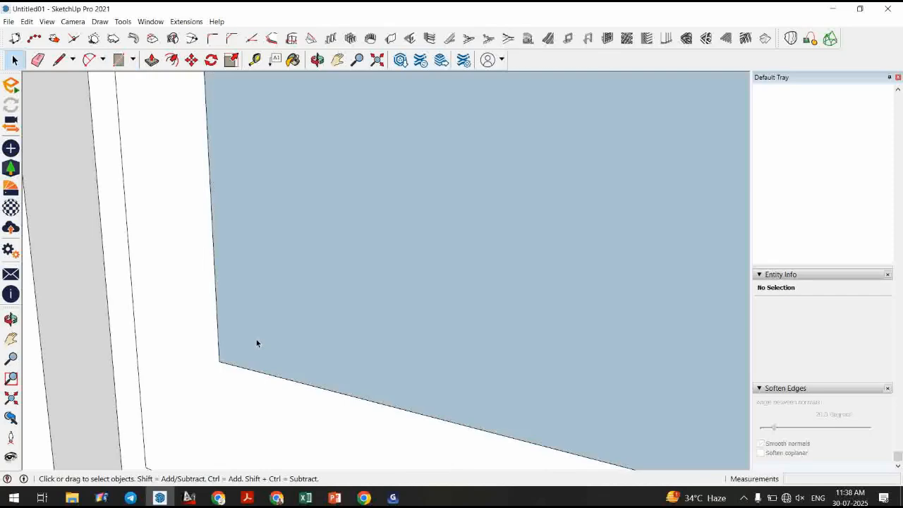
click(257, 343)
key(g)
key(Return)
middle_drag(268, 313, 240, 368)
key(m)
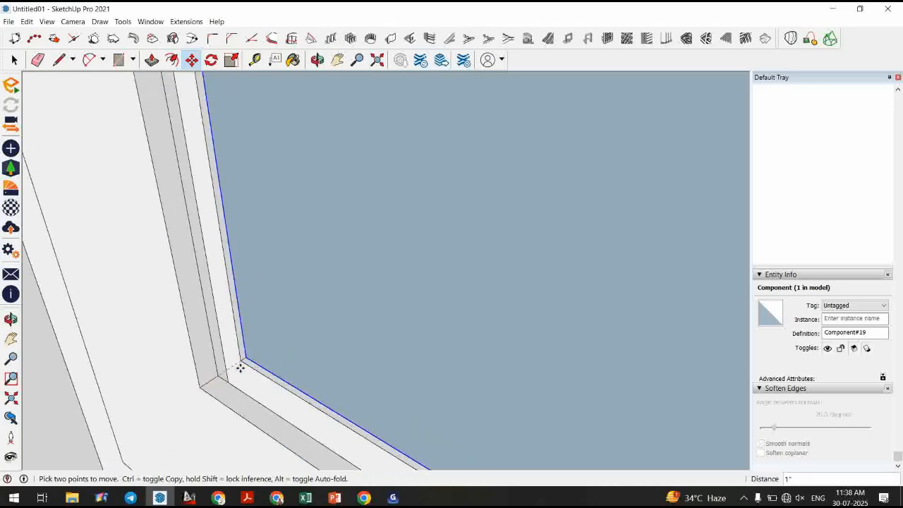
click(241, 364)
key(space)
Inside the pane component, push/pull the face to give the glass pane a slight thickness.
double_click(256, 350)
key(p)
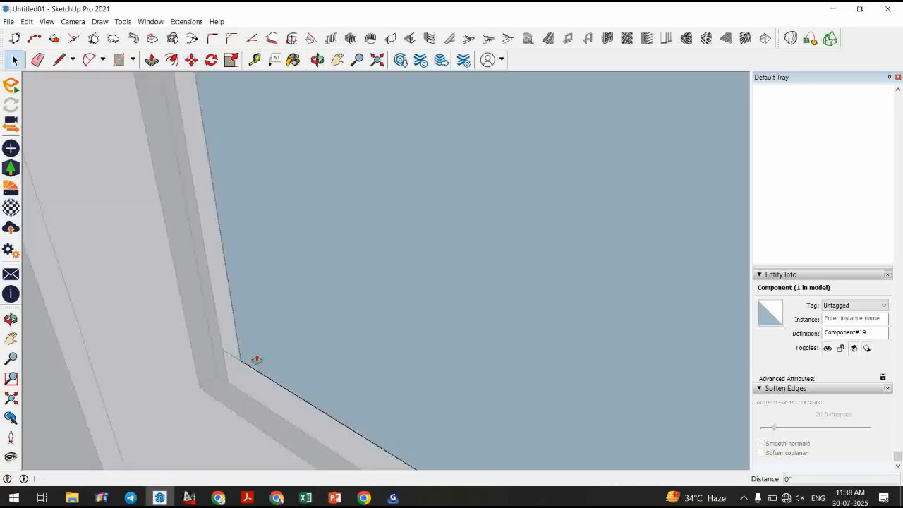
click(257, 360)
click(235, 372)
key(space)
key(Escape)
scroll(262, 279, down, 10)
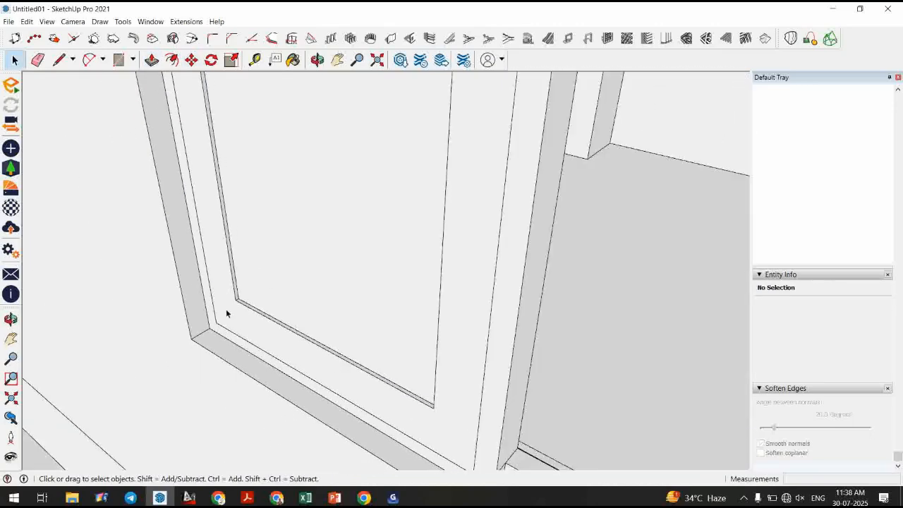
Paint the pane with the blue translucent glass material from Glass and Mirrors.
middle_drag(393, 387, 2, 245)
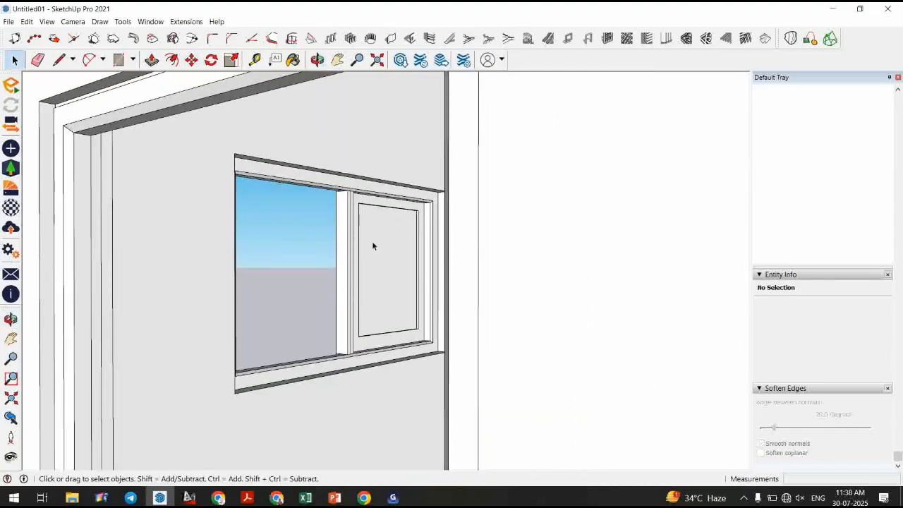
scroll(413, 304, up, 3)
middle_drag(413, 304, 487, 303)
scroll(494, 303, down, 4)
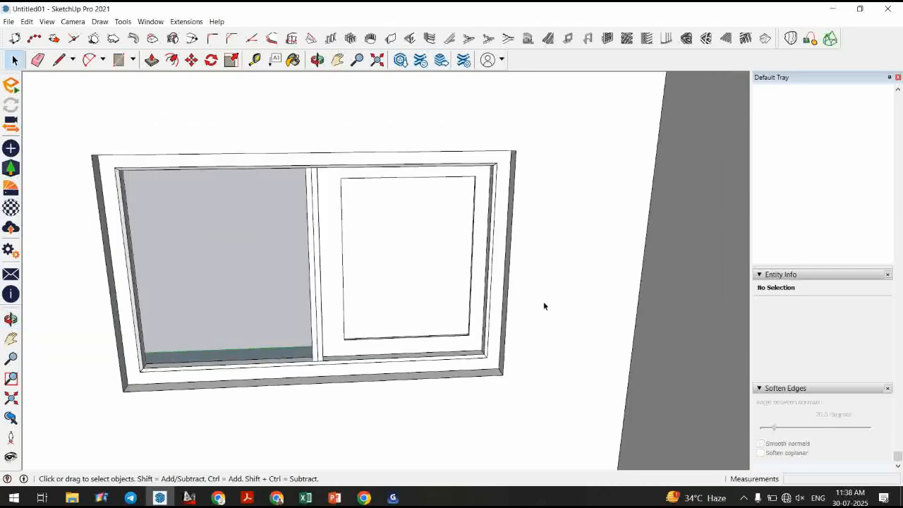
scroll(497, 256, up, 2)
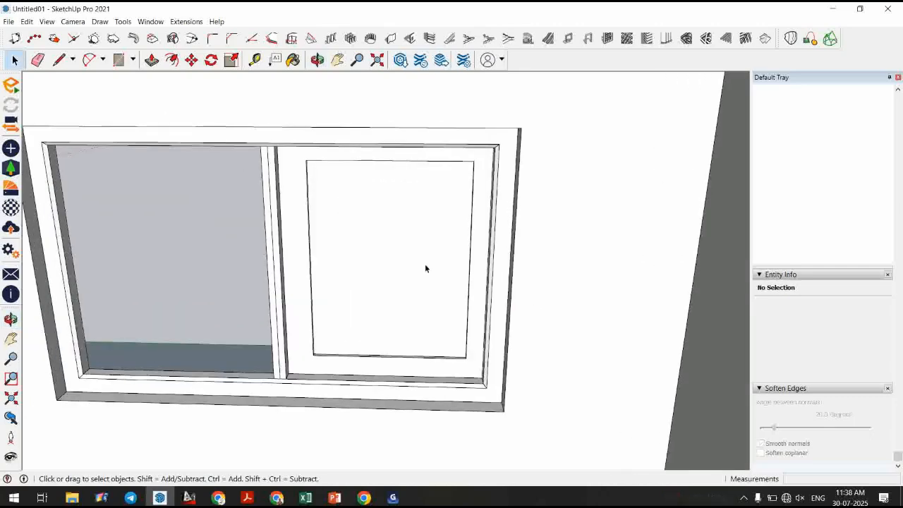
scroll(878, 294, up, 15)
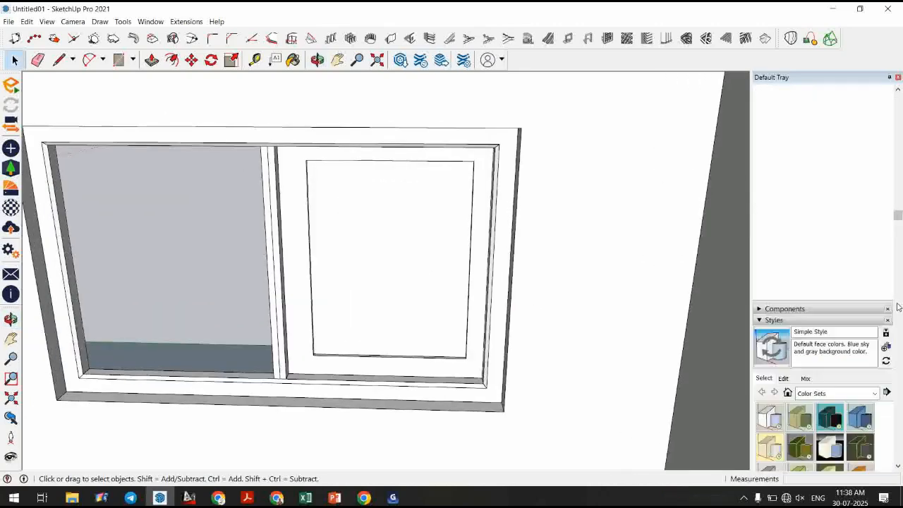
click(859, 156)
click(383, 286)
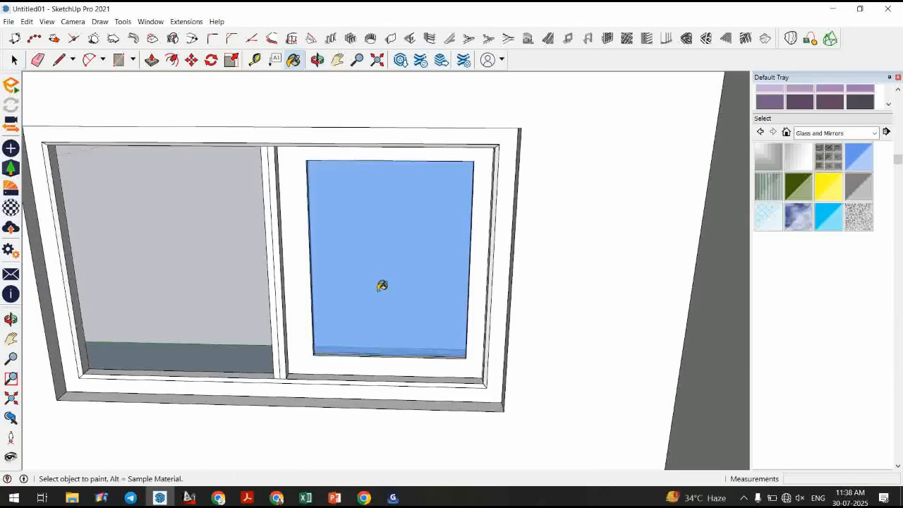
Zoom out to examine the building's glazed doors and window openings from outside.
key(space)
scroll(621, 260, down, 3)
mouse_move(621, 261)
middle_down()
mouse_move(622, 299)
mouse_move(586, 220)
middle_up()
scroll(587, 220, down, 3)
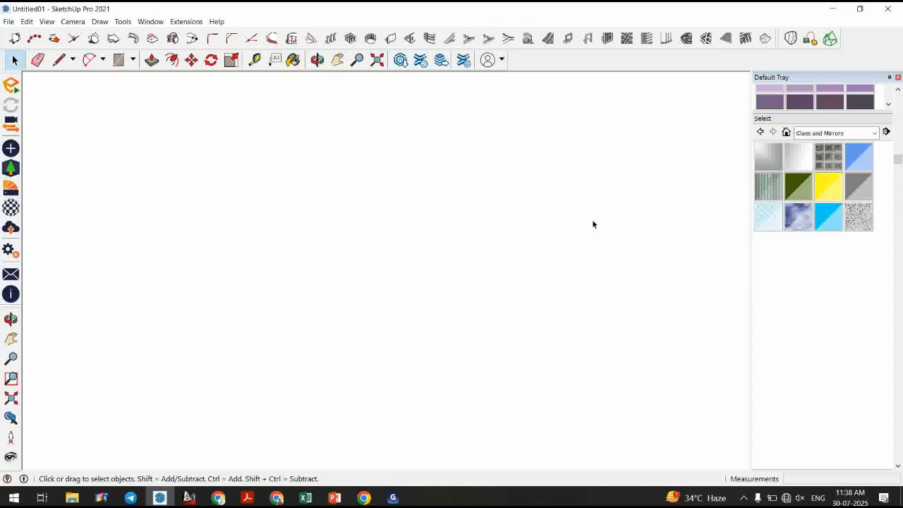
scroll(592, 221, down, 2)
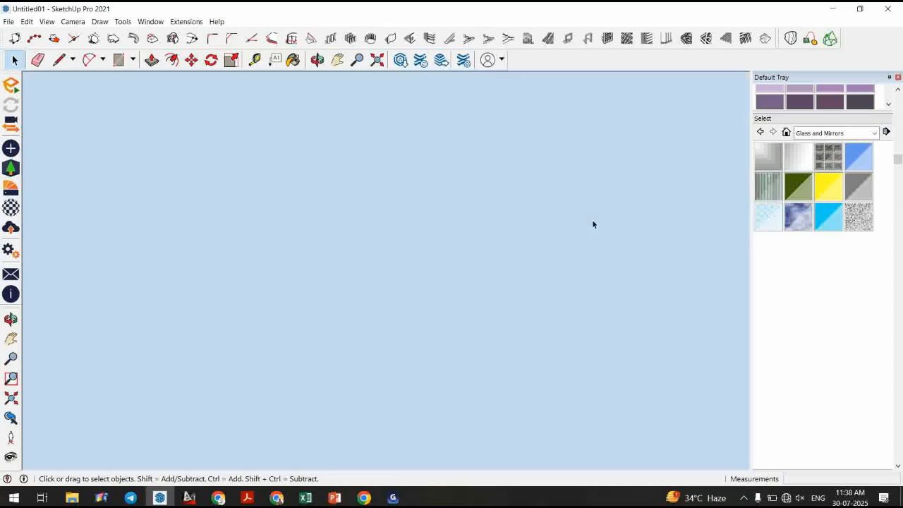
scroll(592, 221, down, 2)
middle_drag(597, 299, 616, 296)
scroll(616, 296, down, 4)
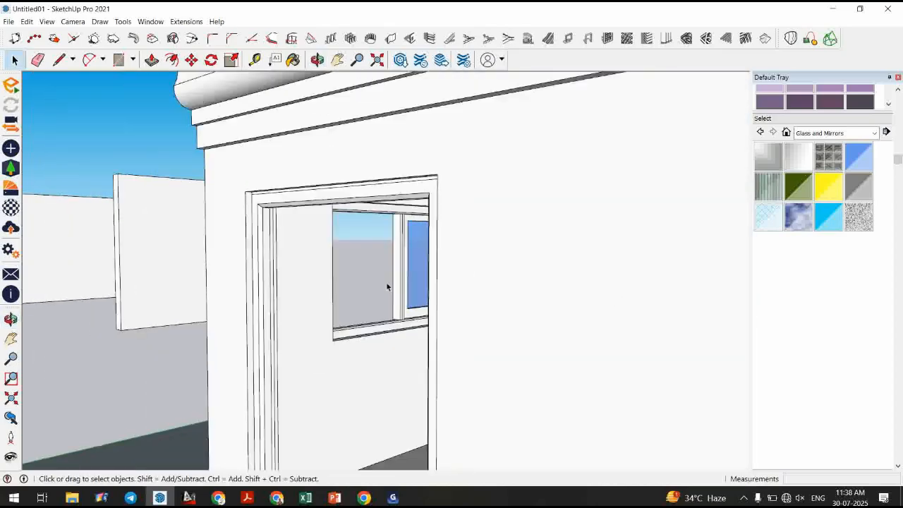
scroll(387, 286, down, 5)
scroll(609, 329, up, 2)
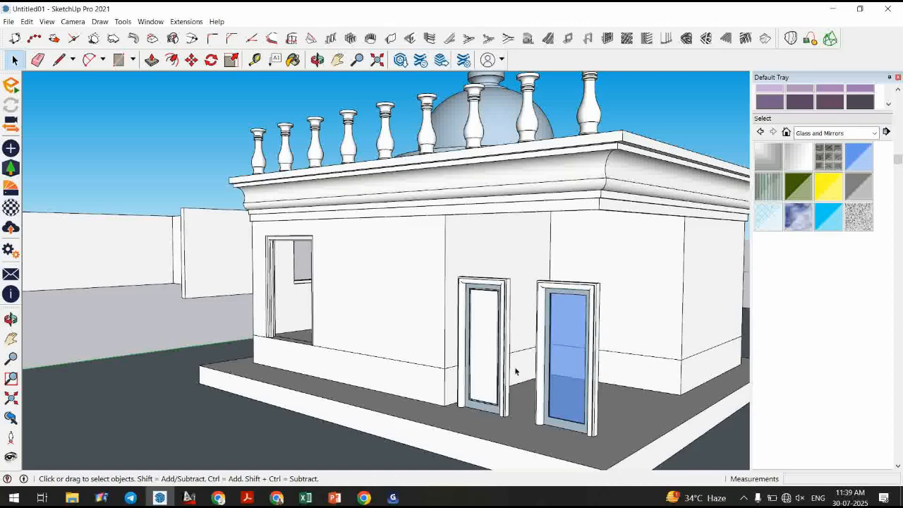
Switch to Chrome, pick a browser profile, and maximize the new tab window.
click(786, 498)
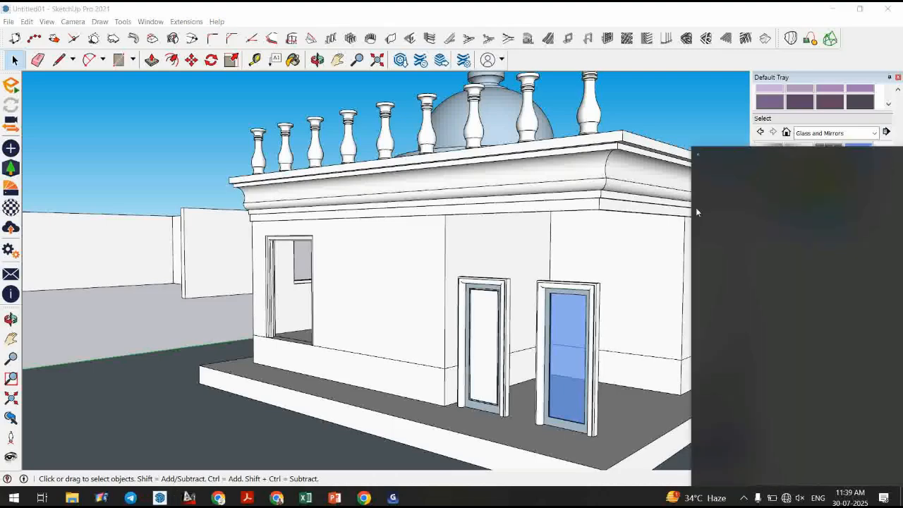
click(780, 164)
click(851, 216)
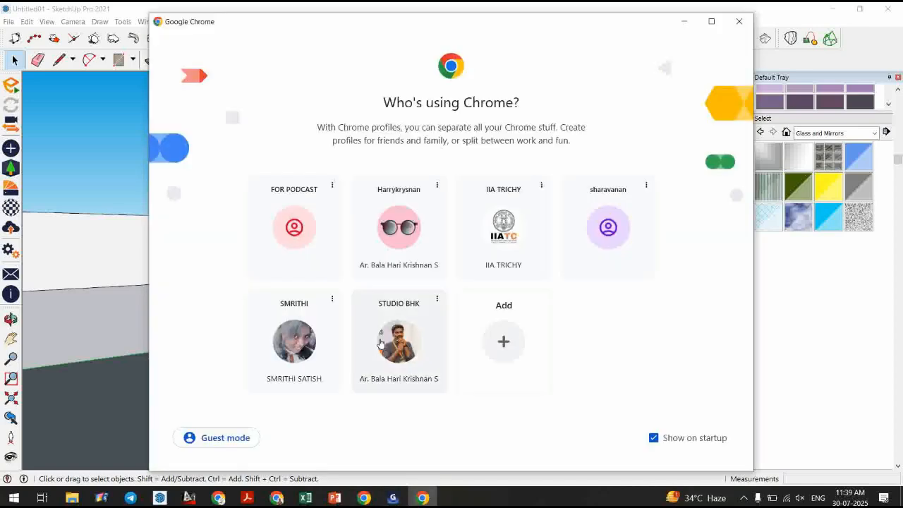
click(380, 343)
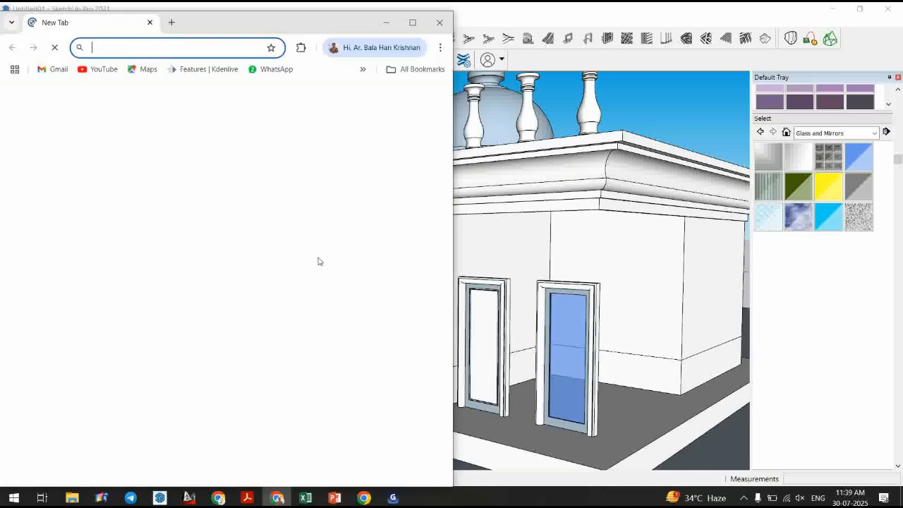
click(413, 22)
click(351, 244)
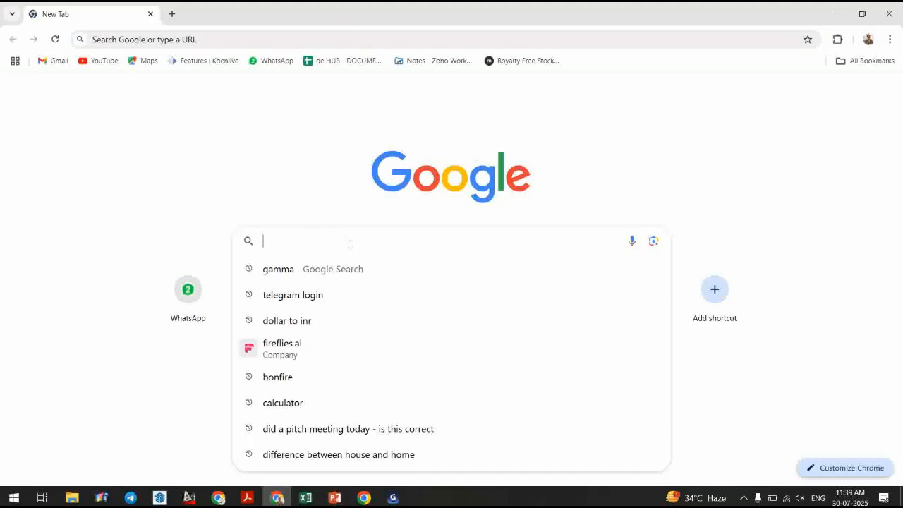
Search Google for "teak wood texture seamless".
text(teak wood)
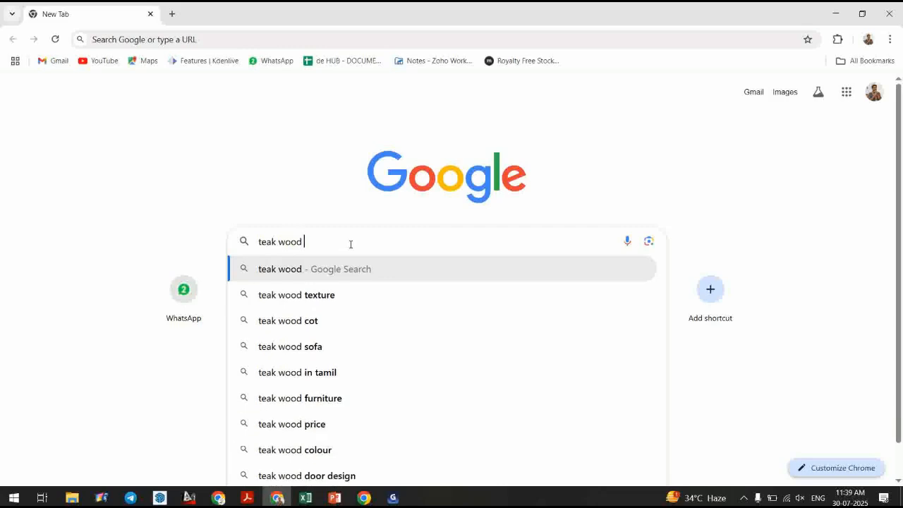
text( texture se)
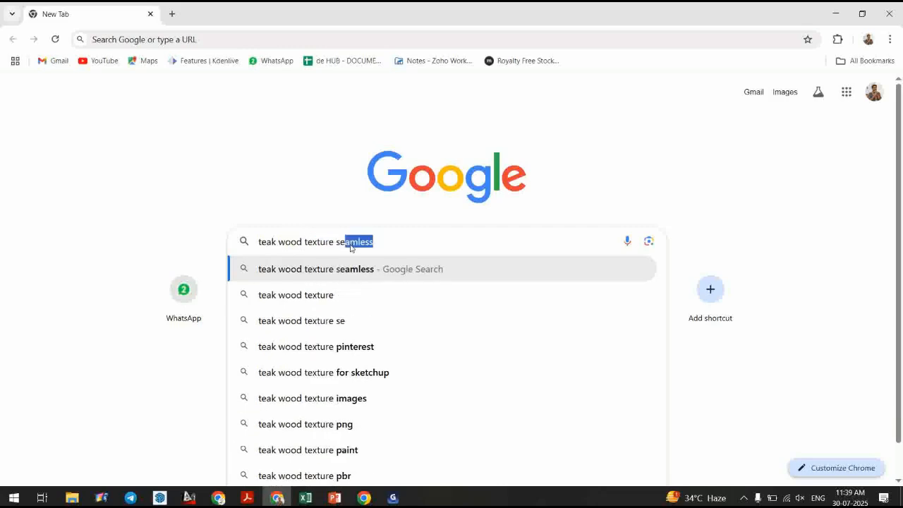
text(amless)
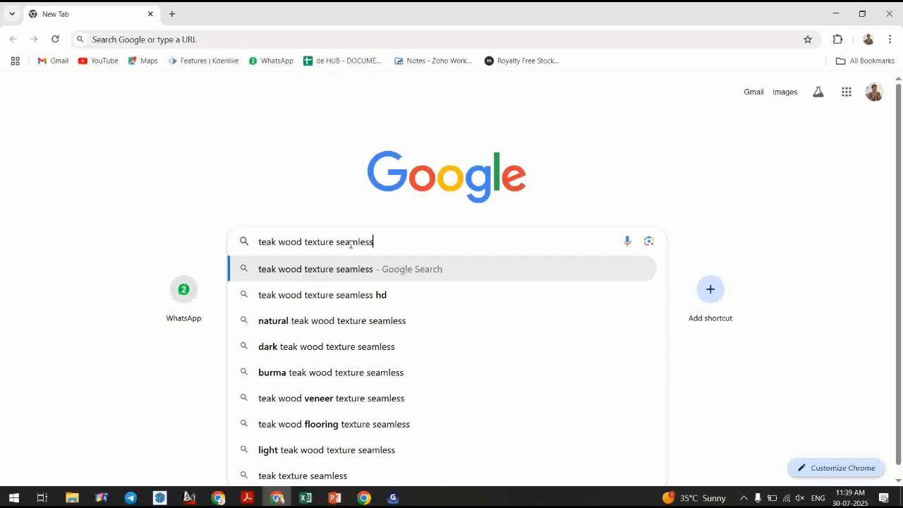
key(Return)
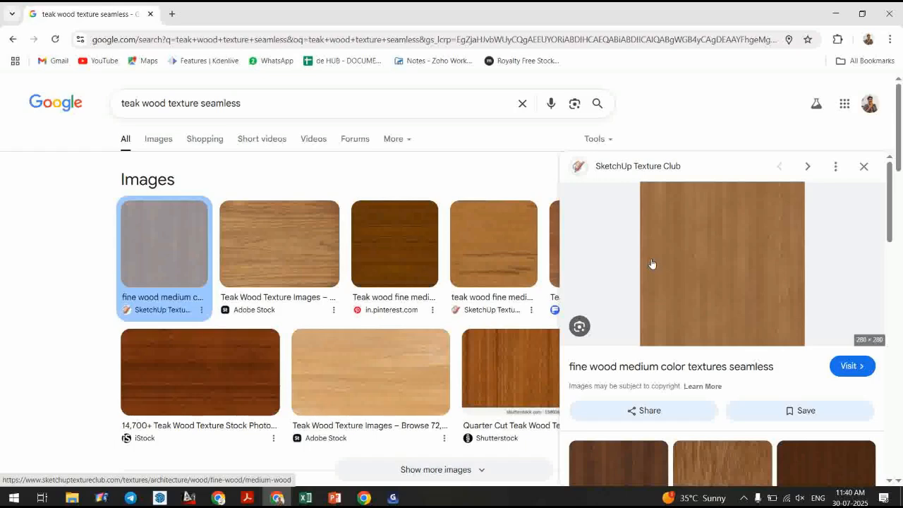
Save a seamless medium wood texture image to the Desktop as images.
right_click(712, 245)
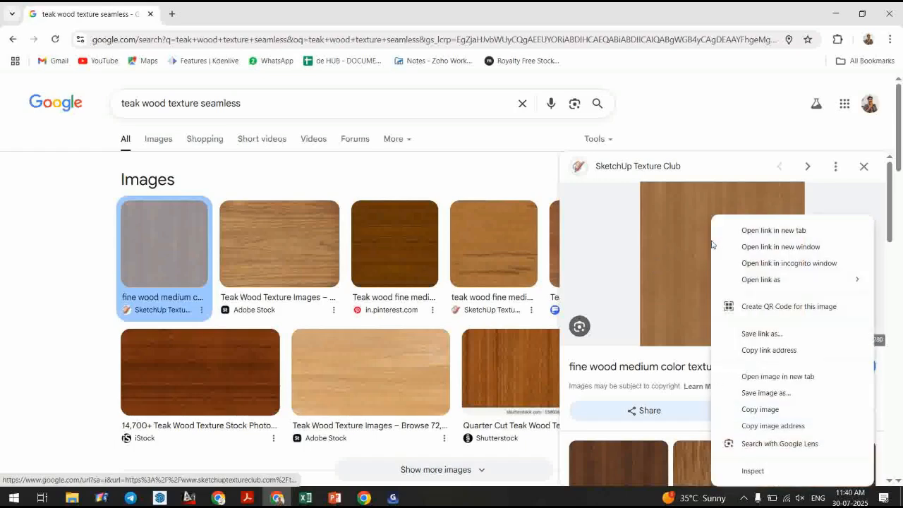
click(778, 396)
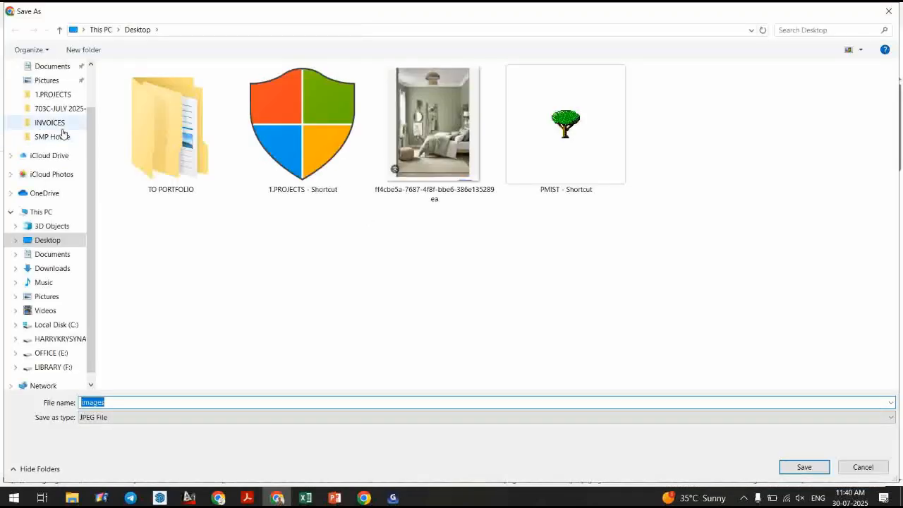
scroll(70, 116, up, 2)
click(59, 97)
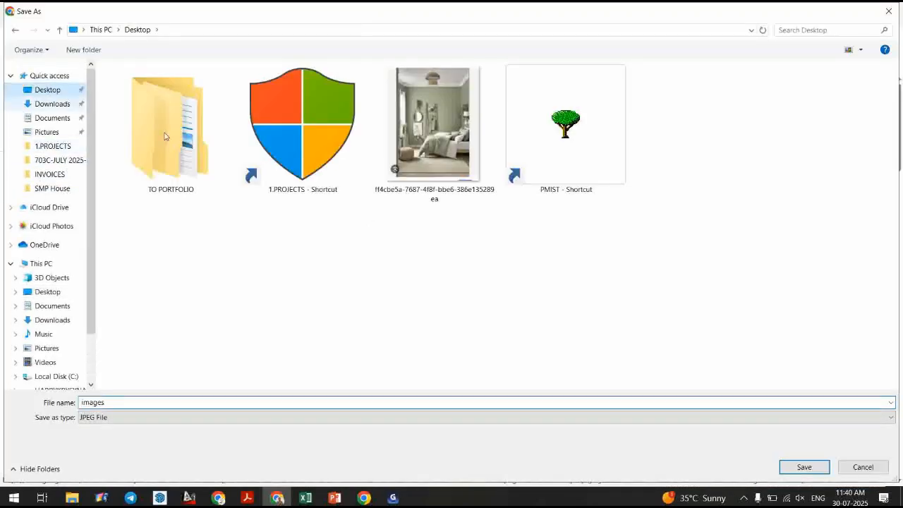
click(804, 468)
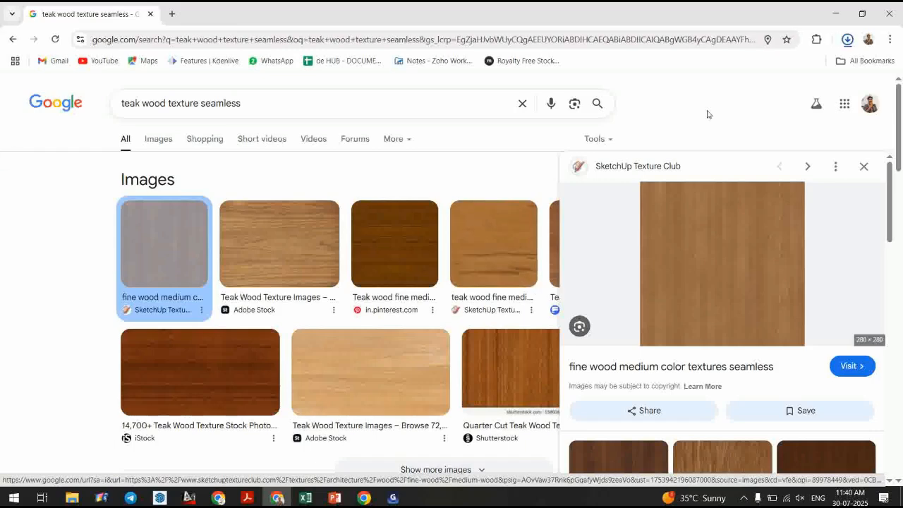
Back in SketchUp, try importing the Desktop images file as a texture onto the facade.
click(160, 498)
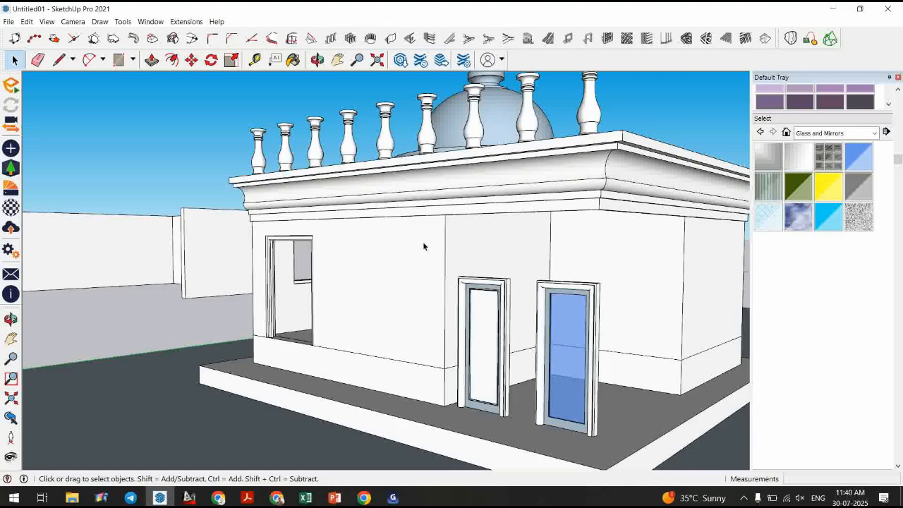
click(10, 23)
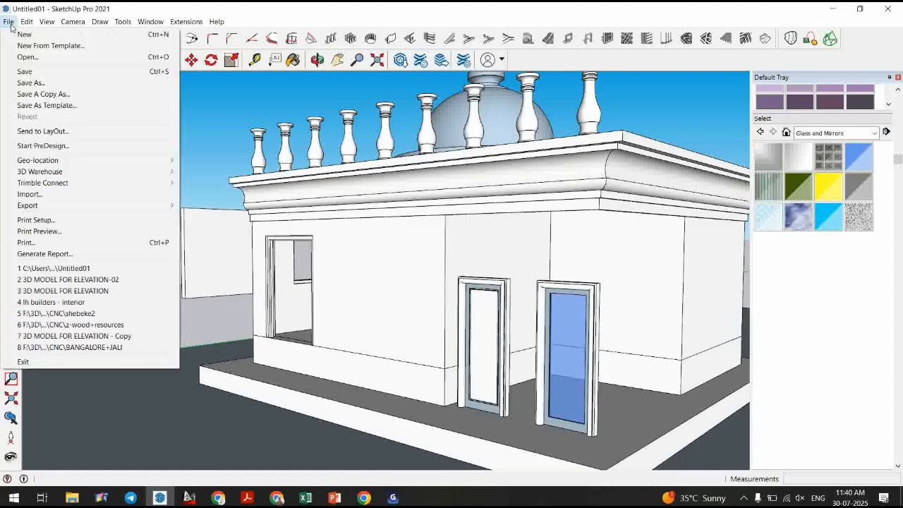
click(55, 194)
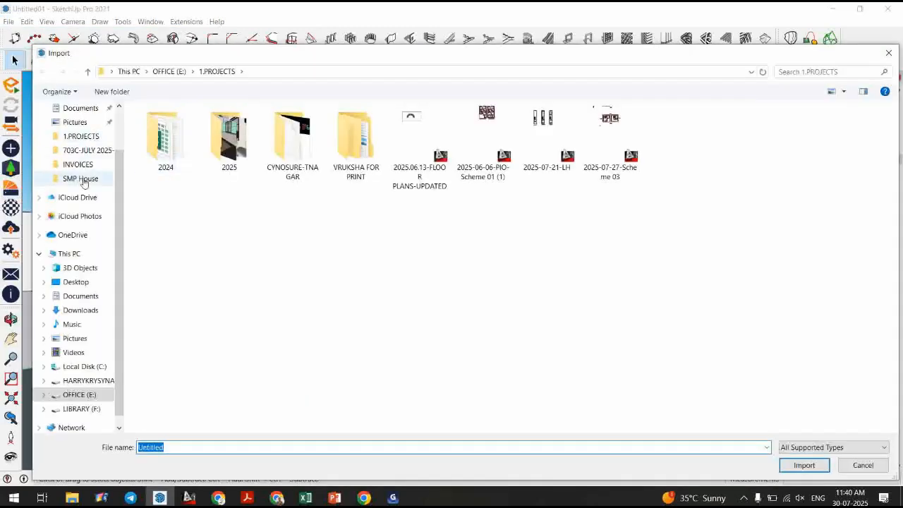
click(76, 281)
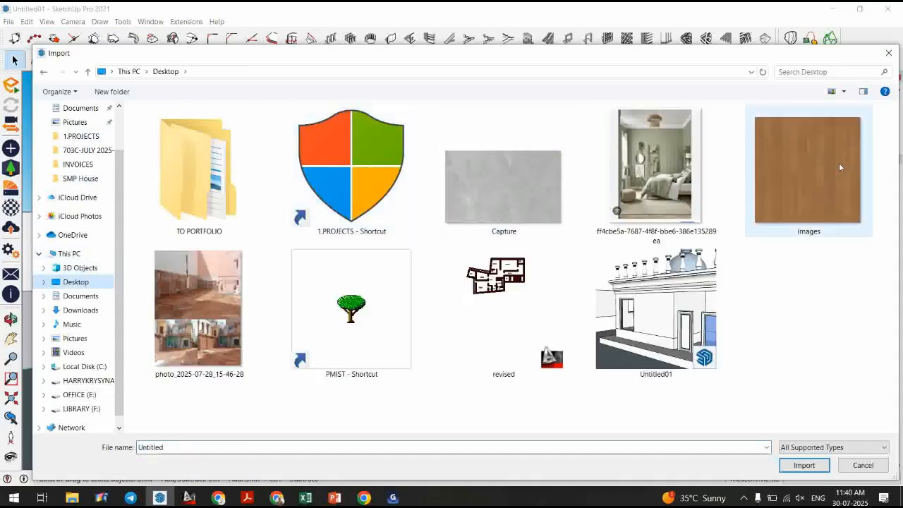
click(851, 157)
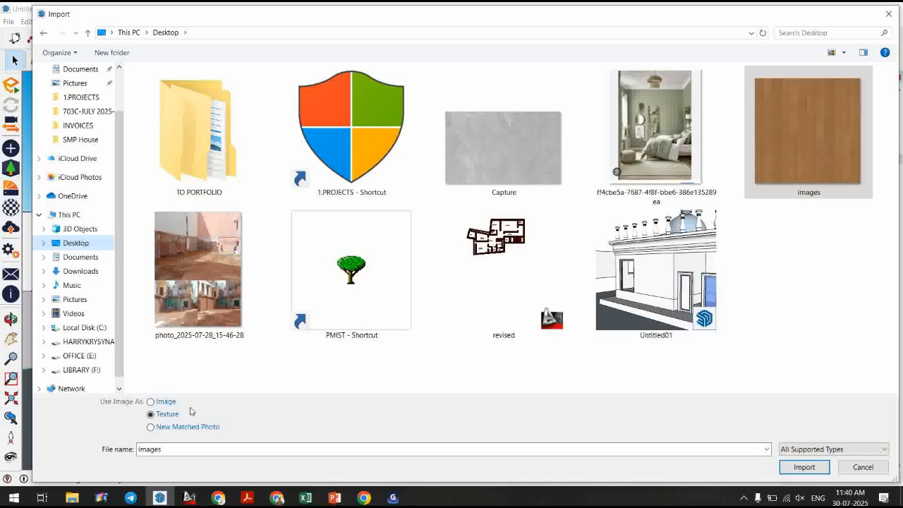
click(797, 469)
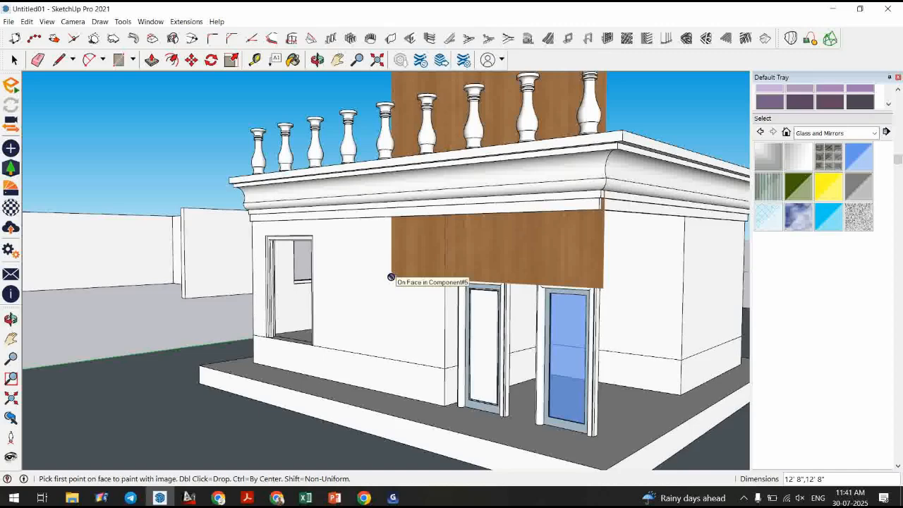
key(Escape)
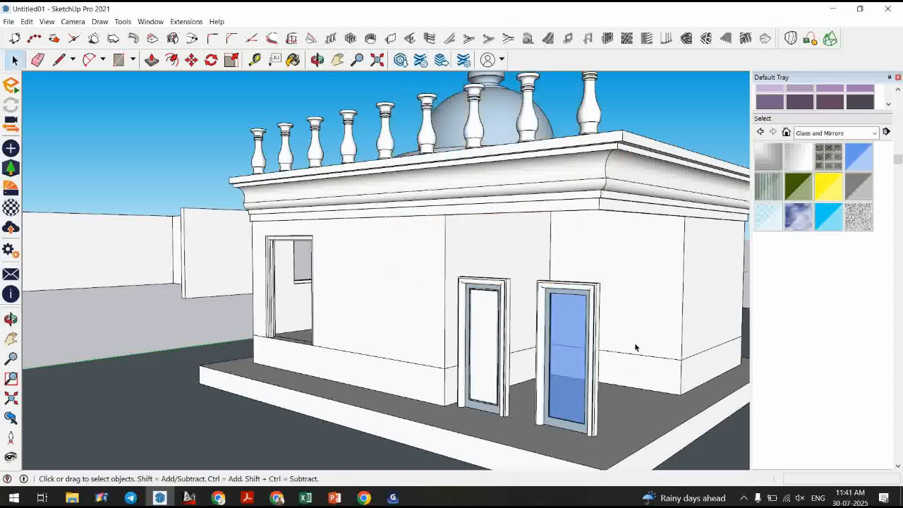
Import the Desktop images file as a texture and place it on the upper face of the wall's door frame.
scroll(422, 340, up, 6)
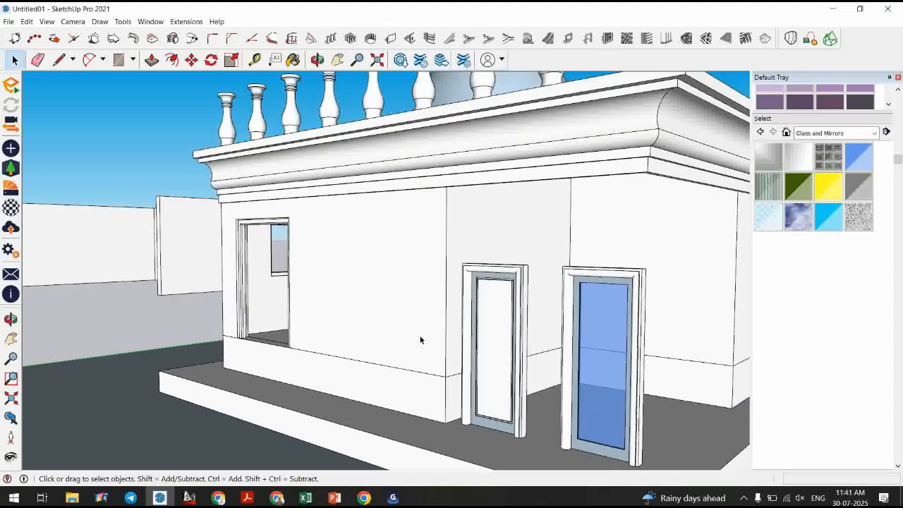
scroll(251, 291, up, 6)
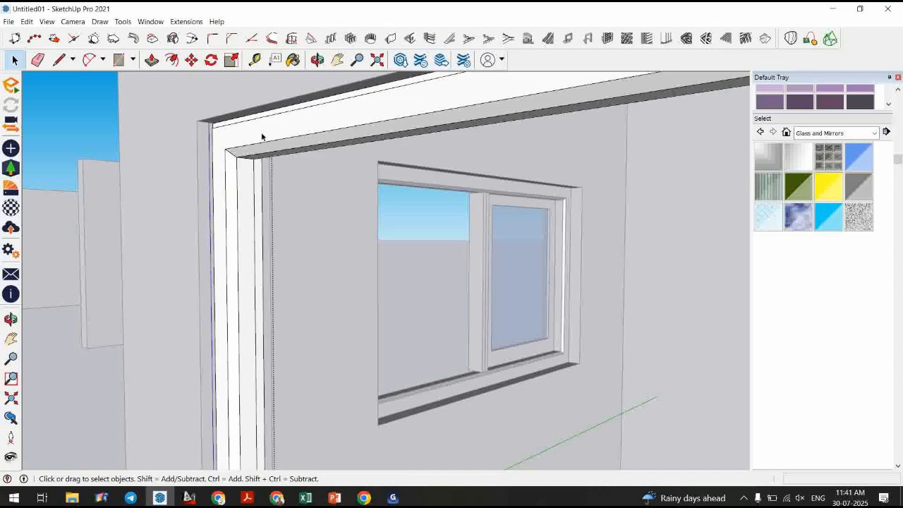
click(14, 22)
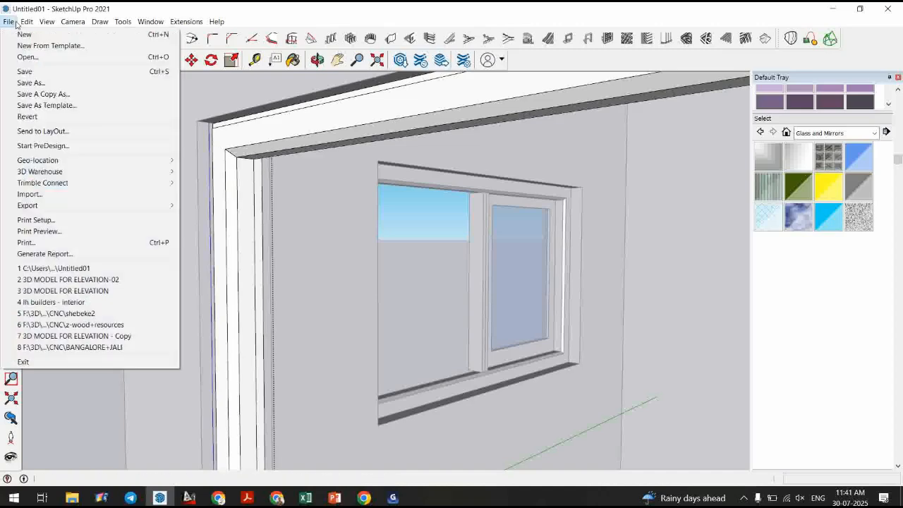
click(44, 194)
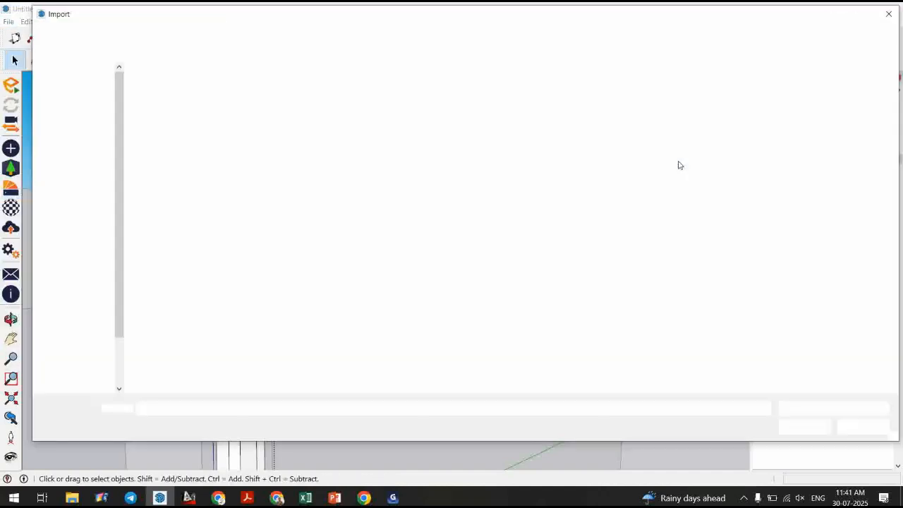
click(767, 137)
click(817, 469)
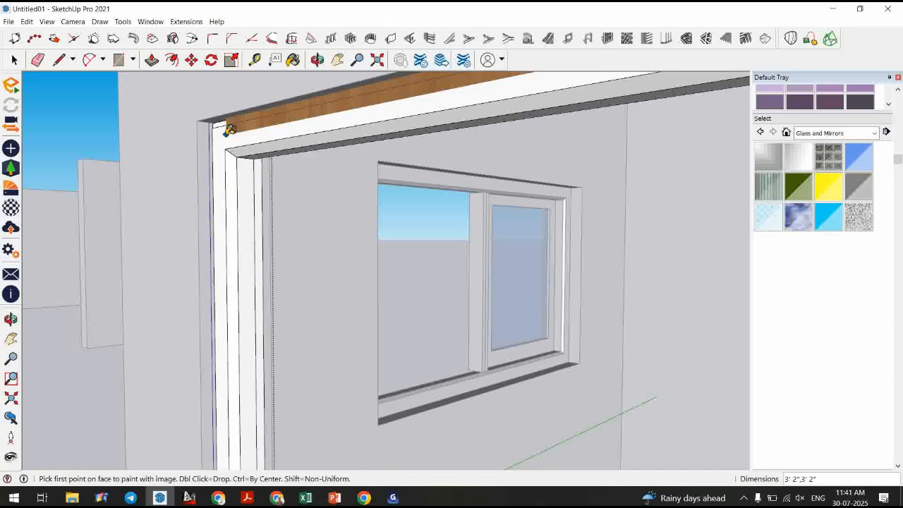
click(226, 133)
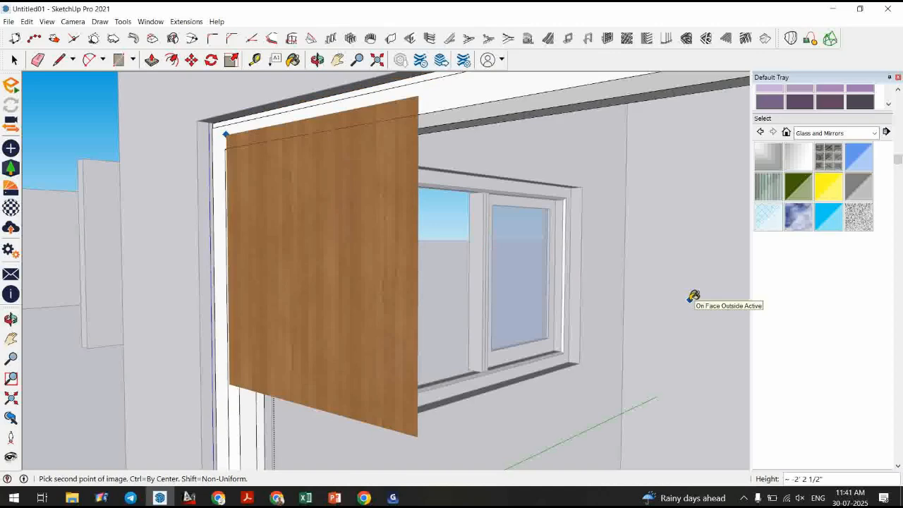
click(692, 298)
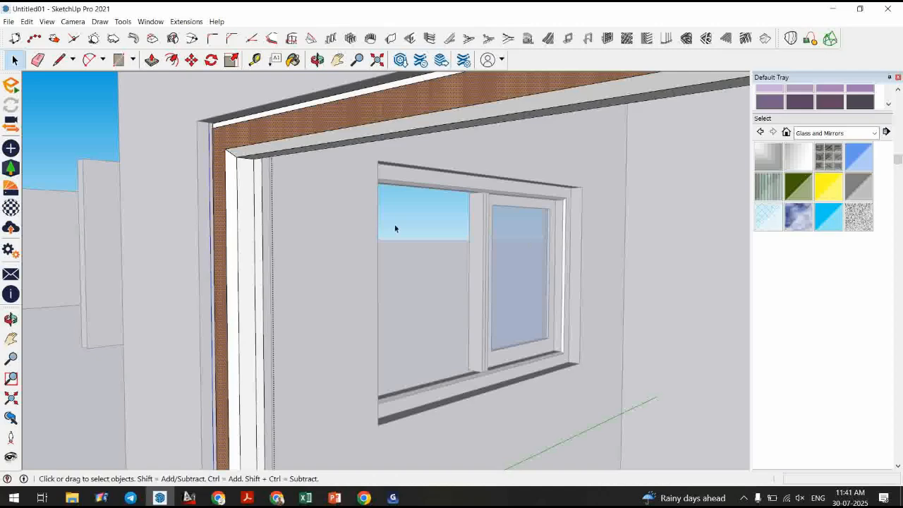
Sample the imported wood material and paint the whole door frame with it.
scroll(324, 235, down, 2)
drag(898, 160, 902, 123)
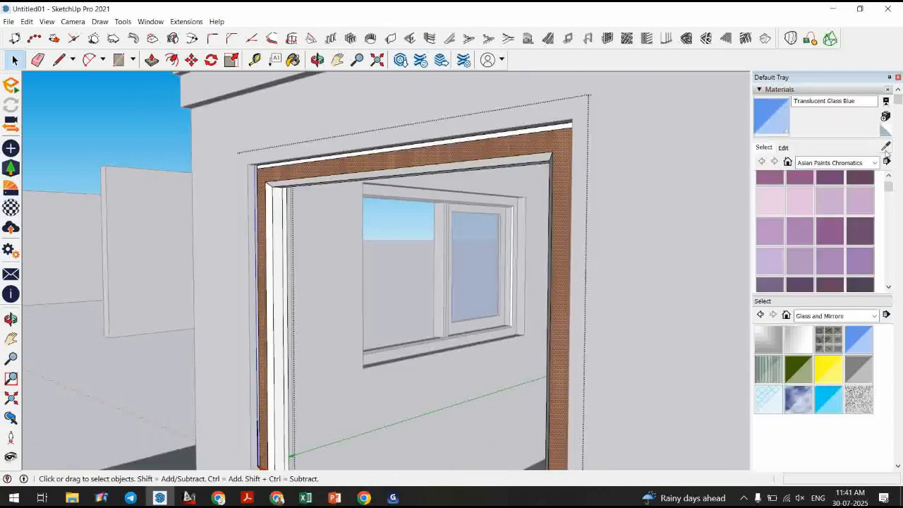
click(886, 146)
click(519, 143)
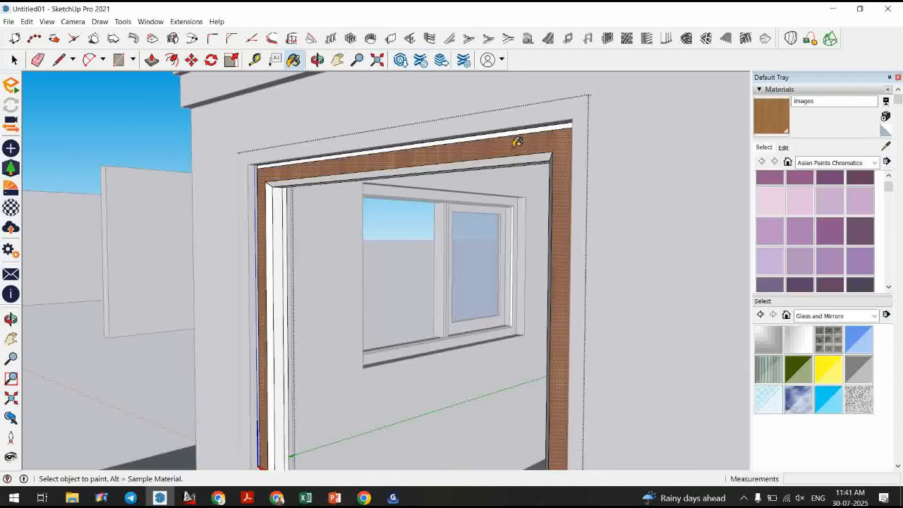
key(ctrl+a)
click(492, 153)
key(space)
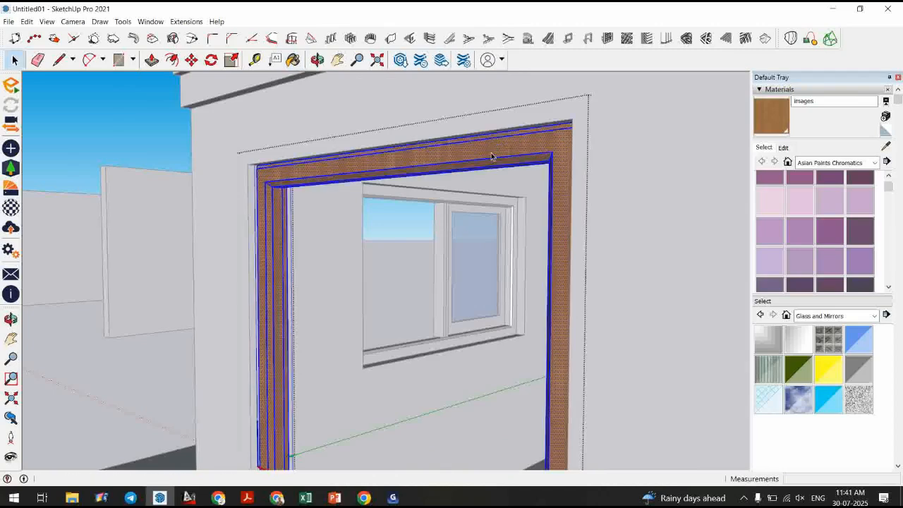
click(338, 184)
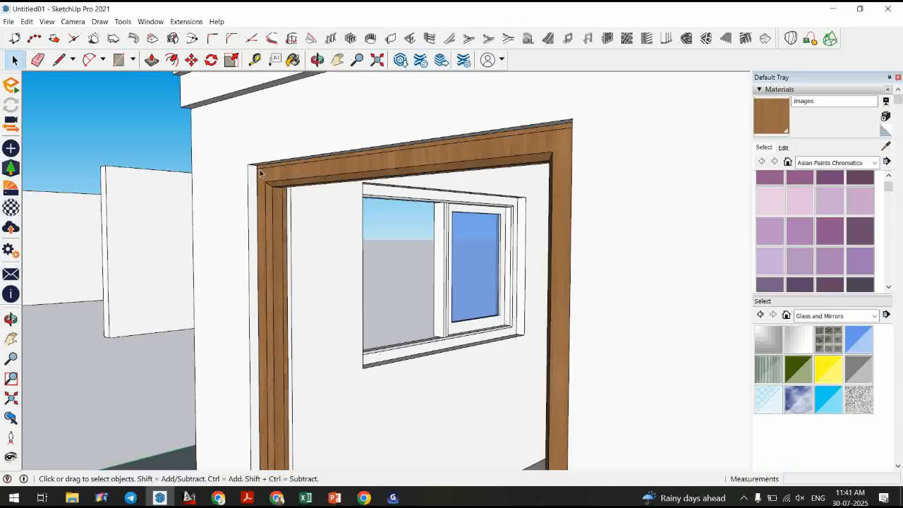
Open the images wood material for editing and set its texture size to 1' by 1'.
click(886, 146)
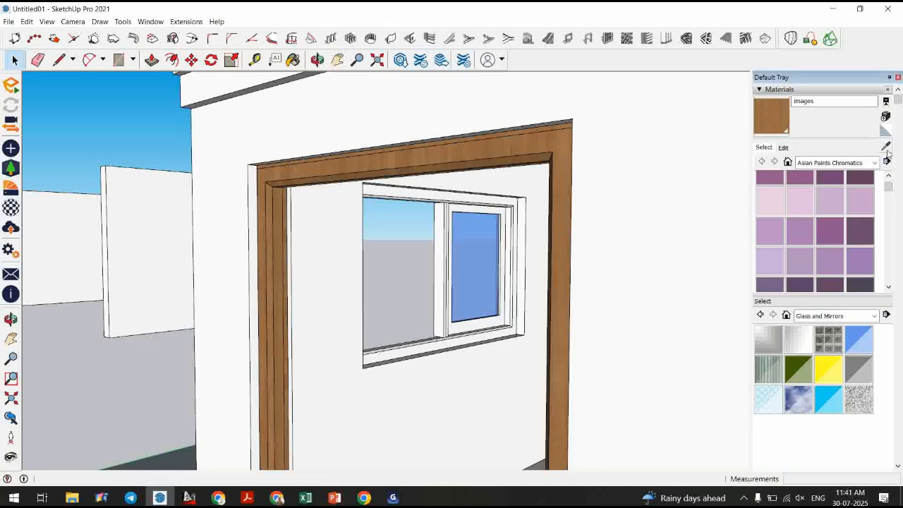
click(532, 140)
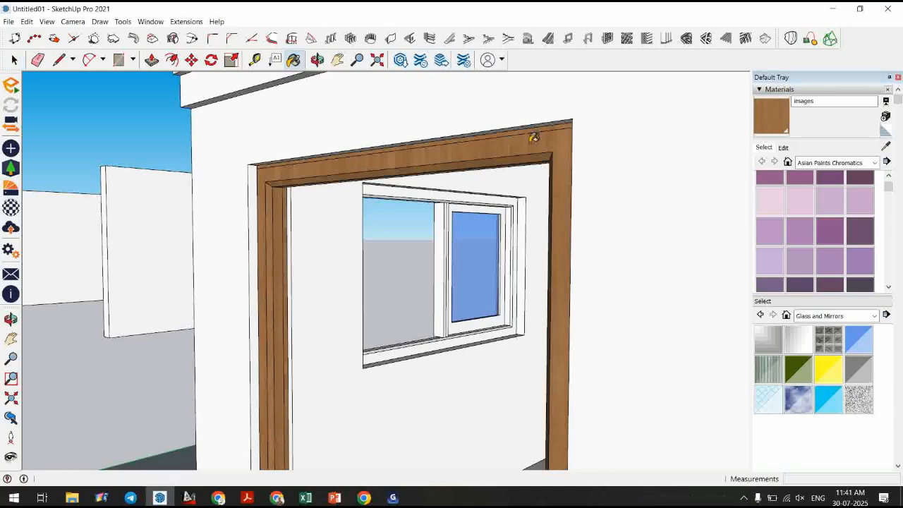
click(791, 149)
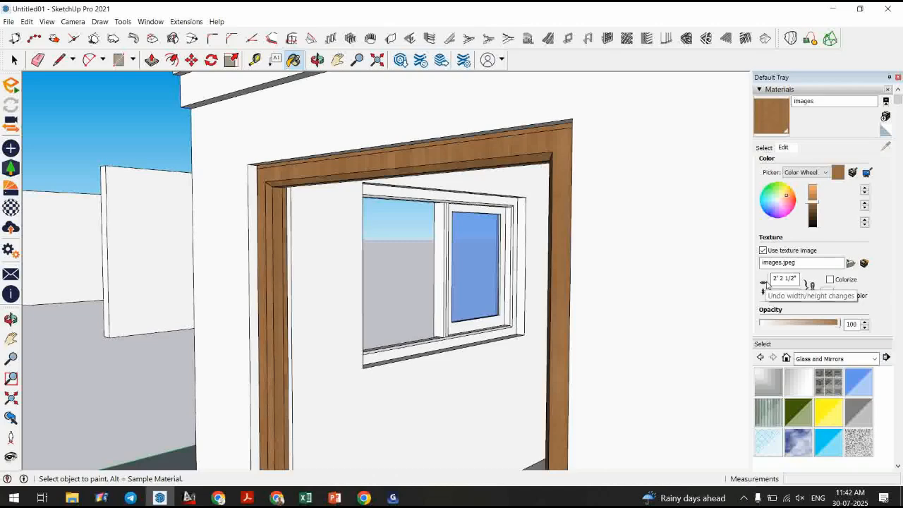
drag(772, 278, 797, 278)
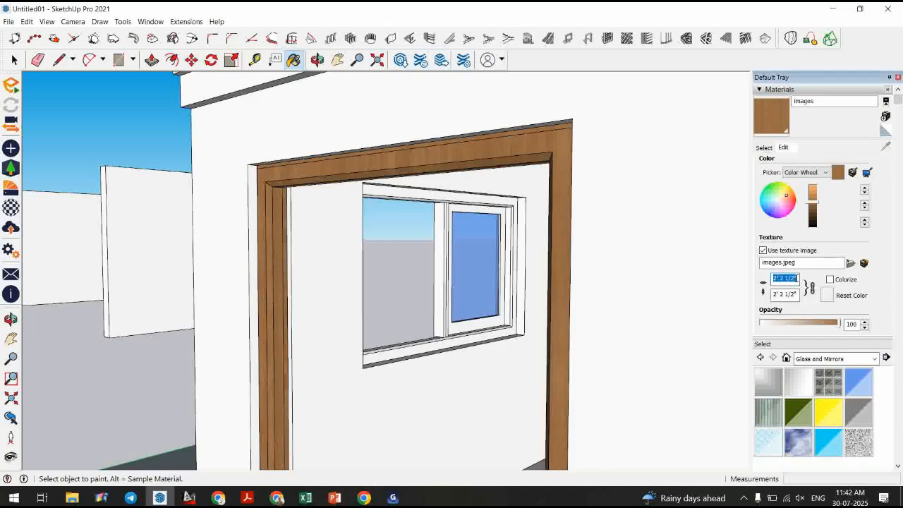
text(0')
text(10)
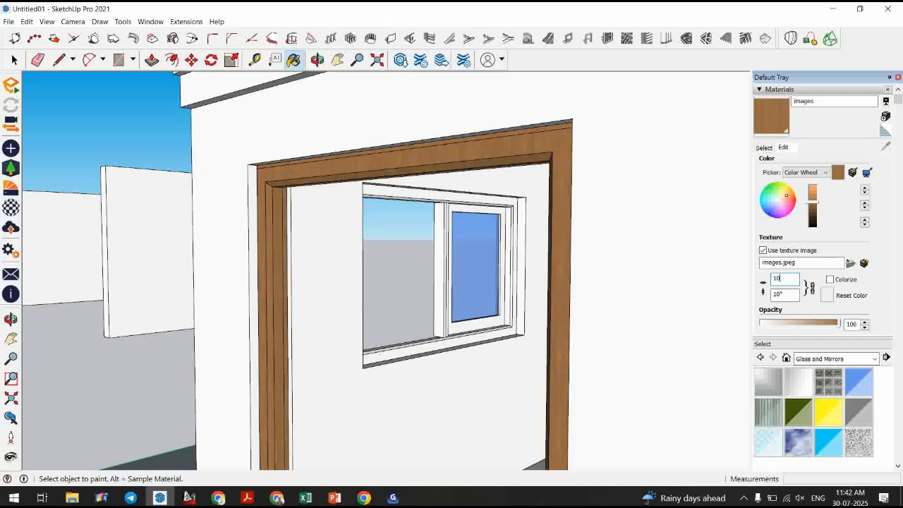
text(')
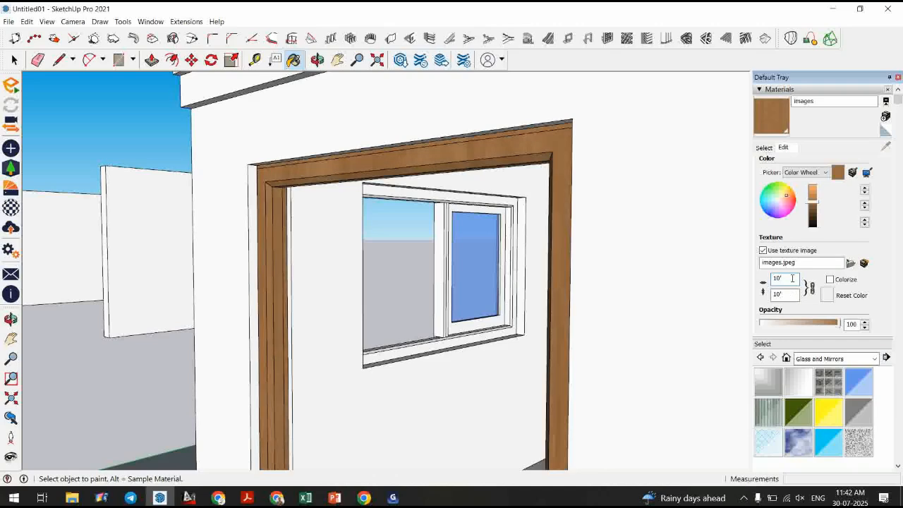
key(BackSpace)
key(BackSpace)
text(')
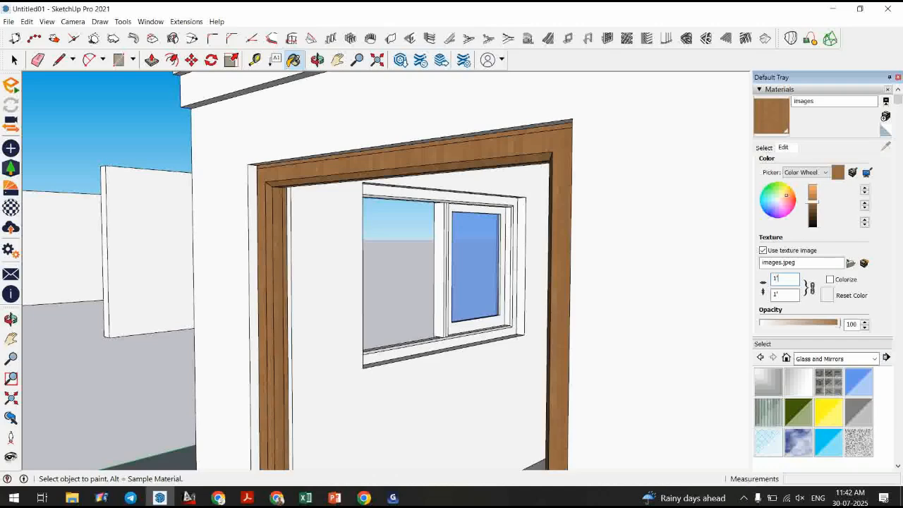
Enter the left door component and paint its outer frame with the wood material.
click(15, 65)
scroll(325, 163, down, 5)
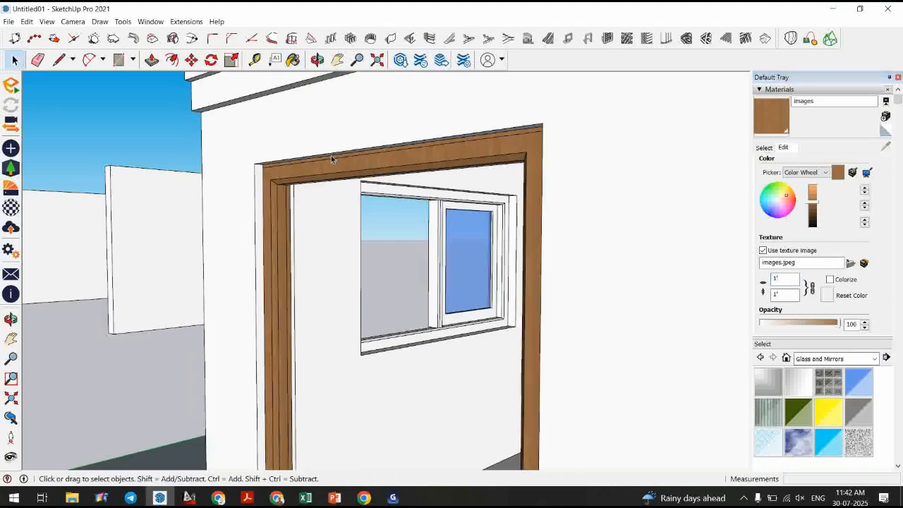
middle_drag(316, 162, 373, 228)
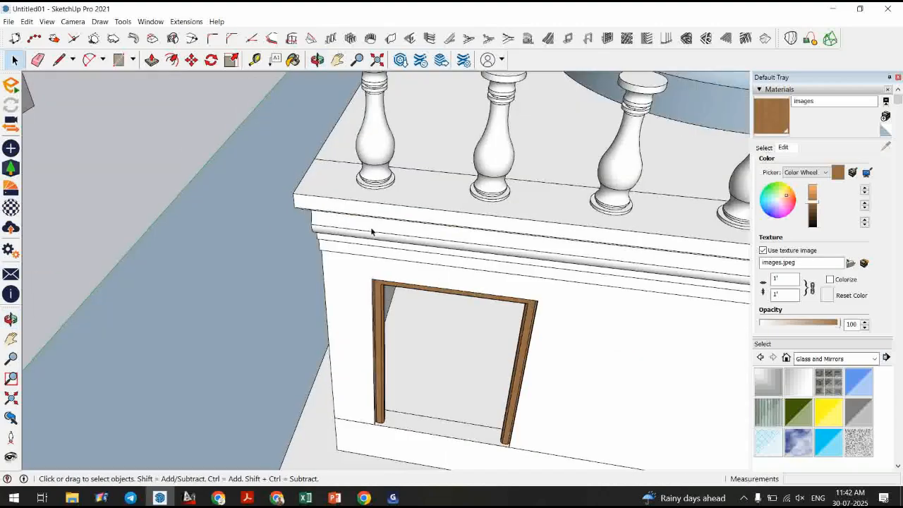
scroll(276, 230, down, 5)
scroll(430, 309, up, 8)
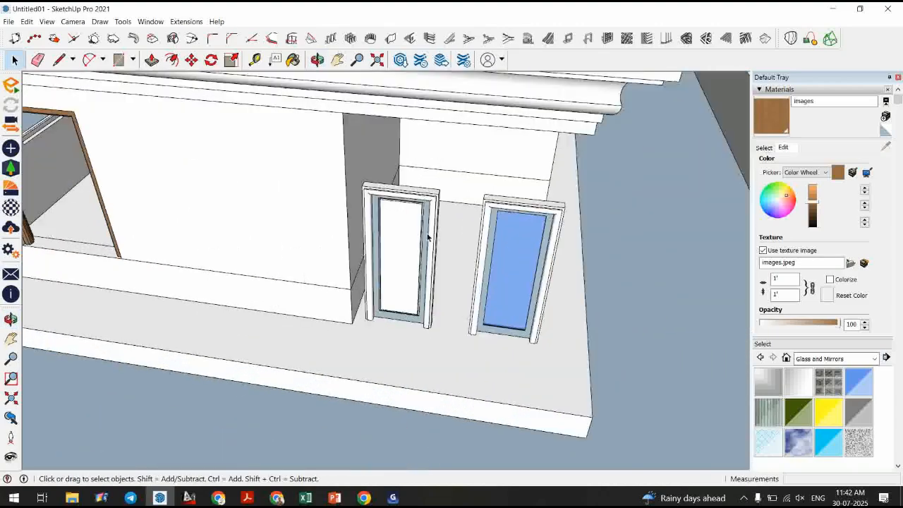
double_click(386, 261)
click(780, 118)
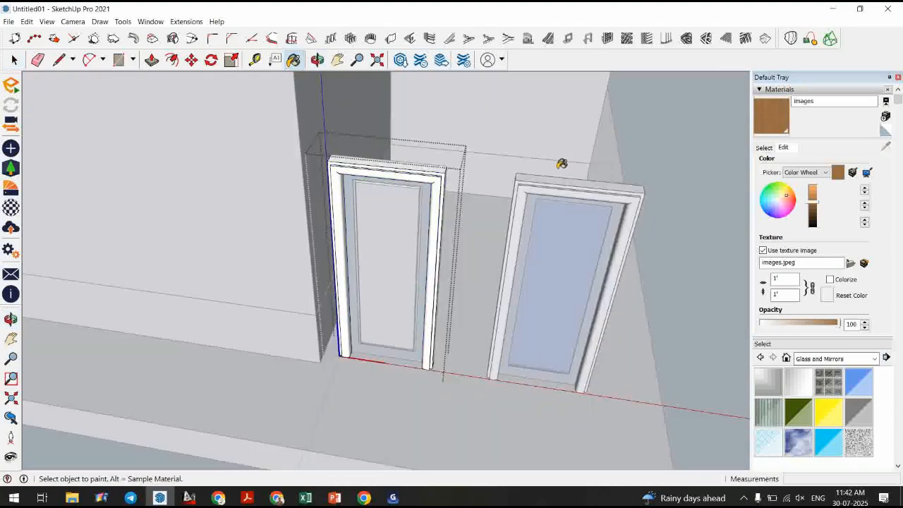
click(443, 179)
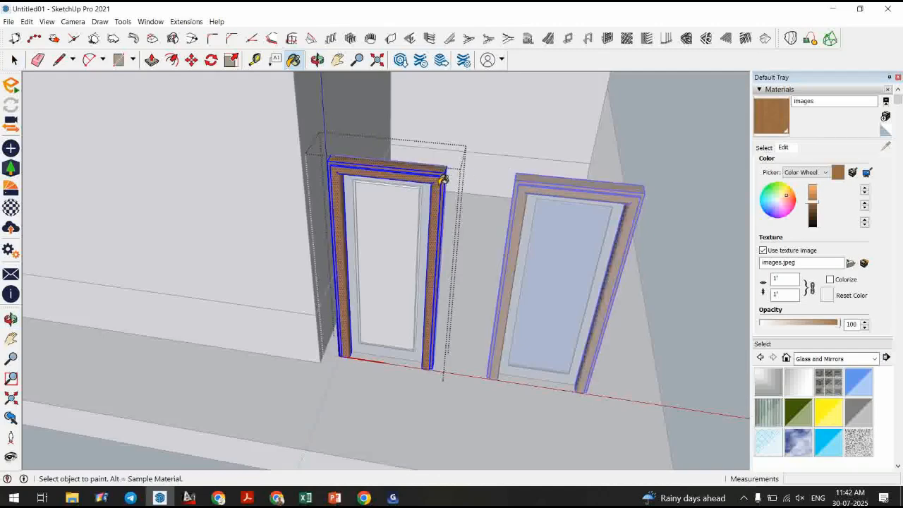
key(space)
key(Escape)
Paint the door's inner frame faces with the wood material.
double_click(416, 205)
click(773, 122)
scroll(402, 214, up, 3)
key(space)
key(Escape)
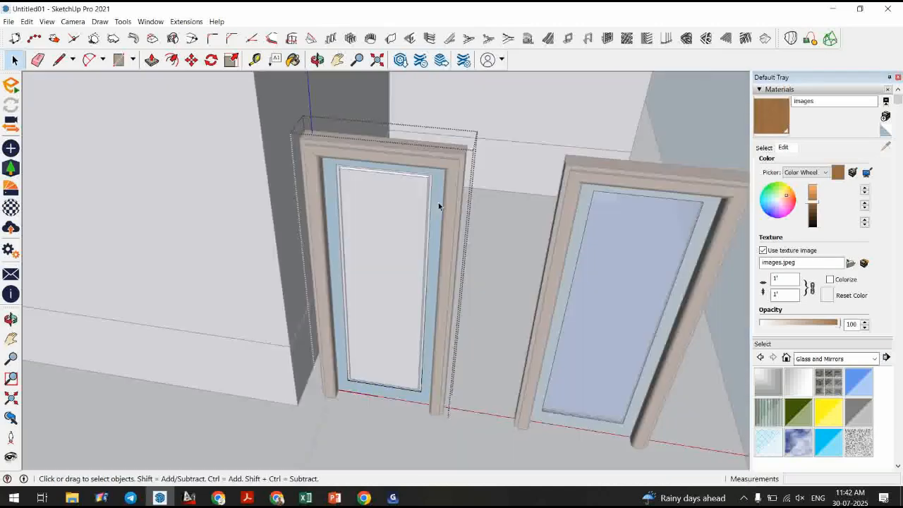
click(768, 117)
click(436, 201)
key(space)
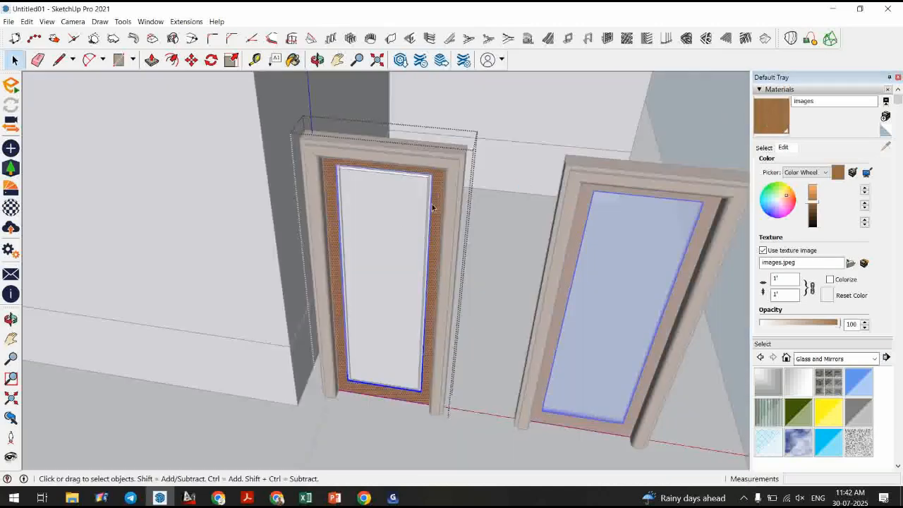
key(Escape)
Paint the door panel with the wood material.
double_click(393, 219)
click(770, 117)
ctrl+click(389, 209)
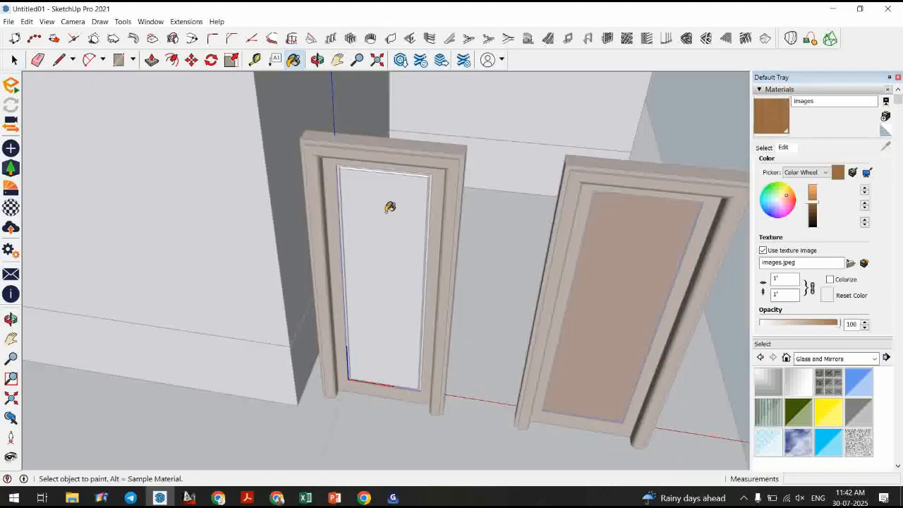
key(space)
key(Escape)
scroll(416, 194, up, 3)
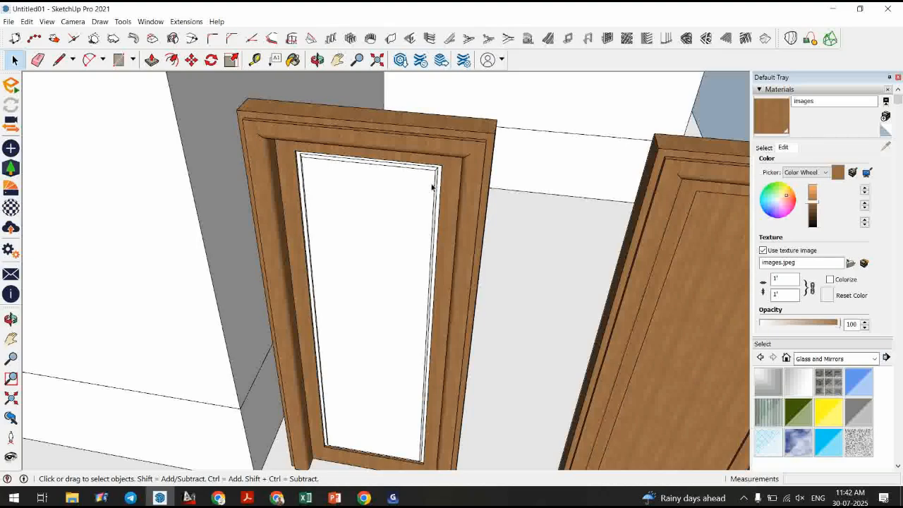
Paint the left door's white inner panel with the wood material.
double_click(432, 184)
click(432, 187)
key(b)
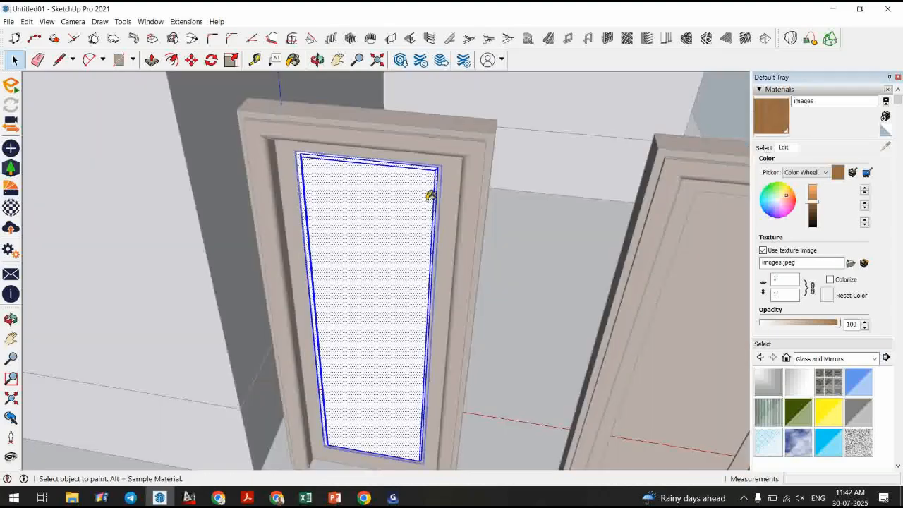
click(420, 194)
key(space)
key(Escape)
Draw a thin horizontal rectangle about 1 1/2" by 1' 8" across the door panel near its top.
scroll(313, 195, down, 5)
middle_drag(436, 317, 397, 267)
scroll(392, 268, up, 5)
middle_drag(374, 233, 378, 217)
scroll(367, 204, up, 4)
key(r)
click(329, 196)
scroll(534, 224, up, 3)
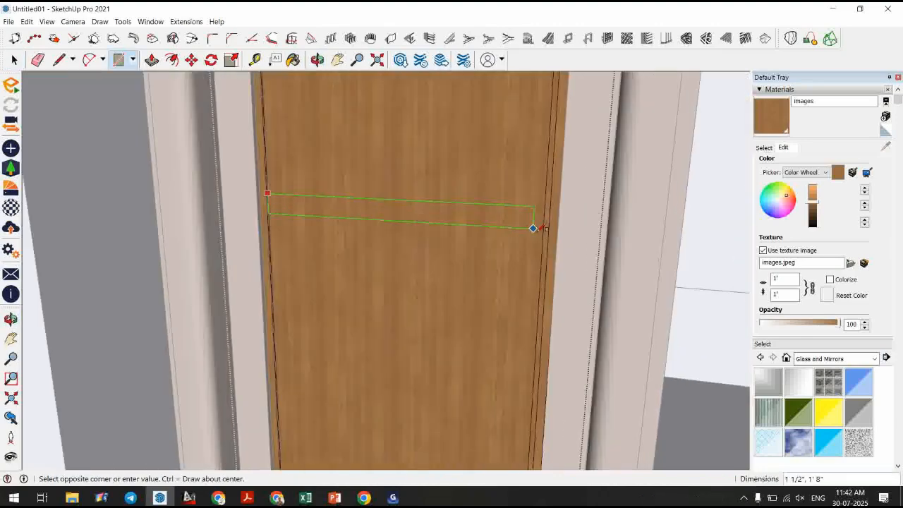
click(548, 206)
key(space)
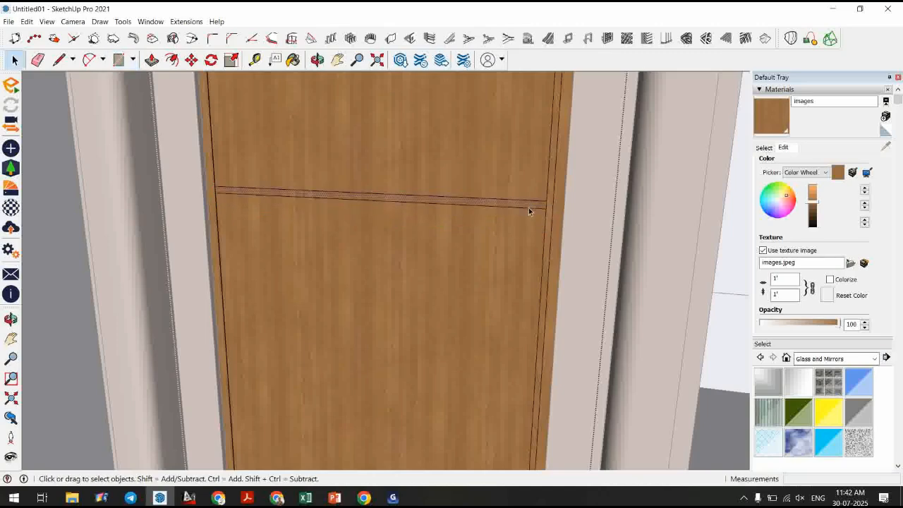
Move the thin strip 4" on the door panel.
scroll(528, 208, down, 3)
key(m)
click(492, 219)
text(4)
key(Return)
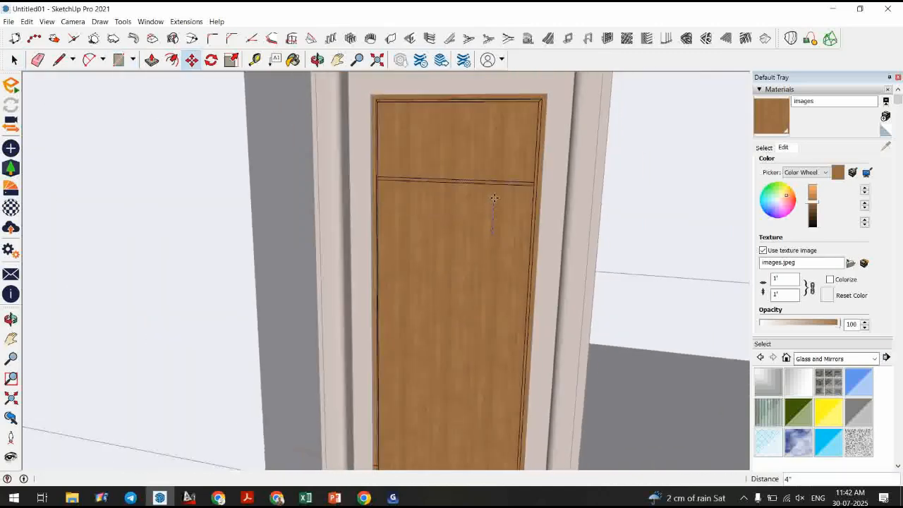
Copy the strip down the door about 10" apart, making 3 copies.
scroll(533, 115, up, 2)
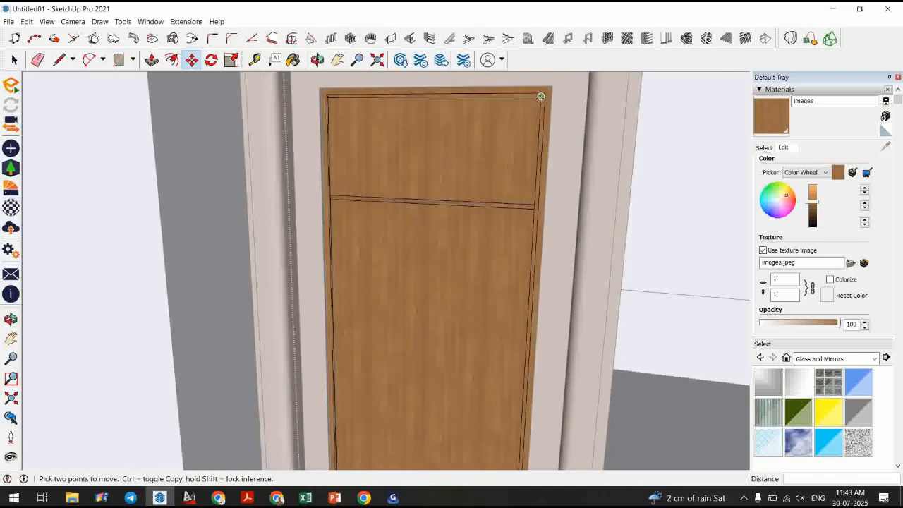
click(541, 96)
key(ctrl)
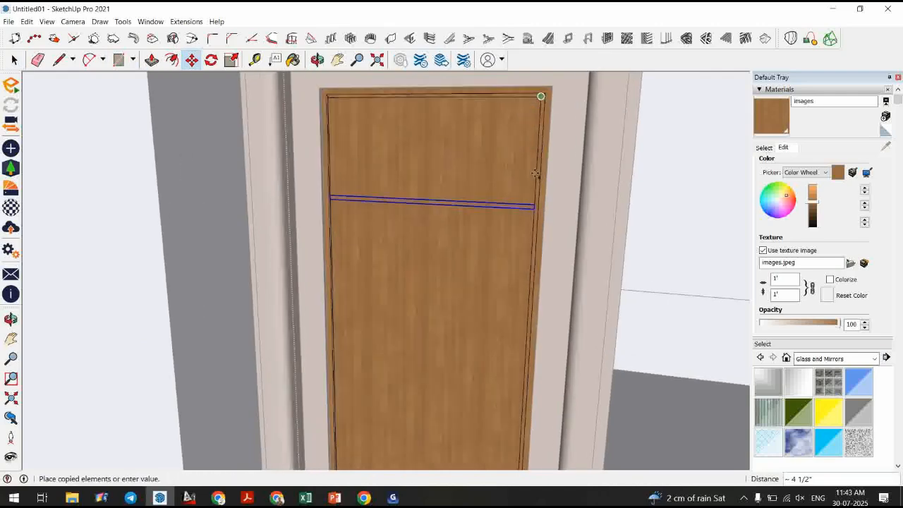
click(530, 210)
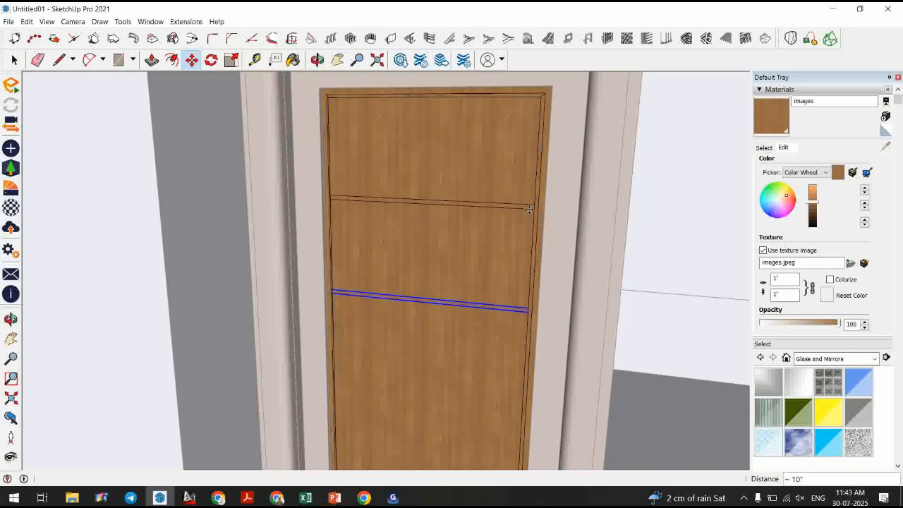
text(3x)
key(Return)
key(space)
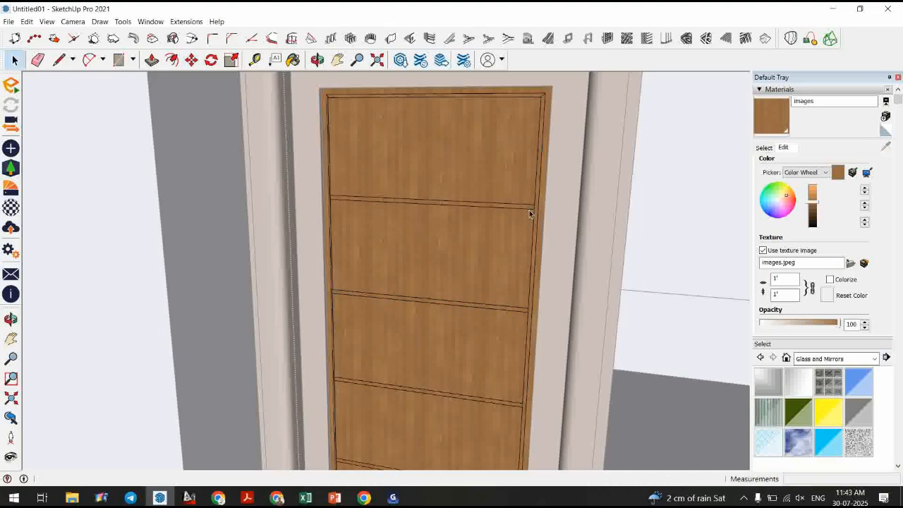
Push/pull the top door strip outward by 0.25" with Push/Pull.
scroll(421, 217, down, 3)
scroll(421, 217, down, 2)
middle_drag(424, 244, 387, 324)
scroll(460, 230, up, 5)
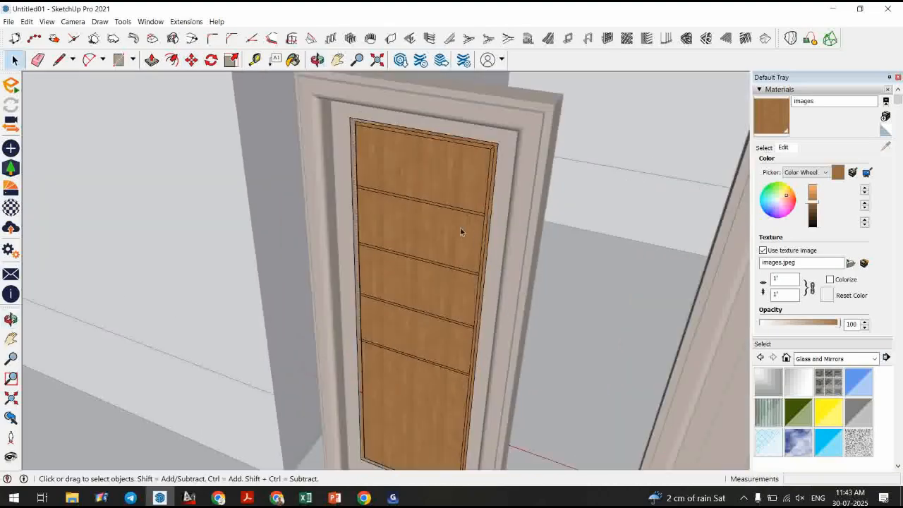
scroll(459, 232, up, 1)
key(p)
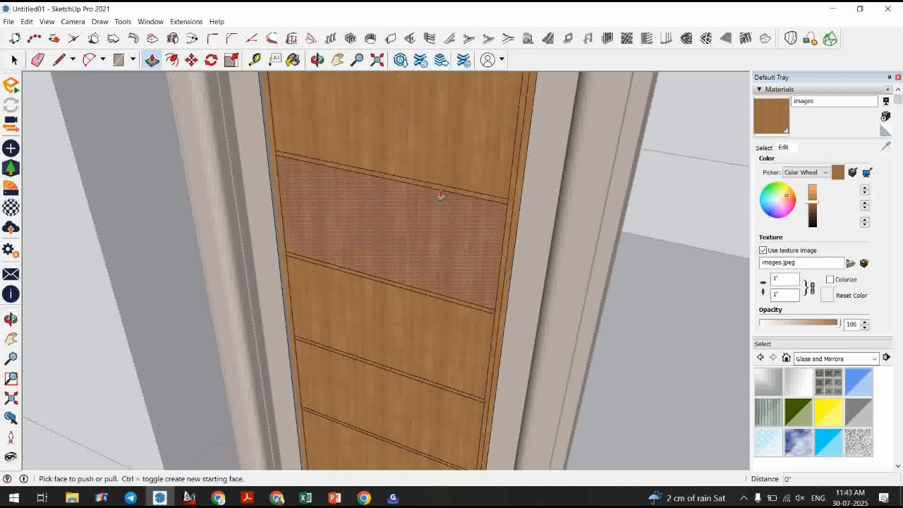
click(439, 192)
scroll(443, 191, up, 2)
click(441, 192)
scroll(407, 188, up, 2)
click(407, 189)
scroll(409, 188, up, 2)
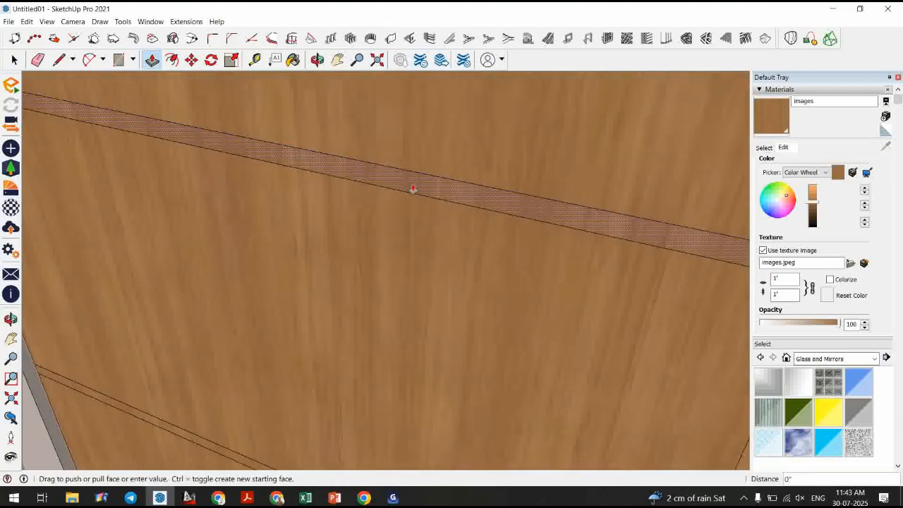
text(.25)
key(Return)
key(space)
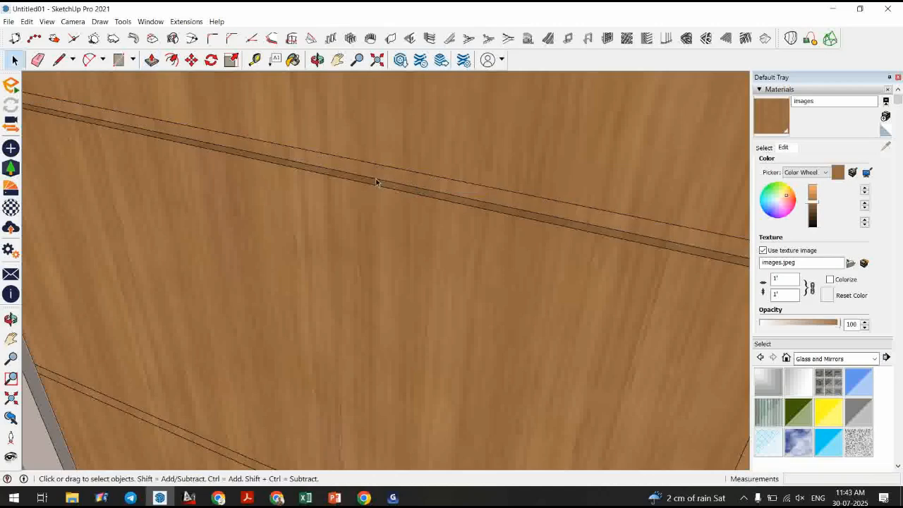
Push/pull the second door strip outward by the same 0.25" distance.
scroll(376, 182, down, 6)
key(p)
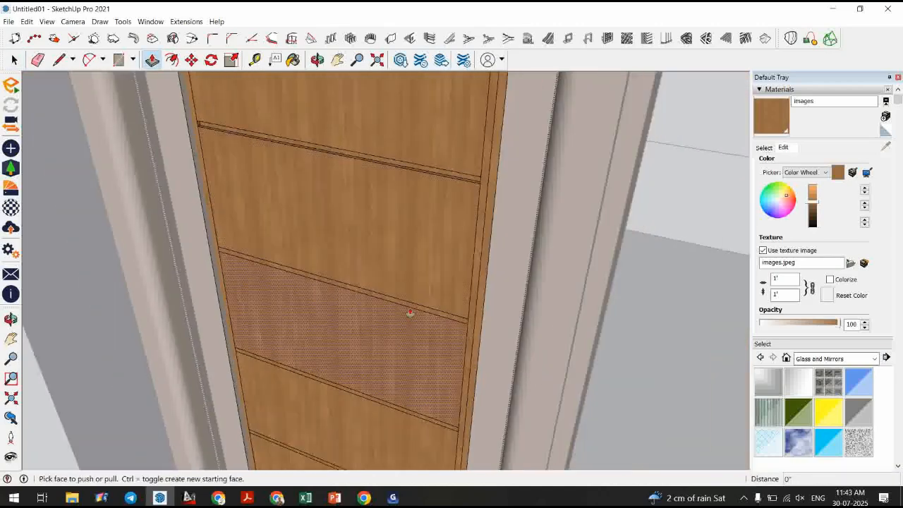
scroll(329, 144, up, 2)
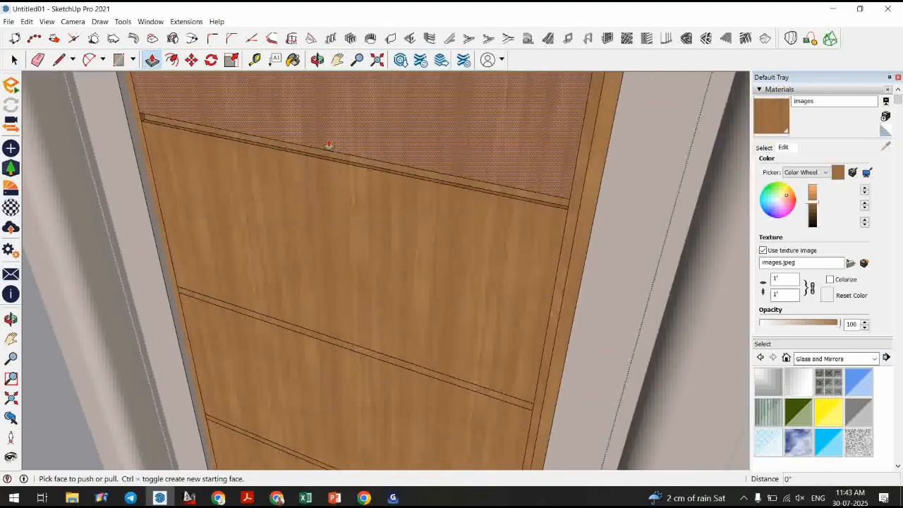
scroll(329, 145, up, 2)
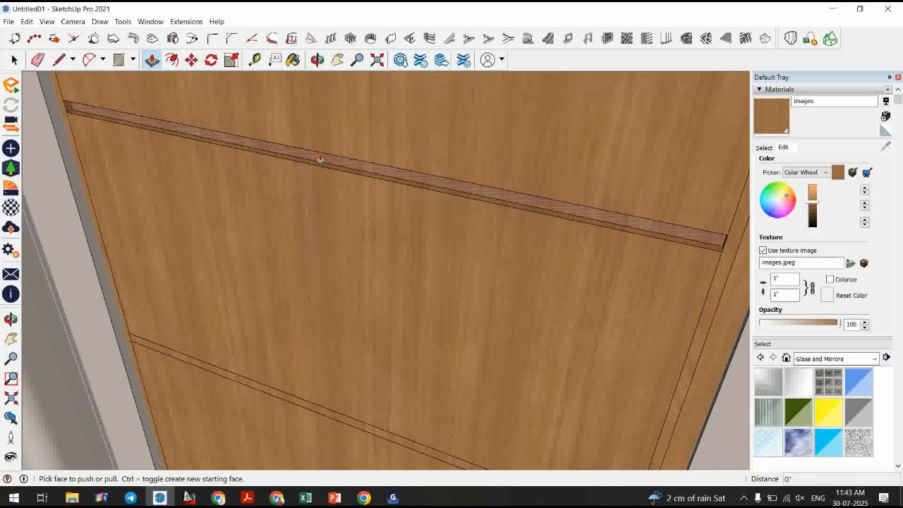
scroll(320, 158, down, 3)
scroll(347, 355, down, 2)
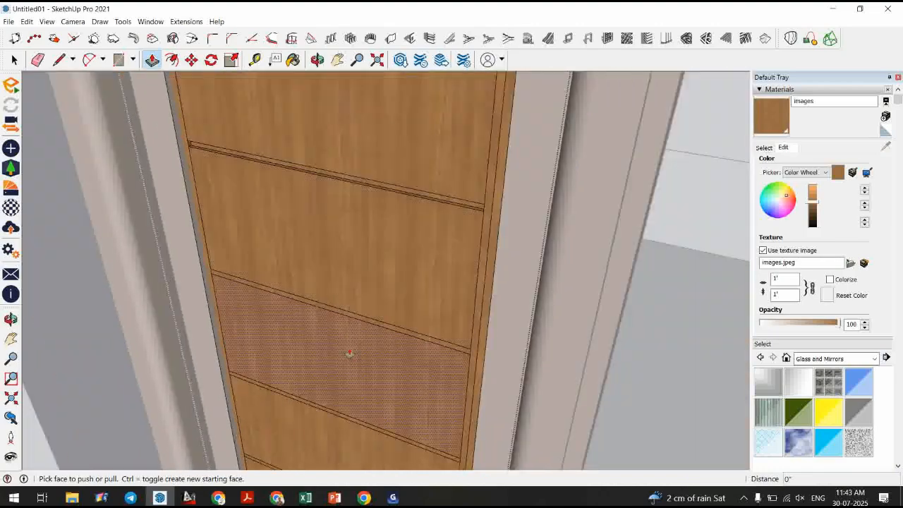
scroll(340, 318, up, 3)
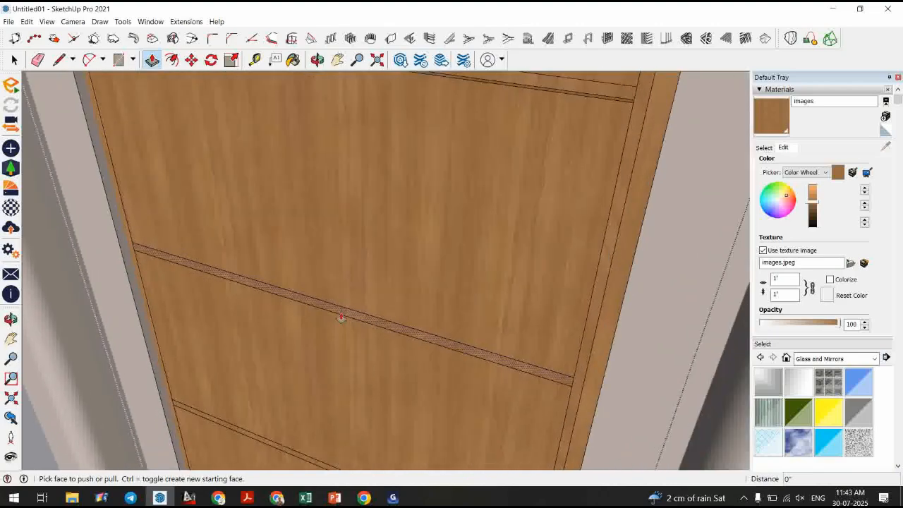
double_click(341, 318)
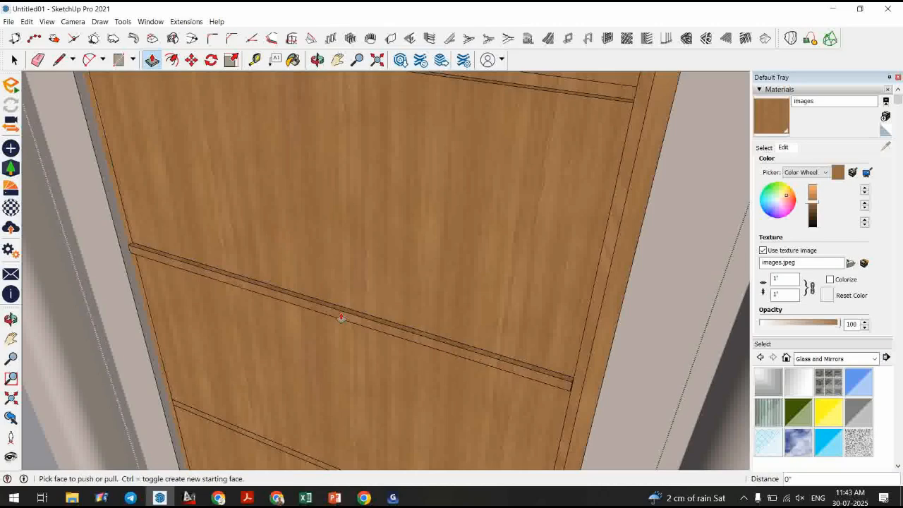
Push/pull the remaining door strips outward by the same distance, then exit the tool.
scroll(299, 323, up, 3)
click(294, 296)
click(284, 292)
click(284, 292)
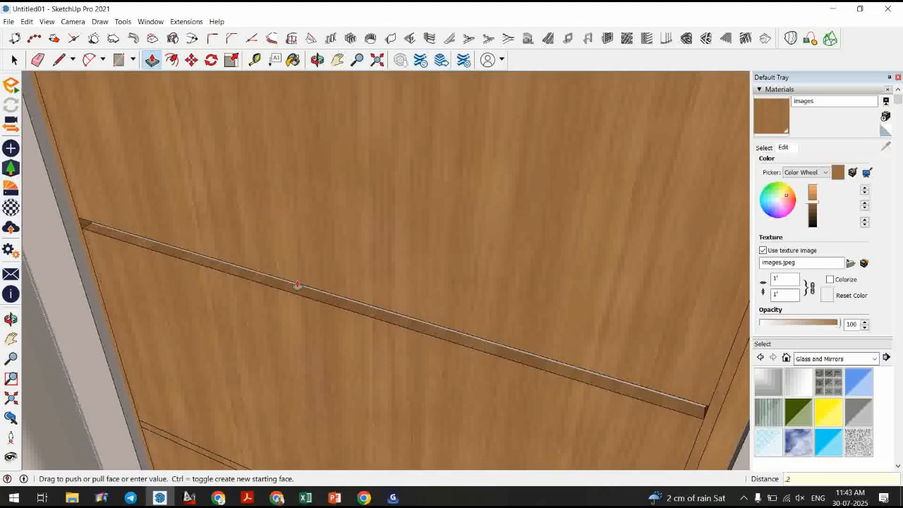
click(297, 286)
scroll(280, 203, down, 1)
scroll(282, 211, down, 3)
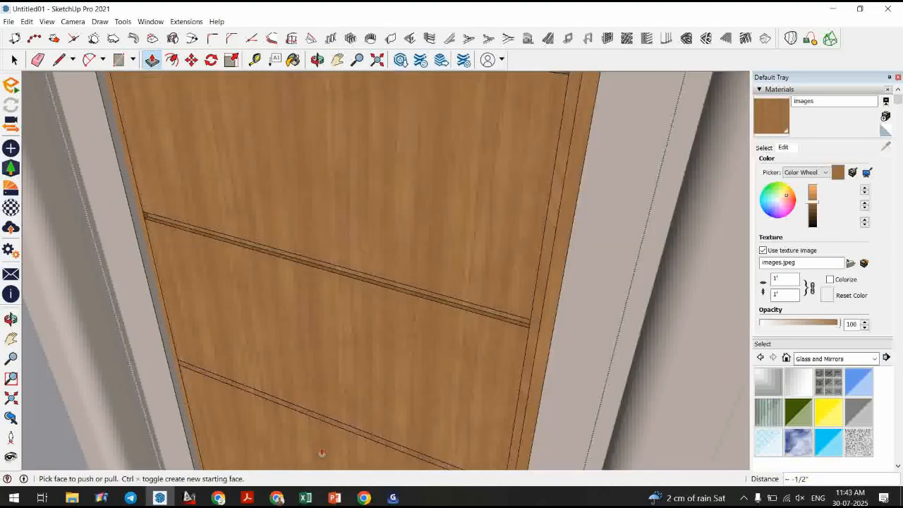
scroll(313, 413, down, 5)
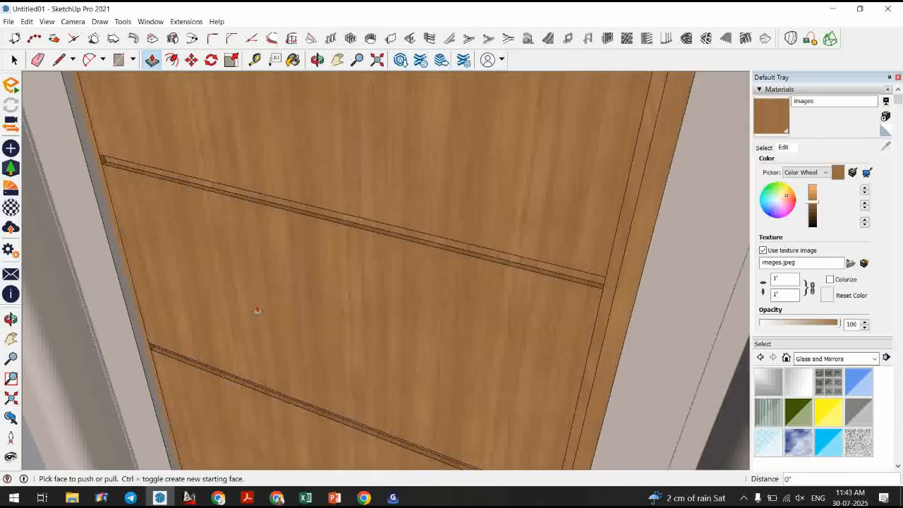
scroll(311, 356, up, 4)
double_click(310, 356)
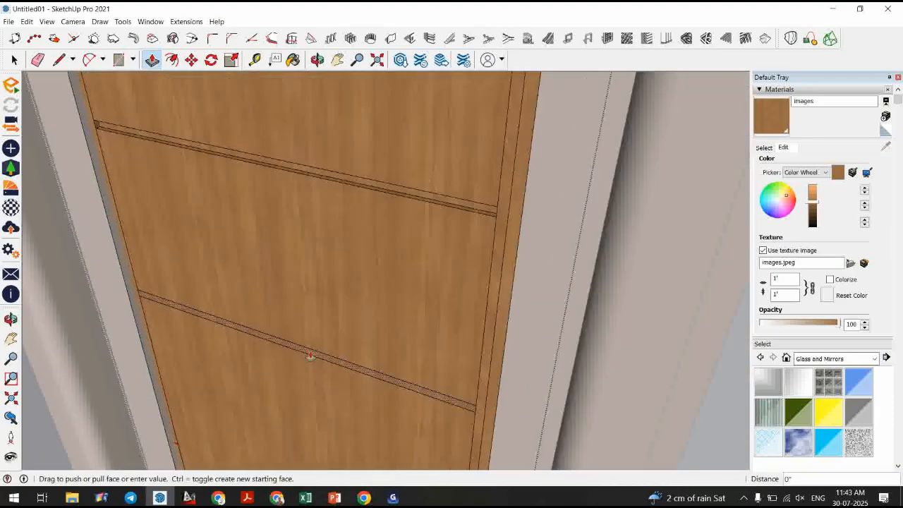
key(space)
key(Escape)
Orbit around the building to inspect the textured doors, frames, balusters and dome.
scroll(323, 307, down, 3)
scroll(356, 384, down, 4)
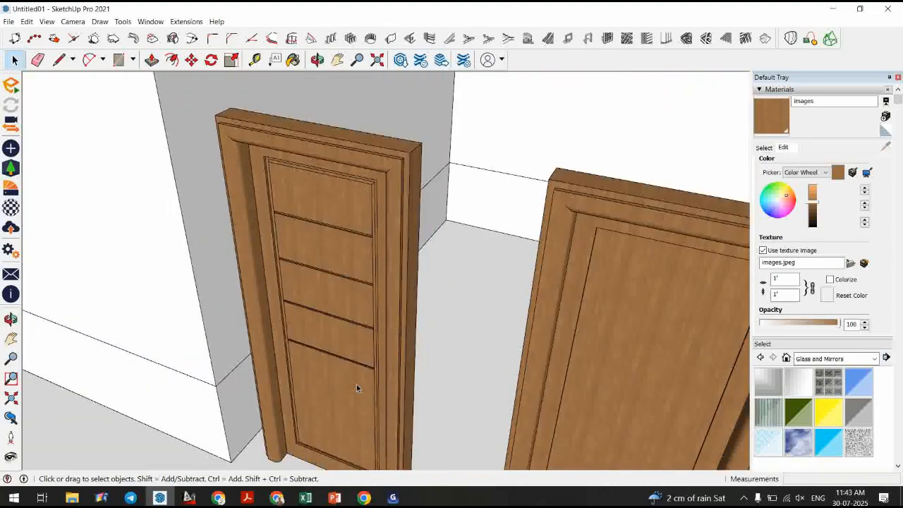
middle_drag(356, 384, 392, 241)
scroll(596, 334, down, 5)
scroll(213, 341, up, 2)
middle_drag(237, 347, 548, 377)
scroll(549, 377, down, 3)
middle_drag(374, 393, 522, 427)
scroll(388, 381, up, 4)
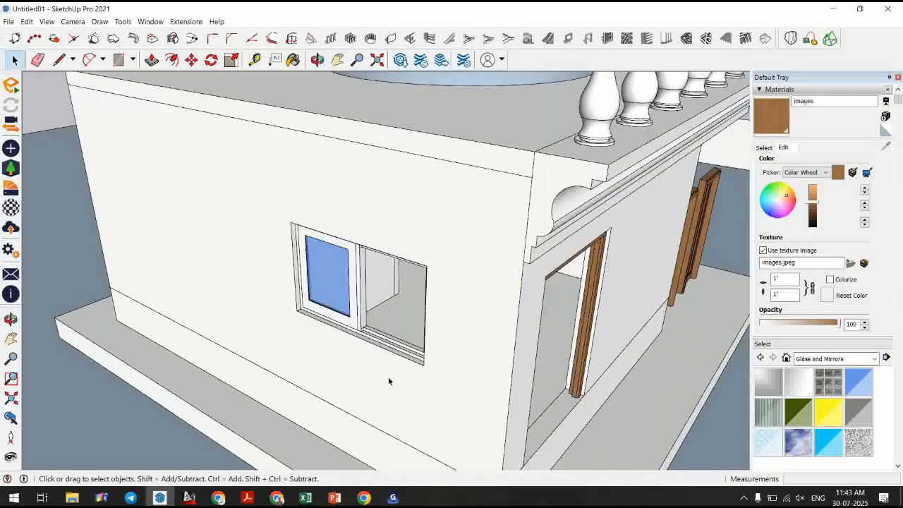
middle_drag(383, 381, 286, 369)
scroll(339, 353, down, 5)
middle_drag(395, 333, 382, 387)
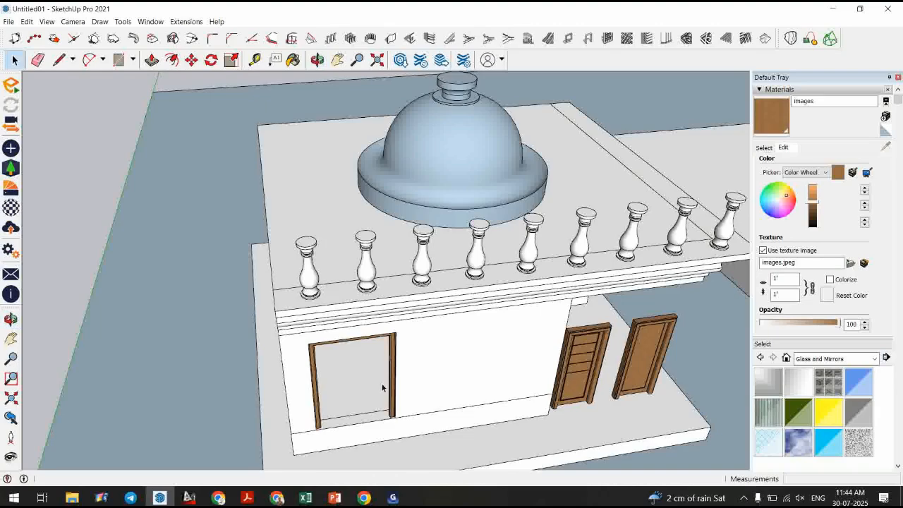
scroll(383, 388, down, 4)
middle_drag(381, 332, 200, 299)
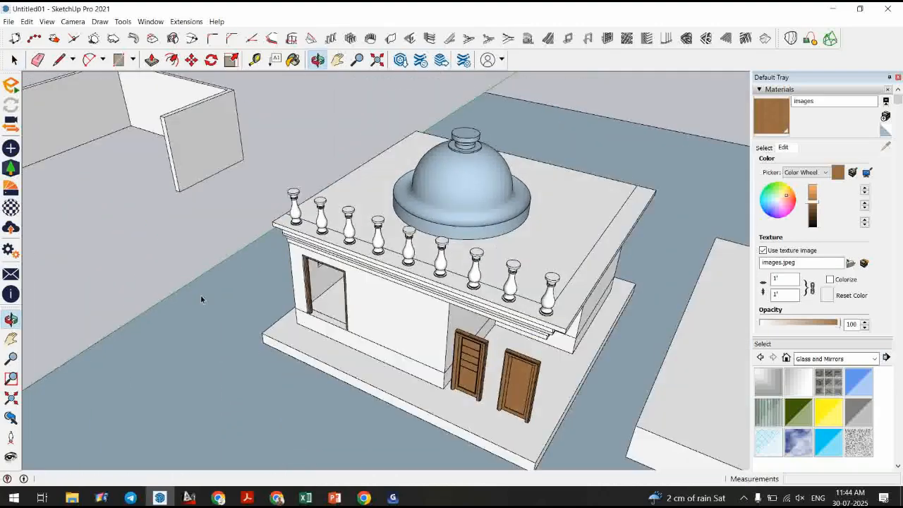
scroll(461, 383, up, 5)
middle_drag(462, 383, 457, 348)
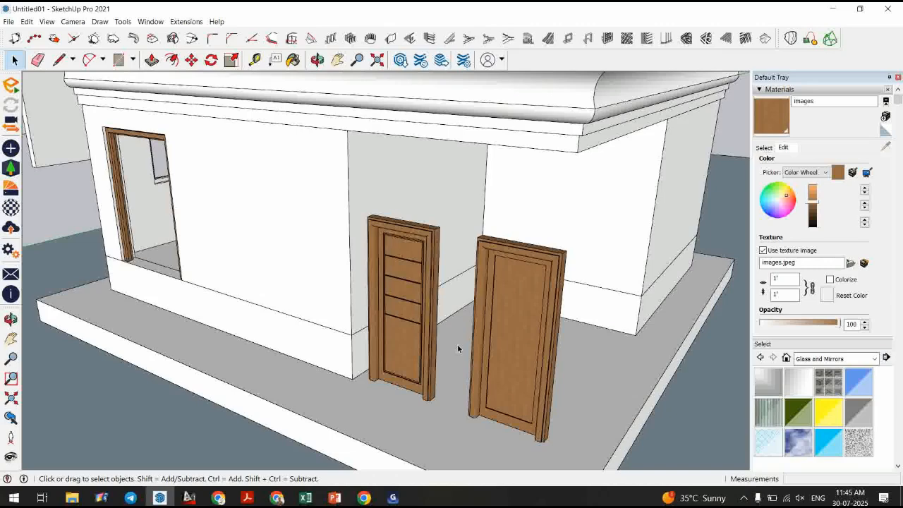
click(744, 499)
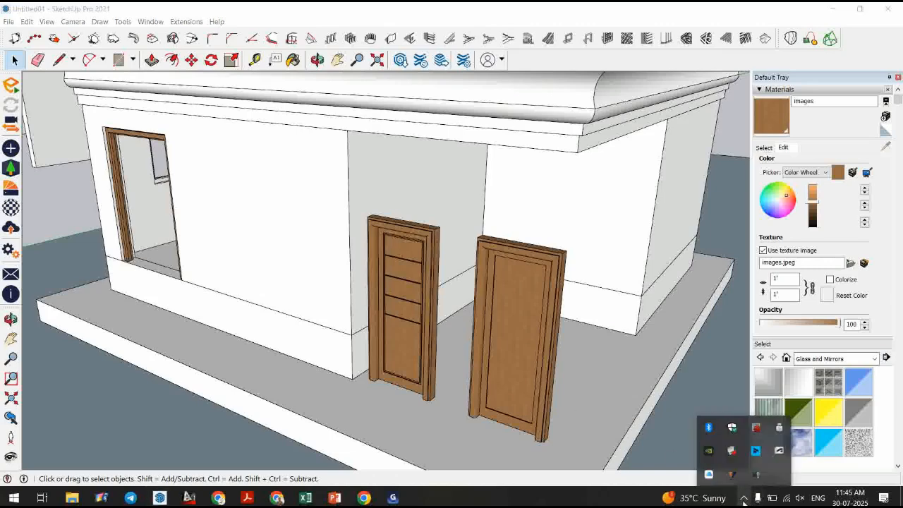
right_click(754, 475)
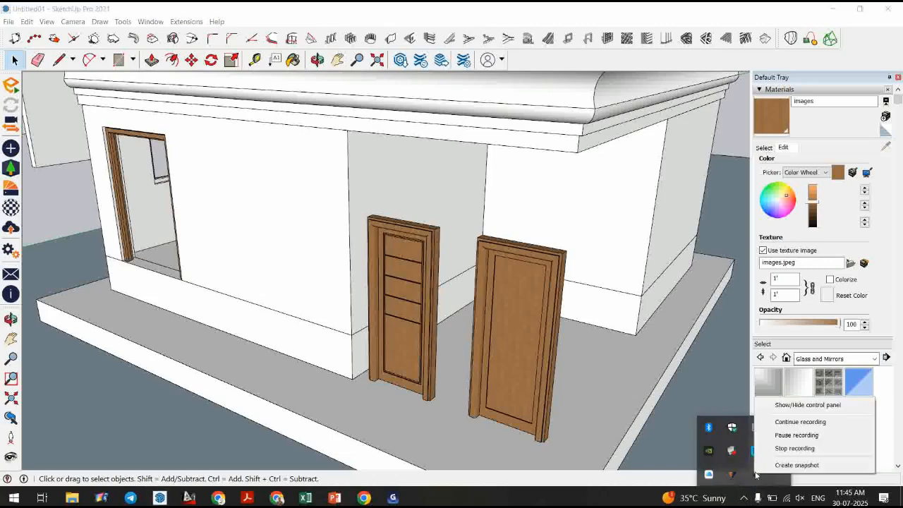